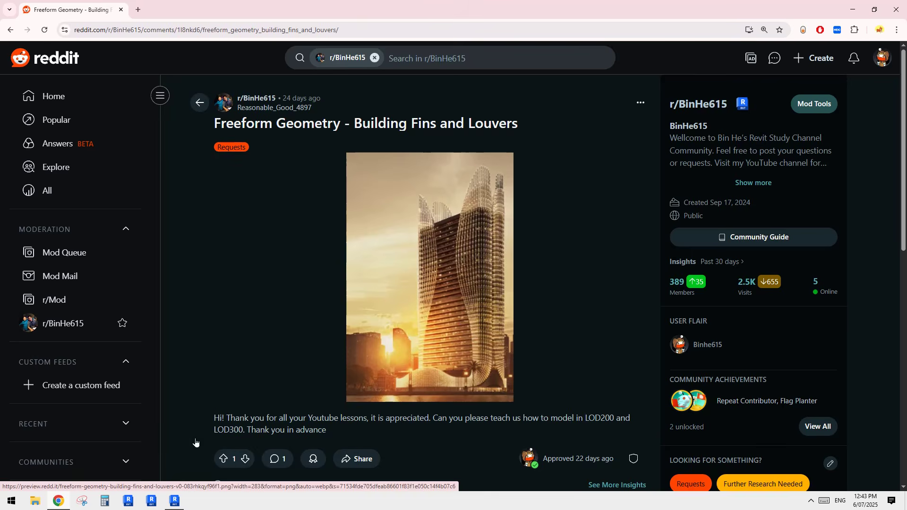
Switch to Revit and examine the finished tower model and its curved adaptive fin family from several angles.
{"action": "left_click", "coordinate": [174, 500]}
{"action": "middle_click_drag", "start_coordinate": [515, 416], "coordinate": [555, 365], "text": "shift"}
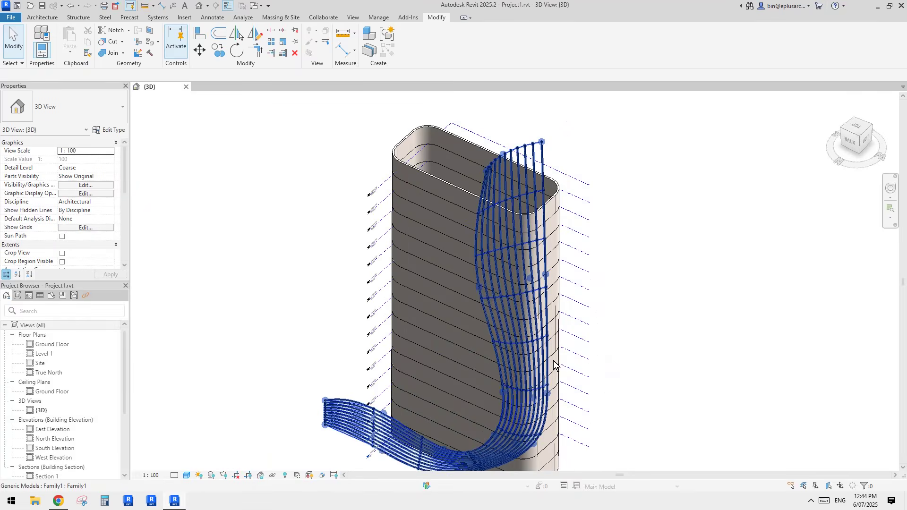
{"action": "middle_click_drag", "start_coordinate": [335, 465], "coordinate": [370, 379]}
{"action": "scroll", "coordinate": [370, 378], "scroll_direction": "down", "scroll_amount": 1}
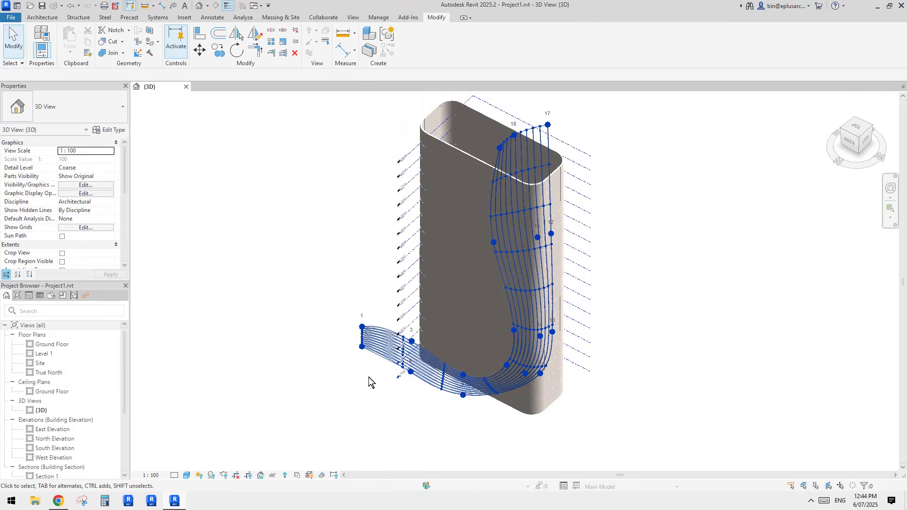
{"action": "left_click", "coordinate": [356, 346]}
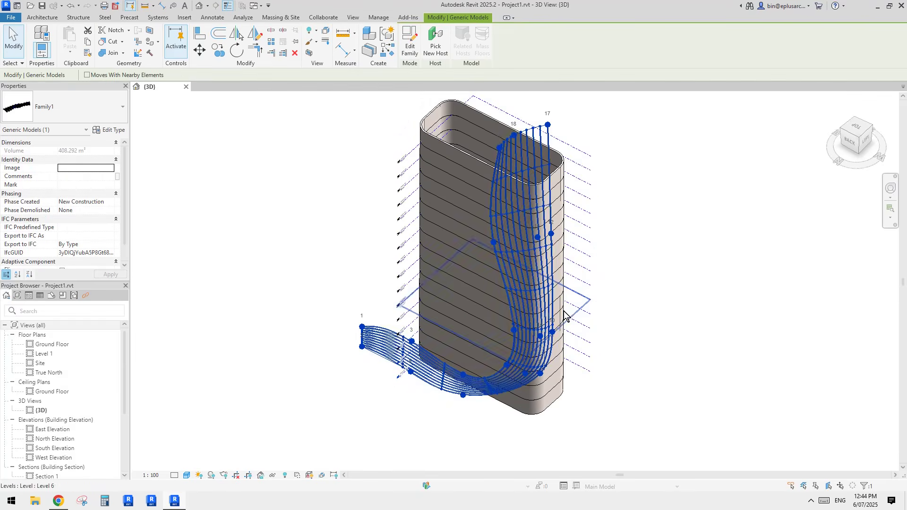
{"action": "middle_click_drag", "start_coordinate": [372, 352], "coordinate": [374, 357]}
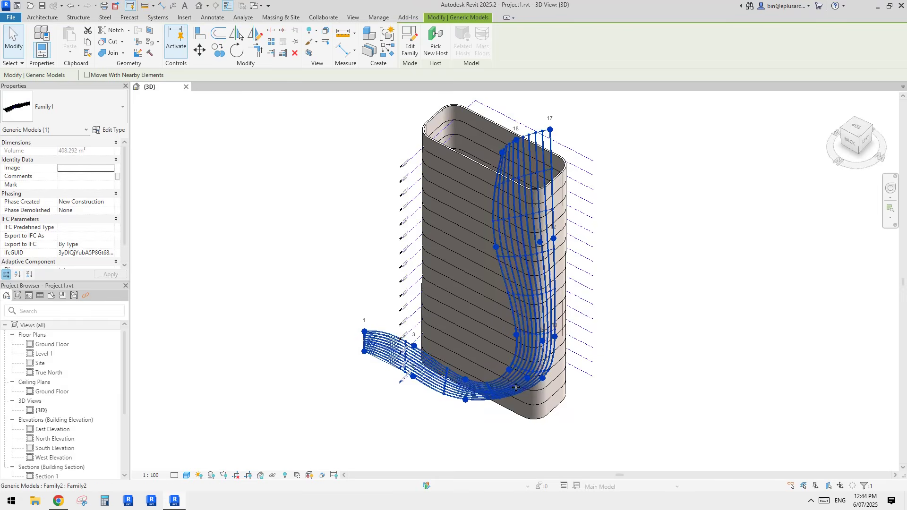
{"action": "middle_click_drag", "start_coordinate": [534, 405], "coordinate": [581, 398], "text": "shift"}
{"action": "left_click", "coordinate": [615, 364]}
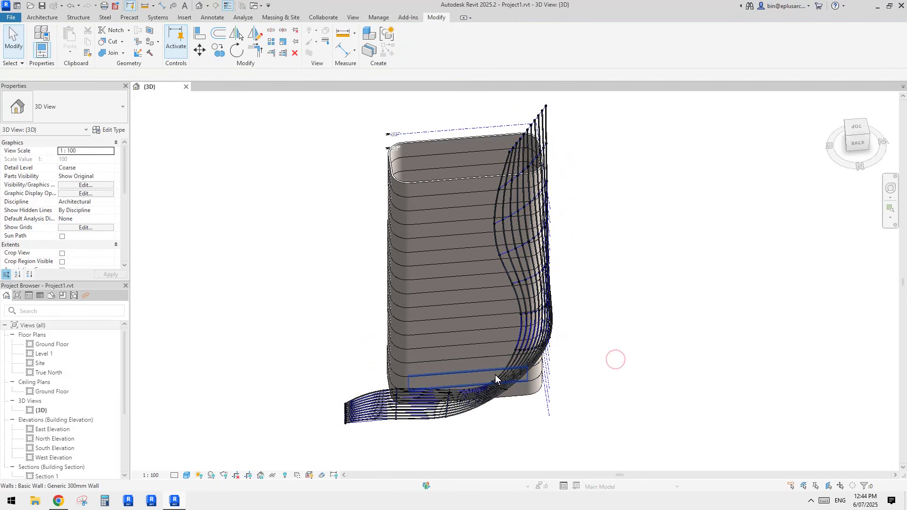
{"action": "left_click", "coordinate": [543, 369]}
{"action": "middle_click_drag", "start_coordinate": [543, 368], "coordinate": [431, 379], "text": "shift"}
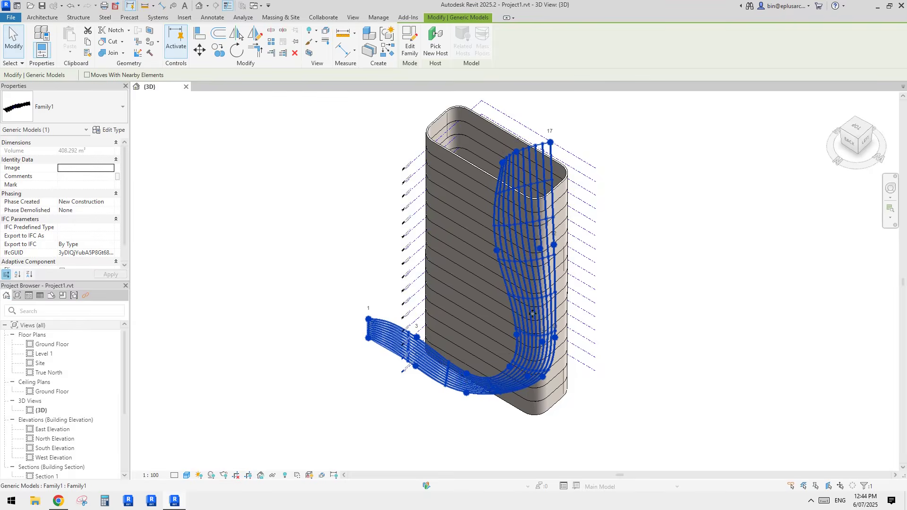
{"action": "middle_click_drag", "start_coordinate": [533, 314], "coordinate": [516, 346]}
Review the reference photo of the finned tower in the browser and return to the tower model in Revit.
{"action": "left_click", "coordinate": [177, 503]}
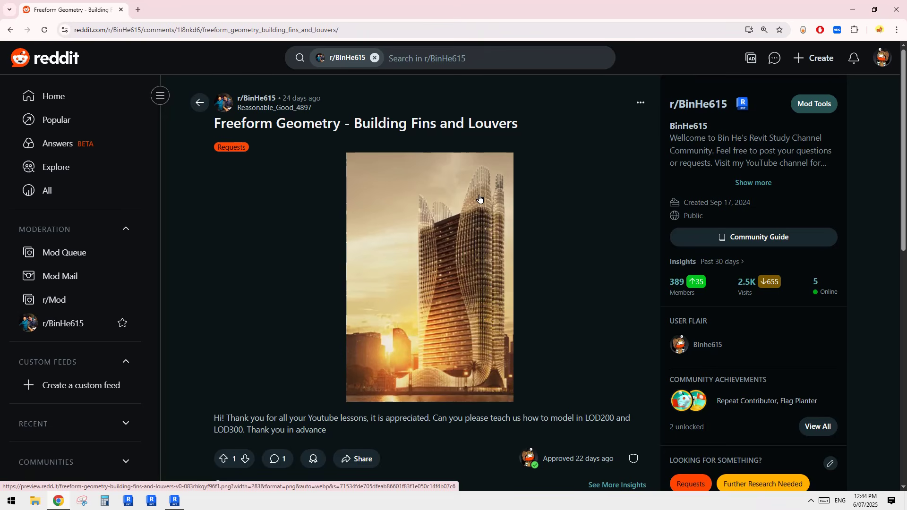
{"action": "key", "text": "alt+Tab"}
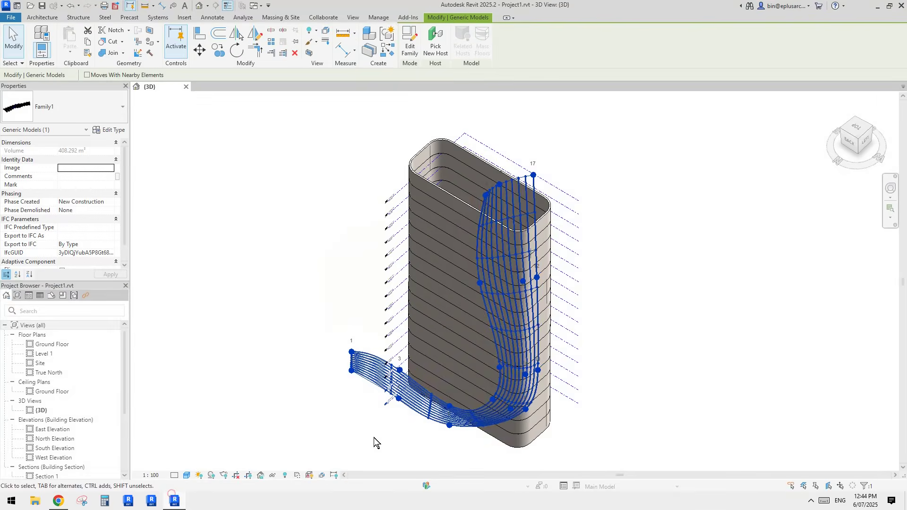
{"action": "key", "text": "Escape"}
{"action": "middle_click_drag", "start_coordinate": [416, 296], "coordinate": [491, 322]}
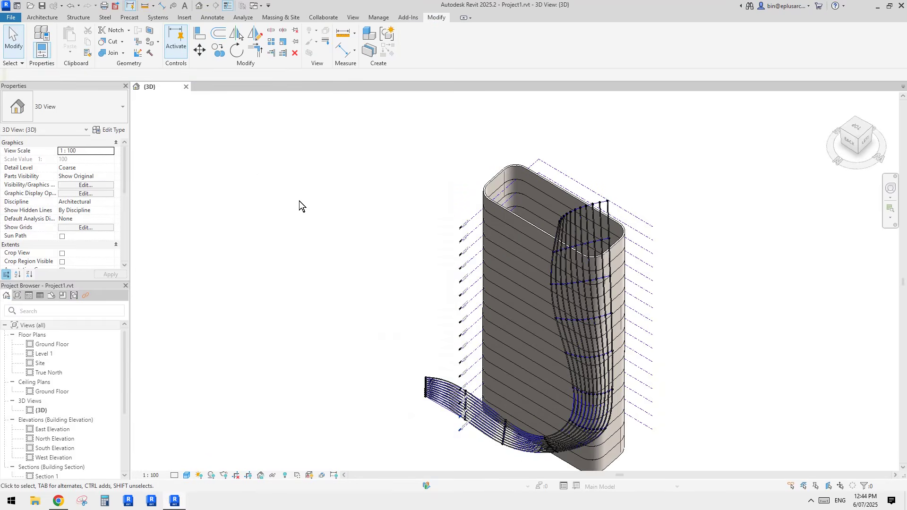
{"action": "middle_click_drag", "start_coordinate": [173, 143], "coordinate": [186, 148]}
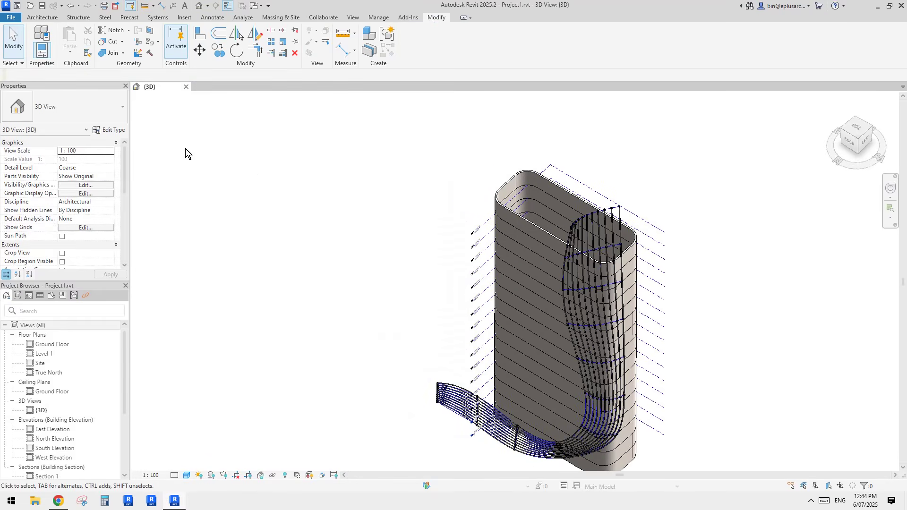
Create a new project from the Architectural Template.
{"action": "left_click", "coordinate": [10, 19]}
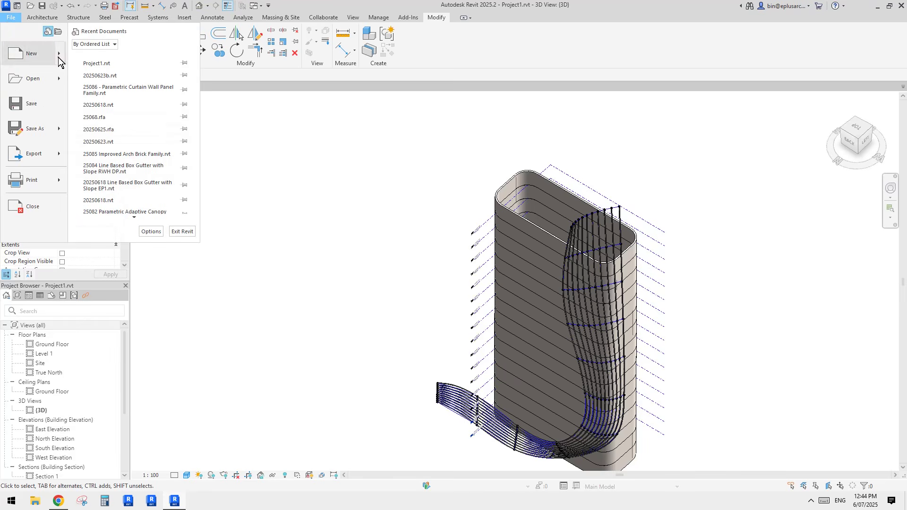
{"action": "mouse_move", "coordinate": [58, 57]}
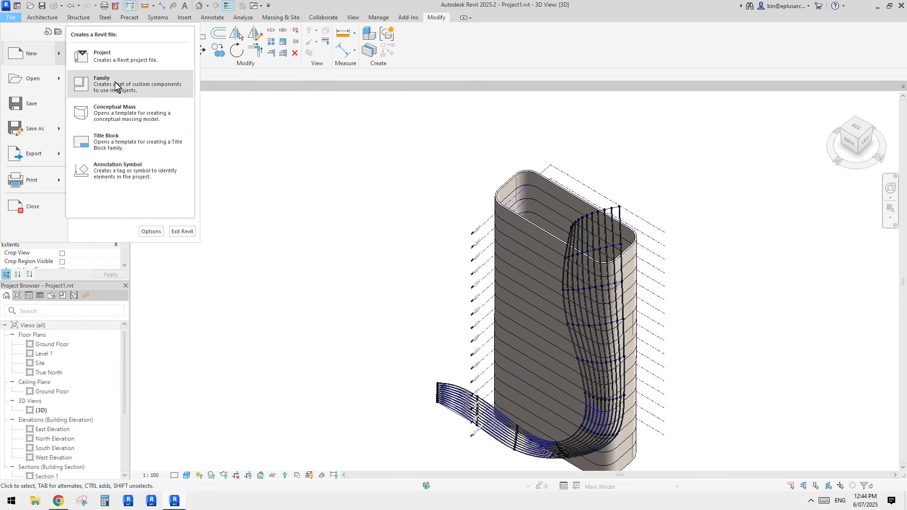
{"action": "left_click", "coordinate": [109, 55]}
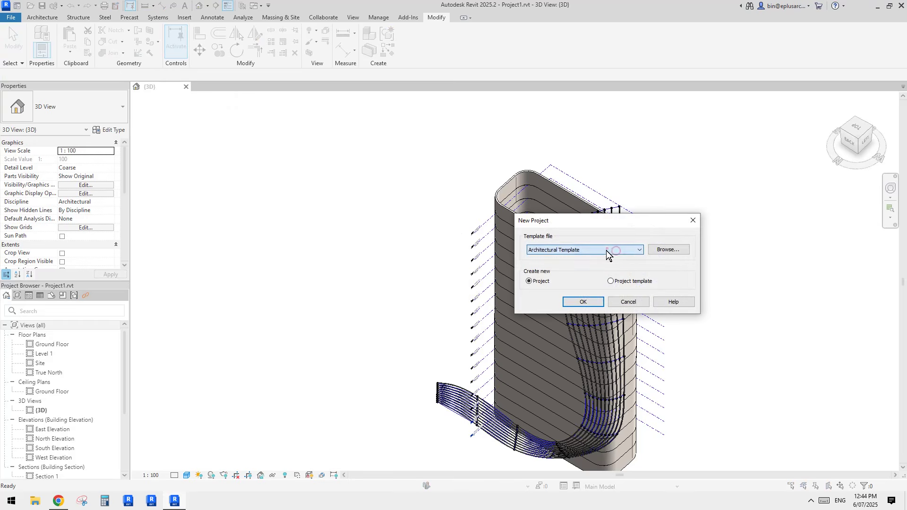
{"action": "left_click", "coordinate": [583, 301]}
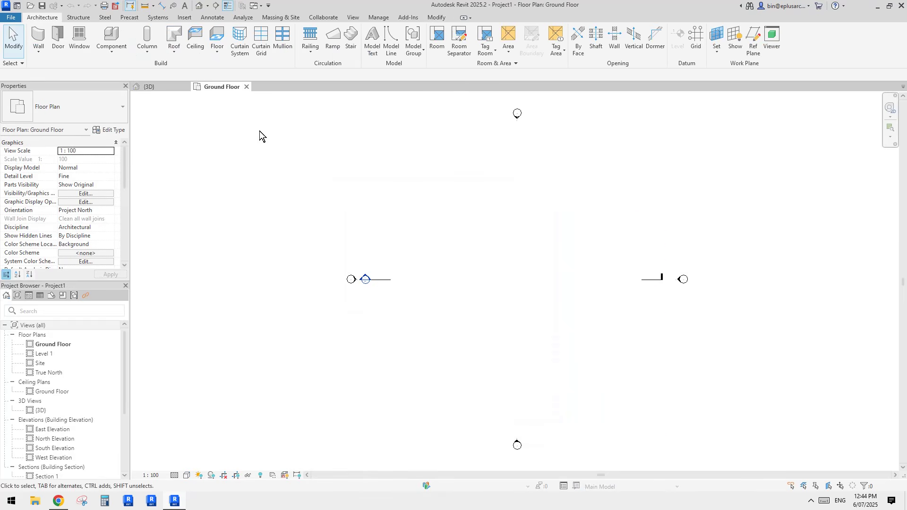
Open the South Elevation view and extend the upper edge of its crop boundary far above Level 1.
{"action": "left_click", "coordinate": [50, 449]}
{"action": "double_click", "coordinate": [50, 449]}
{"action": "left_click", "coordinate": [555, 299]}
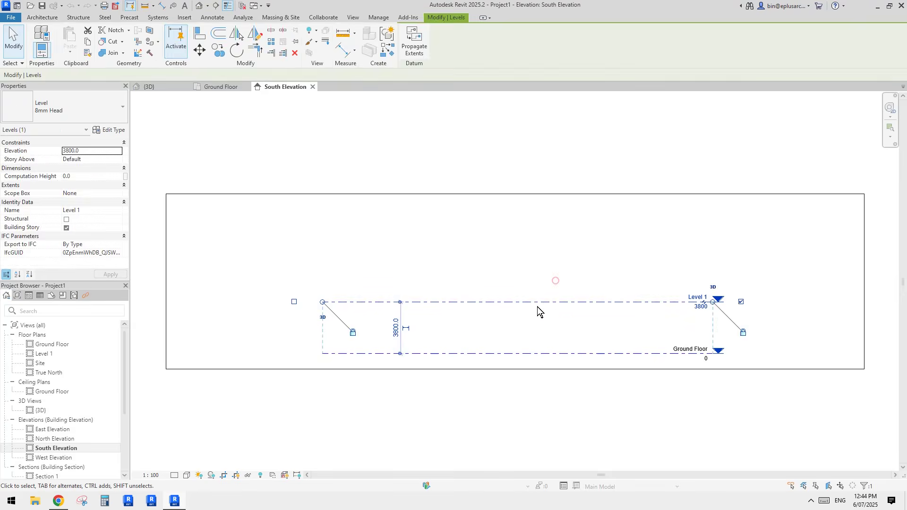
{"action": "left_click", "coordinate": [556, 280]}
{"action": "left_click", "coordinate": [574, 195]}
{"action": "scroll", "coordinate": [554, 261], "scroll_direction": "down", "scroll_amount": 6}
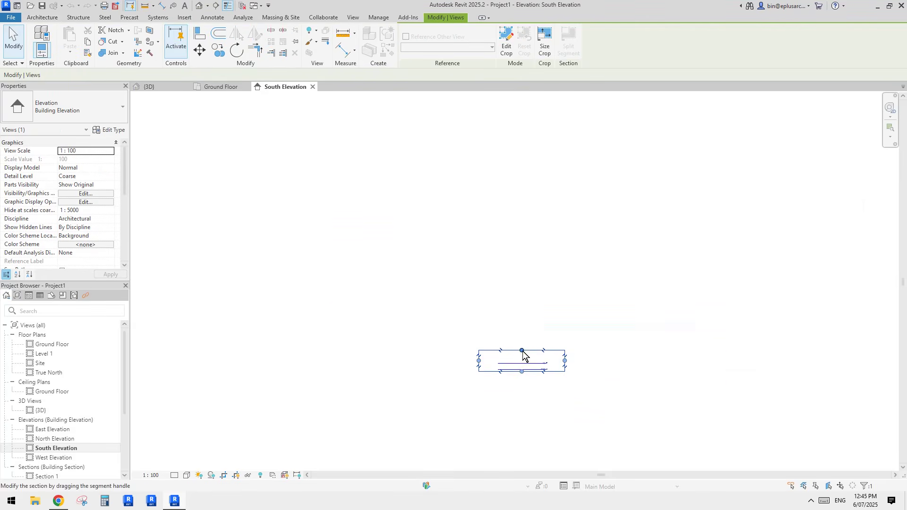
{"action": "scroll", "coordinate": [523, 352], "scroll_direction": "up", "scroll_amount": 3}
{"action": "left_click", "coordinate": [542, 348]}
{"action": "scroll", "coordinate": [520, 350], "scroll_direction": "up", "scroll_amount": 3}
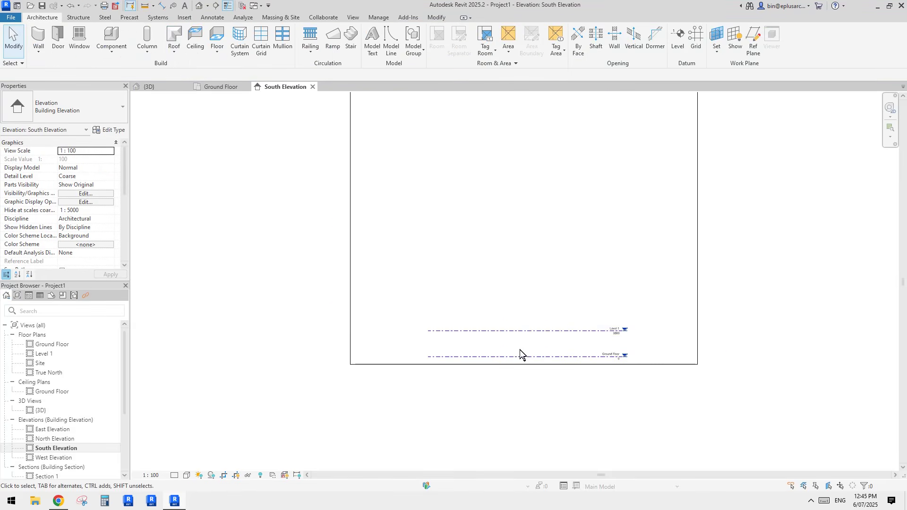
Array Level 1 upward as 10 grouped levels, using the Ground Floor to Level 1 distance as the spacing.
{"action": "left_click", "coordinate": [526, 335]}
{"action": "scroll", "coordinate": [527, 336], "scroll_direction": "up", "scroll_amount": 1}
{"action": "key", "text": "a"}
{"action": "key", "text": "r"}
{"action": "left_click", "coordinate": [539, 364]}
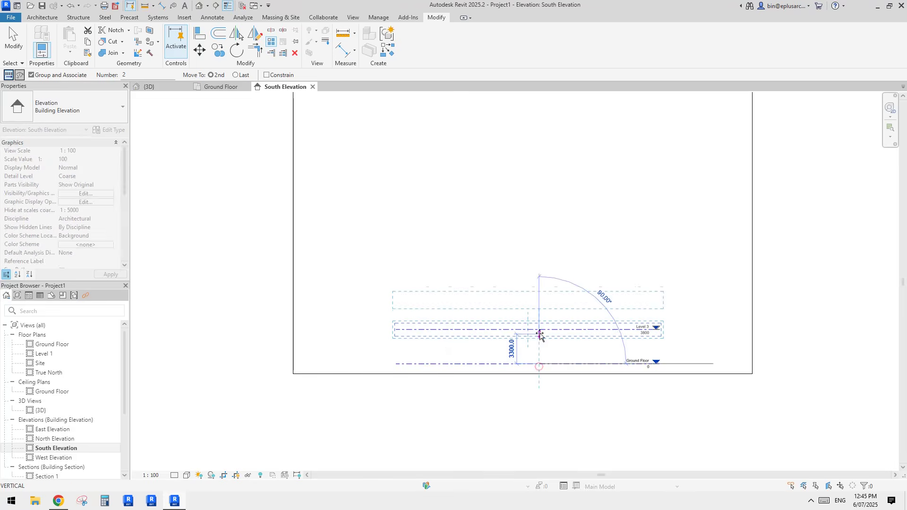
{"action": "left_click", "coordinate": [539, 329]}
{"action": "type", "text": "8"}
{"action": "key", "text": "Return"}
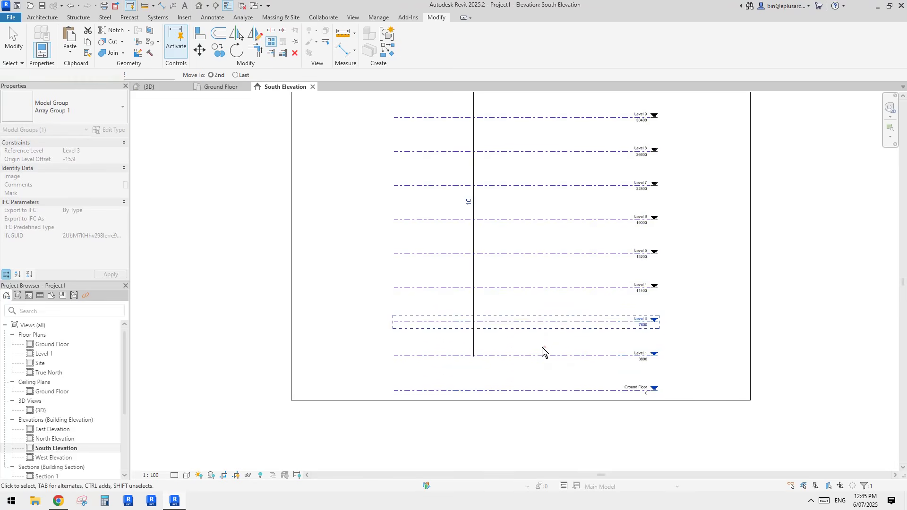
Select all the arrayed level groups and ungroup them into individual levels.
{"action": "scroll", "coordinate": [519, 341], "scroll_direction": "down", "scroll_amount": 3}
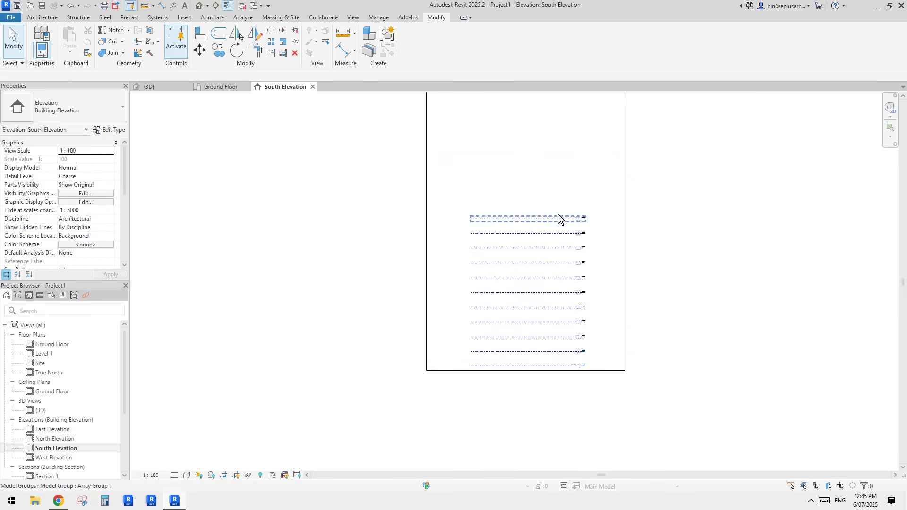
{"action": "left_click", "coordinate": [558, 219]}
{"action": "middle_click_drag", "start_coordinate": [549, 249], "coordinate": [572, 228]}
{"action": "key", "text": "s"}
{"action": "key", "text": "a"}
{"action": "left_click", "coordinate": [434, 44]}
{"action": "key", "text": "Escape"}
Copy the ten levels above the Ground Floor upward, using the offset from the Ground Floor to the topmost level.
{"action": "left_click_drag", "start_coordinate": [546, 196], "coordinate": [509, 363]}
{"action": "key", "text": "m"}
{"action": "key", "text": "v"}
{"action": "left_click", "coordinate": [545, 372]}
{"action": "left_click", "coordinate": [551, 226]}
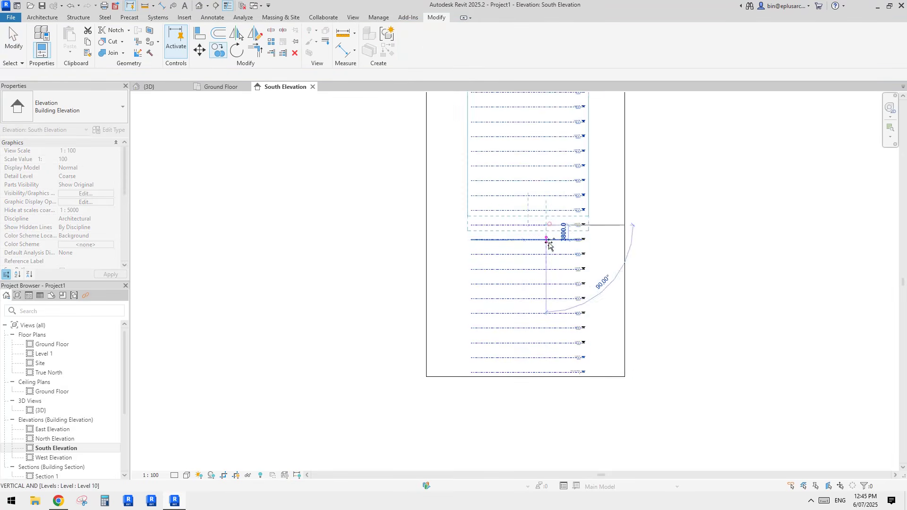
{"action": "key", "text": "Escape"}
{"action": "middle_click_drag", "start_coordinate": [585, 283], "coordinate": [564, 346]}
{"action": "scroll", "coordinate": [506, 239], "scroll_direction": "down", "scroll_amount": 2}
{"action": "scroll", "coordinate": [591, 215], "scroll_direction": "up", "scroll_amount": 1}
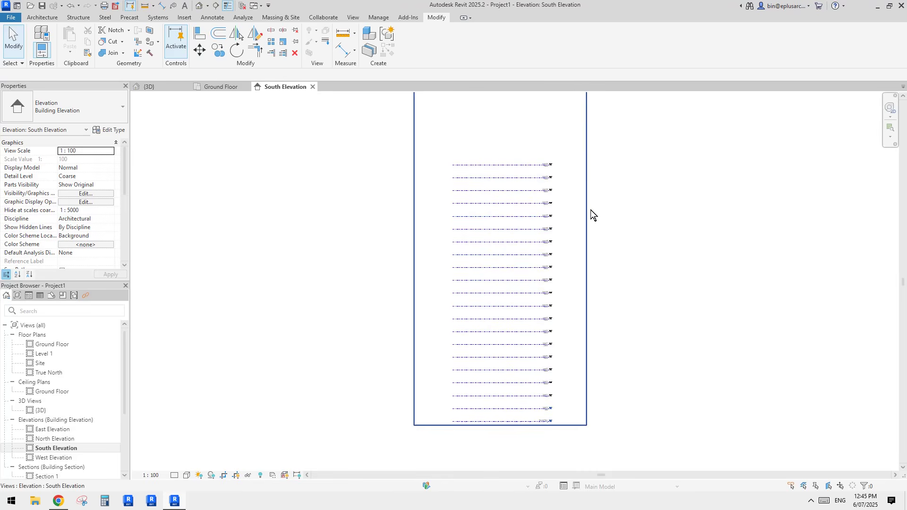
{"action": "scroll", "coordinate": [598, 284], "scroll_direction": "down", "scroll_amount": 1}
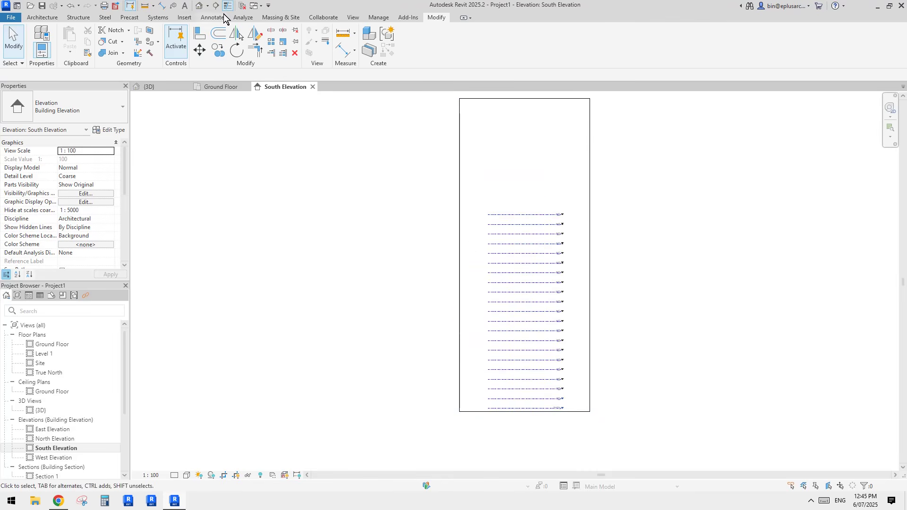
On the Ground Floor plan, draw a rectangular enclosure of Generic 300mm Wall between the elevation markers.
{"action": "double_click", "coordinate": [50, 345]}
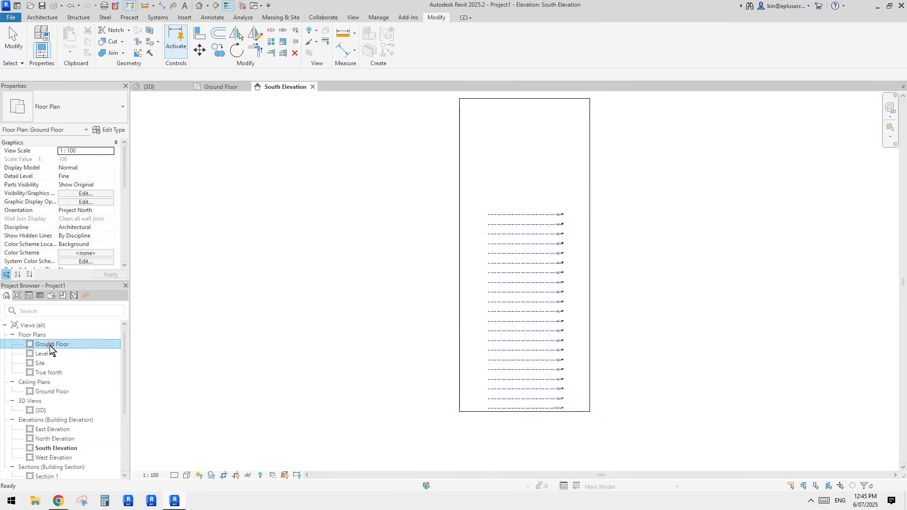
{"action": "middle_click_drag", "start_coordinate": [475, 361], "coordinate": [474, 368]}
{"action": "middle_click_drag", "start_coordinate": [519, 345], "coordinate": [515, 362]}
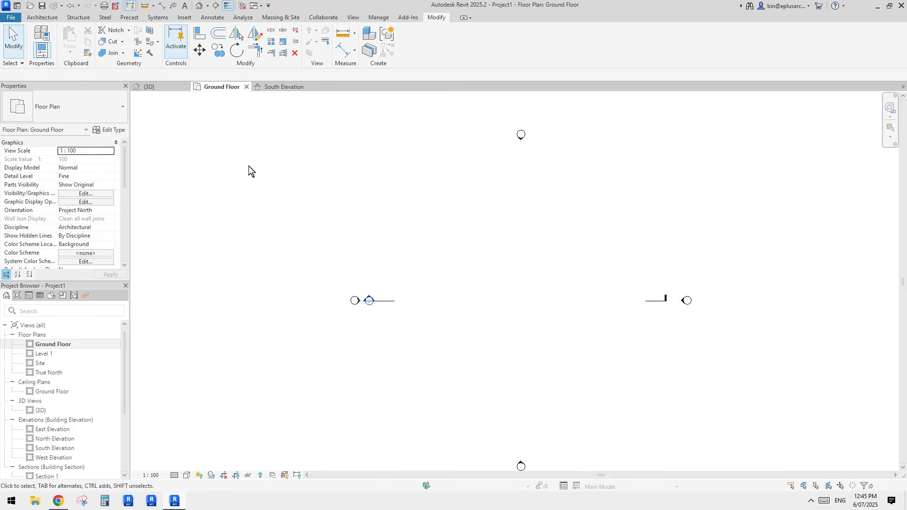
{"action": "left_click", "coordinate": [42, 17]}
{"action": "left_click", "coordinate": [40, 36]}
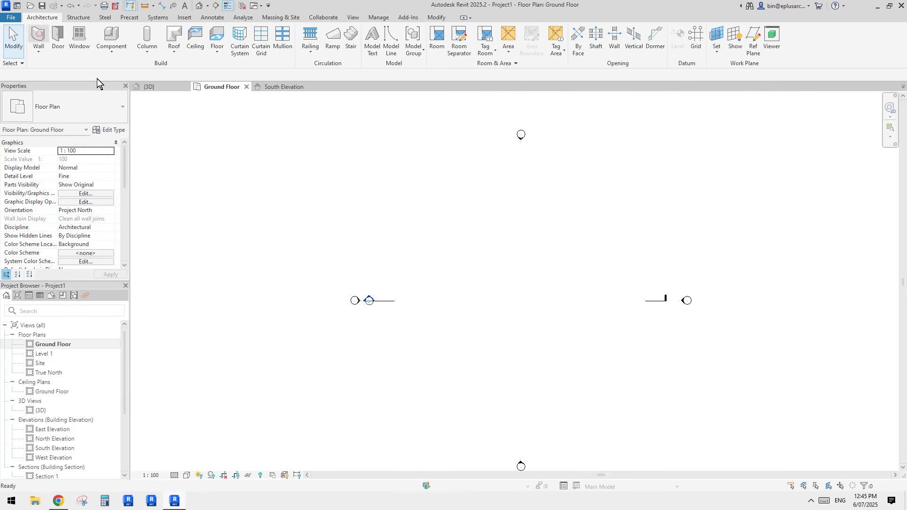
{"action": "left_click", "coordinate": [95, 108]}
{"action": "left_click", "coordinate": [75, 215]}
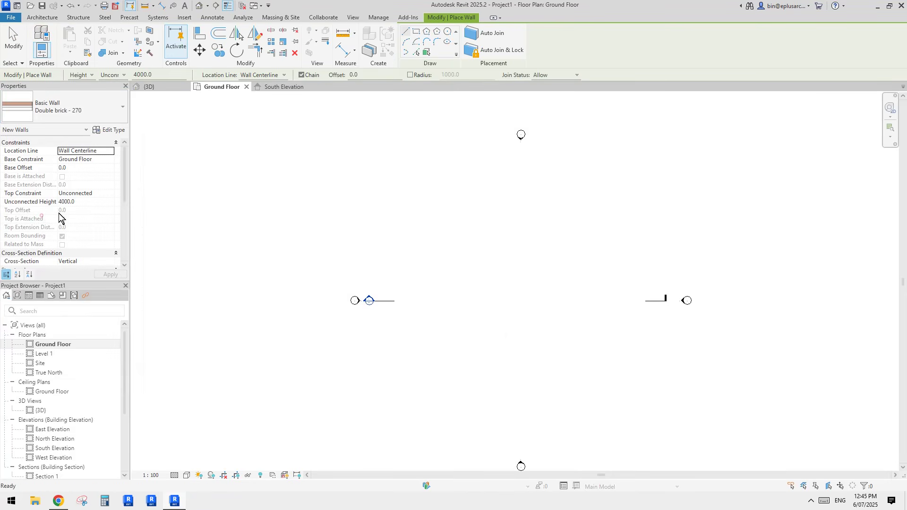
{"action": "left_click", "coordinate": [416, 31]}
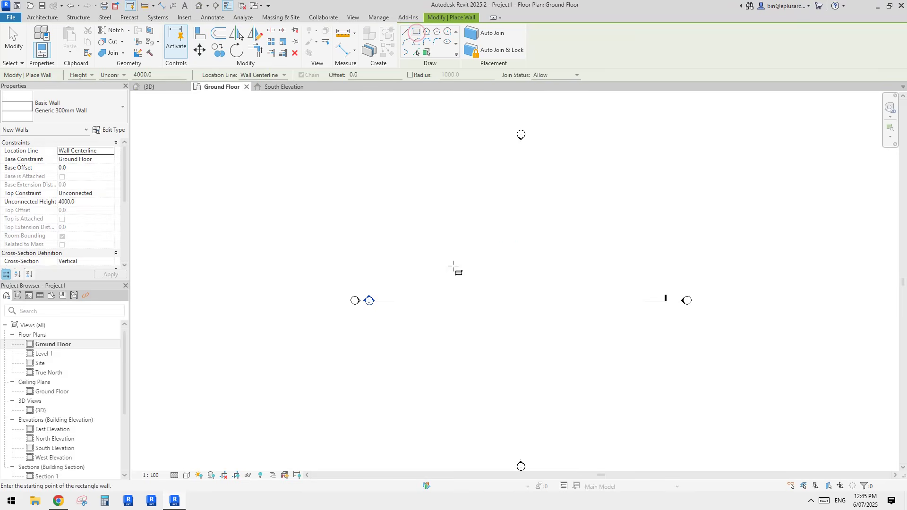
{"action": "left_click", "coordinate": [433, 257]}
{"action": "left_click", "coordinate": [619, 337]}
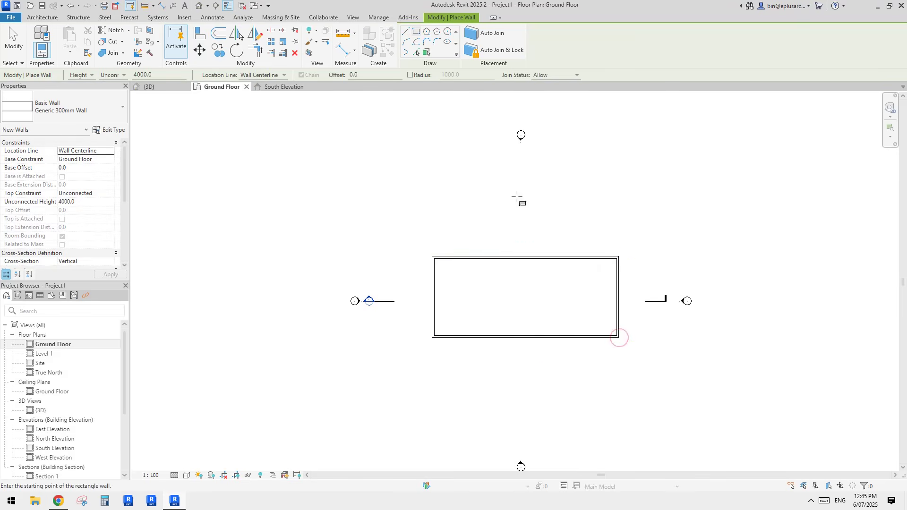
Fillet the upper-left corner of the rectangular wall enclosure with a fixed radius of 3000.
{"action": "scroll", "coordinate": [498, 184], "scroll_direction": "up", "scroll_amount": 2}
{"action": "left_click", "coordinate": [441, 40]}
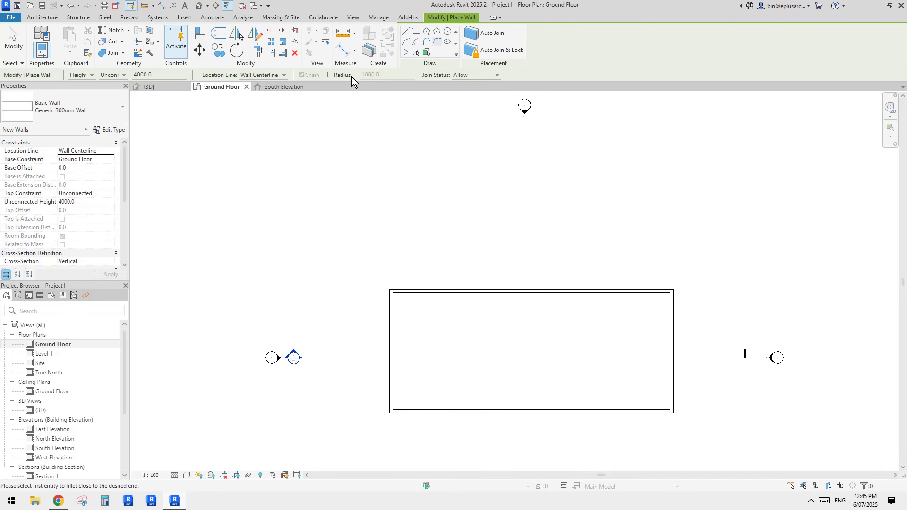
{"action": "double_click", "coordinate": [369, 74]}
{"action": "type", "text": "3"}
{"action": "key", "text": "Return"}
{"action": "type", "text": "3.03000"}
{"action": "key", "text": "Return"}
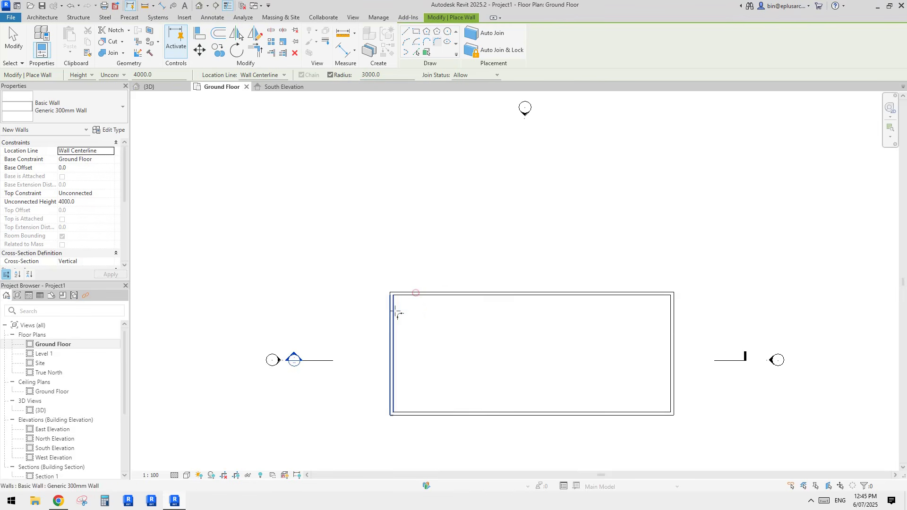
{"action": "left_click", "coordinate": [395, 313]}
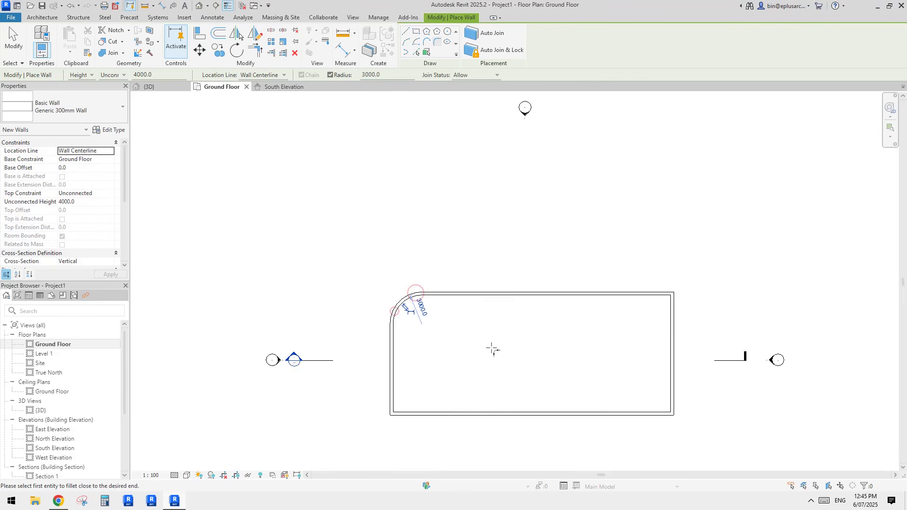
Fillet the lower-left and lower-right corners of the wall enclosure with the same radius and end the wall command.
{"action": "left_click", "coordinate": [392, 376]}
{"action": "left_click", "coordinate": [424, 415]}
{"action": "left_click", "coordinate": [660, 415]}
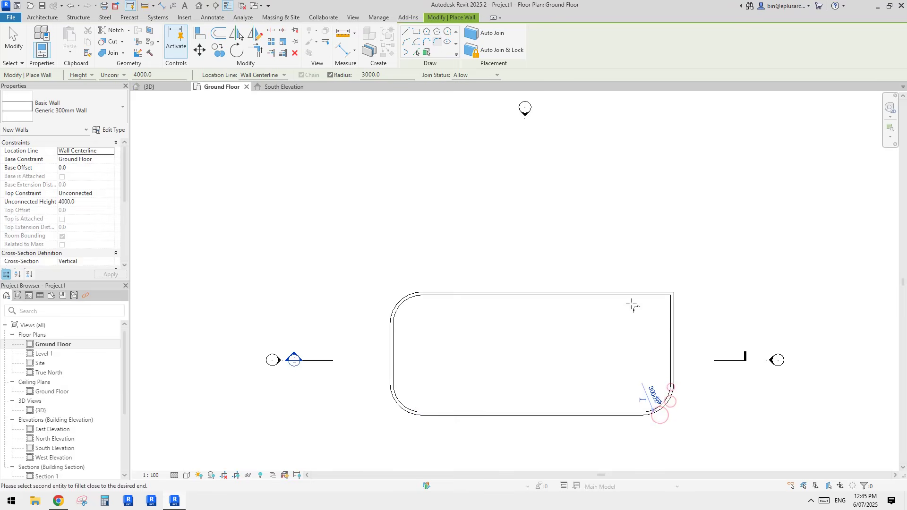
{"action": "left_click", "coordinate": [671, 350]}
{"action": "left_click", "coordinate": [878, 479]}
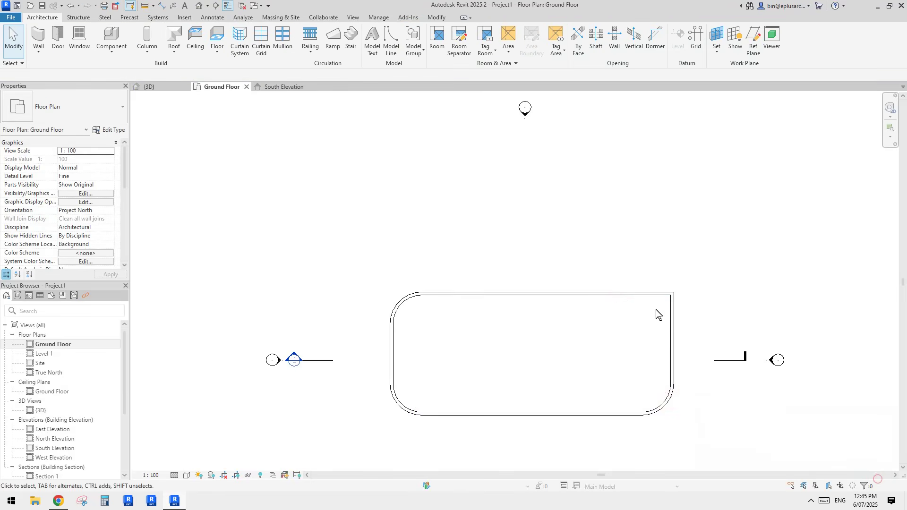
Fillet the upper-right corner of the wall enclosure with a 3000 radius and end the wall command.
{"action": "key", "text": "w"}
{"action": "key", "text": "a"}
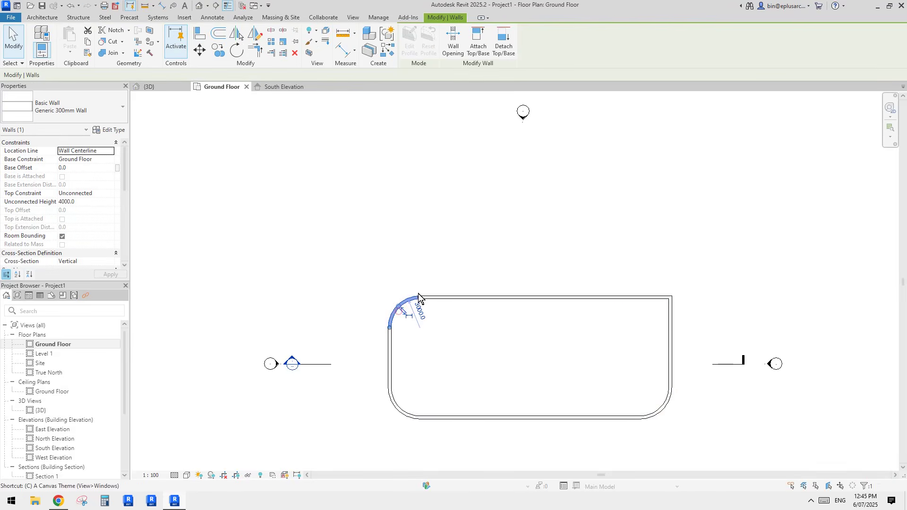
{"action": "left_click", "coordinate": [435, 41]}
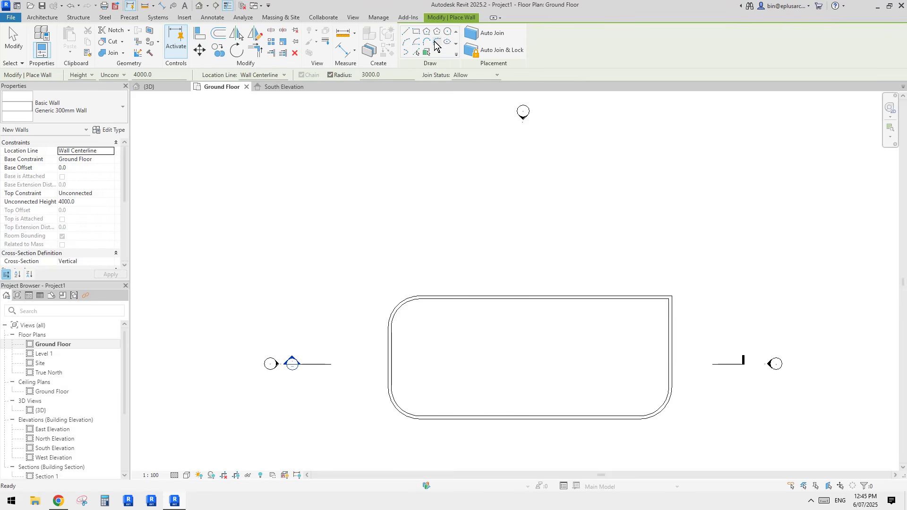
{"action": "left_click", "coordinate": [662, 292]}
{"action": "left_click", "coordinate": [670, 312]}
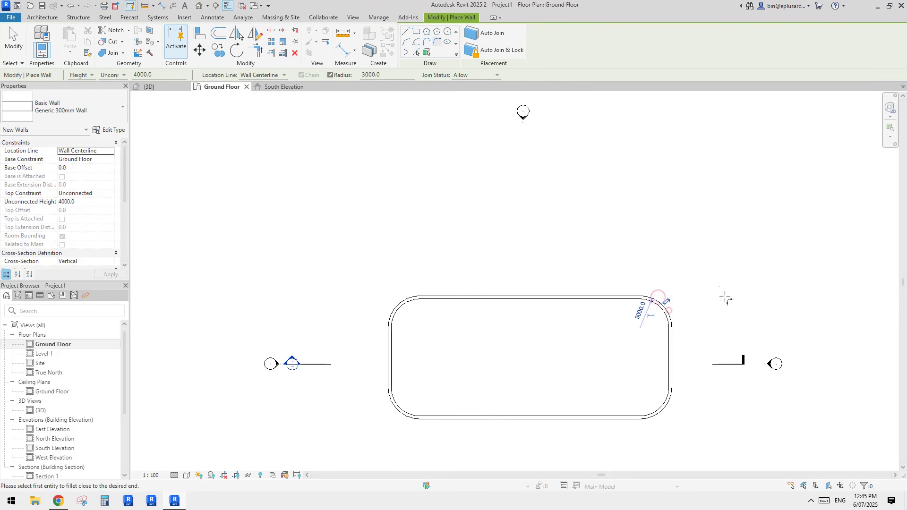
{"action": "key", "text": "Escape"}
{"action": "key", "text": "Escape"}
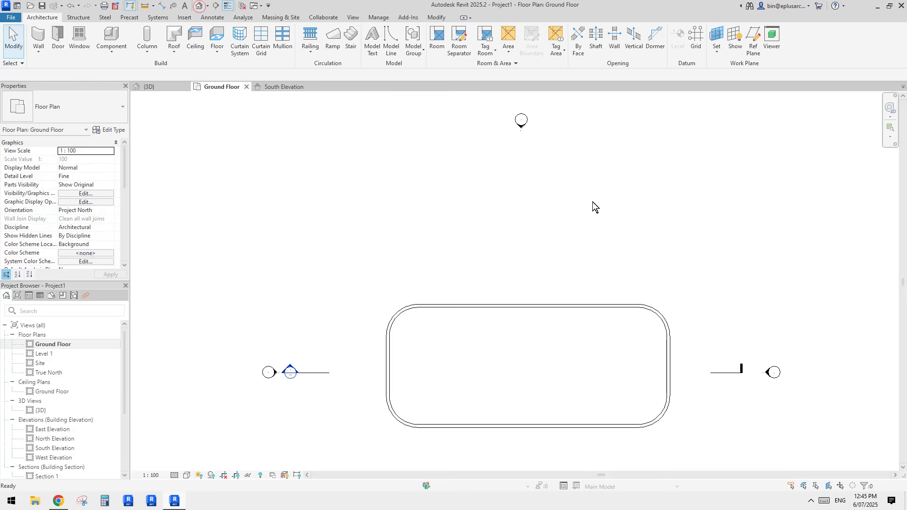
In the 3D view, select the whole chain of enclosure walls and set their top constraint to Up to level: Level 1.
{"action": "key", "text": "3"}
{"action": "key", "text": "d"}
{"action": "middle_click_drag", "start_coordinate": [625, 288], "coordinate": [525, 331], "text": "shift"}
{"action": "scroll", "coordinate": [537, 366], "scroll_direction": "up", "scroll_amount": 3}
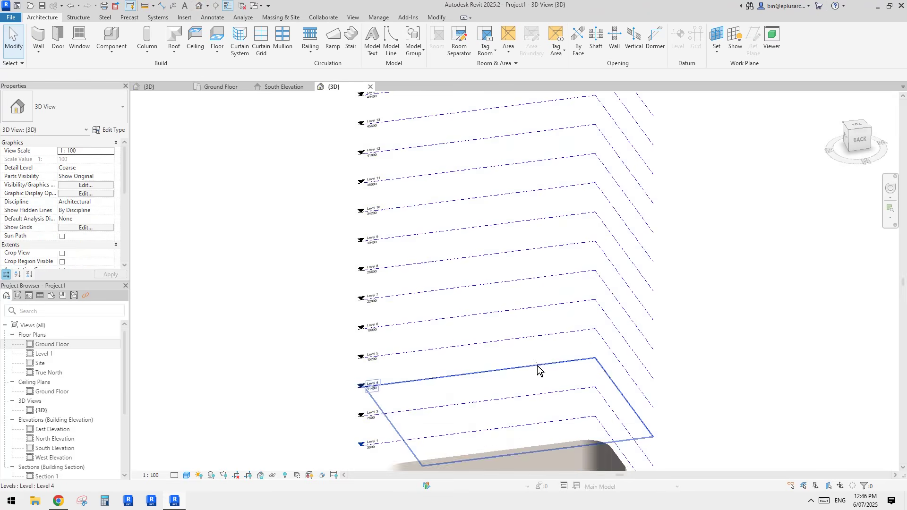
{"action": "middle_click_drag", "start_coordinate": [590, 447], "coordinate": [194, 226]}
{"action": "key", "text": "Tab"}
{"action": "left_click", "coordinate": [543, 362]}
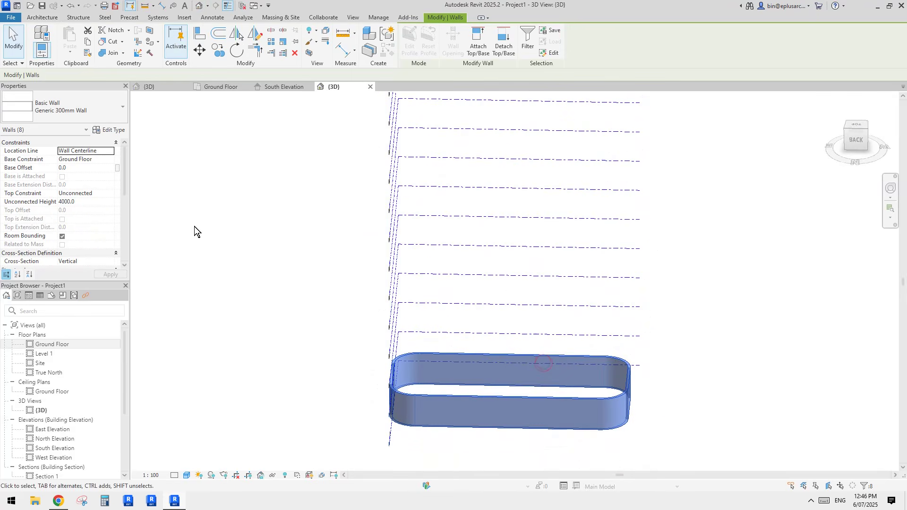
{"action": "middle_click_drag", "start_coordinate": [542, 267], "coordinate": [225, 191], "text": "shift"}
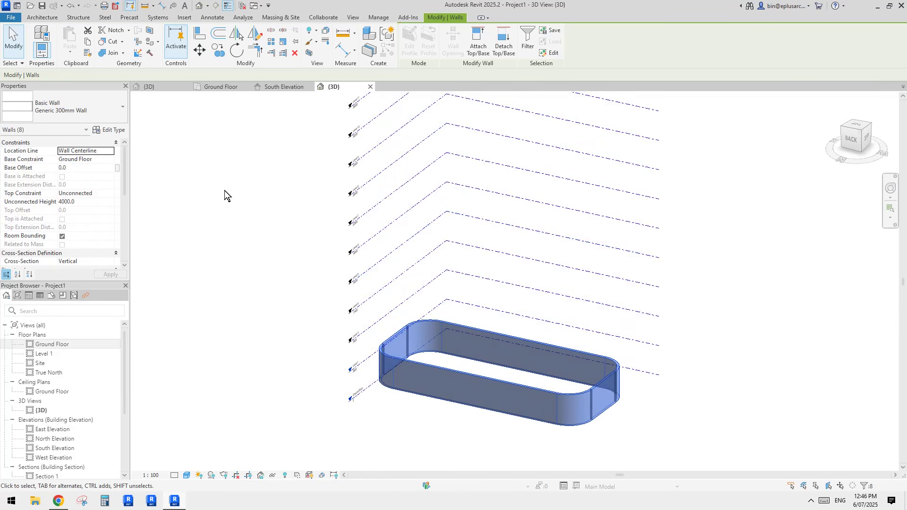
{"action": "left_click", "coordinate": [111, 194]}
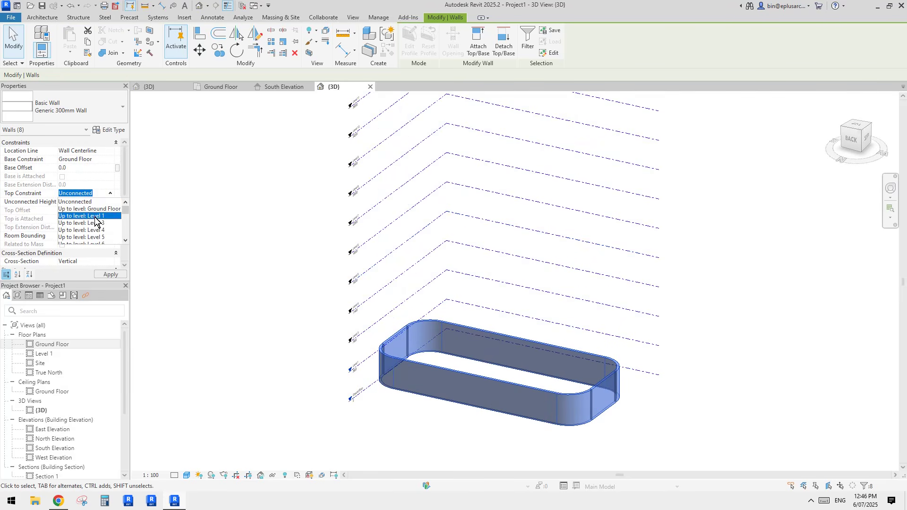
{"action": "left_click", "coordinate": [91, 216]}
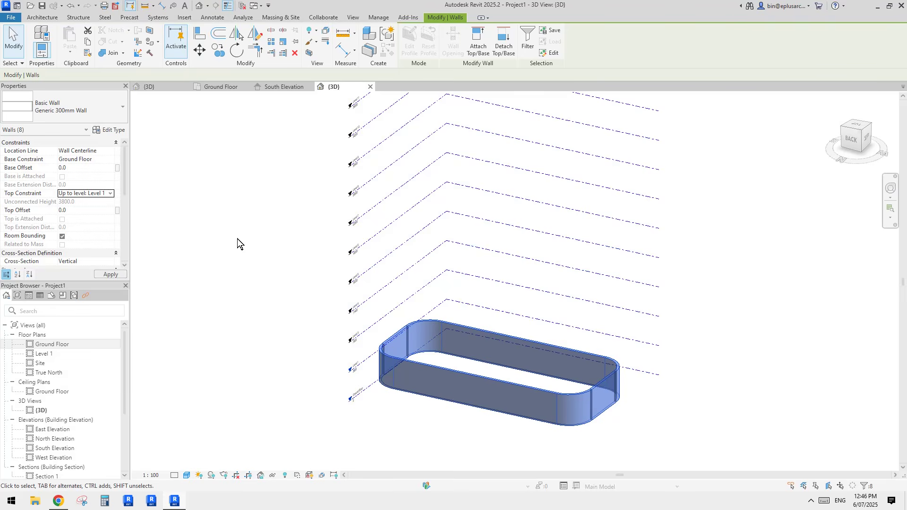
{"action": "middle_click_drag", "start_coordinate": [532, 322], "coordinate": [497, 263], "text": "shift"}
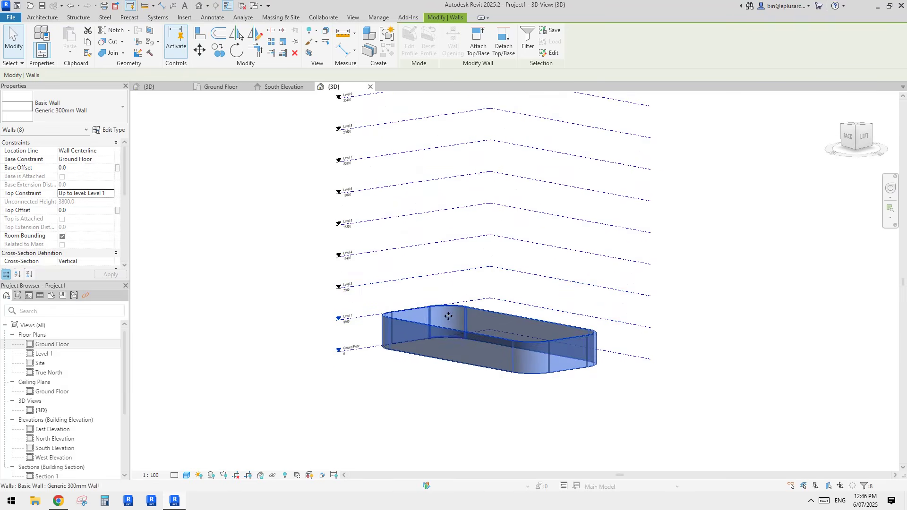
{"action": "middle_click_drag", "start_coordinate": [514, 301], "coordinate": [508, 291], "text": "shift"}
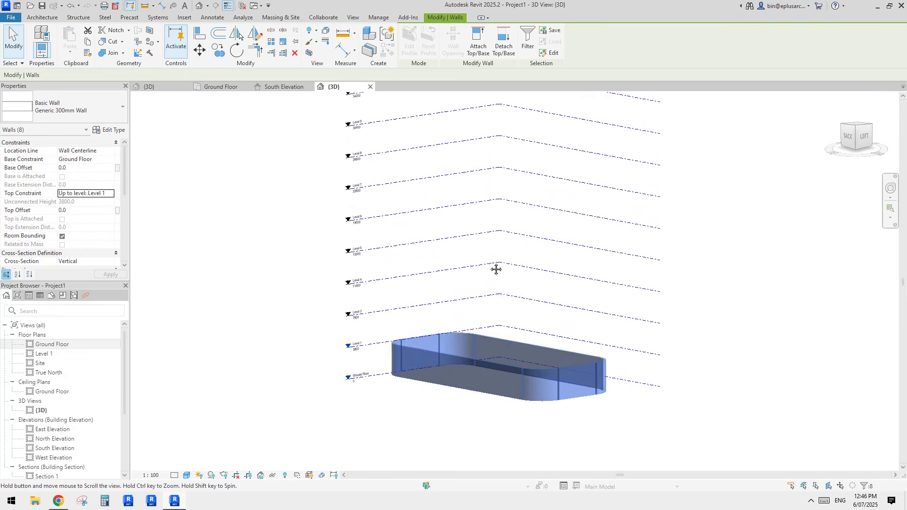
Copy the enclosure walls and paste them aligned to Level 1 and all levels above it.
{"action": "key", "text": "ctrl+c"}
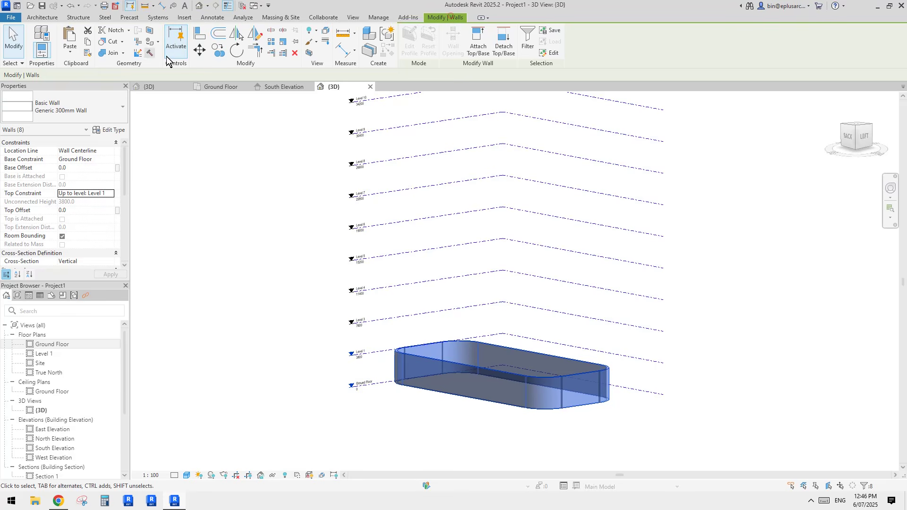
{"action": "left_click", "coordinate": [68, 52]}
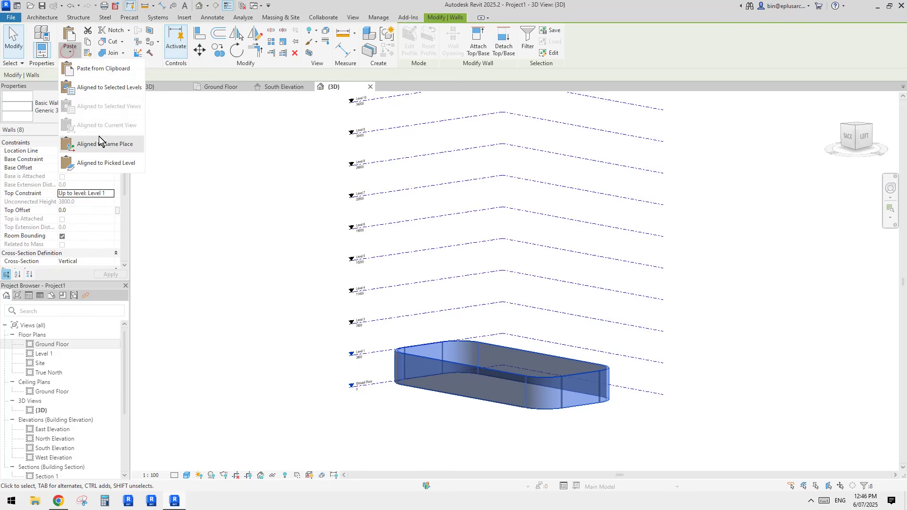
{"action": "left_click", "coordinate": [98, 89]}
{"action": "left_click", "coordinate": [765, 245]}
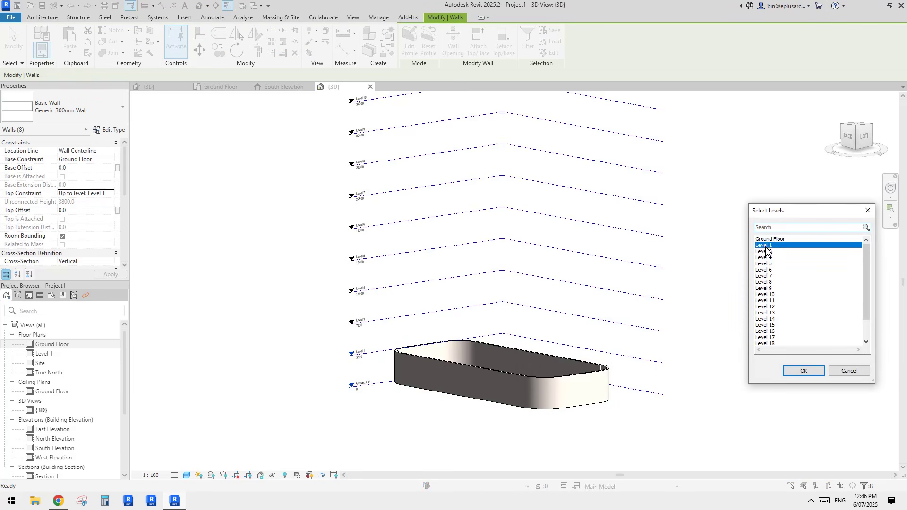
{"action": "left_click", "coordinate": [784, 343], "text": "shift"}
{"action": "left_click", "coordinate": [775, 343], "text": "shift"}
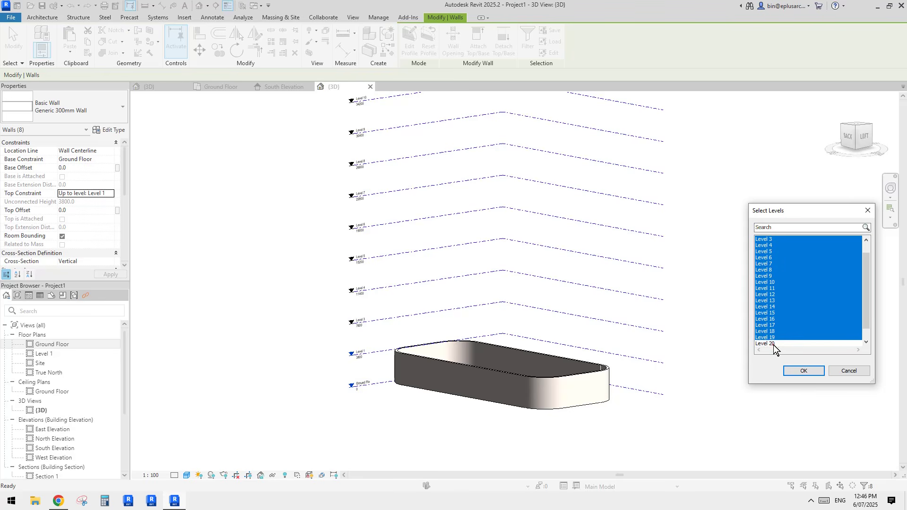
{"action": "left_click", "coordinate": [775, 343], "text": "shift"}
{"action": "left_click", "coordinate": [777, 343], "text": "shift"}
{"action": "left_click", "coordinate": [820, 367]}
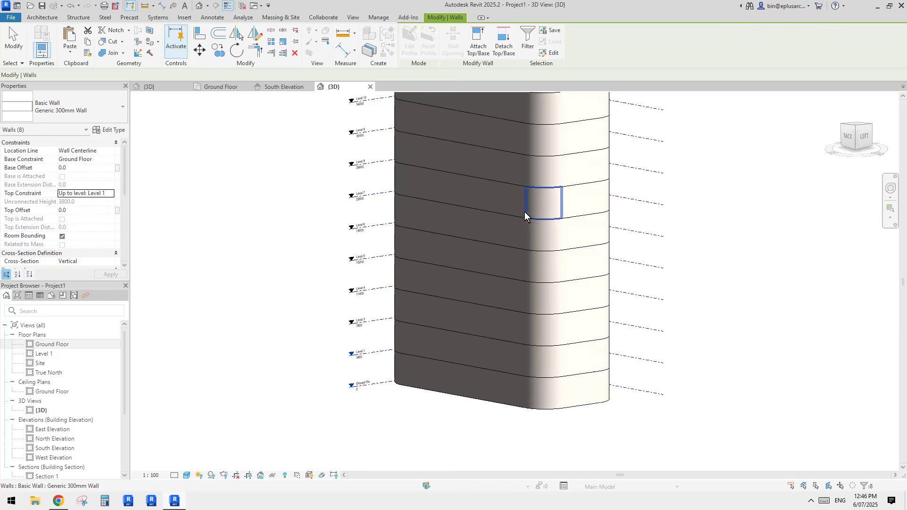
Check the full height of the stacked-wall tower in 3D and close the inactive views.
{"action": "scroll", "coordinate": [545, 239], "scroll_direction": "down", "scroll_amount": 4}
{"action": "middle_click_drag", "start_coordinate": [563, 240], "coordinate": [597, 321]}
{"action": "scroll", "coordinate": [593, 286], "scroll_direction": "down", "scroll_amount": 1}
{"action": "scroll", "coordinate": [592, 285], "scroll_direction": "up", "scroll_amount": 2}
{"action": "middle_click_drag", "start_coordinate": [593, 286], "coordinate": [612, 307], "text": "shift"}
{"action": "scroll", "coordinate": [624, 266], "scroll_direction": "down", "scroll_amount": 1}
{"action": "middle_click_drag", "start_coordinate": [536, 319], "coordinate": [524, 333], "text": "shift"}
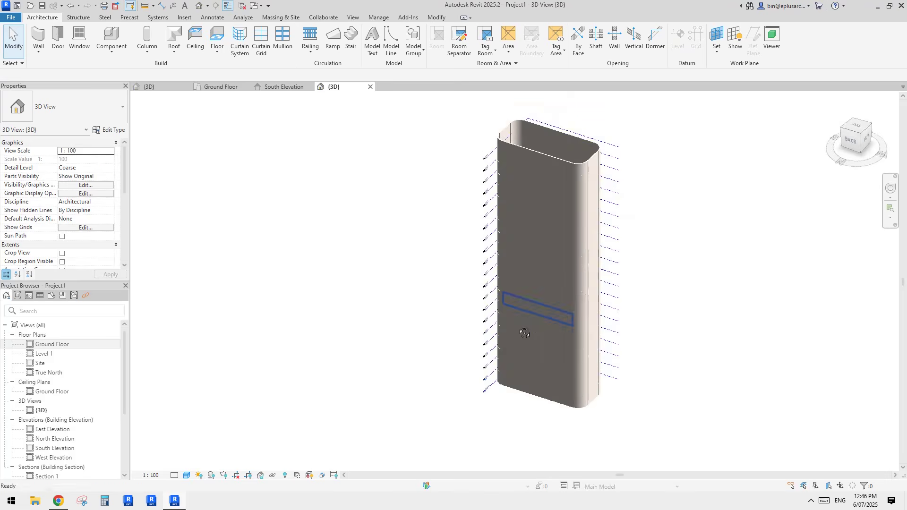
{"action": "scroll", "coordinate": [590, 231], "scroll_direction": "up", "scroll_amount": 1}
{"action": "left_click", "coordinate": [243, 6]}
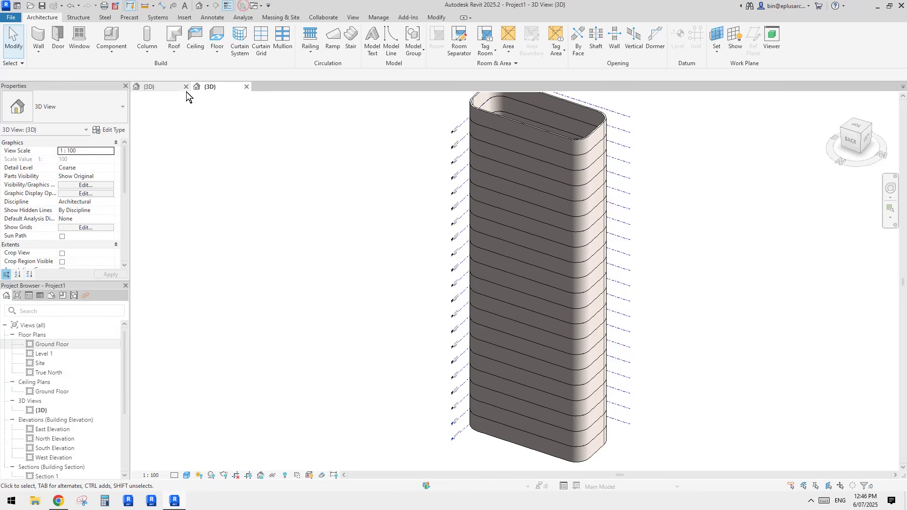
Examine the curved fin model around the tower in the other open project and compare it with the new tower.
{"action": "left_click", "coordinate": [166, 87]}
{"action": "middle_click_drag", "start_coordinate": [548, 378], "coordinate": [542, 331]}
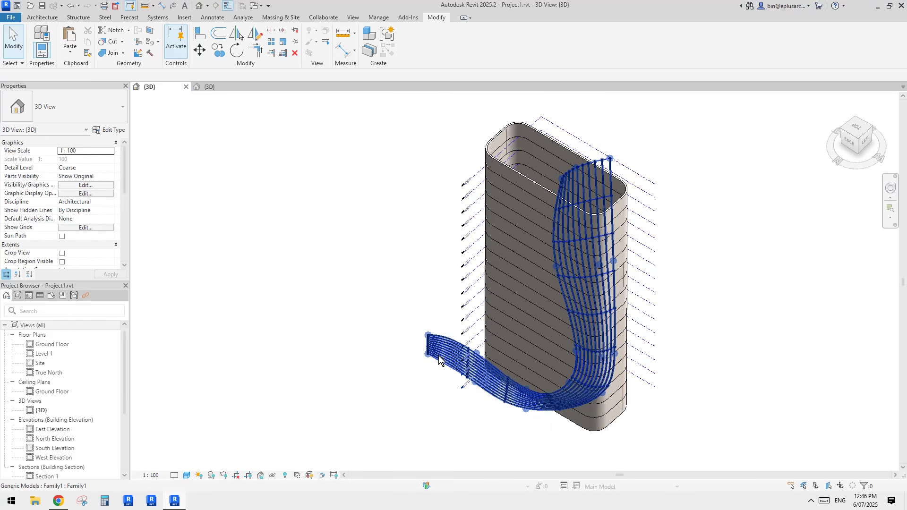
{"action": "middle_click_drag", "start_coordinate": [606, 340], "coordinate": [609, 342]}
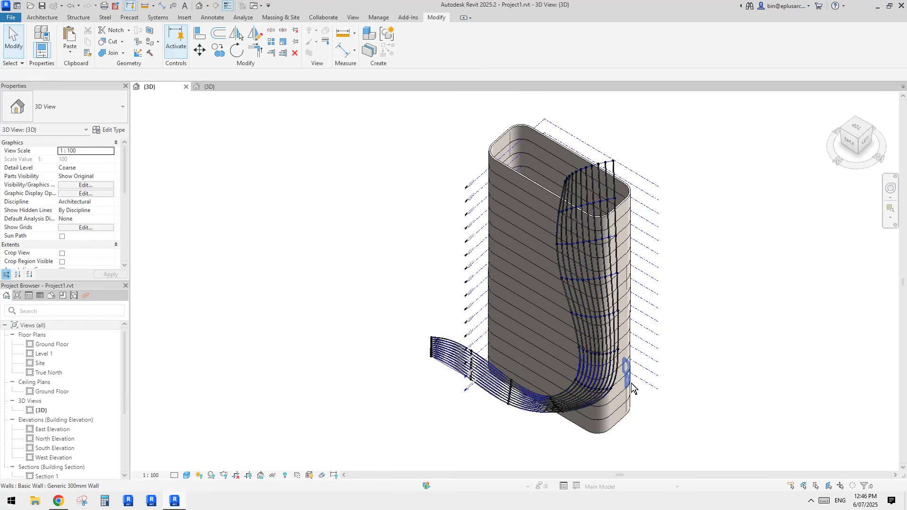
{"action": "left_click", "coordinate": [211, 88]}
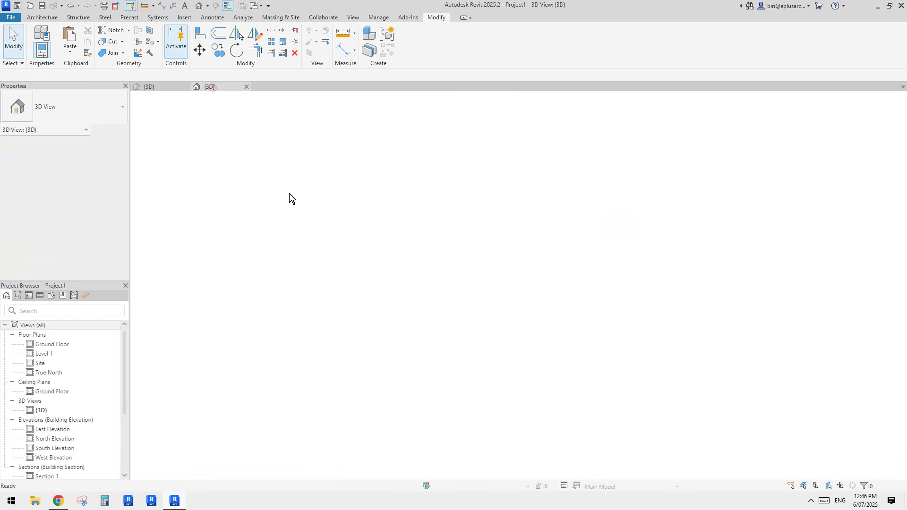
{"action": "scroll", "coordinate": [567, 321], "scroll_direction": "down", "scroll_amount": 5}
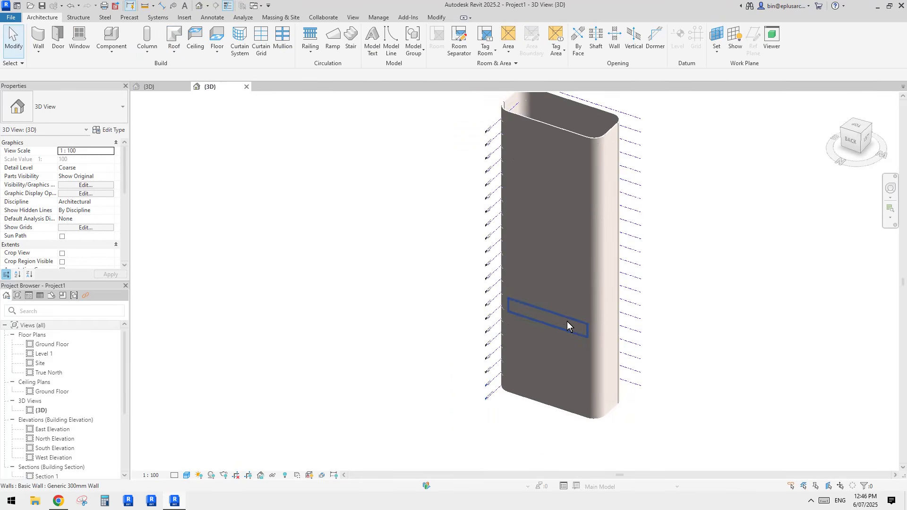
{"action": "scroll", "coordinate": [550, 327], "scroll_direction": "up", "scroll_amount": 6}
{"action": "middle_click_drag", "start_coordinate": [541, 340], "coordinate": [537, 331]}
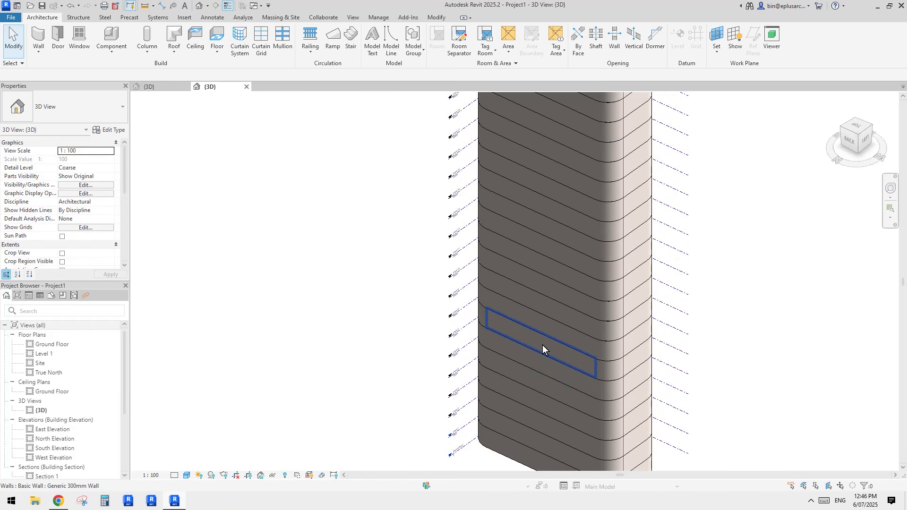
{"action": "scroll", "coordinate": [540, 345], "scroll_direction": "down", "scroll_amount": 3}
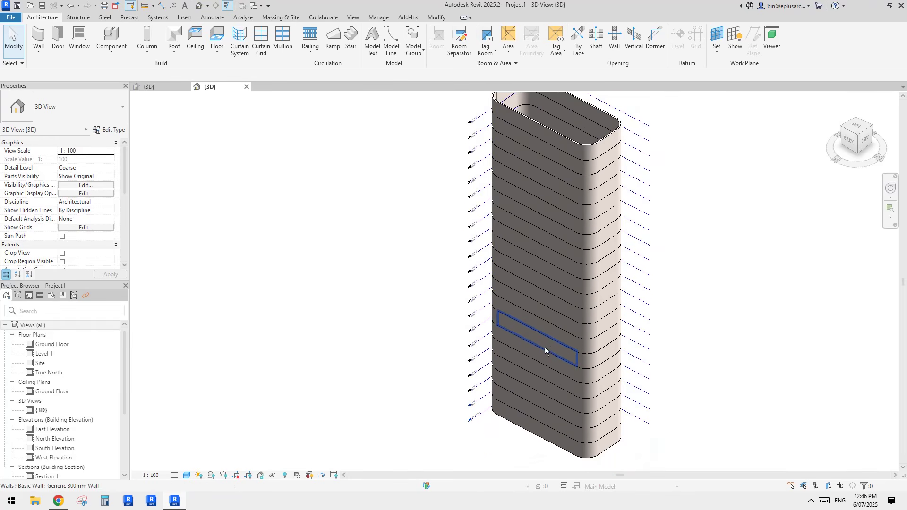
{"action": "middle_click_drag", "start_coordinate": [546, 347], "coordinate": [532, 353], "text": "shift"}
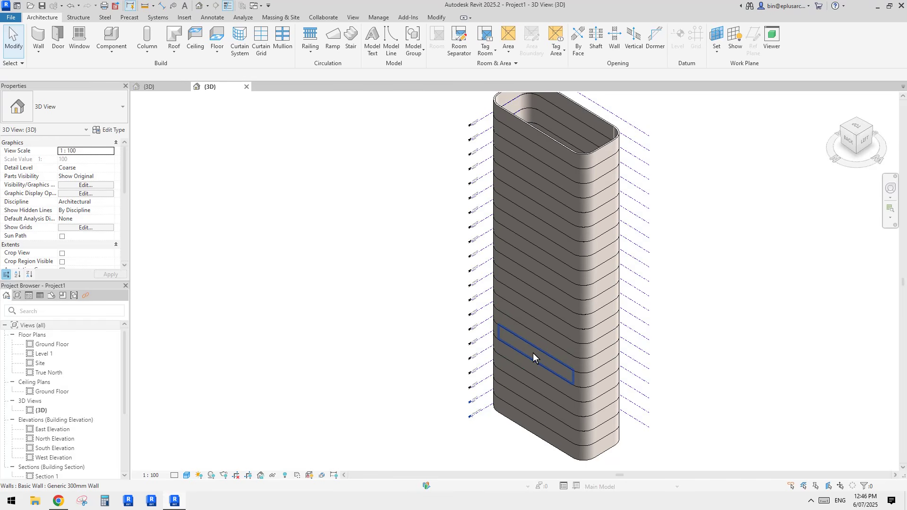
{"action": "middle_click_drag", "start_coordinate": [436, 249], "coordinate": [353, 248]}
{"action": "scroll", "coordinate": [439, 274], "scroll_direction": "up", "scroll_amount": 1}
{"action": "scroll", "coordinate": [376, 277], "scroll_direction": "down", "scroll_amount": 2}
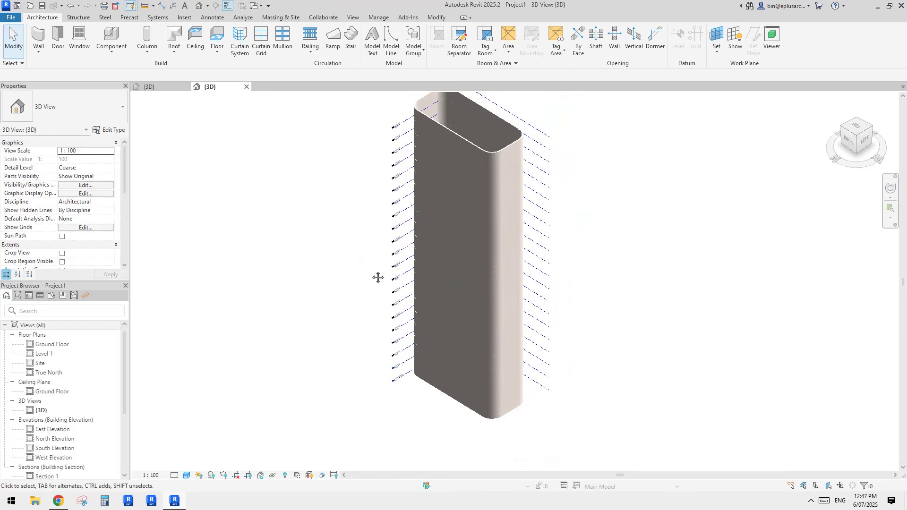
Create a new family from the Metric Generic Model Adaptive.rft template.
{"action": "key", "text": "alt+f"}
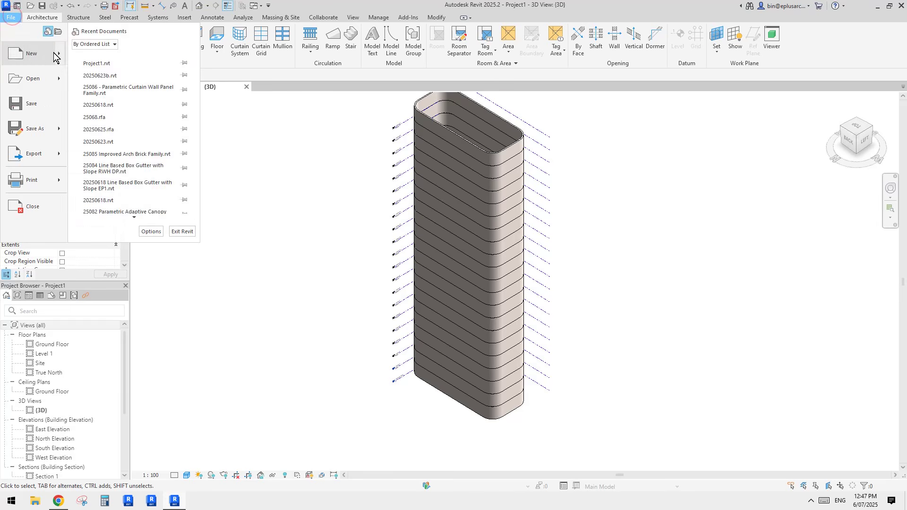
{"action": "mouse_move", "coordinate": [53, 52]}
{"action": "left_click", "coordinate": [130, 85]}
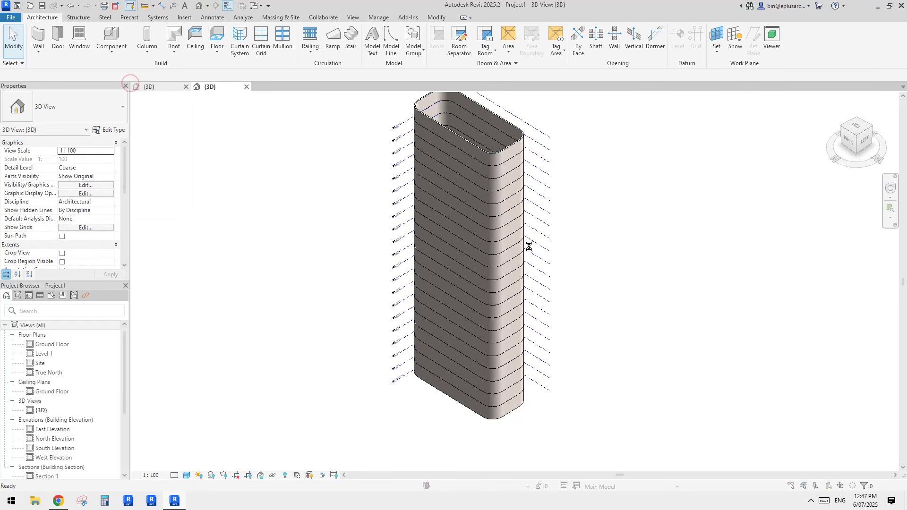
{"action": "mouse_move", "coordinate": [740, 291]}
{"action": "left_mouse_down"}
{"action": "mouse_move", "coordinate": [742, 326]}
{"action": "mouse_move", "coordinate": [740, 293]}
{"action": "left_mouse_up"}
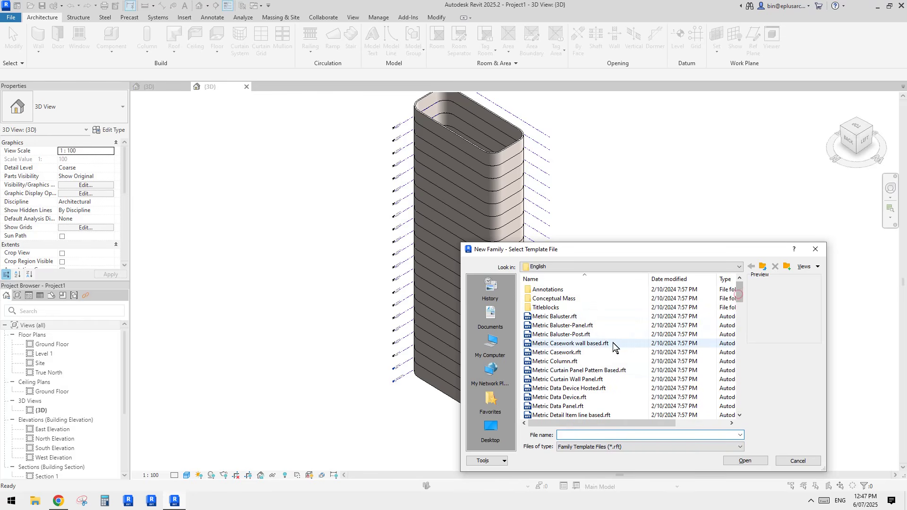
{"action": "scroll", "coordinate": [605, 356], "scroll_direction": "down", "scroll_amount": 10}
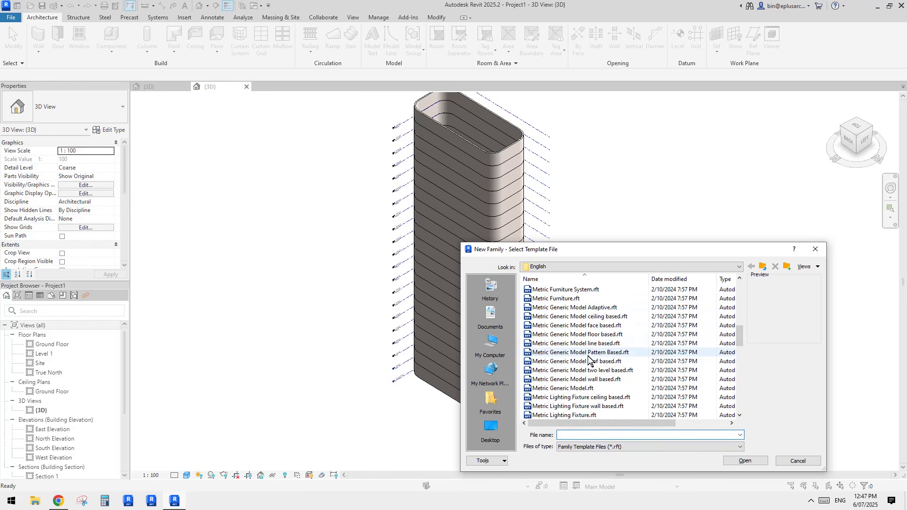
{"action": "left_click", "coordinate": [589, 308]}
{"action": "left_click", "coordinate": [748, 459]}
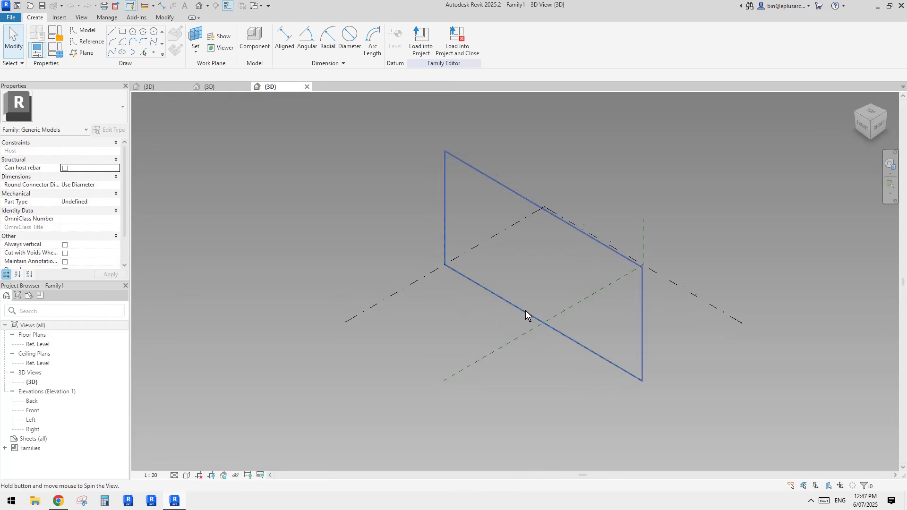
Place two roughly parallel rows of seven reference points each on the Ref. Level plane, on either side of the horizontal centre reference line.
{"action": "left_click", "coordinate": [152, 56]}
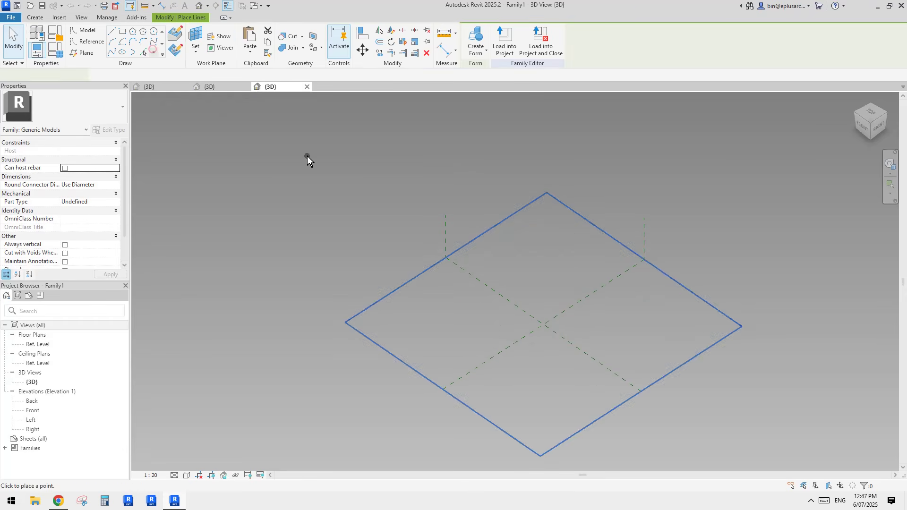
{"action": "mouse_move", "coordinate": [504, 274]}
{"action": "middle_mouse_down", "text": "shift"}
{"action": "mouse_move", "coordinate": [589, 293]}
{"action": "mouse_move", "coordinate": [512, 283]}
{"action": "mouse_move", "coordinate": [443, 315]}
{"action": "middle_mouse_up", "text": "shift"}
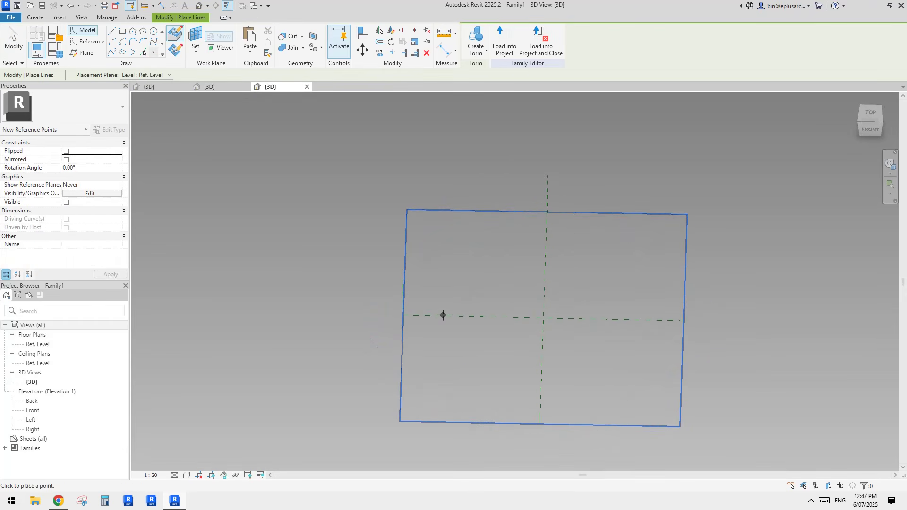
{"action": "middle_click_drag", "start_coordinate": [465, 281], "coordinate": [467, 309], "text": "shift"}
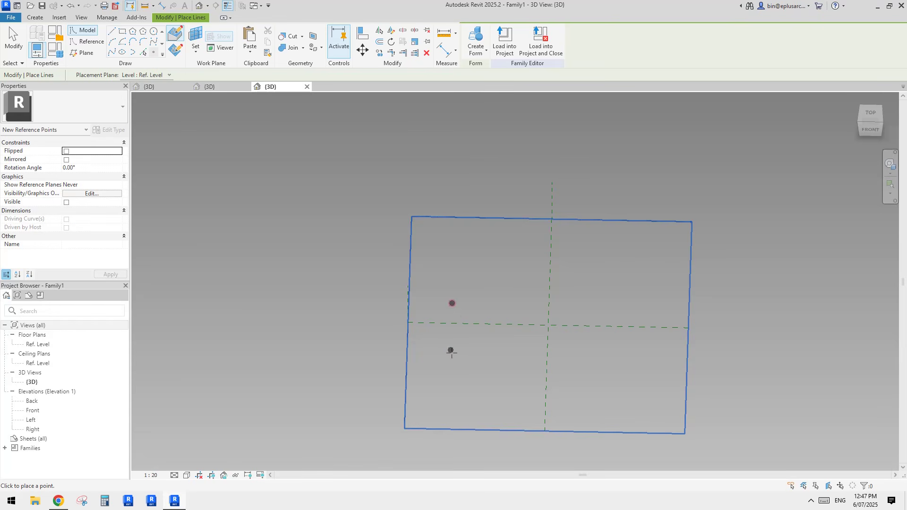
{"action": "left_click", "coordinate": [541, 337]}
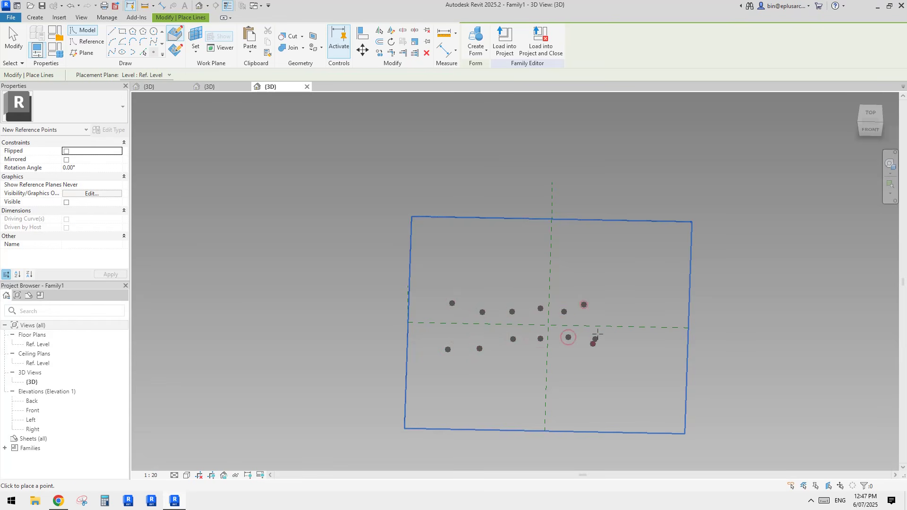
{"action": "key", "text": "Escape"}
{"action": "key", "text": "Escape"}
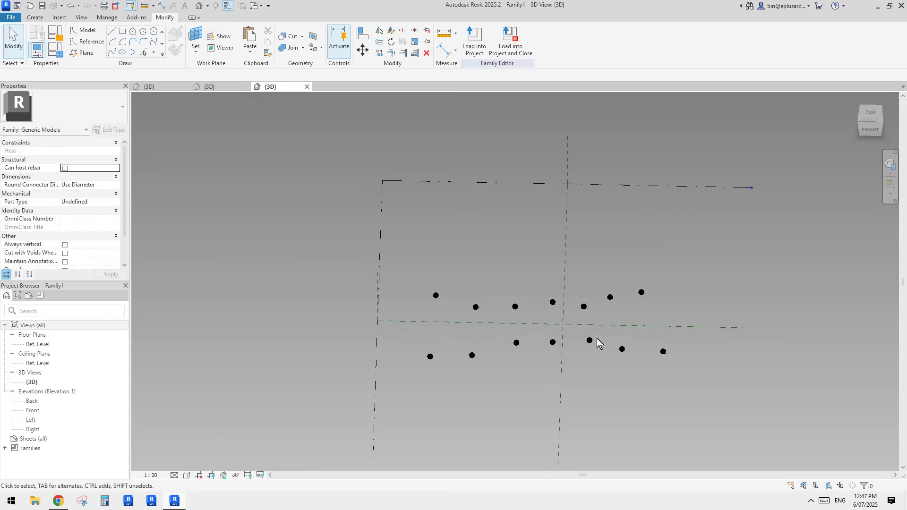
{"action": "middle_click_drag", "start_coordinate": [599, 341], "coordinate": [501, 407], "text": "shift"}
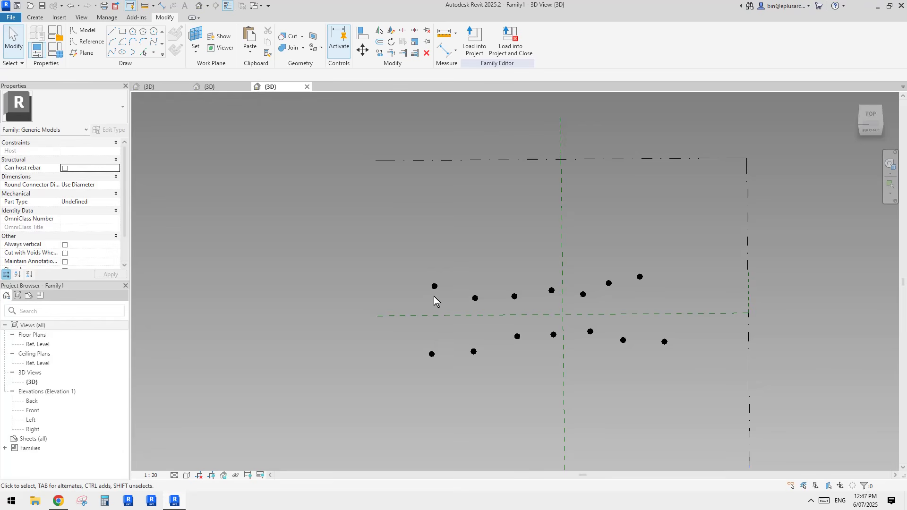
{"action": "left_click_drag", "start_coordinate": [410, 264], "coordinate": [444, 370]}
{"action": "left_click_drag", "start_coordinate": [411, 266], "coordinate": [452, 358]}
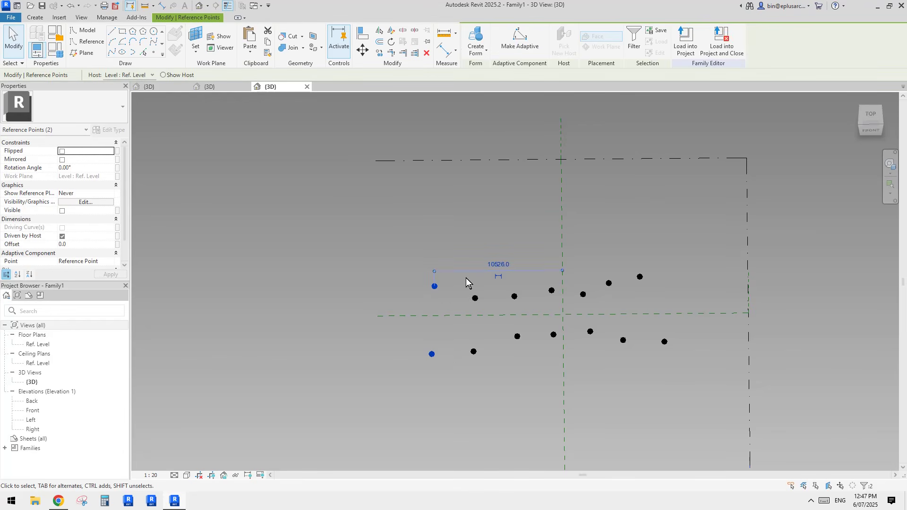
{"action": "left_click", "coordinate": [413, 237]}
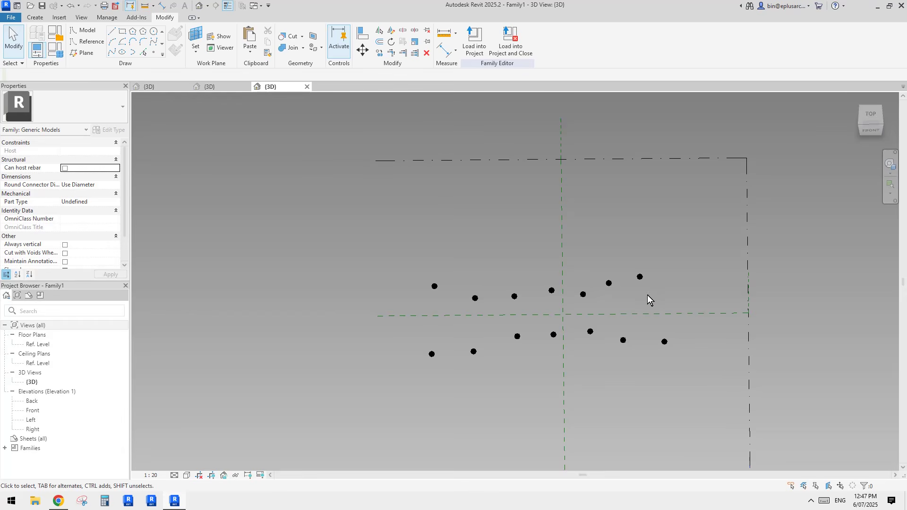
Copy the last pair of reference points 3700 mm horizontally outward to extend both rows by one point.
{"action": "middle_click_drag", "start_coordinate": [647, 295], "coordinate": [625, 293]}
{"action": "left_click_drag", "start_coordinate": [605, 262], "coordinate": [672, 362]}
{"action": "key", "text": "c"}
{"action": "key", "text": "o"}
{"action": "left_click", "coordinate": [638, 304]}
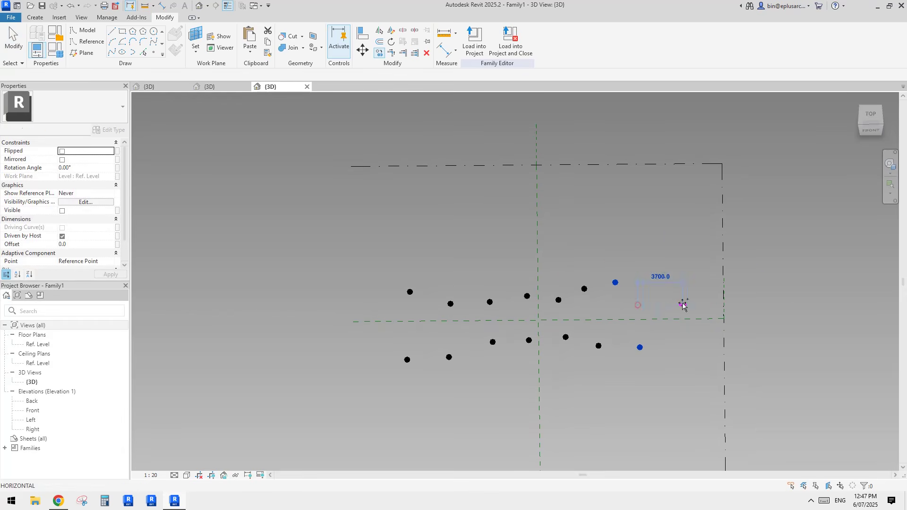
{"action": "left_click", "coordinate": [682, 303]}
{"action": "key", "text": "Escape"}
{"action": "key", "text": "Escape"}
Convert all 16 reference points into adaptive placement points.
{"action": "middle_click_drag", "start_coordinate": [562, 278], "coordinate": [560, 287]}
{"action": "left_click_drag", "start_coordinate": [348, 251], "coordinate": [718, 416]}
{"action": "left_click", "coordinate": [520, 46]}
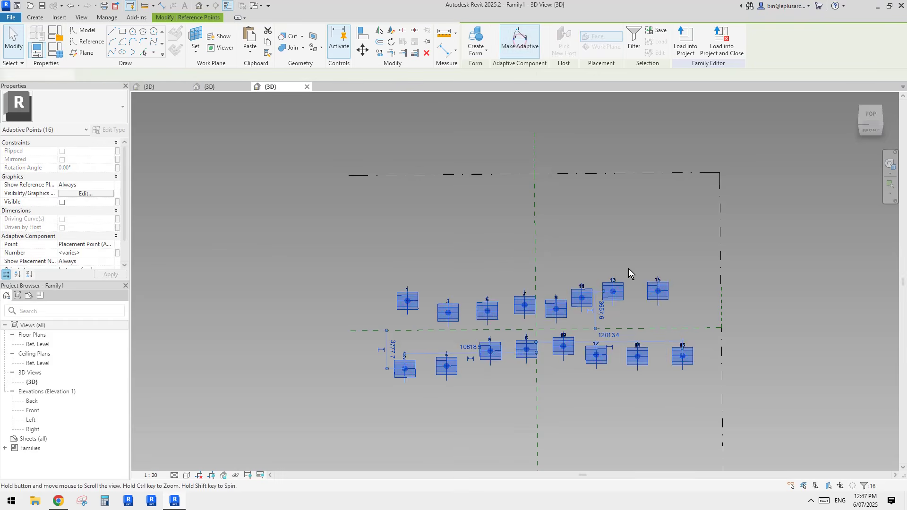
{"action": "left_click", "coordinate": [412, 275]}
Connect the adaptive point pairs 1–2, 3–4, 5–6 and 7–8 with separate Spline Through Points lines.
{"action": "left_click_drag", "start_coordinate": [391, 253], "coordinate": [425, 389]}
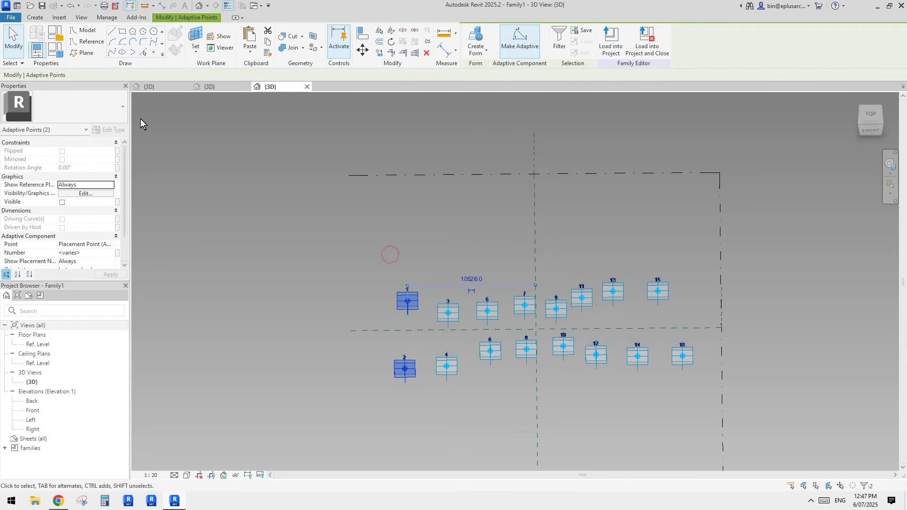
{"action": "left_click", "coordinate": [105, 45]}
{"action": "left_click_drag", "start_coordinate": [415, 269], "coordinate": [465, 381]}
{"action": "left_click", "coordinate": [111, 50]}
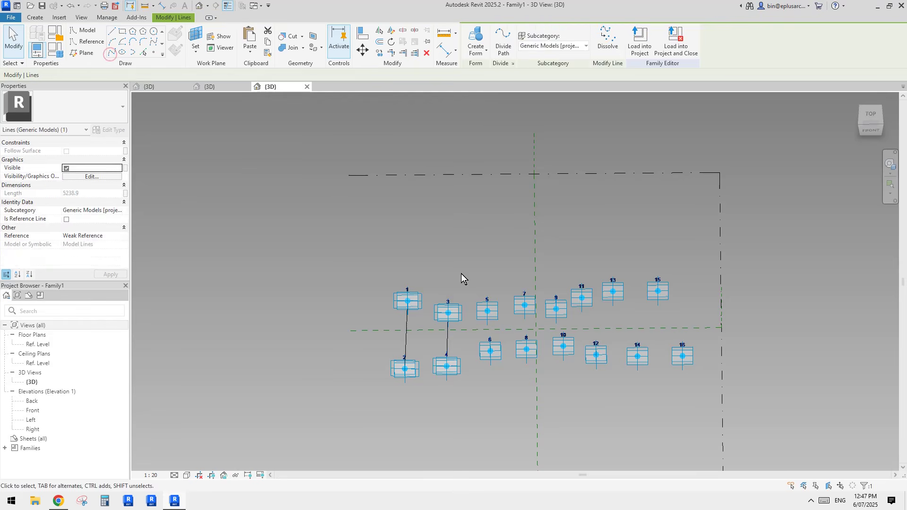
{"action": "left_click_drag", "start_coordinate": [461, 274], "coordinate": [513, 376]}
{"action": "left_click", "coordinate": [117, 55]}
{"action": "left_click_drag", "start_coordinate": [504, 267], "coordinate": [547, 374]}
{"action": "left_click", "coordinate": [118, 55]}
{"action": "left_click_drag", "start_coordinate": [535, 273], "coordinate": [559, 329]}
{"action": "key", "text": "Escape"}
{"action": "key", "text": "Escape"}
Connect the remaining adaptive point pairs 9–10, 11–12, 13–14 and 15–16 with Spline Through Points lines.
{"action": "middle_click_drag", "start_coordinate": [582, 325], "coordinate": [549, 302], "text": "shift"}
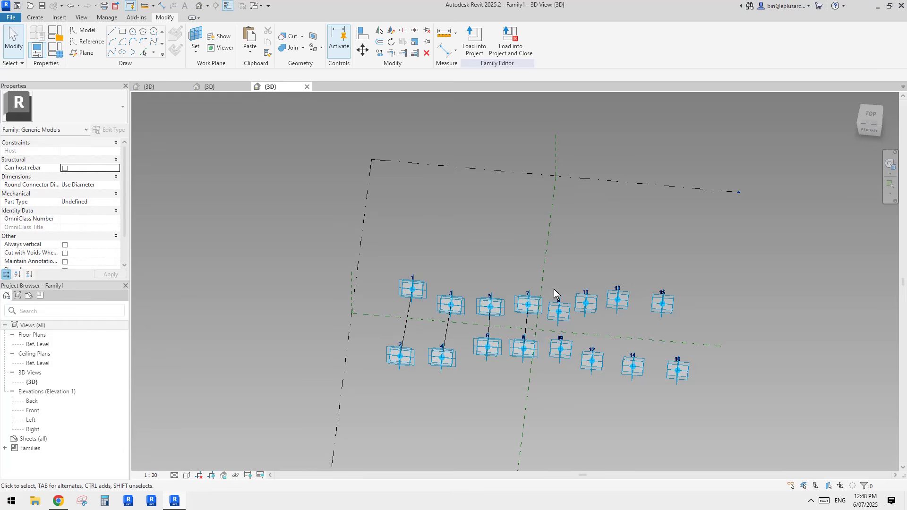
{"action": "left_click_drag", "start_coordinate": [571, 378], "coordinate": [571, 378]}
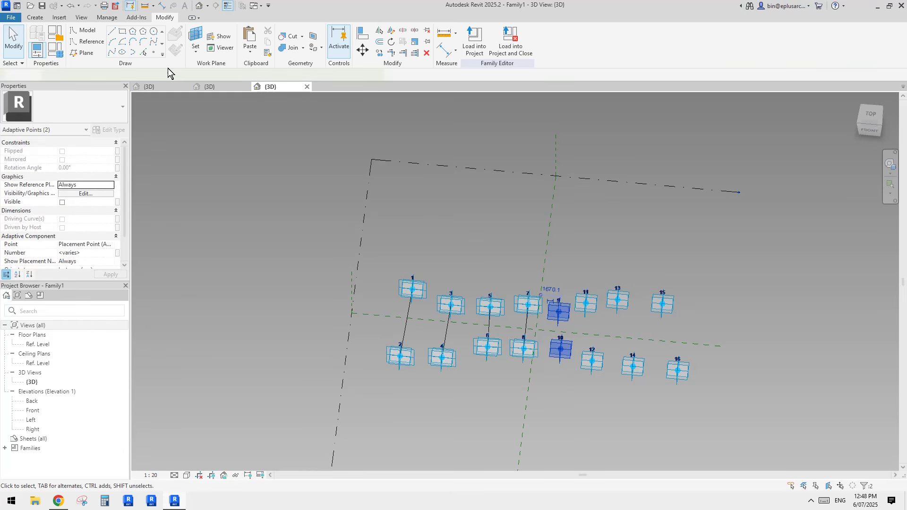
{"action": "left_click", "coordinate": [116, 55]}
{"action": "left_click_drag", "start_coordinate": [574, 265], "coordinate": [597, 372]}
{"action": "left_click", "coordinate": [113, 54]}
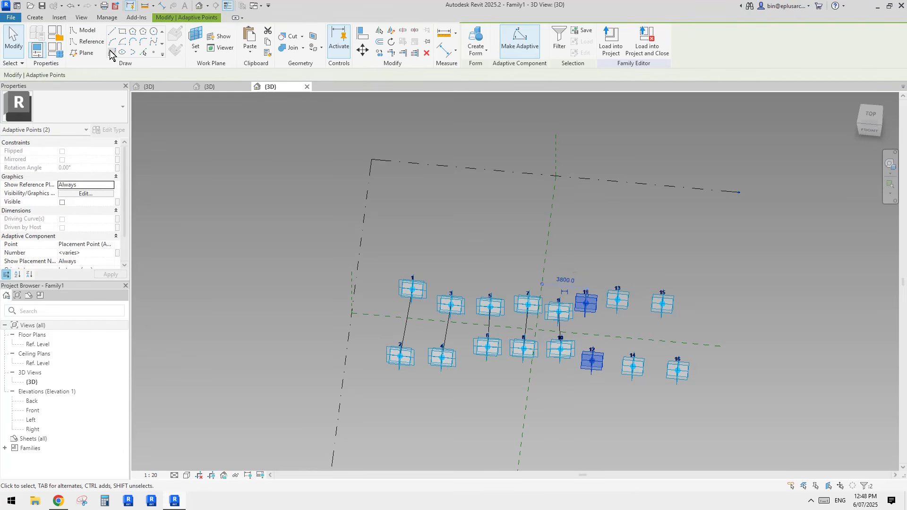
{"action": "left_click_drag", "start_coordinate": [604, 269], "coordinate": [644, 378]}
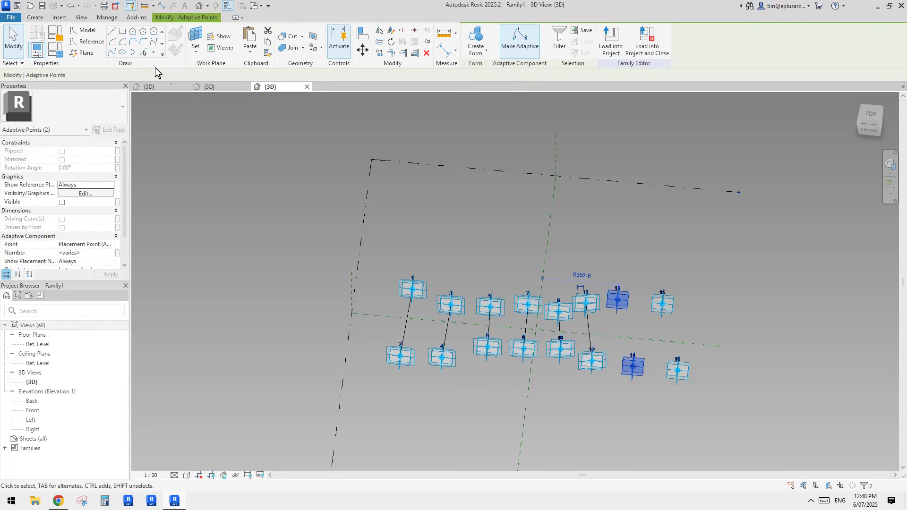
{"action": "left_click", "coordinate": [118, 55]}
{"action": "left_click_drag", "start_coordinate": [647, 271], "coordinate": [695, 385]}
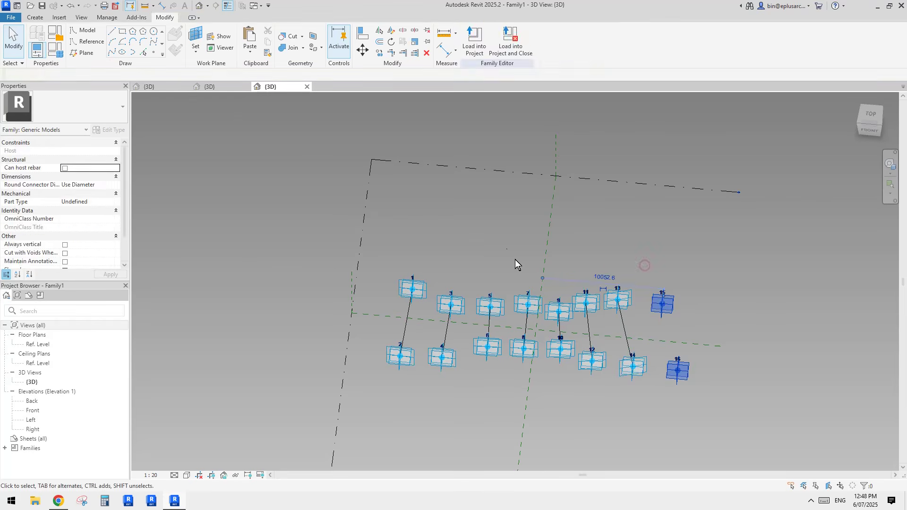
{"action": "left_click", "coordinate": [114, 56]}
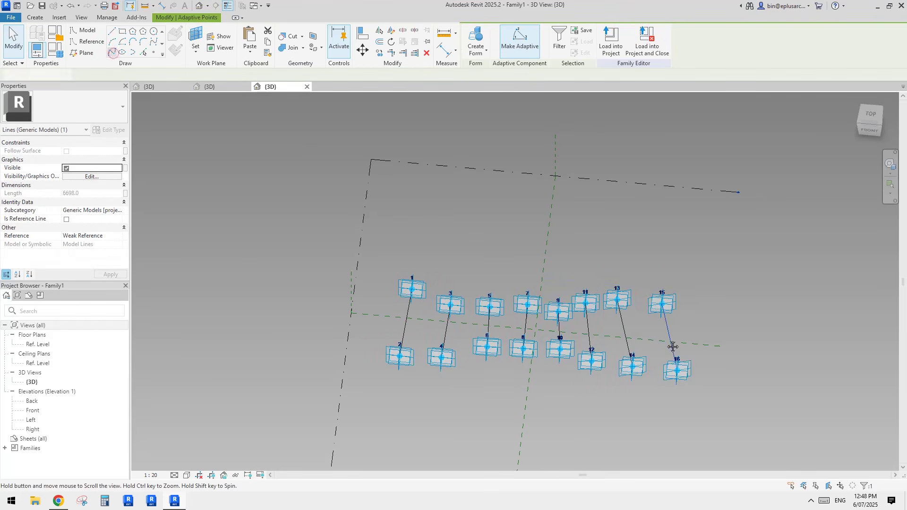
Select only the eight connecting lines, filtering out adaptive points and reference planes, and turn them into reference lines.
{"action": "middle_click_drag", "start_coordinate": [671, 345], "coordinate": [629, 371], "text": "shift"}
{"action": "left_click_drag", "start_coordinate": [688, 400], "coordinate": [384, 325]}
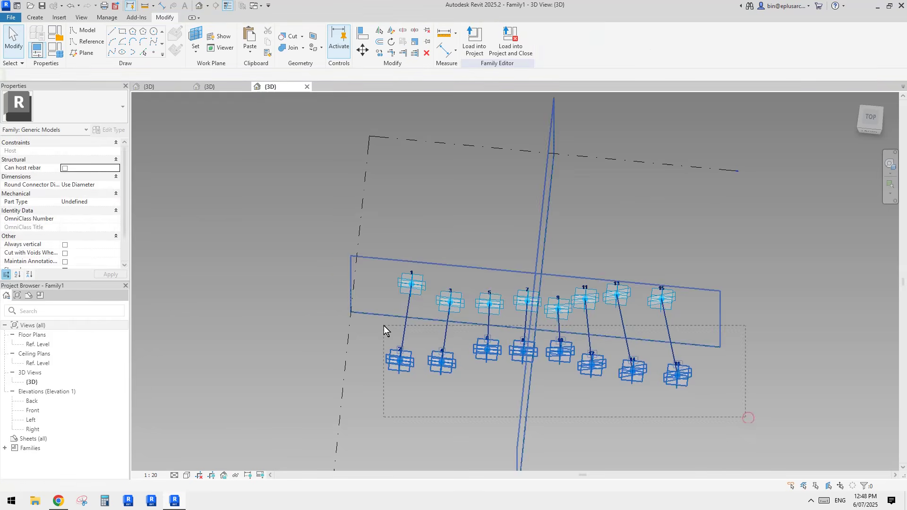
{"action": "left_click", "coordinate": [495, 42]}
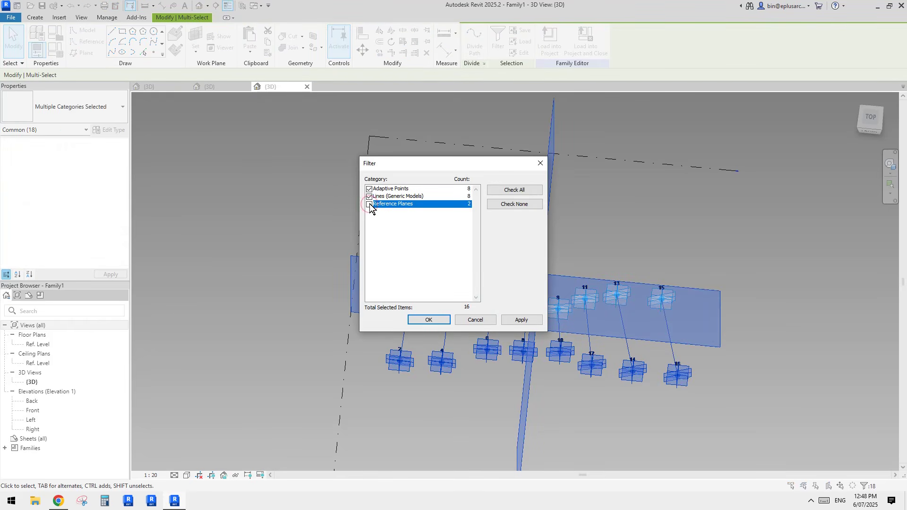
{"action": "left_click", "coordinate": [388, 189]}
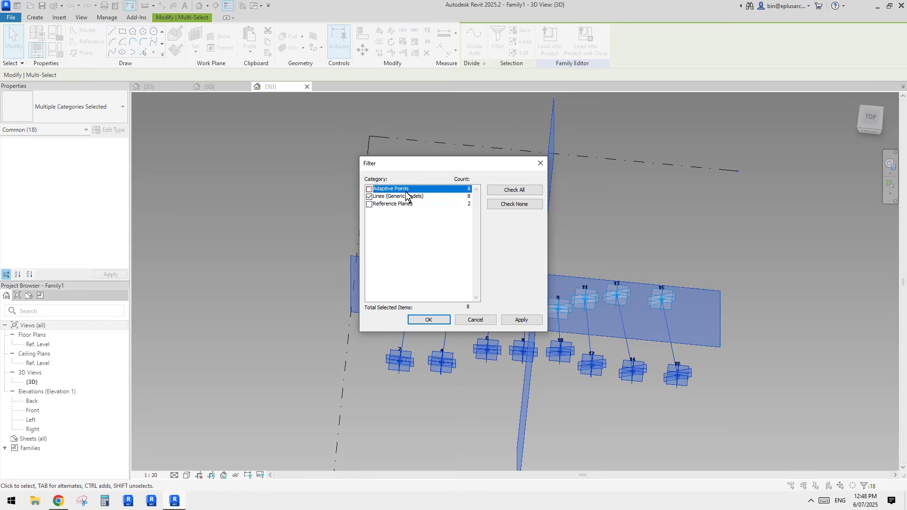
{"action": "left_click", "coordinate": [428, 320]}
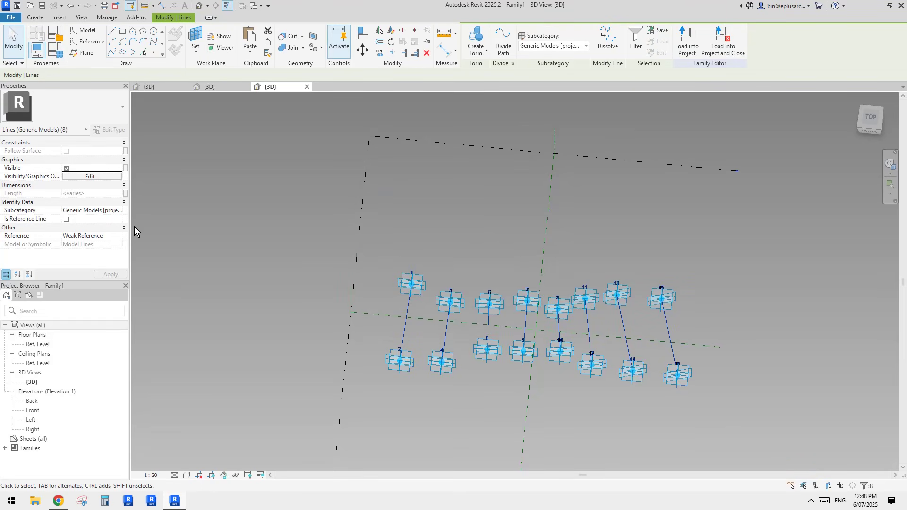
{"action": "left_click", "coordinate": [66, 219]}
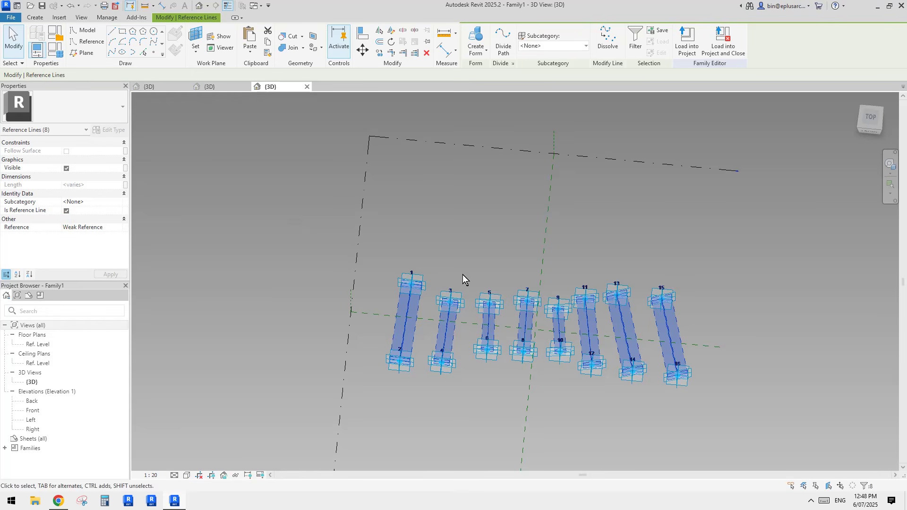
Create a form from the eight selected reference lines as one continuous surface across all of them.
{"action": "middle_click_drag", "start_coordinate": [464, 282], "coordinate": [557, 265], "text": "shift"}
{"action": "left_click", "coordinate": [481, 49]}
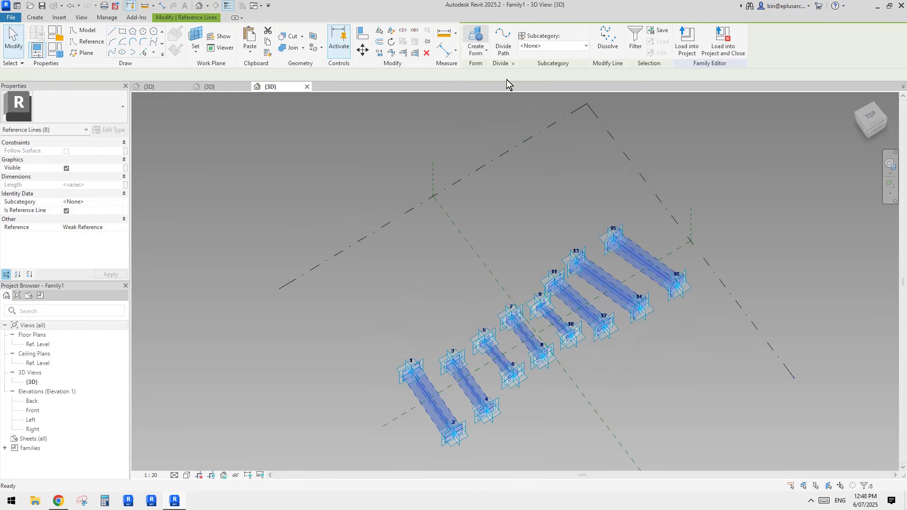
{"action": "middle_click_drag", "start_coordinate": [777, 250], "coordinate": [786, 204], "text": "shift"}
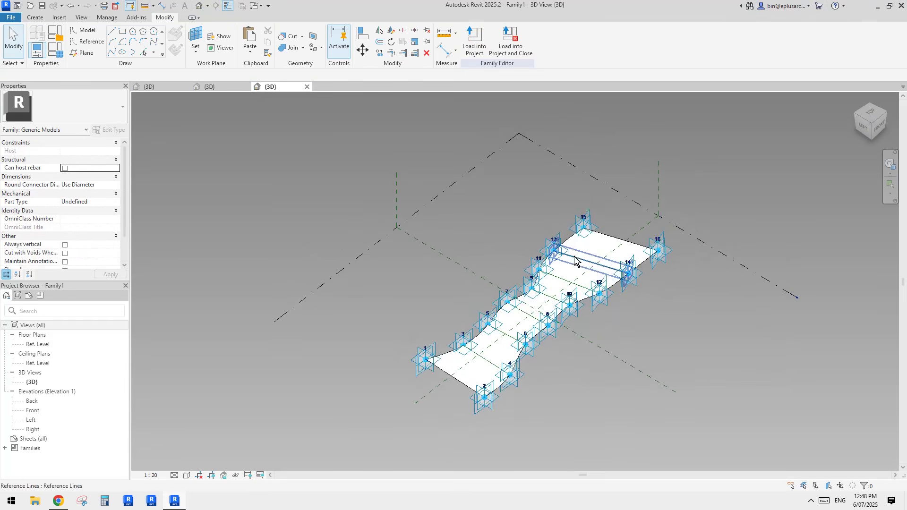
Examine the surface form and its numbered adaptive points from several angles, and compare it with the tower's levels in the project.
{"action": "left_click", "coordinate": [594, 245]}
{"action": "middle_click_drag", "start_coordinate": [634, 260], "coordinate": [567, 272], "text": "shift"}
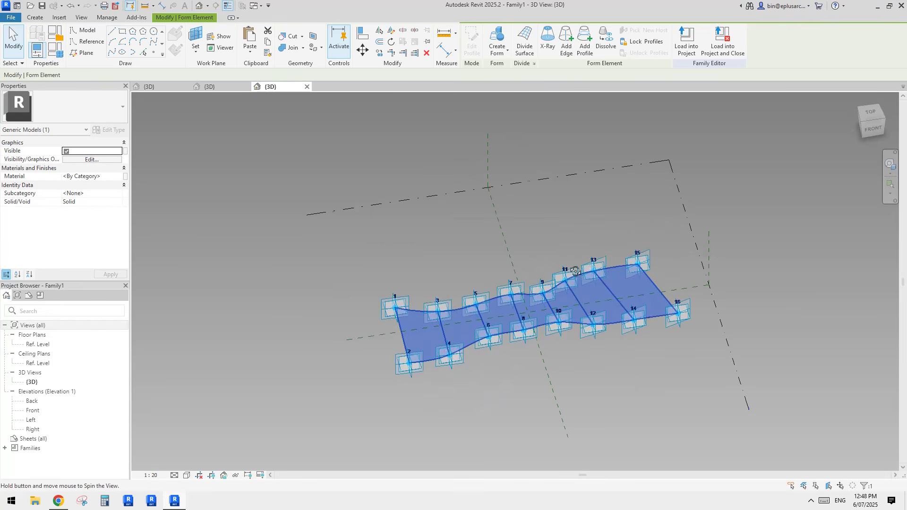
{"action": "scroll", "coordinate": [617, 274], "scroll_direction": "up", "scroll_amount": 3}
{"action": "middle_click_drag", "start_coordinate": [634, 282], "coordinate": [709, 255], "text": "shift"}
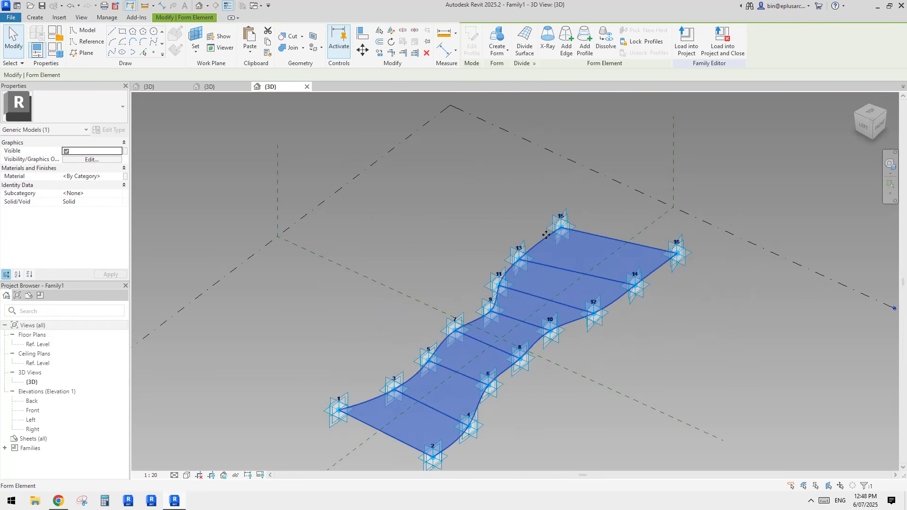
{"action": "middle_click_drag", "start_coordinate": [556, 230], "coordinate": [550, 283], "text": "shift"}
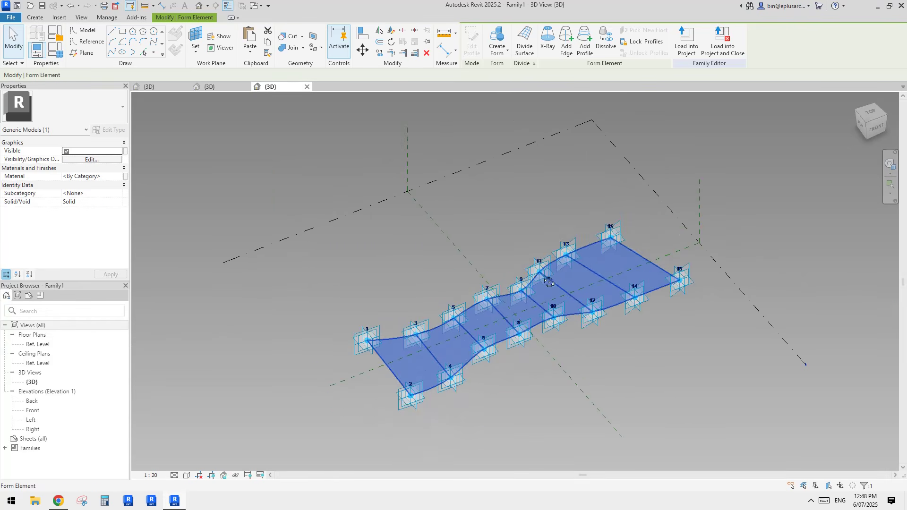
{"action": "left_click", "coordinate": [203, 87]}
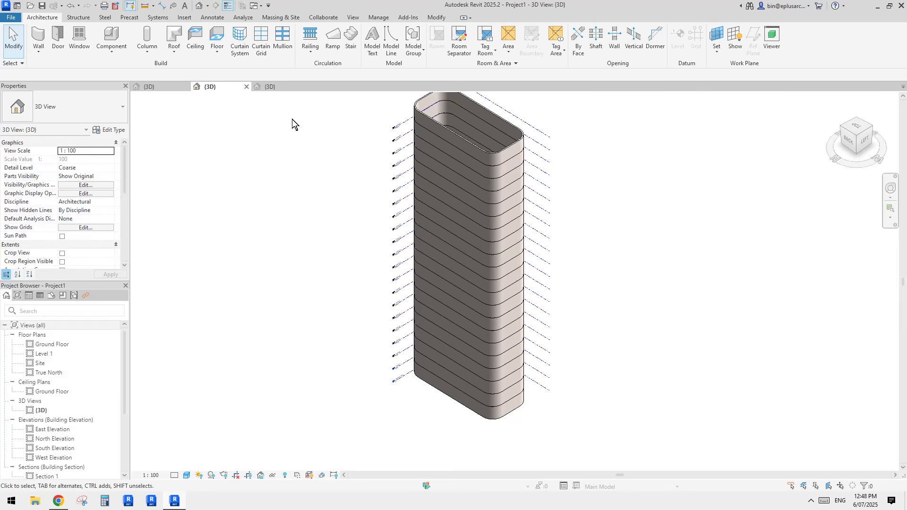
{"action": "left_click", "coordinate": [282, 88]}
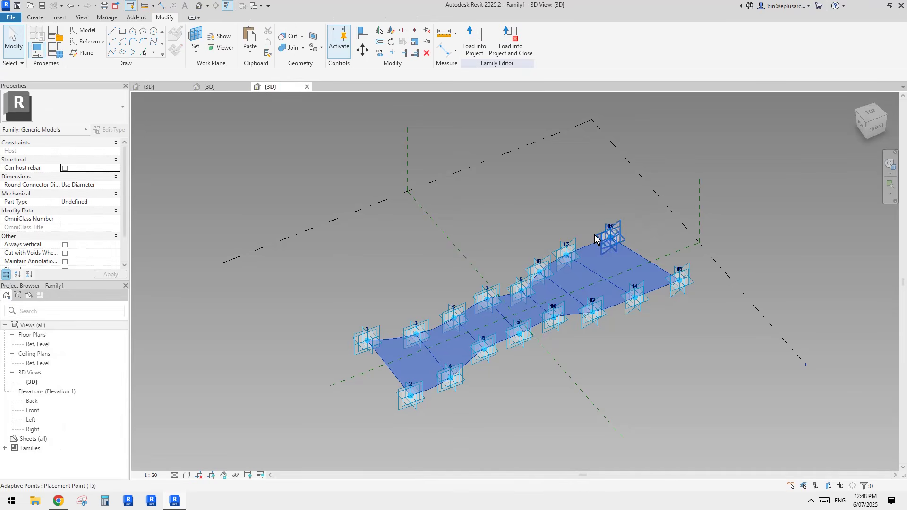
{"action": "middle_click_drag", "start_coordinate": [625, 268], "coordinate": [607, 271], "text": "shift"}
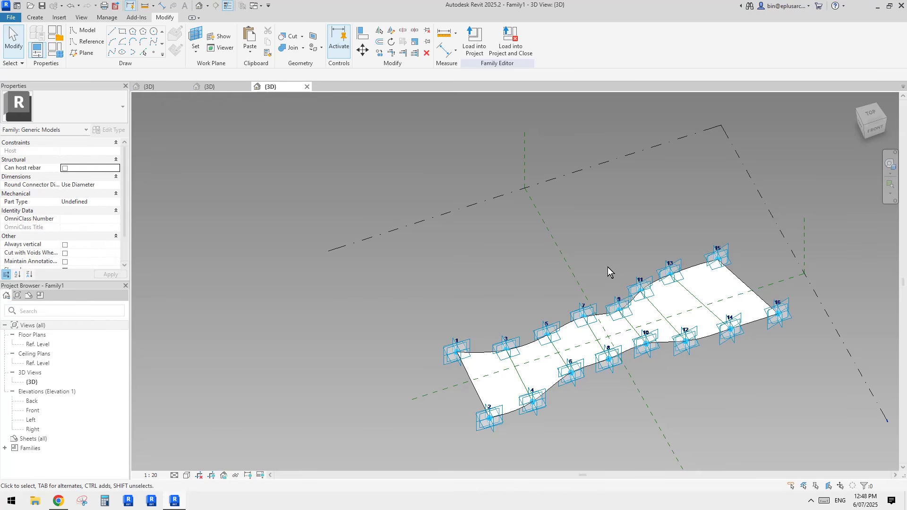
{"action": "left_click", "coordinate": [231, 89]}
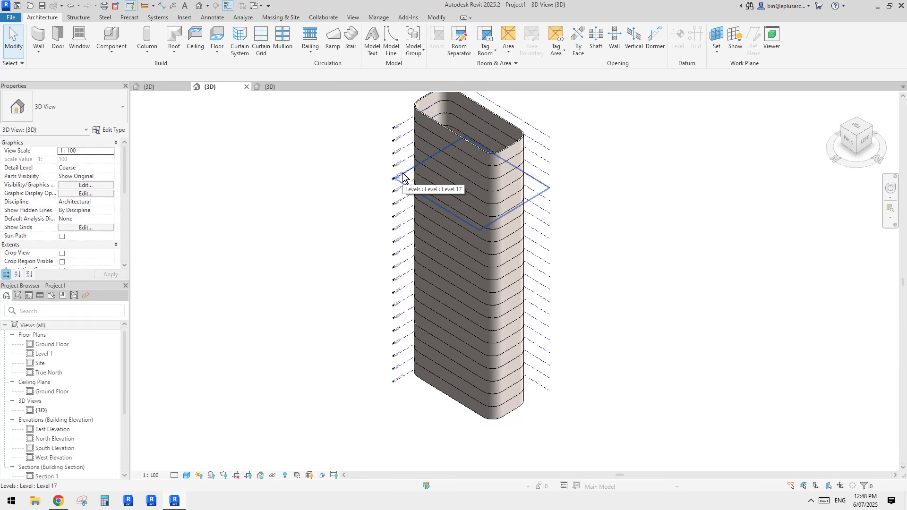
{"action": "left_click", "coordinate": [270, 86]}
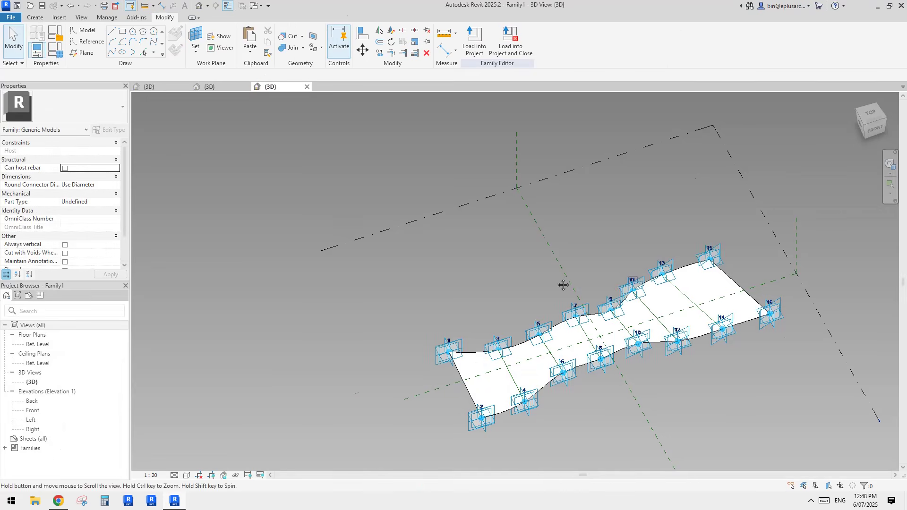
Load the adaptive surface family into the open tower project, Project1.
{"action": "middle_click_drag", "start_coordinate": [563, 285], "coordinate": [448, 294]}
{"action": "left_click", "coordinate": [474, 42]}
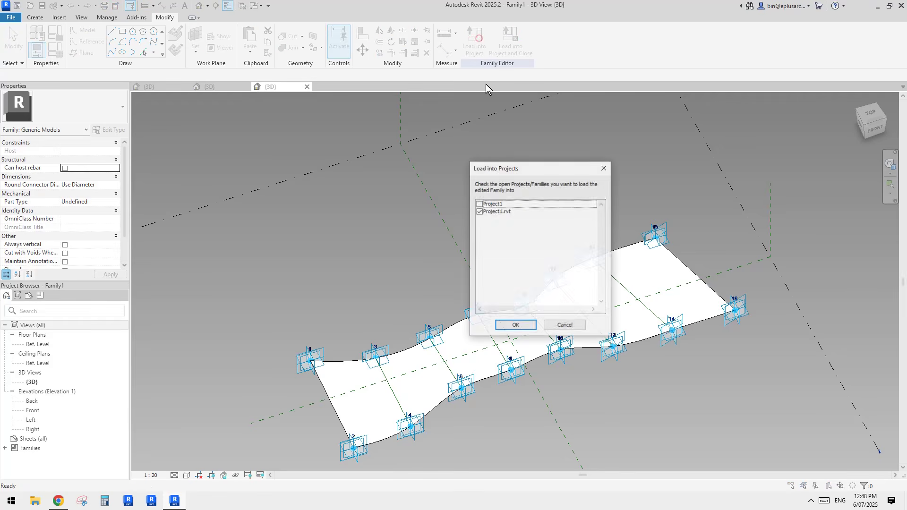
{"action": "left_click", "coordinate": [480, 204]}
{"action": "key", "text": "Return"}
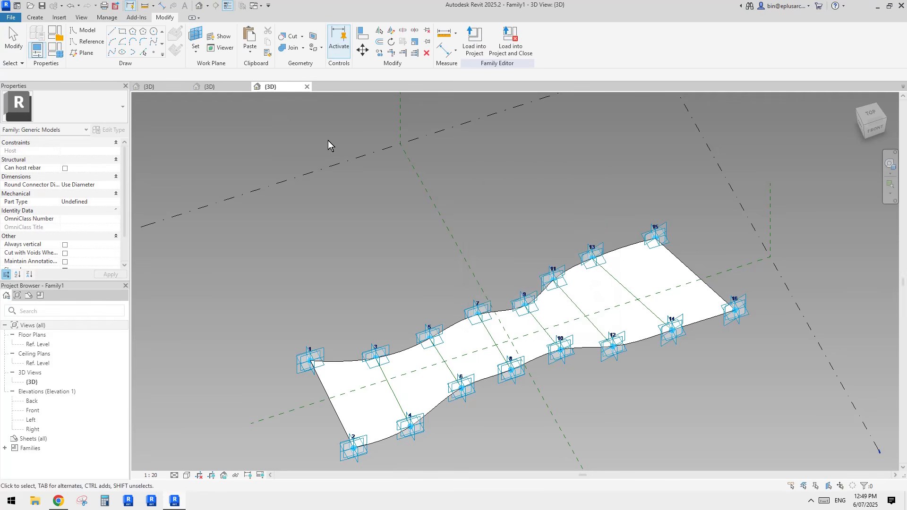
Compare the plain tower in Project1, the finished fin model in Project1.rvt and the adaptive surface family.
{"action": "left_click", "coordinate": [223, 87]}
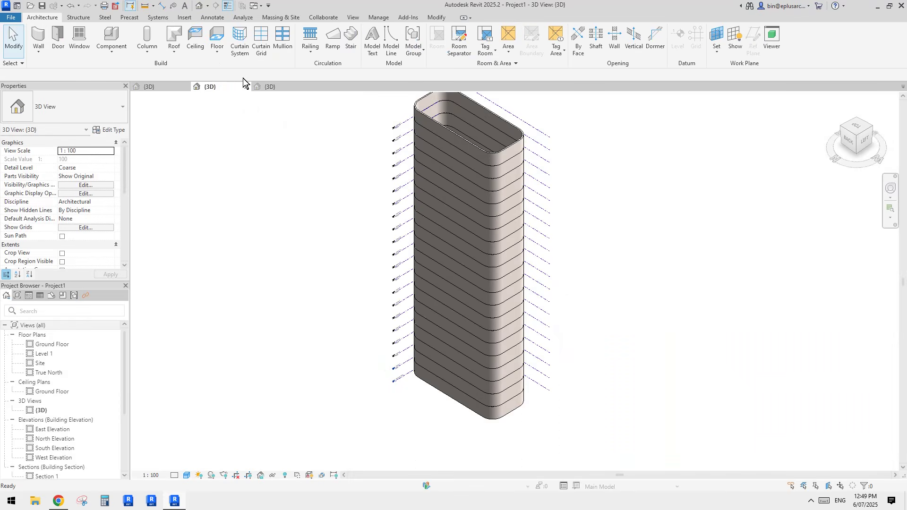
{"action": "left_click", "coordinate": [166, 87]}
{"action": "left_click", "coordinate": [220, 89]}
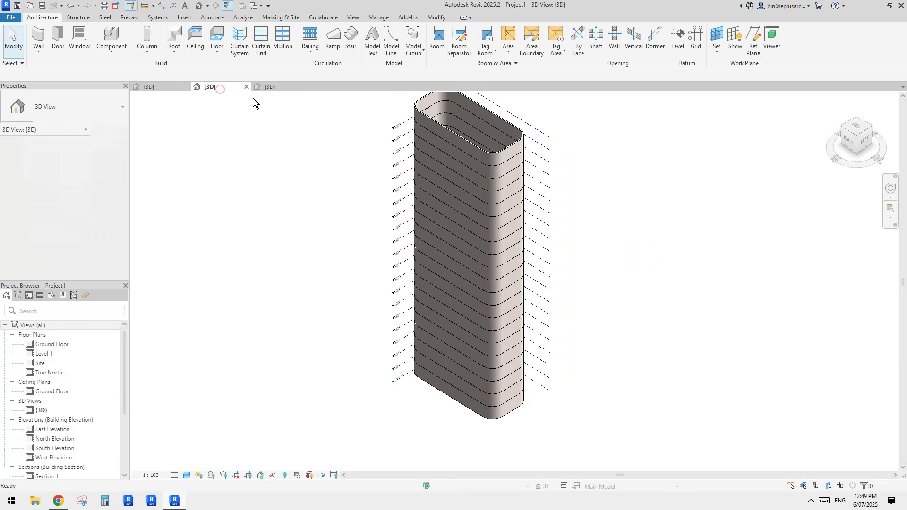
{"action": "left_click", "coordinate": [281, 90]}
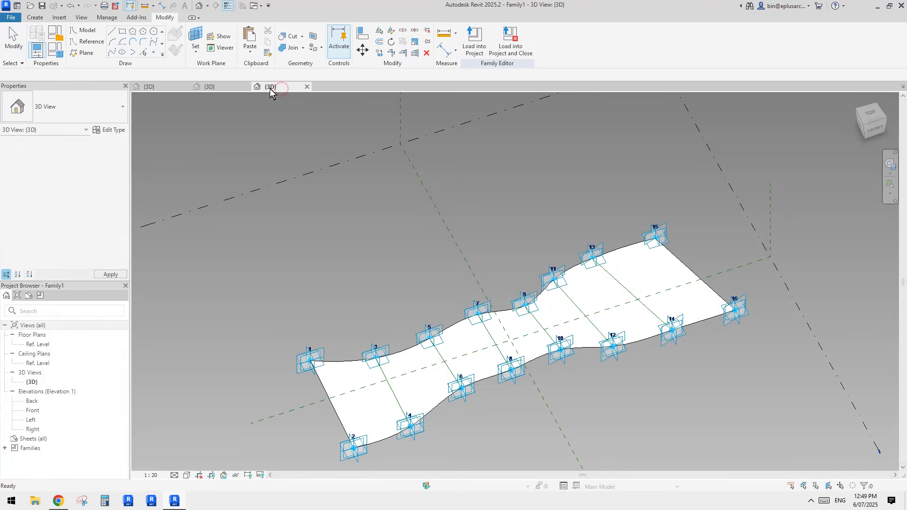
{"action": "left_click", "coordinate": [176, 86]}
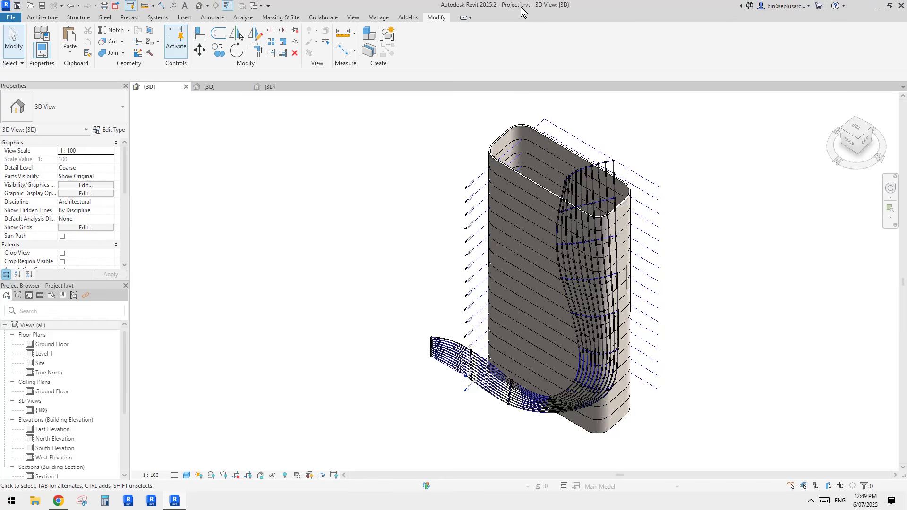
{"action": "left_click", "coordinate": [235, 87]}
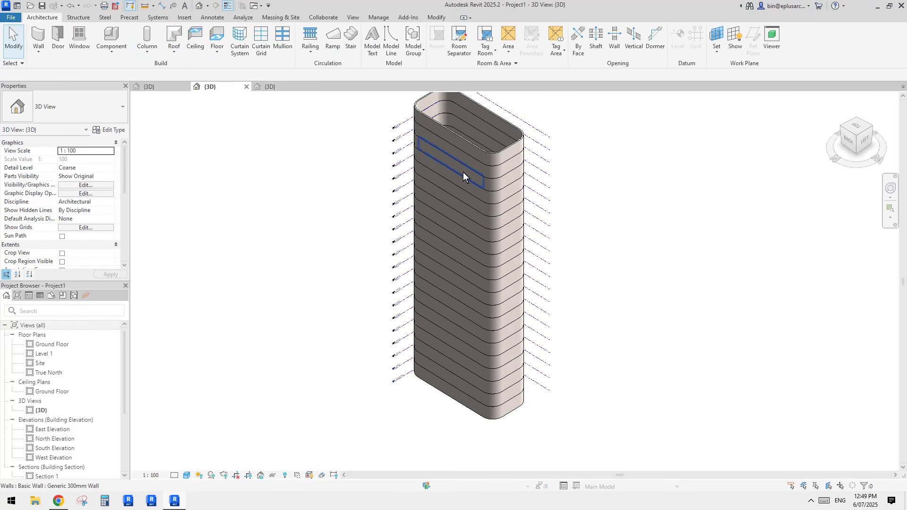
{"action": "scroll", "coordinate": [355, 229], "scroll_direction": "up", "scroll_amount": 3}
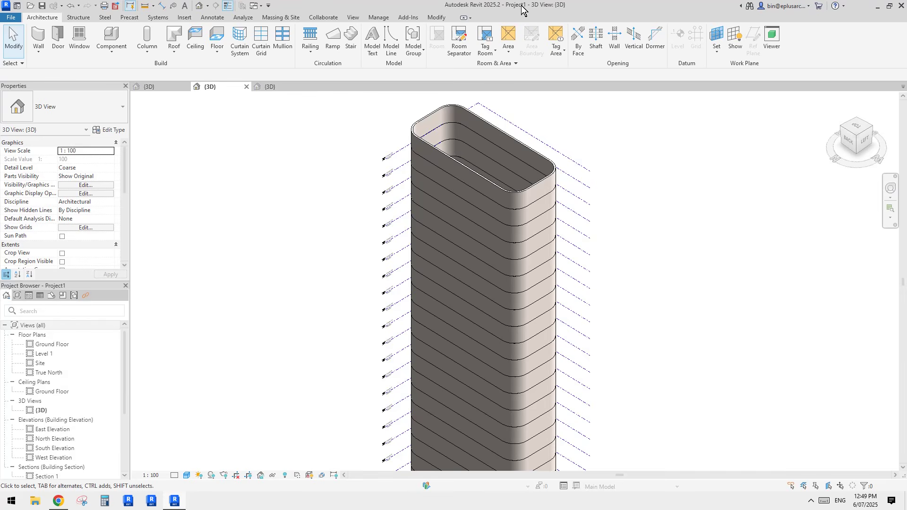
Load the 16-point surface family into Project1 only, excluding Project1.rvt from the target projects.
{"action": "left_click", "coordinate": [262, 88]}
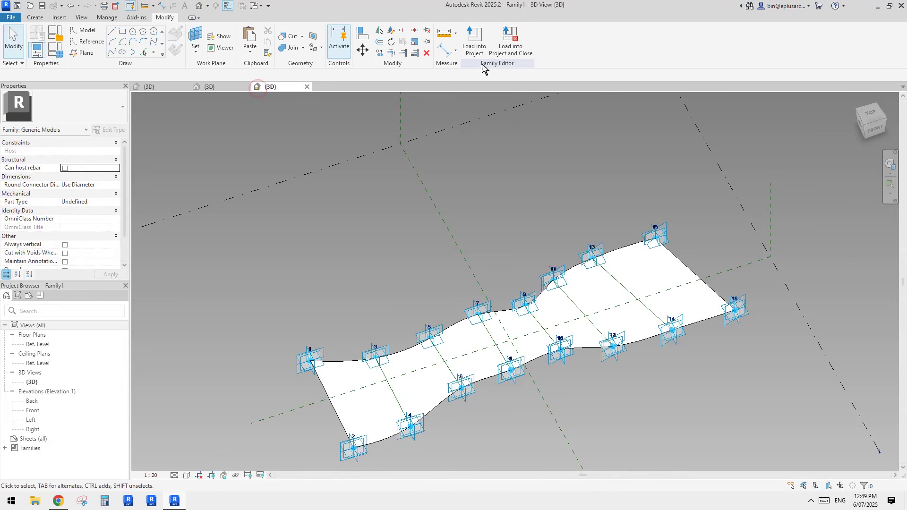
{"action": "left_click", "coordinate": [475, 45]}
{"action": "left_click", "coordinate": [487, 207]}
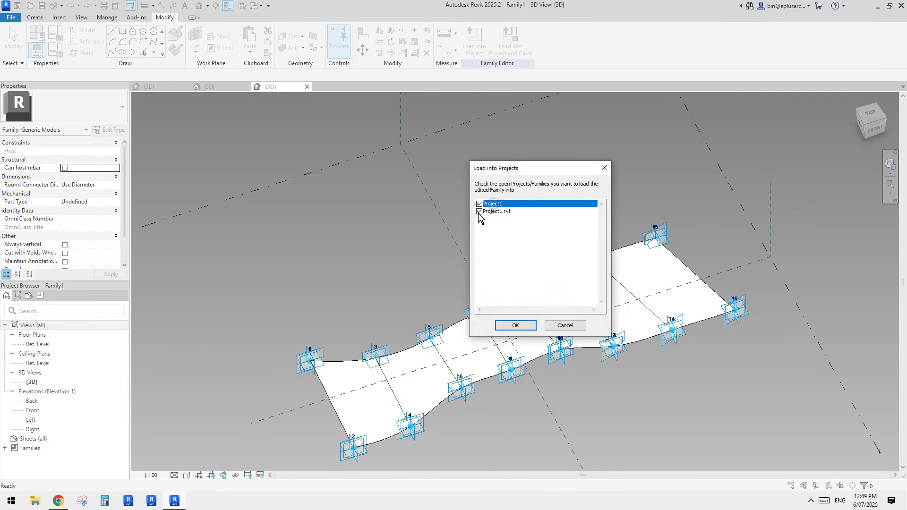
{"action": "left_click", "coordinate": [479, 212]}
{"action": "left_click", "coordinate": [525, 324]}
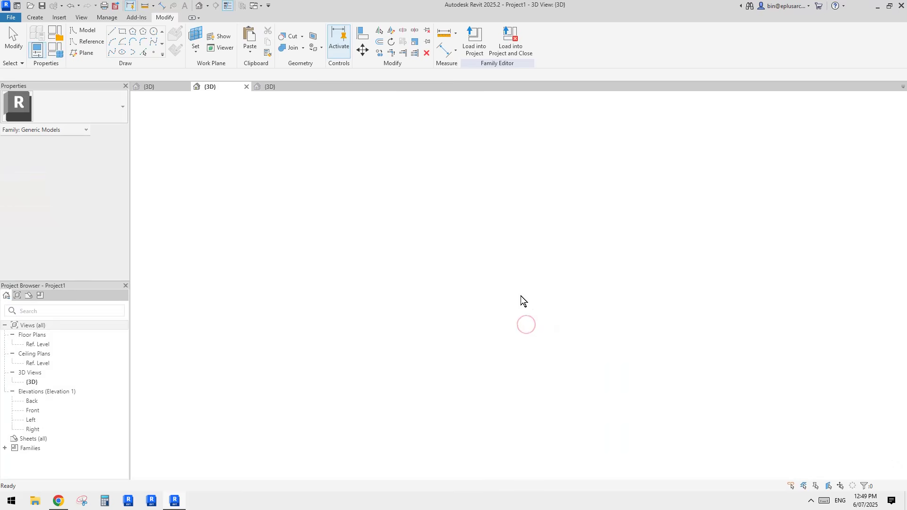
Place adaptive points 1 to 6 as bottom-and-top pairs at the start, midpoint and end of the tower's lowest long wall.
{"action": "middle_click_drag", "start_coordinate": [471, 310], "coordinate": [544, 360], "text": "shift"}
{"action": "scroll", "coordinate": [544, 360], "scroll_direction": "up", "scroll_amount": 5}
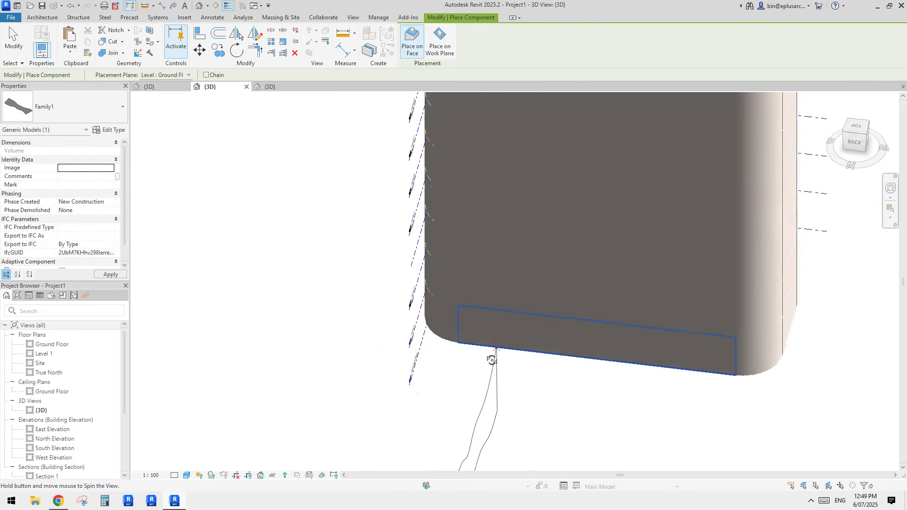
{"action": "middle_click_drag", "start_coordinate": [474, 307], "coordinate": [474, 331], "text": "shift"}
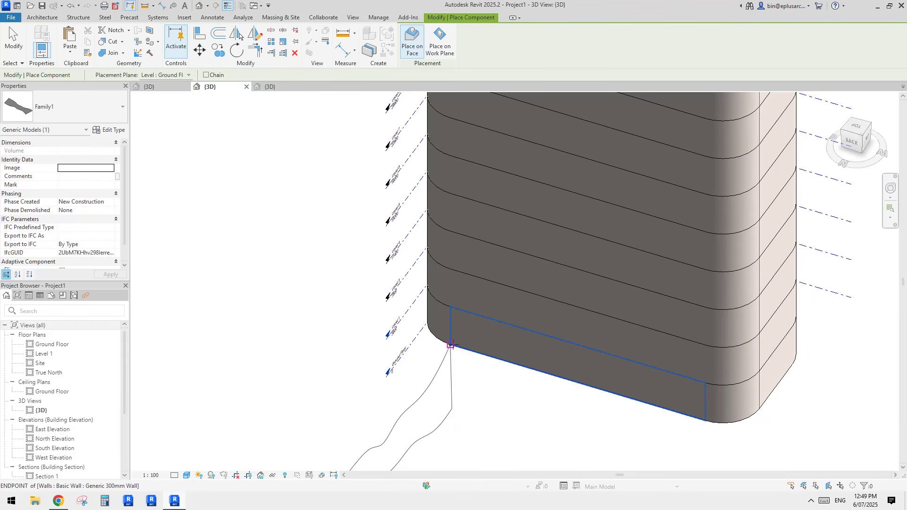
{"action": "left_click", "coordinate": [451, 345]}
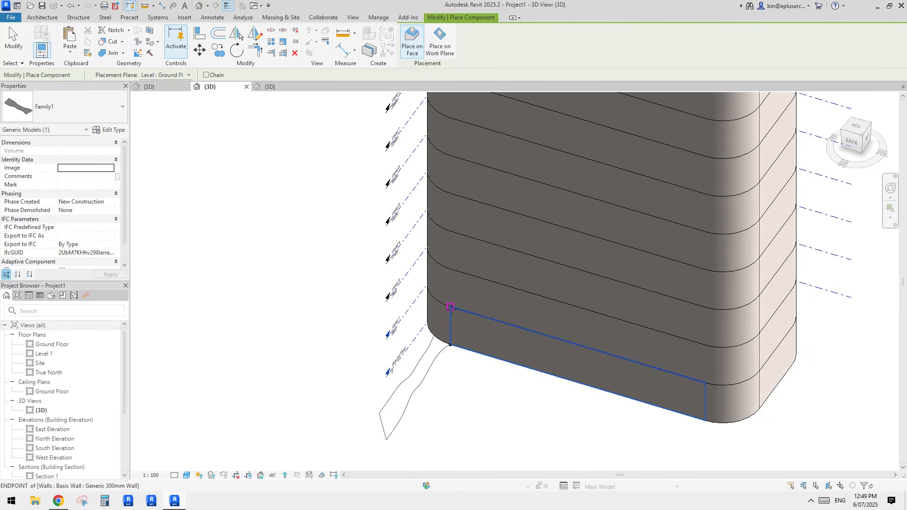
{"action": "left_click", "coordinate": [451, 307]}
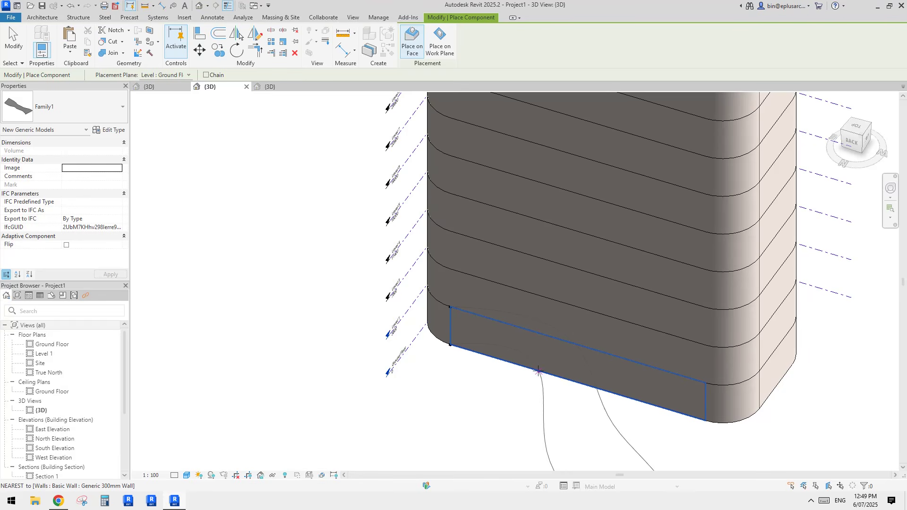
{"action": "left_click", "coordinate": [578, 382]}
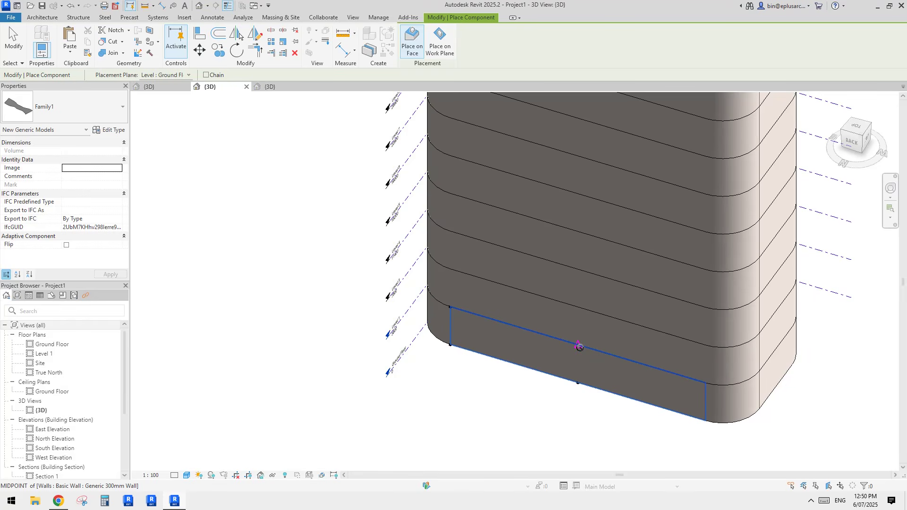
{"action": "left_click", "coordinate": [579, 346]}
{"action": "middle_click_drag", "start_coordinate": [706, 420], "coordinate": [616, 390]}
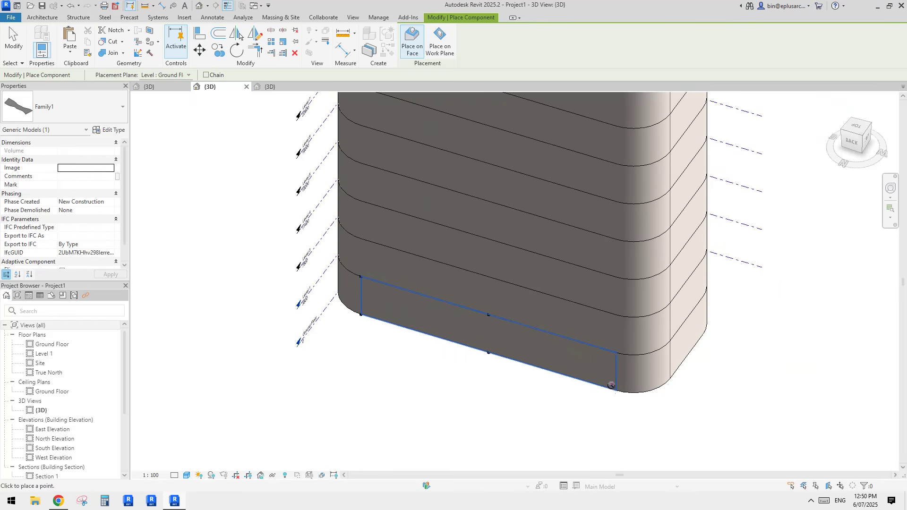
{"action": "left_click", "coordinate": [617, 390]}
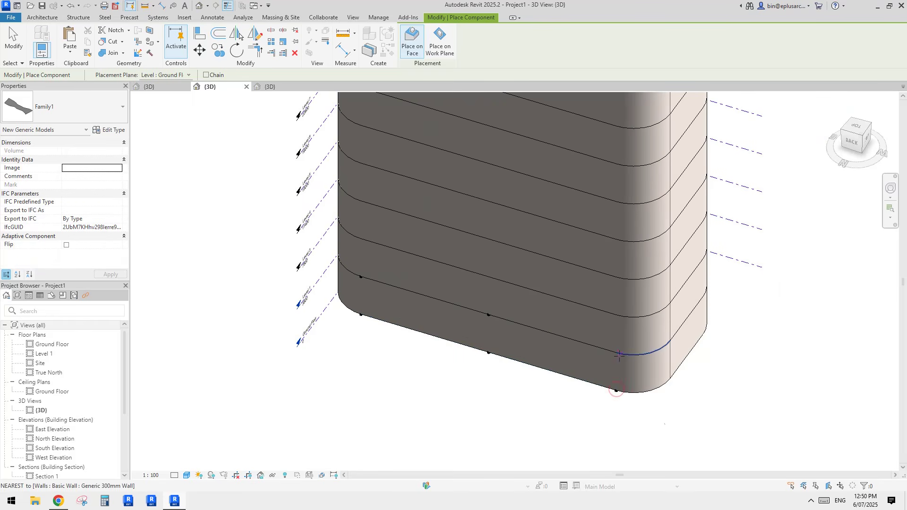
{"action": "left_click", "coordinate": [617, 356]}
Check the reference tower image, and place points 7 to 10 as pairs across the rounded corner, at the second level's top and four levels higher.
{"action": "middle_click_drag", "start_coordinate": [659, 305], "coordinate": [592, 335]}
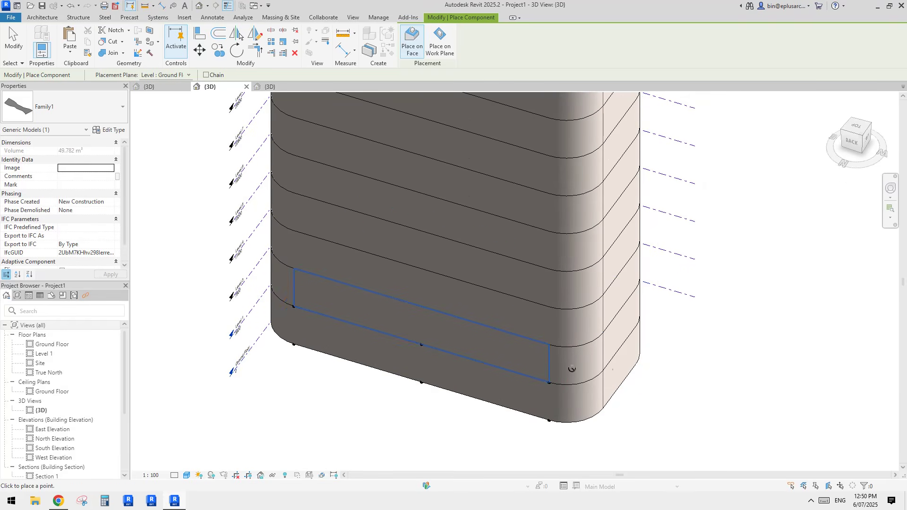
{"action": "left_click", "coordinate": [58, 501]}
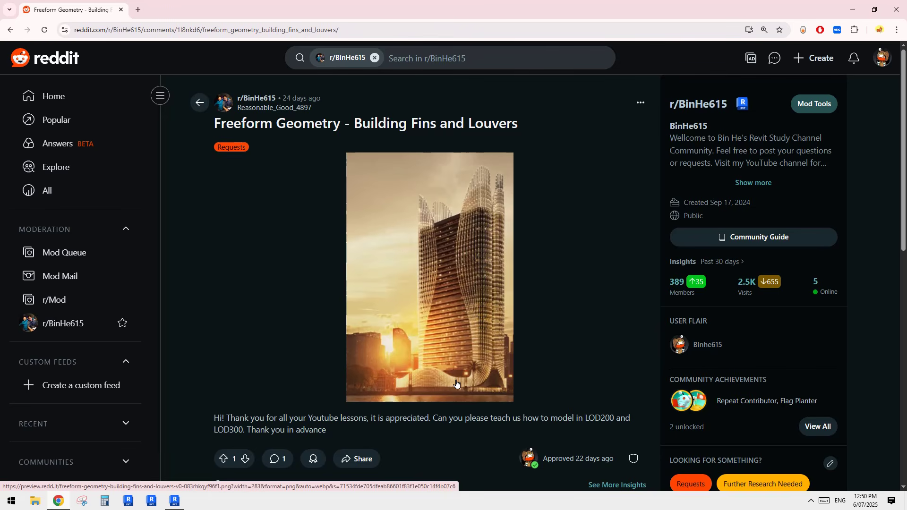
{"action": "left_click", "coordinate": [175, 500]}
{"action": "scroll", "coordinate": [567, 392], "scroll_direction": "up", "scroll_amount": 3}
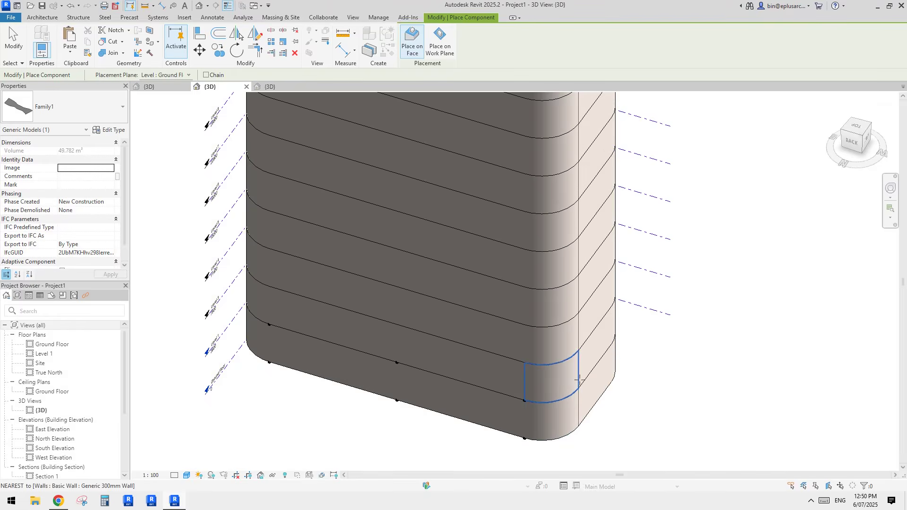
{"action": "scroll", "coordinate": [582, 380], "scroll_direction": "down", "scroll_amount": 2}
{"action": "middle_click_drag", "start_coordinate": [581, 380], "coordinate": [545, 398], "text": "shift"}
{"action": "left_click", "coordinate": [562, 376]}
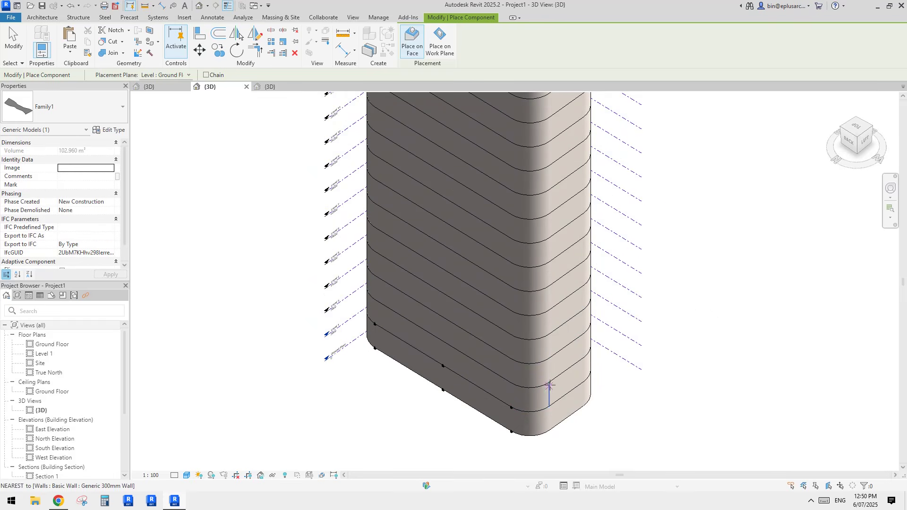
{"action": "left_click", "coordinate": [549, 382]}
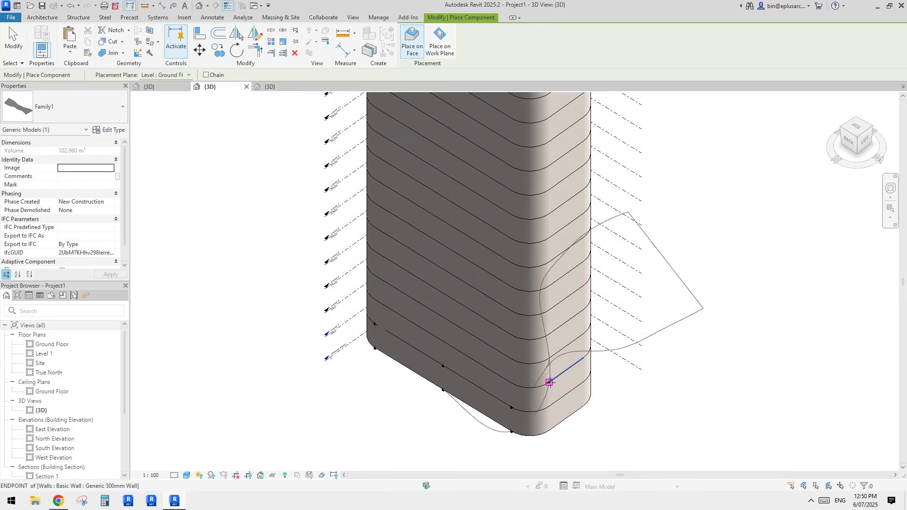
{"action": "left_click", "coordinate": [512, 383]}
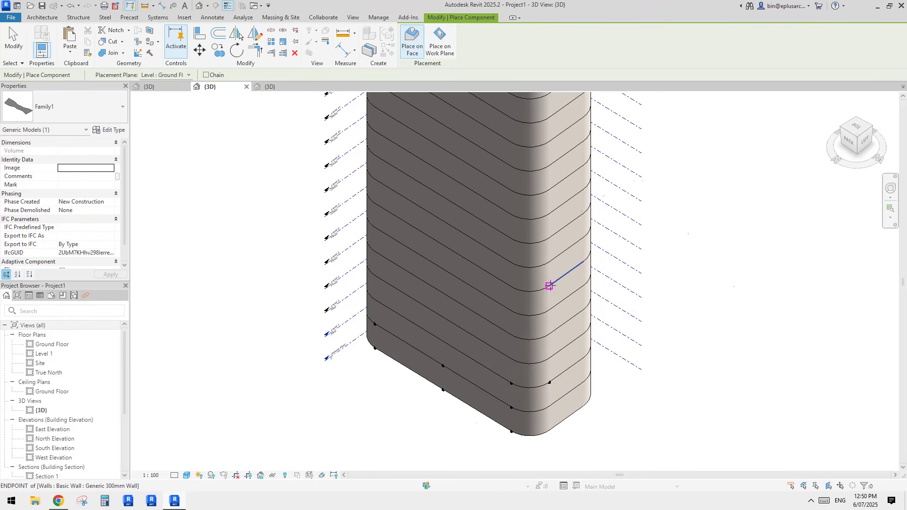
{"action": "left_click", "coordinate": [512, 286]}
Place points 11 to 16 as pairs across the same rounded corner, six and five levels further up and at the tower's top edge.
{"action": "middle_click_drag", "start_coordinate": [542, 249], "coordinate": [528, 320]}
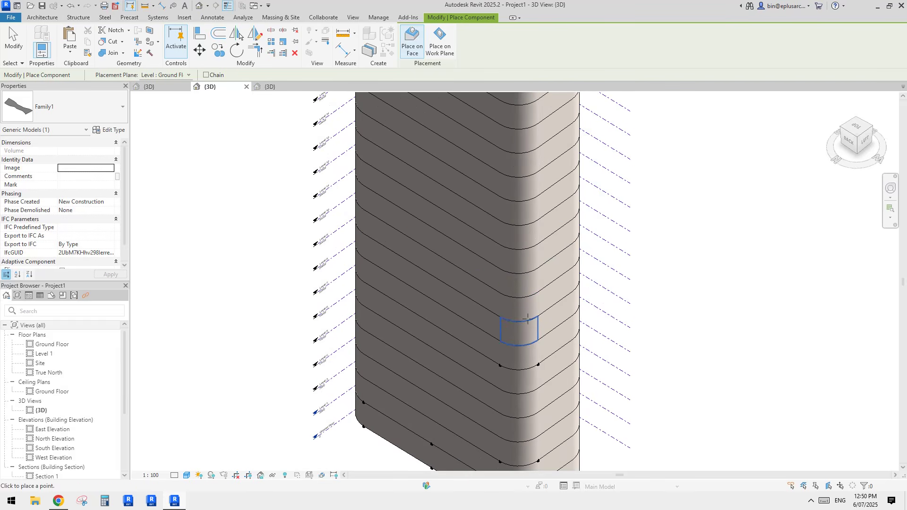
{"action": "left_click", "coordinate": [537, 220]}
{"action": "left_click", "coordinate": [499, 220]}
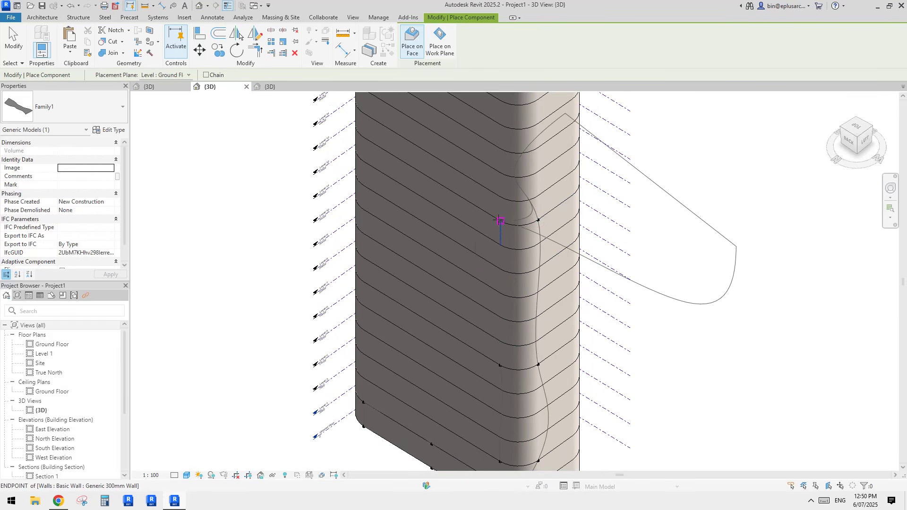
{"action": "left_click", "coordinate": [499, 220]}
{"action": "left_click", "coordinate": [503, 343]}
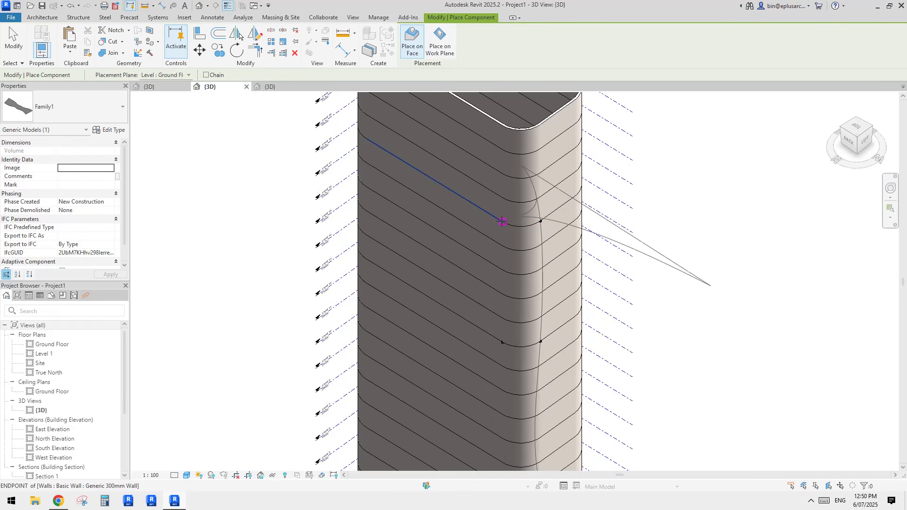
{"action": "middle_click_drag", "start_coordinate": [543, 153], "coordinate": [545, 242]}
{"action": "left_click", "coordinate": [544, 214]}
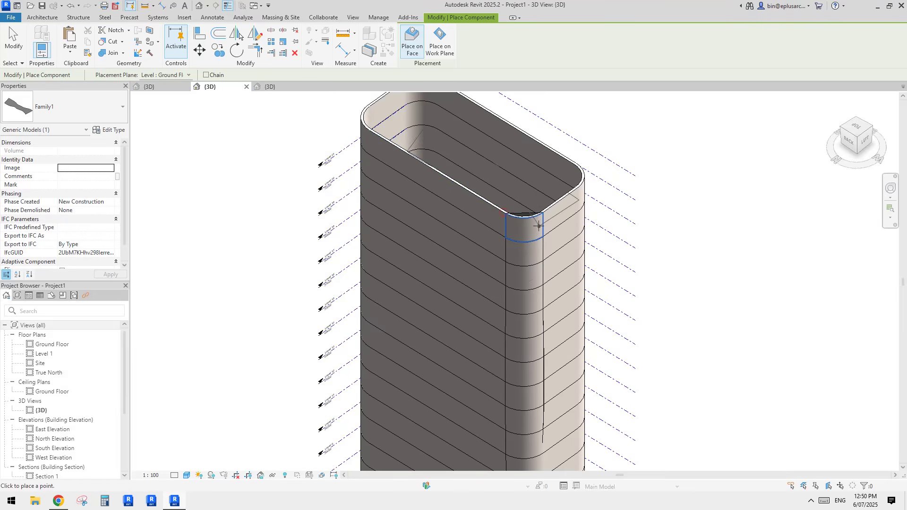
{"action": "scroll", "coordinate": [524, 231], "scroll_direction": "down", "scroll_amount": 2}
{"action": "middle_click_drag", "start_coordinate": [524, 231], "coordinate": [600, 293], "text": "shift"}
{"action": "key", "text": "Escape"}
Select the placed surface, examine its shape along the tower base and rounded corner, and compare it with the reference tower image.
{"action": "scroll", "coordinate": [546, 393], "scroll_direction": "up", "scroll_amount": 2}
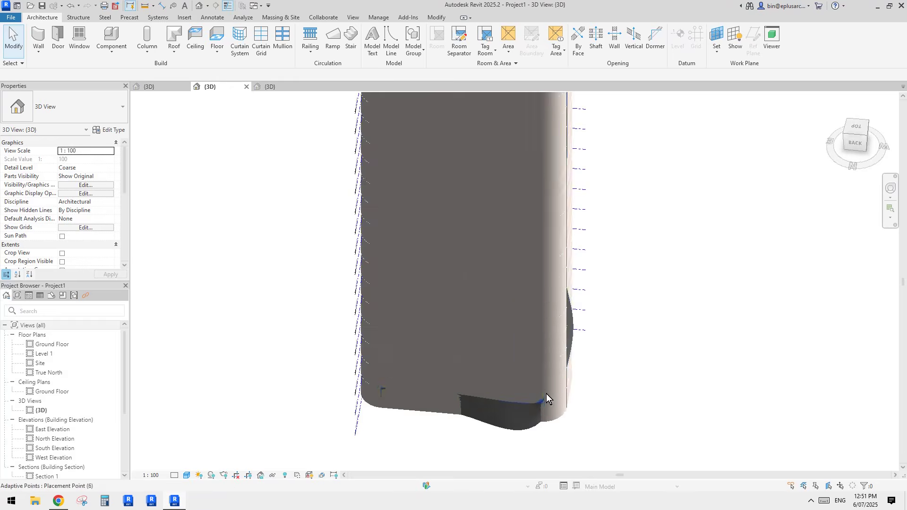
{"action": "left_click", "coordinate": [546, 393]}
{"action": "scroll", "coordinate": [508, 322], "scroll_direction": "up", "scroll_amount": 1}
{"action": "middle_click_drag", "start_coordinate": [508, 321], "coordinate": [562, 385], "text": "shift"}
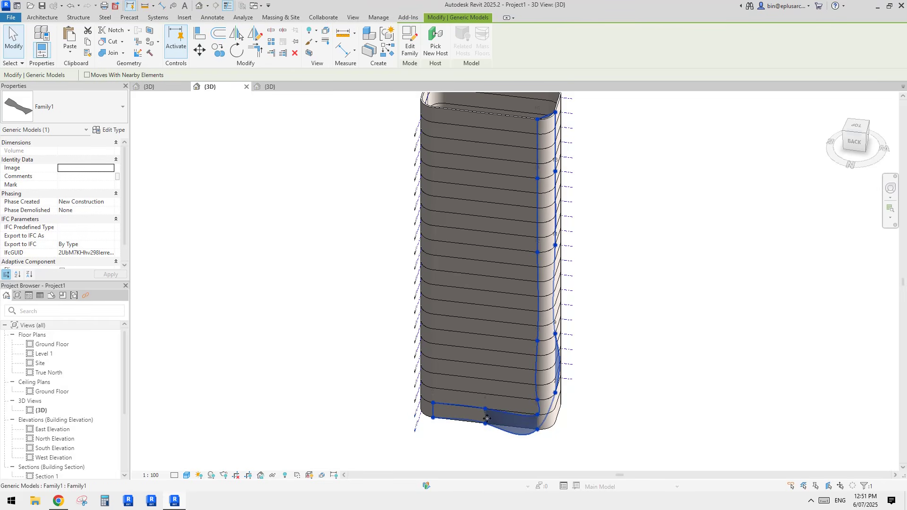
{"action": "left_click", "coordinate": [58, 501]}
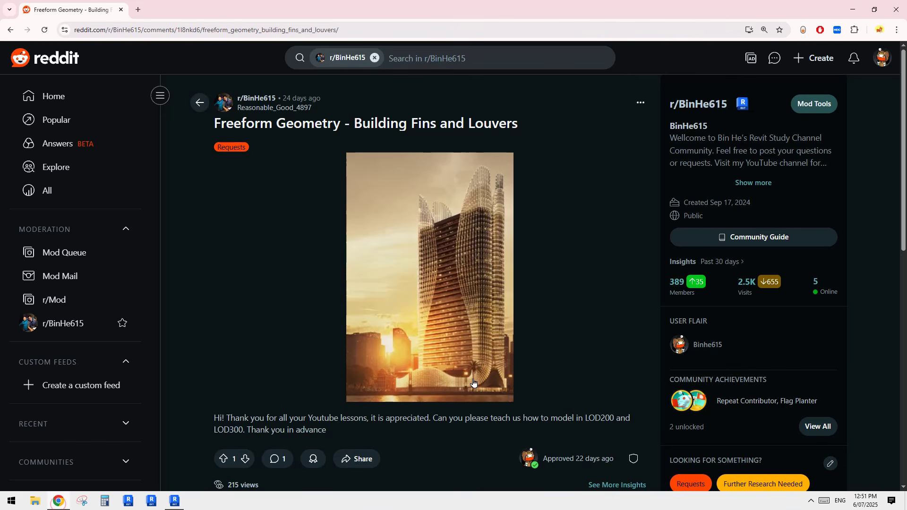
{"action": "left_click", "coordinate": [175, 501]}
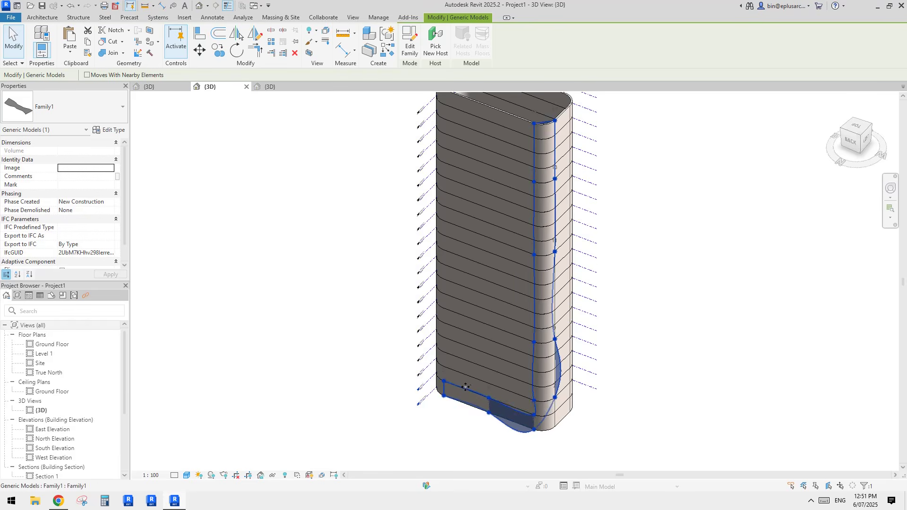
{"action": "middle_click_drag", "start_coordinate": [466, 386], "coordinate": [480, 388], "text": "shift"}
{"action": "scroll", "coordinate": [499, 268], "scroll_direction": "up", "scroll_amount": 3}
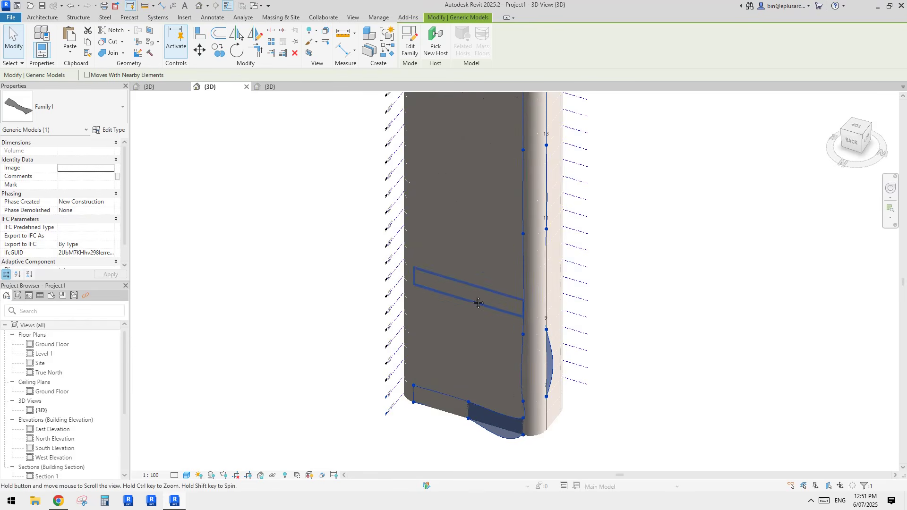
{"action": "scroll", "coordinate": [496, 390], "scroll_direction": "down", "scroll_amount": 2}
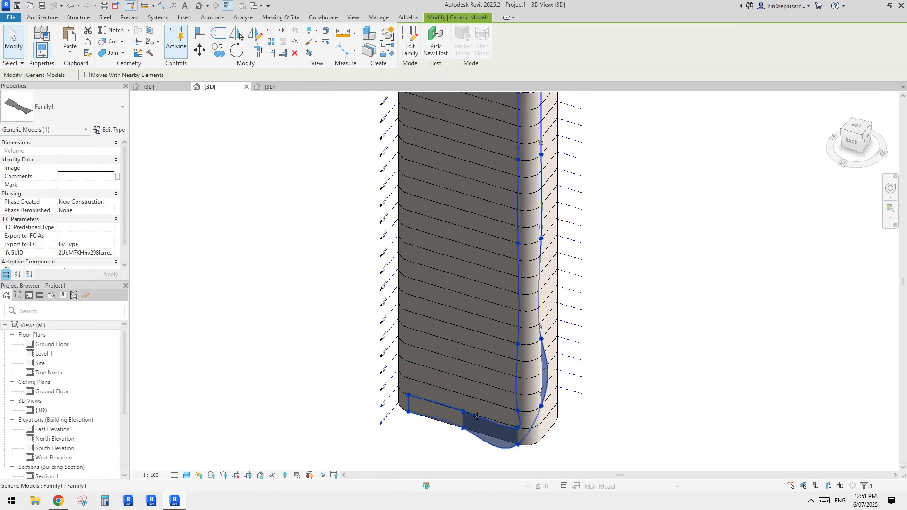
{"action": "scroll", "coordinate": [481, 392], "scroll_direction": "down", "scroll_amount": 3}
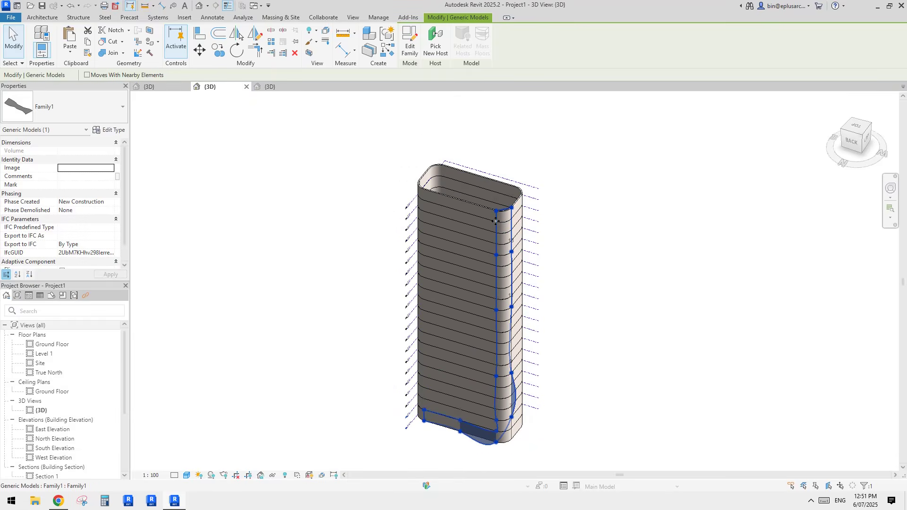
{"action": "scroll", "coordinate": [444, 407], "scroll_direction": "up", "scroll_amount": 2}
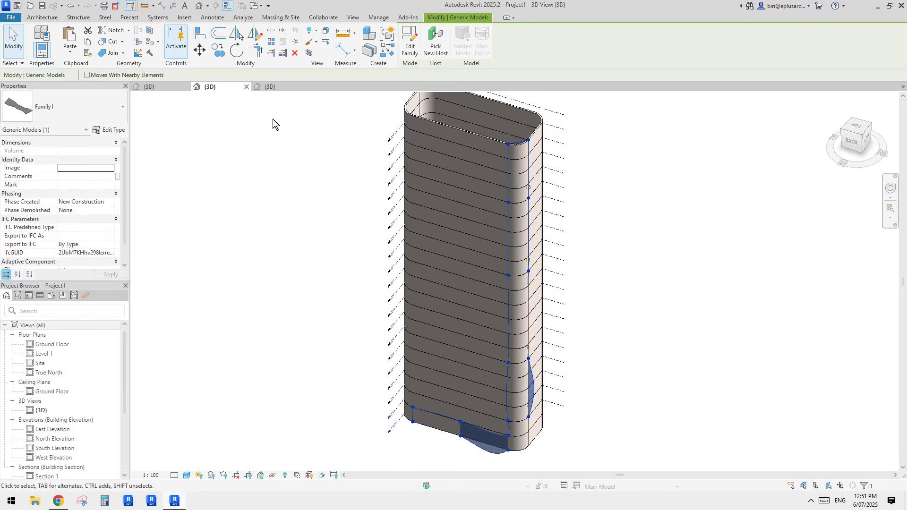
Return to the adaptive surface family and examine the form's start around points 1 to 4.
{"action": "left_click", "coordinate": [276, 87]}
{"action": "middle_click_drag", "start_coordinate": [437, 305], "coordinate": [508, 221]}
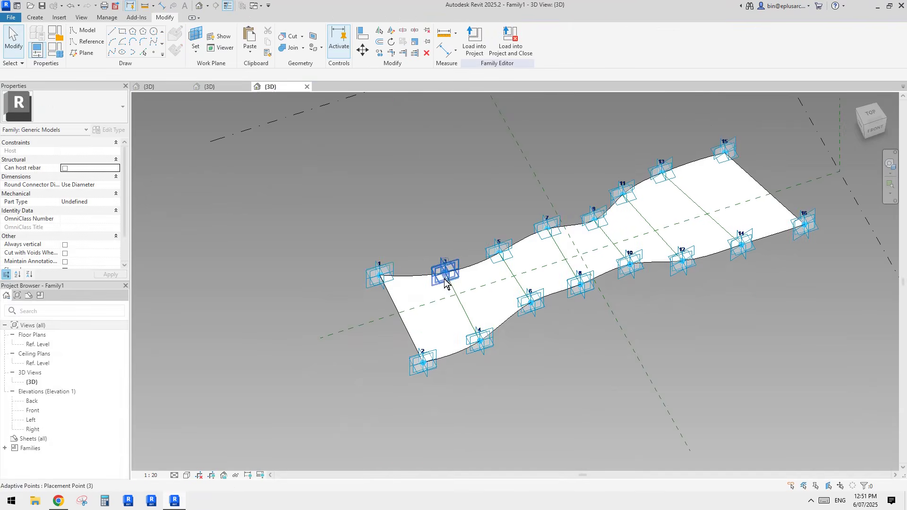
{"action": "middle_click_drag", "start_coordinate": [444, 282], "coordinate": [384, 291], "text": "shift"}
{"action": "scroll", "coordinate": [410, 217], "scroll_direction": "up", "scroll_amount": 3}
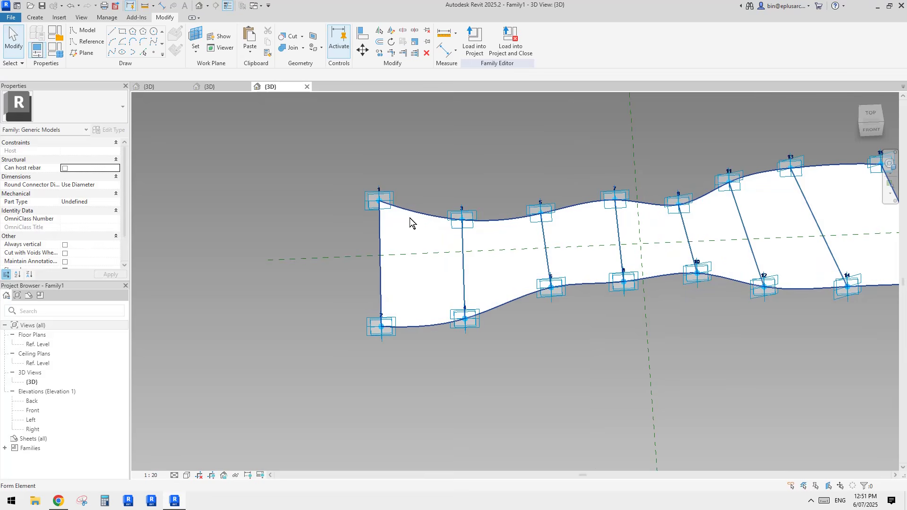
{"action": "left_click", "coordinate": [428, 248]}
{"action": "middle_click_drag", "start_coordinate": [414, 263], "coordinate": [428, 248], "text": "shift"}
{"action": "scroll", "coordinate": [427, 249], "scroll_direction": "up", "scroll_amount": 2}
{"action": "key", "text": "Escape"}
{"action": "scroll", "coordinate": [430, 252], "scroll_direction": "down", "scroll_amount": 2}
{"action": "middle_click_drag", "start_coordinate": [491, 275], "coordinate": [440, 284]}
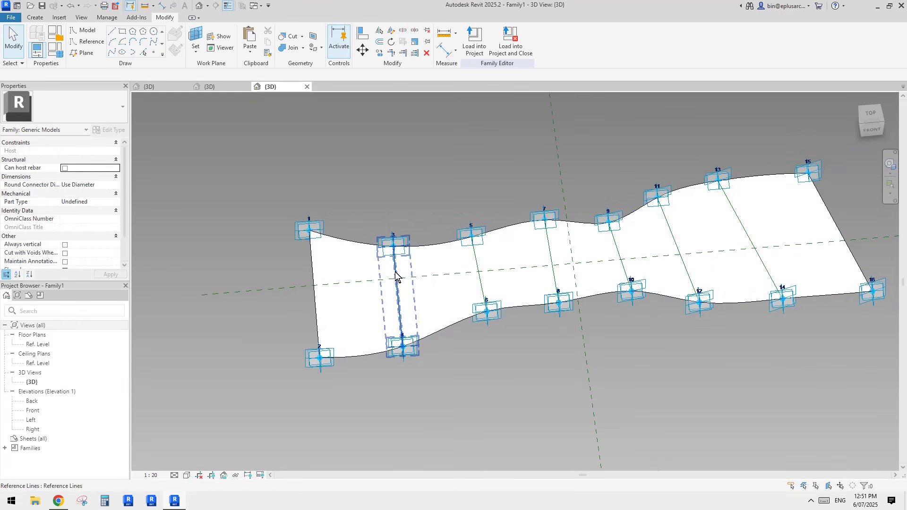
Copy points 1 and 2 with their reference line about 1900 mm outward beyond the surface's start.
{"action": "left_click", "coordinate": [352, 295]}
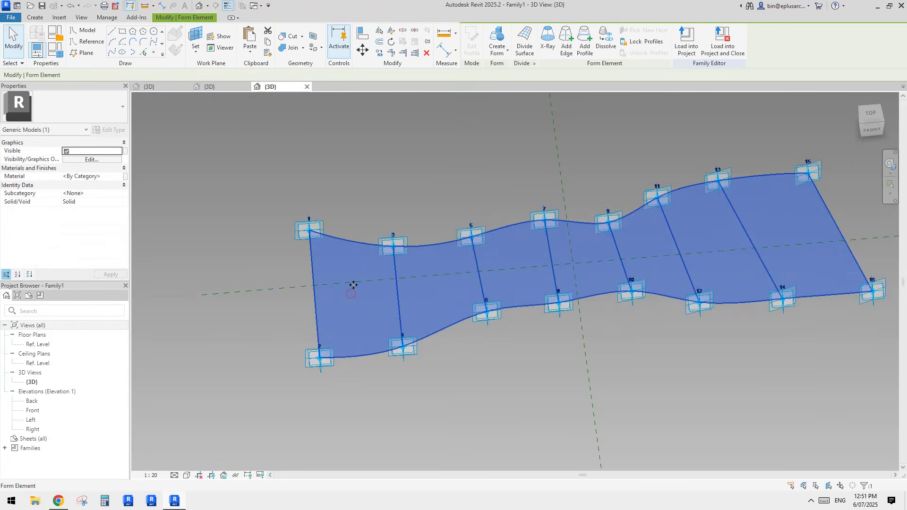
{"action": "scroll", "coordinate": [361, 281], "scroll_direction": "down", "scroll_amount": 1}
{"action": "middle_click_drag", "start_coordinate": [445, 273], "coordinate": [423, 276]}
{"action": "middle_click_drag", "start_coordinate": [291, 302], "coordinate": [390, 294]}
{"action": "left_click", "coordinate": [382, 245]}
{"action": "left_click_drag", "start_coordinate": [356, 204], "coordinate": [439, 376]}
{"action": "left_click", "coordinate": [405, 279]}
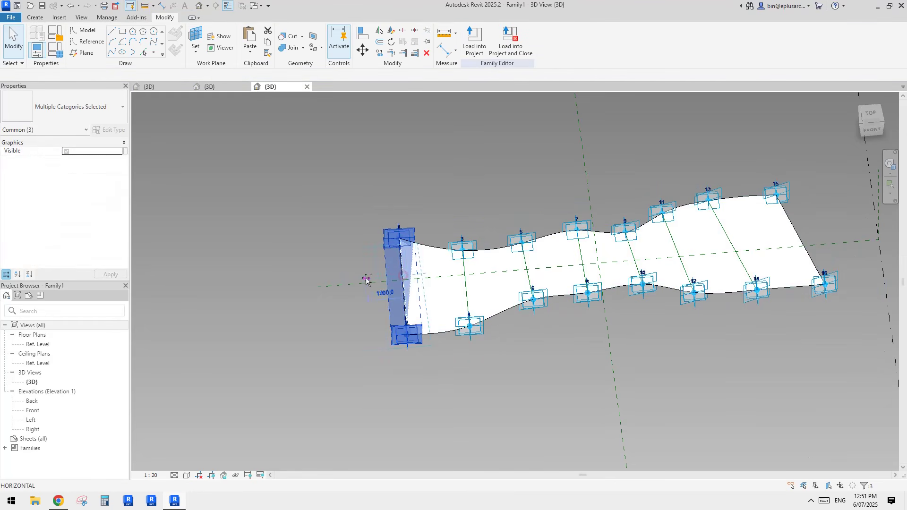
{"action": "left_click", "coordinate": [366, 282]}
{"action": "key", "text": "Escape"}
Extend the surface form to the copied reference line between points 17 and 18.
{"action": "scroll", "coordinate": [366, 260], "scroll_direction": "up", "scroll_amount": 2}
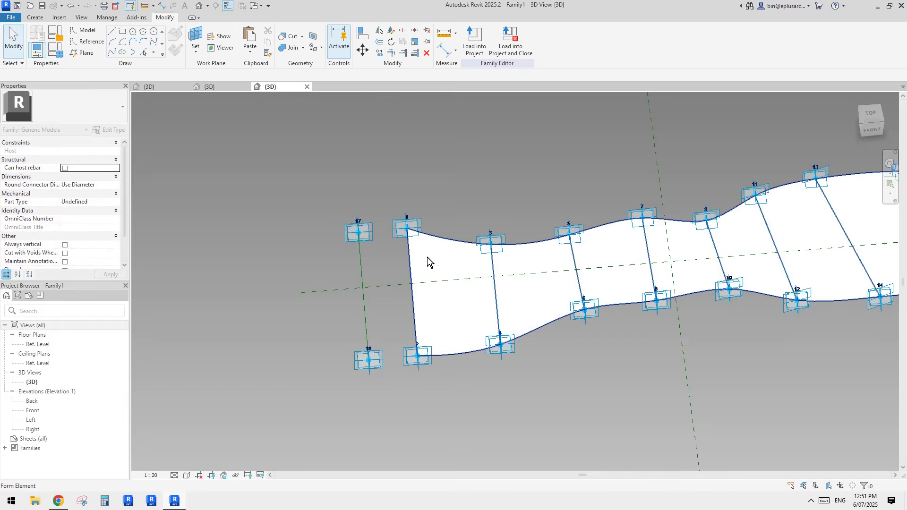
{"action": "left_click", "coordinate": [507, 264]}
{"action": "left_click", "coordinate": [359, 274], "text": "ctrl"}
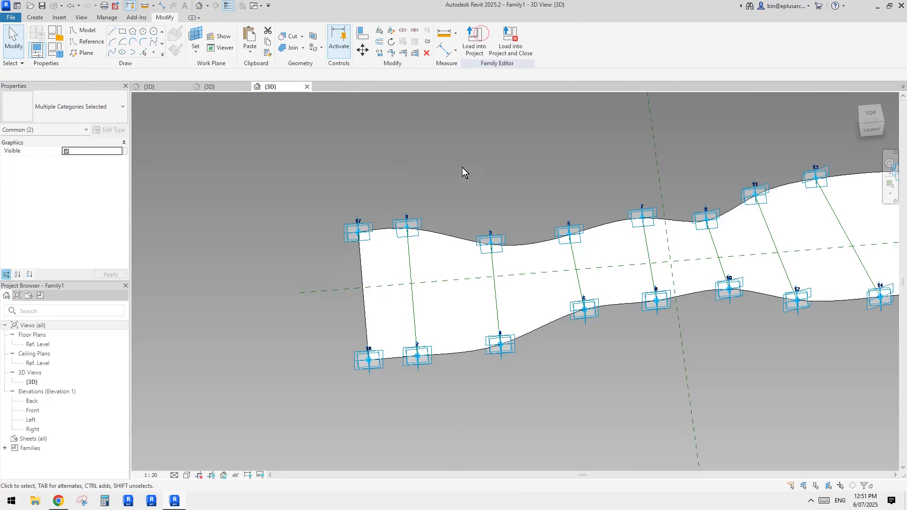
{"action": "middle_click_drag", "start_coordinate": [465, 239], "coordinate": [467, 228]}
{"action": "left_click", "coordinate": [463, 249]}
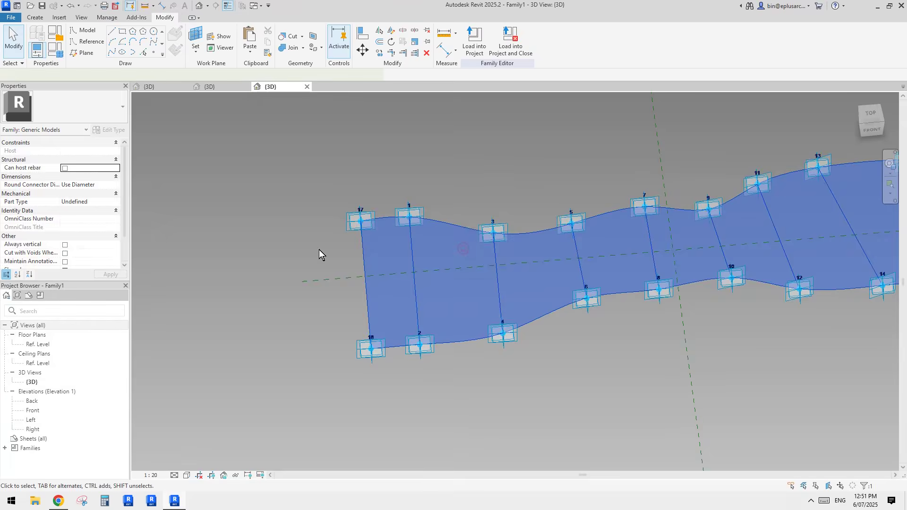
{"action": "left_click", "coordinate": [319, 249]}
{"action": "middle_click_drag", "start_coordinate": [399, 233], "coordinate": [444, 221]}
{"action": "scroll", "coordinate": [443, 220], "scroll_direction": "up", "scroll_amount": 2}
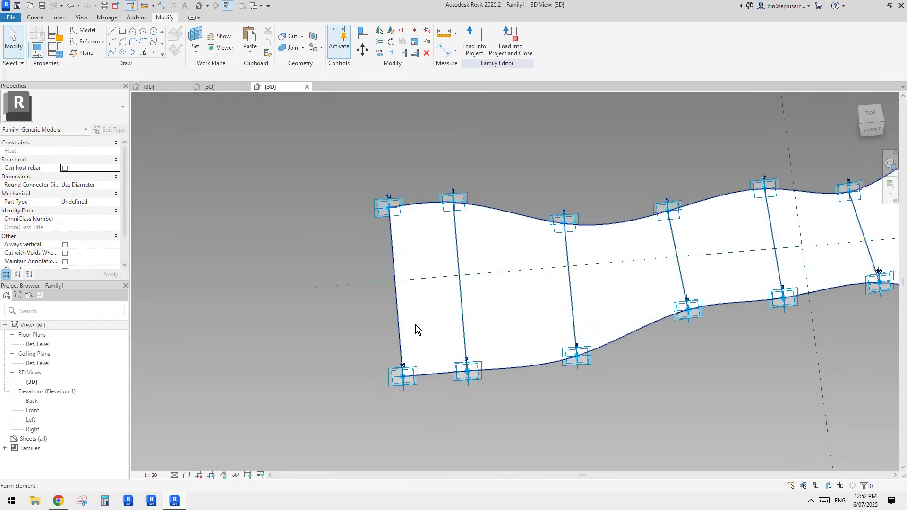
{"action": "scroll", "coordinate": [415, 324], "scroll_direction": "down", "scroll_amount": 2}
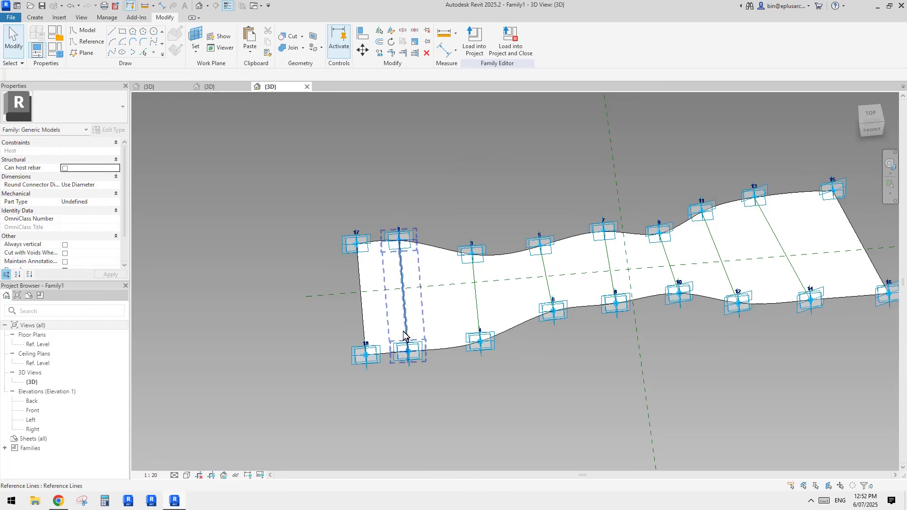
Try to renumber the new outer end points, with point 17 as 1 and point 18 as 2.
{"action": "scroll", "coordinate": [374, 236], "scroll_direction": "up", "scroll_amount": 2}
{"action": "left_click", "coordinate": [350, 253]}
{"action": "middle_click_drag", "start_coordinate": [350, 251], "coordinate": [347, 239]}
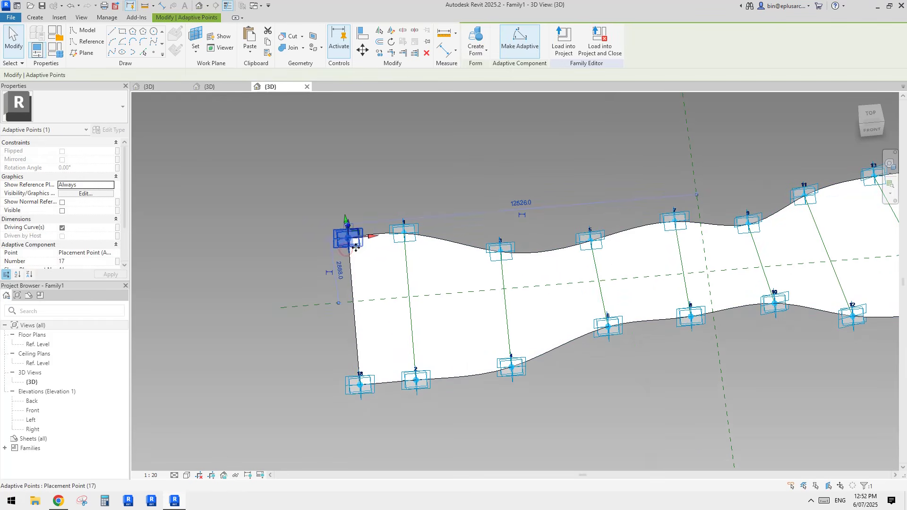
{"action": "left_click", "coordinate": [363, 248]}
{"action": "left_click", "coordinate": [353, 240]}
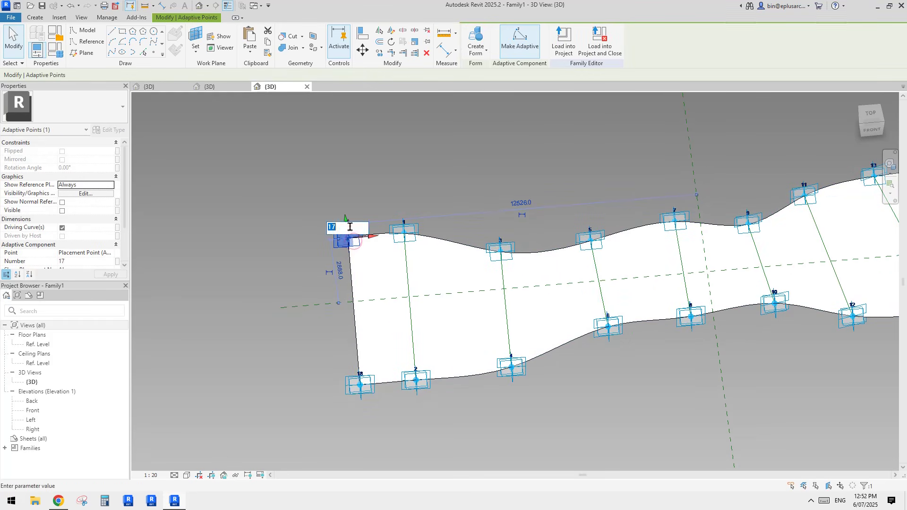
{"action": "left_click", "coordinate": [369, 385]}
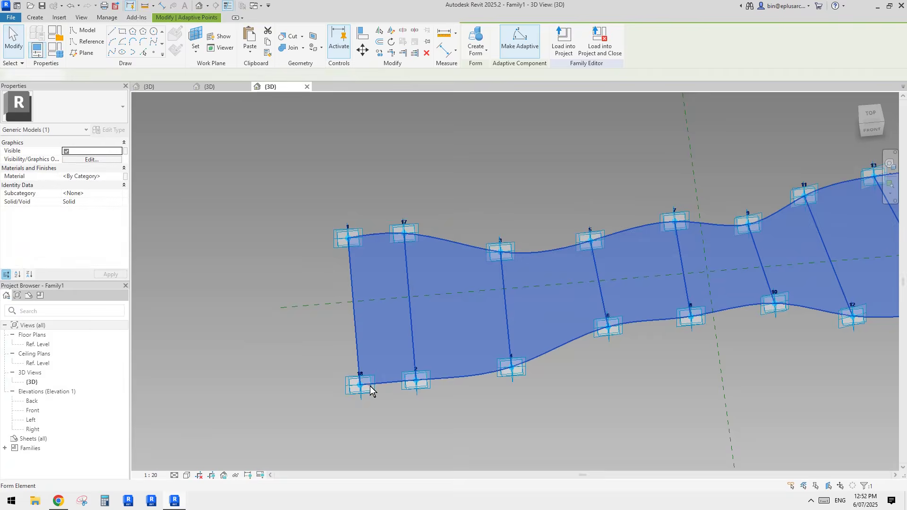
{"action": "left_click", "coordinate": [358, 388]}
{"action": "type", "text": "2"}
{"action": "key", "text": "Return"}
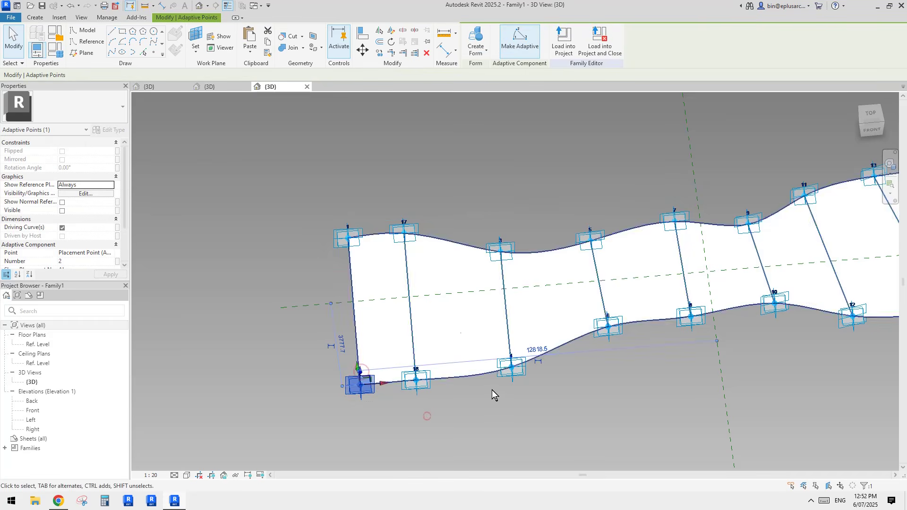
{"action": "scroll", "coordinate": [412, 231], "scroll_direction": "down", "scroll_amount": 2}
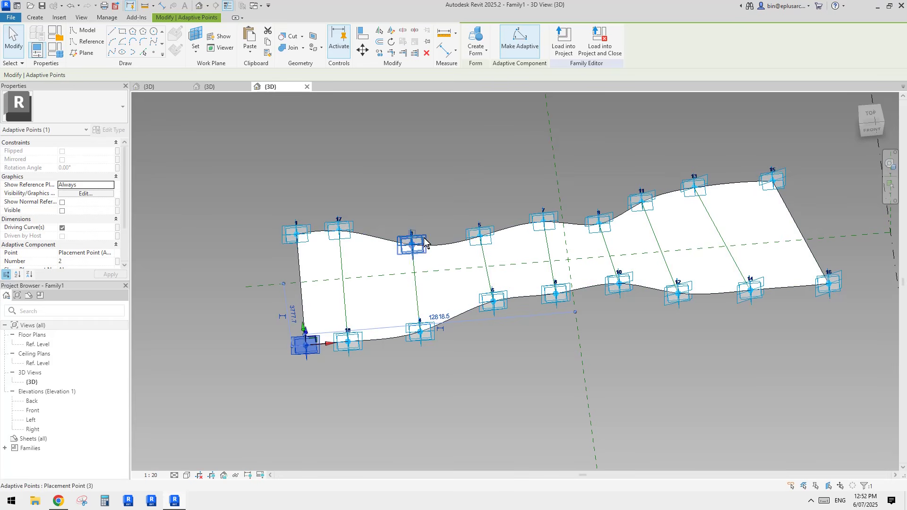
Load the family into Project1, overwriting the existing version, and select the placed surface to examine its end points.
{"action": "left_click", "coordinate": [408, 191]}
{"action": "left_click", "coordinate": [474, 42]}
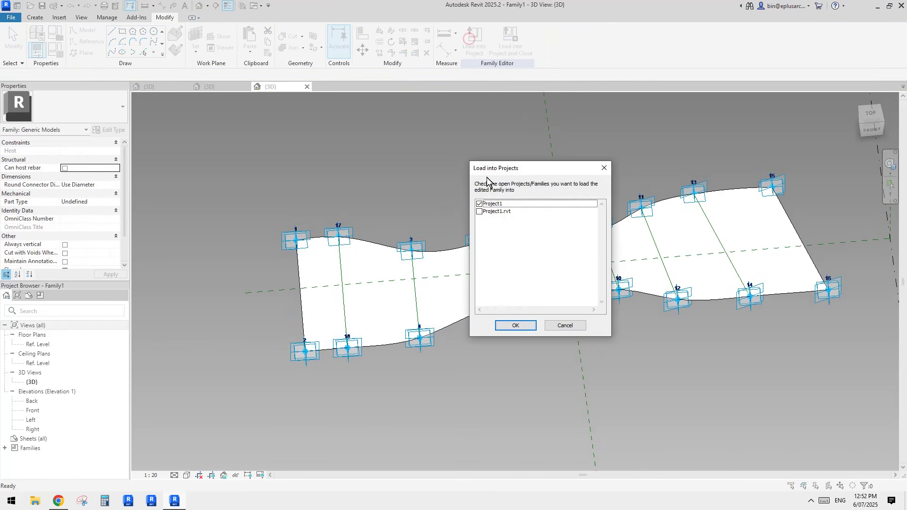
{"action": "left_click", "coordinate": [516, 325]}
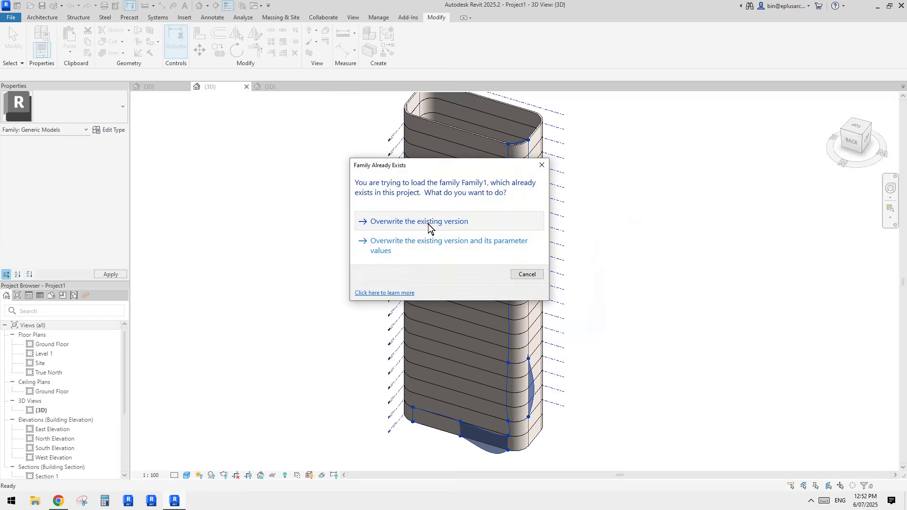
{"action": "left_click", "coordinate": [428, 223]}
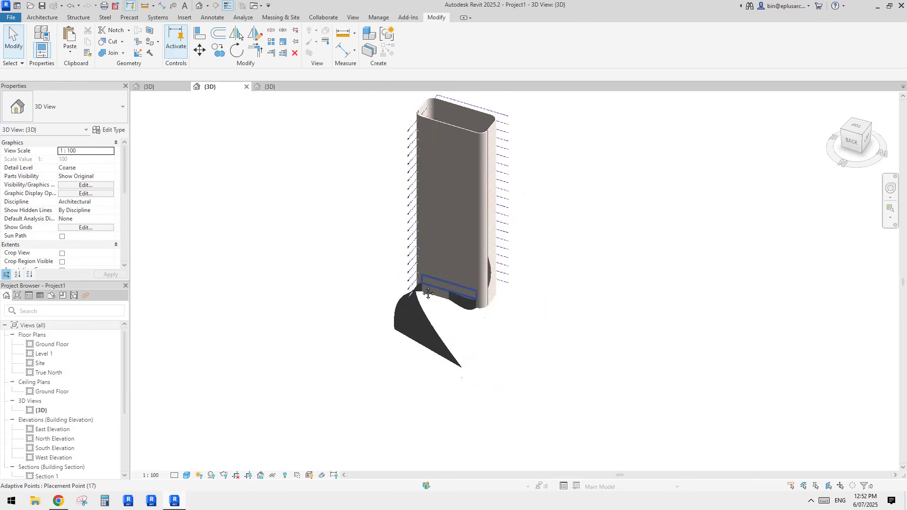
{"action": "left_click", "coordinate": [430, 320]}
{"action": "middle_click_drag", "start_coordinate": [430, 320], "coordinate": [488, 357], "text": "shift"}
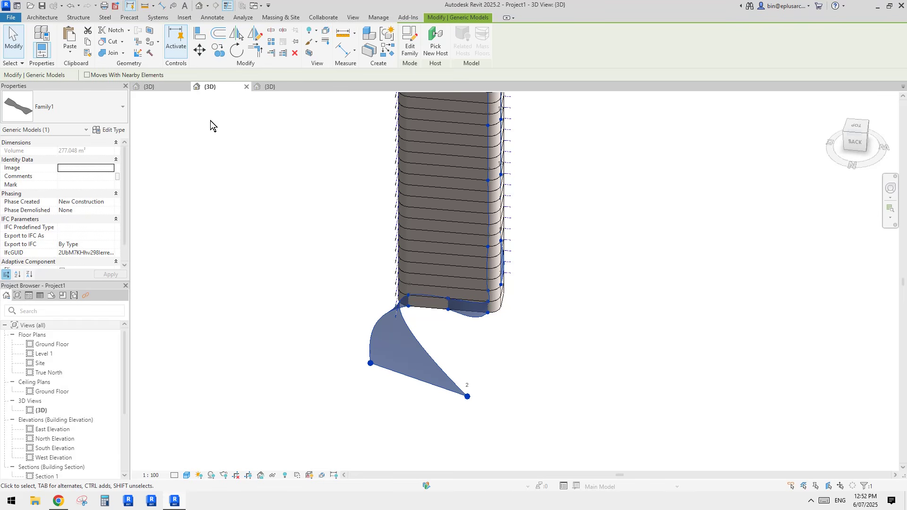
Undo the point renumbering in the family, reload it into Project1 overwriting the existing version, and inspect the placed surface.
{"action": "left_click", "coordinate": [281, 87]}
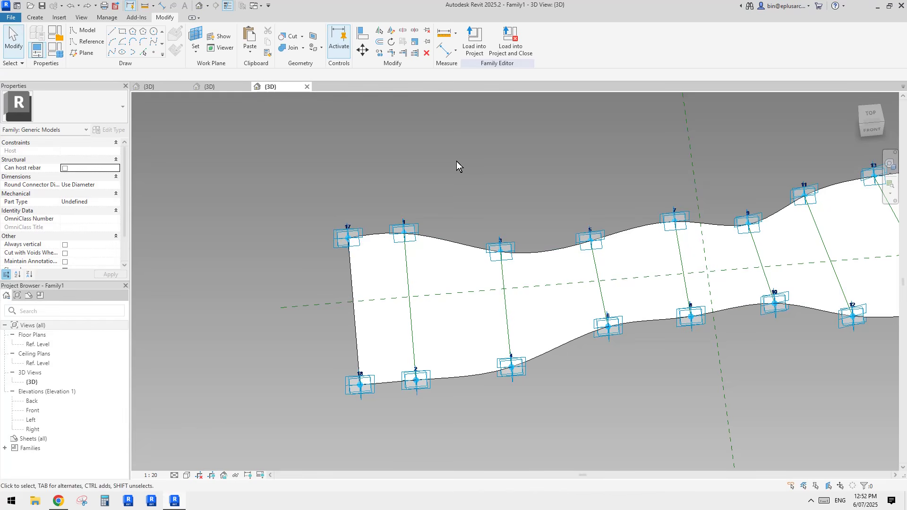
{"action": "left_click", "coordinate": [475, 47]}
{"action": "left_click", "coordinate": [501, 325]}
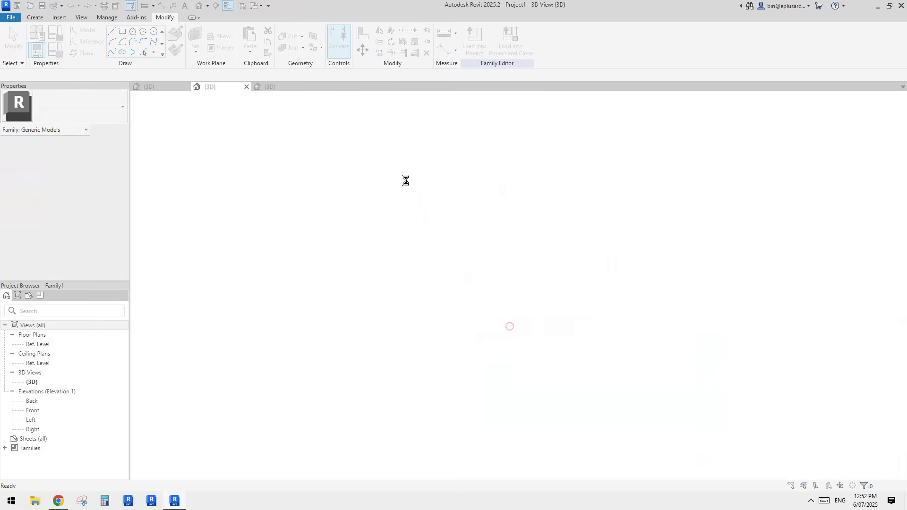
{"action": "left_click", "coordinate": [422, 225]}
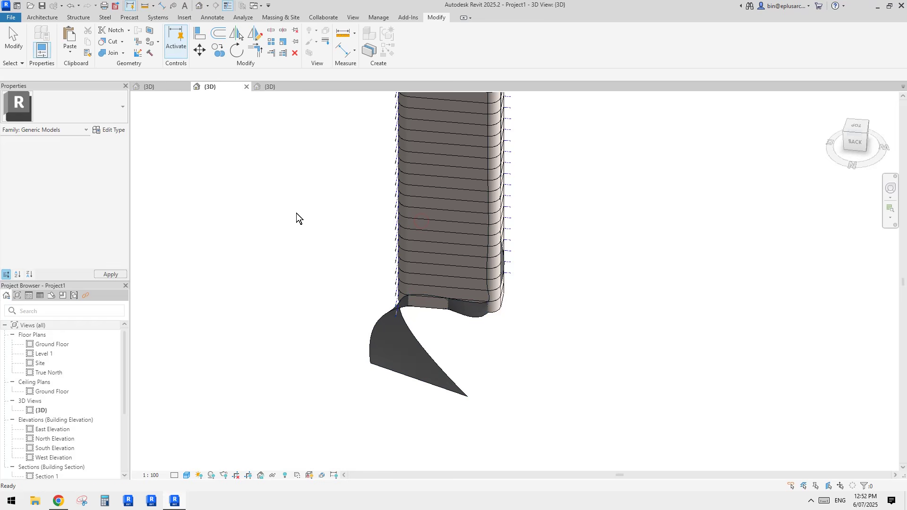
{"action": "left_click", "coordinate": [415, 334]}
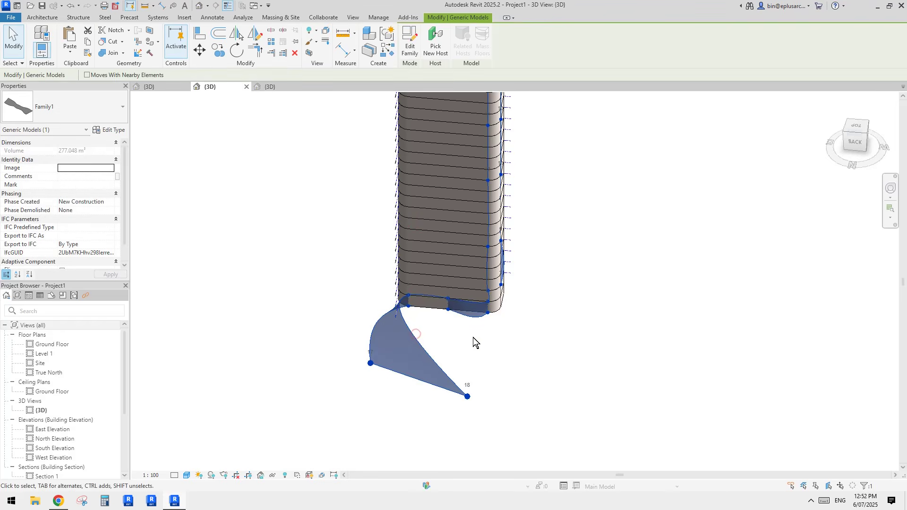
{"action": "scroll", "coordinate": [423, 291], "scroll_direction": "up", "scroll_amount": 2}
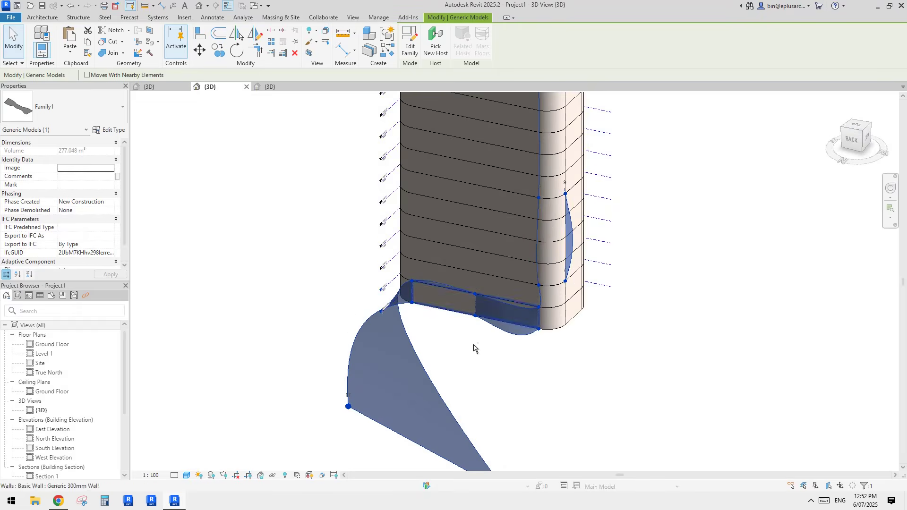
{"action": "key", "text": "Escape"}
Set the normalized curve parameter to 0.75 for placement point 2 on the lowest long wall's top edge.
{"action": "scroll", "coordinate": [406, 248], "scroll_direction": "up", "scroll_amount": 2}
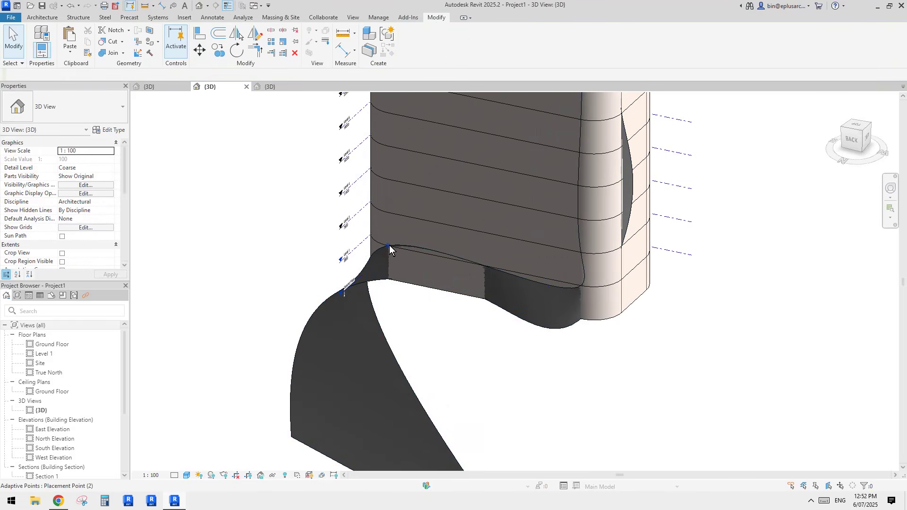
{"action": "left_click", "coordinate": [388, 245]}
{"action": "scroll", "coordinate": [389, 248], "scroll_direction": "up", "scroll_amount": 3}
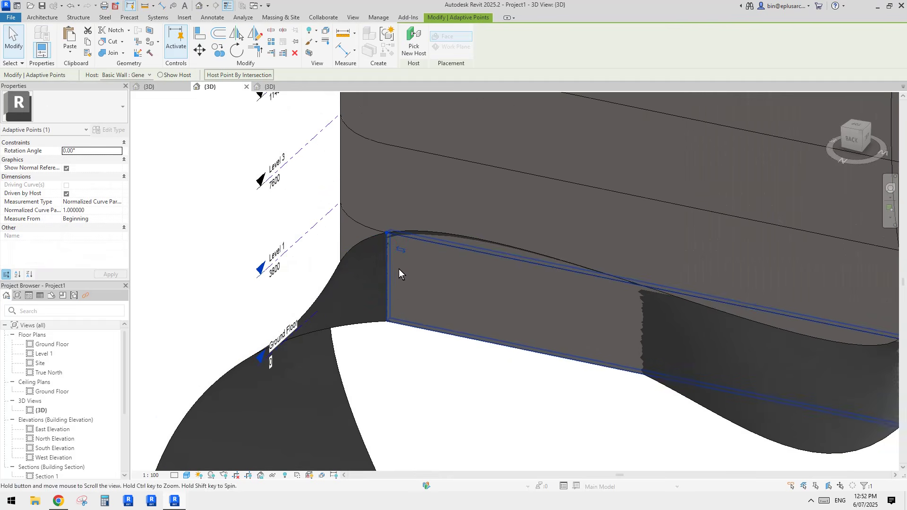
{"action": "middle_click_drag", "start_coordinate": [392, 244], "coordinate": [406, 264]}
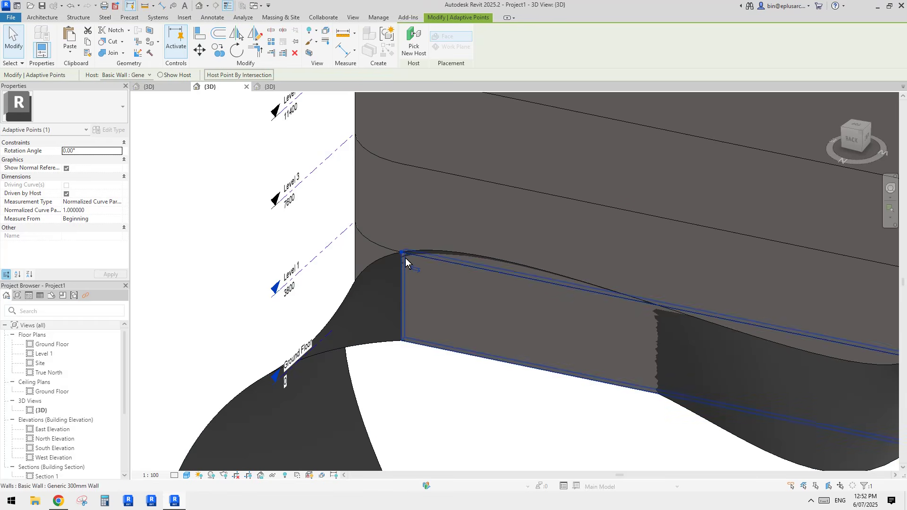
{"action": "scroll", "coordinate": [406, 282], "scroll_direction": "down", "scroll_amount": 2}
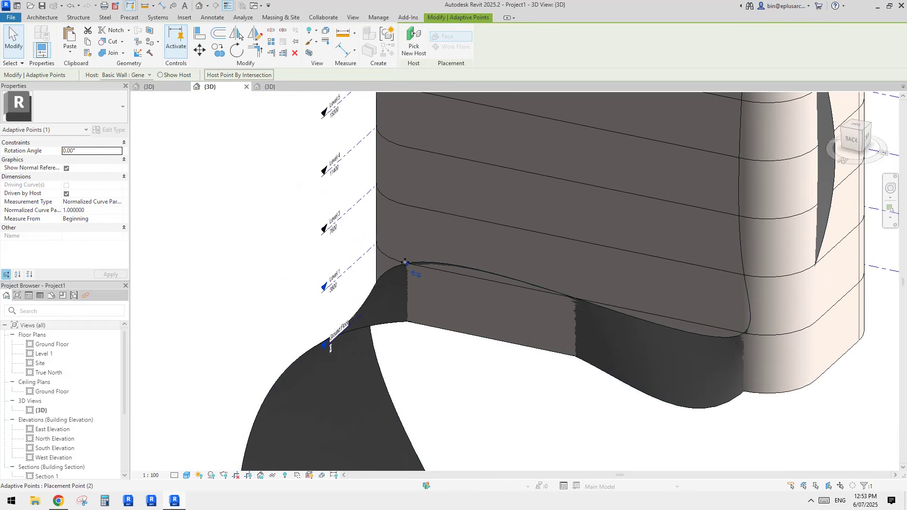
{"action": "key", "text": "Escape"}
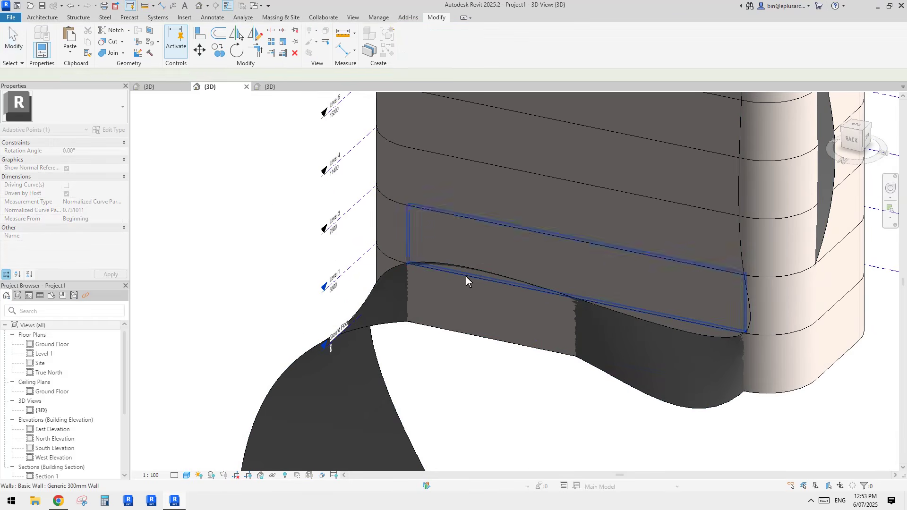
{"action": "left_click", "coordinate": [408, 264]}
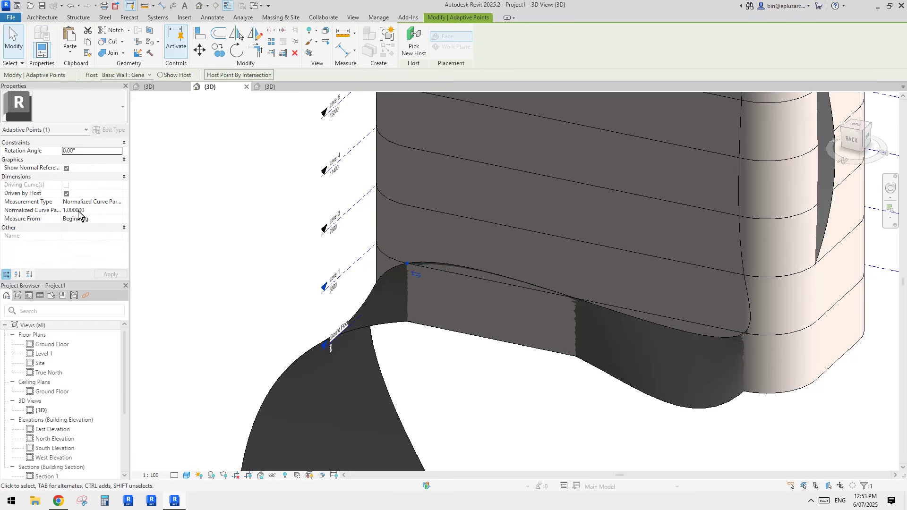
{"action": "type", "text": "0.75"}
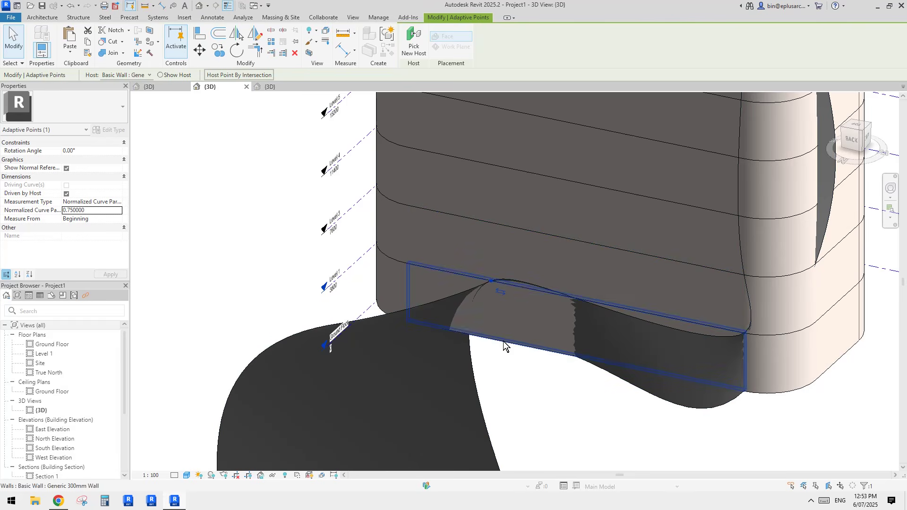
Measure the matching point on the lowest long wall's bottom edge from End, with a normalized curve parameter of 0.75.
{"action": "middle_click_drag", "start_coordinate": [455, 333], "coordinate": [433, 330], "text": "shift"}
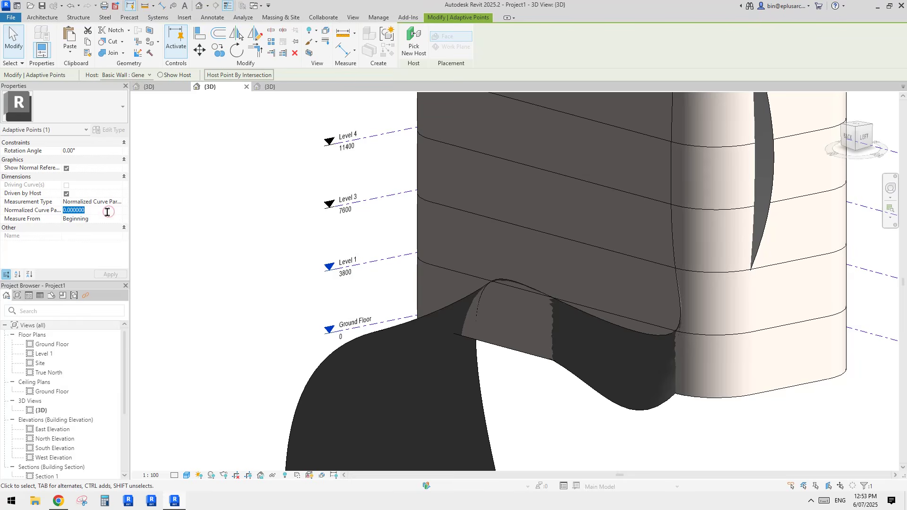
{"action": "middle_click_drag", "start_coordinate": [315, 278], "coordinate": [344, 283], "text": "shift"}
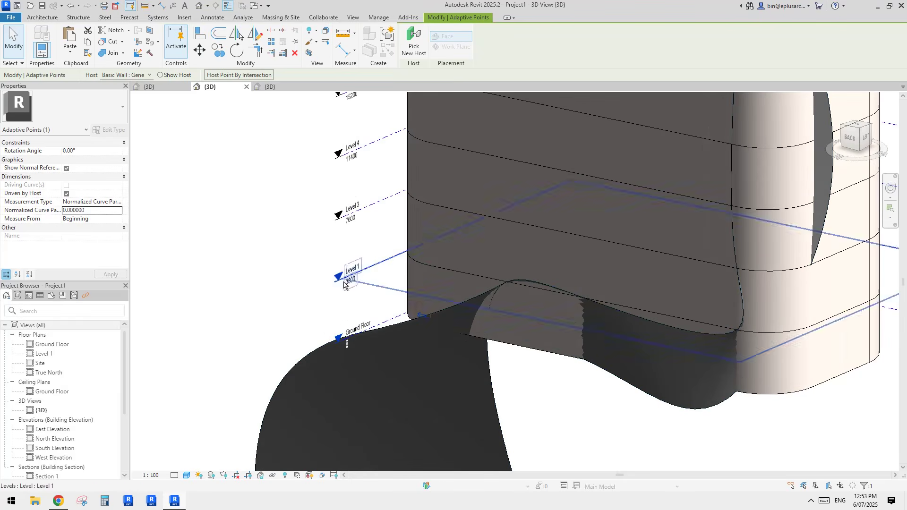
{"action": "left_click", "coordinate": [420, 317]}
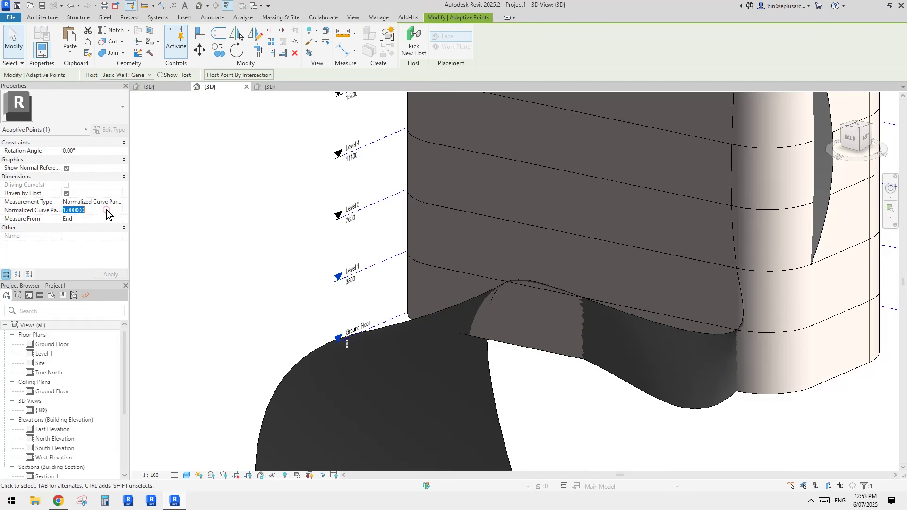
{"action": "type", "text": ".0"}
{"action": "scroll", "coordinate": [504, 313], "scroll_direction": "down", "scroll_amount": 1}
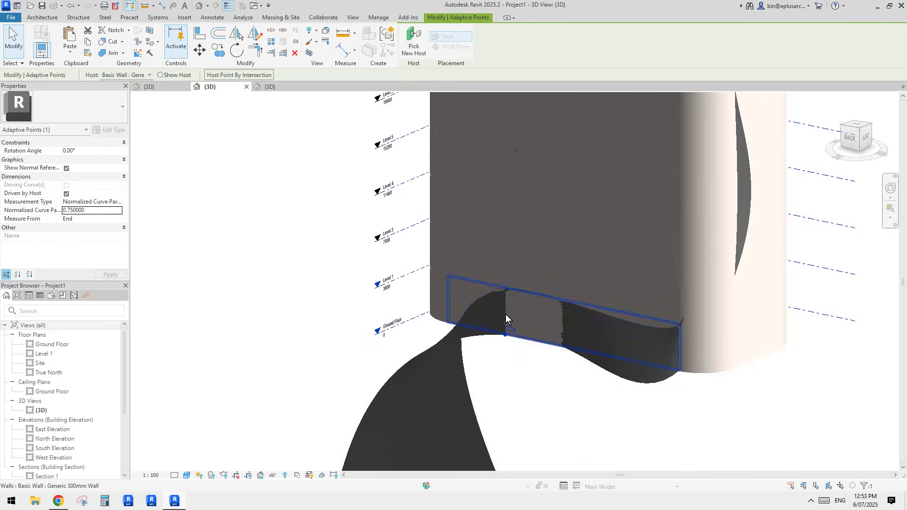
Re-host the surface's free placement point 18 onto the far end of the lowest long wall's top edge.
{"action": "scroll", "coordinate": [504, 313], "scroll_direction": "down", "scroll_amount": 2}
{"action": "middle_click_drag", "start_coordinate": [501, 313], "coordinate": [494, 268]}
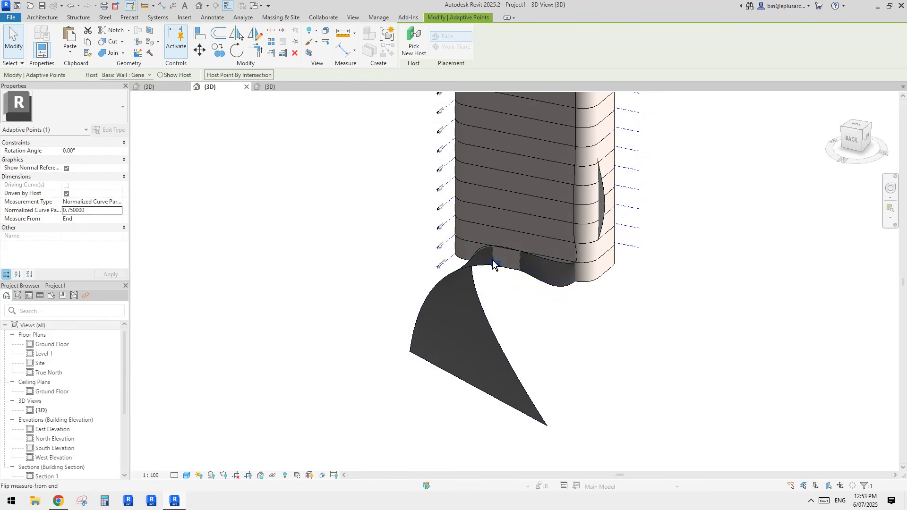
{"action": "scroll", "coordinate": [483, 284], "scroll_direction": "up", "scroll_amount": 1}
{"action": "left_click", "coordinate": [483, 300]}
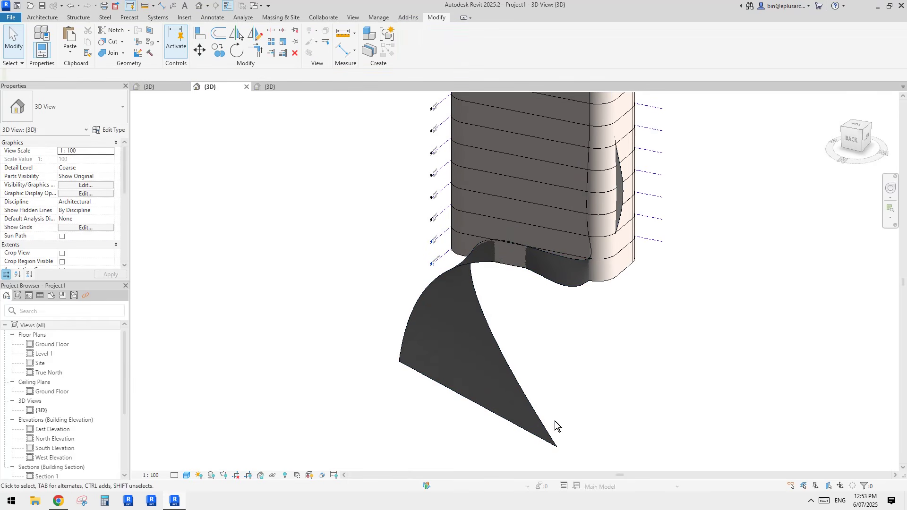
{"action": "left_click", "coordinate": [558, 449]}
{"action": "middle_click_drag", "start_coordinate": [594, 386], "coordinate": [594, 398]}
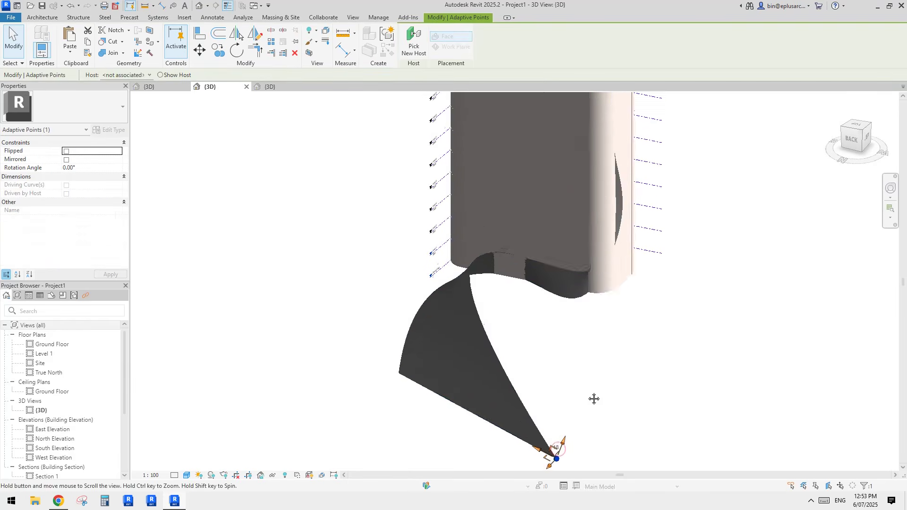
{"action": "left_click", "coordinate": [416, 51]}
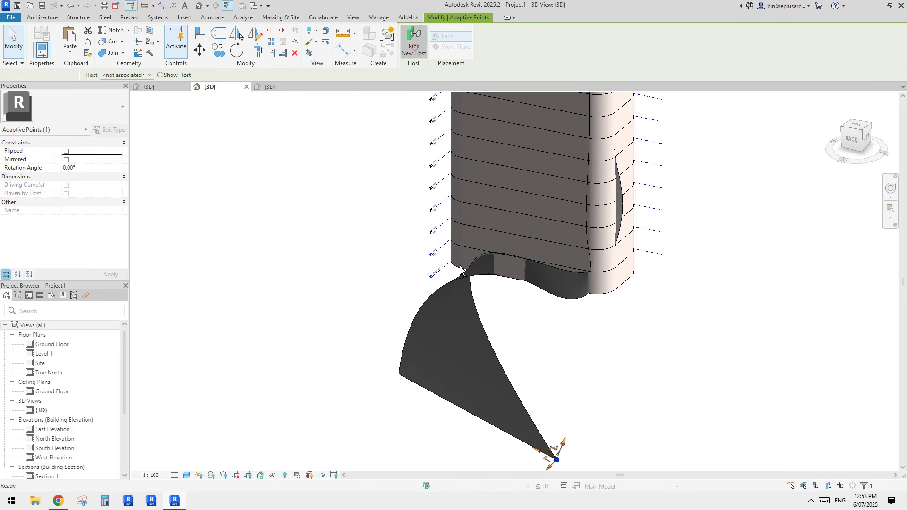
{"action": "scroll", "coordinate": [454, 256], "scroll_direction": "up", "scroll_amount": 2}
{"action": "left_click", "coordinate": [467, 239]}
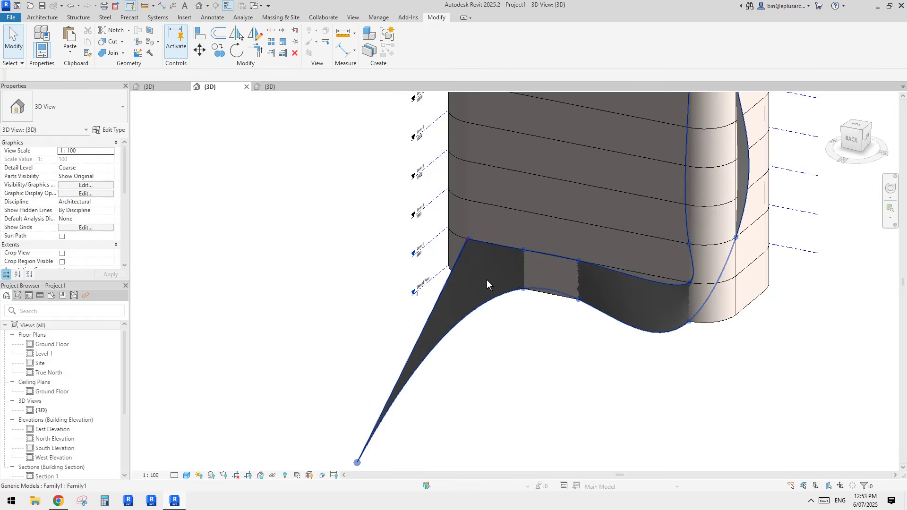
Re-host free placement point 17 onto the far end of the lowest long wall's bottom edge and inspect the surface.
{"action": "scroll", "coordinate": [487, 280], "scroll_direction": "down", "scroll_amount": 2}
{"action": "left_click", "coordinate": [402, 389]}
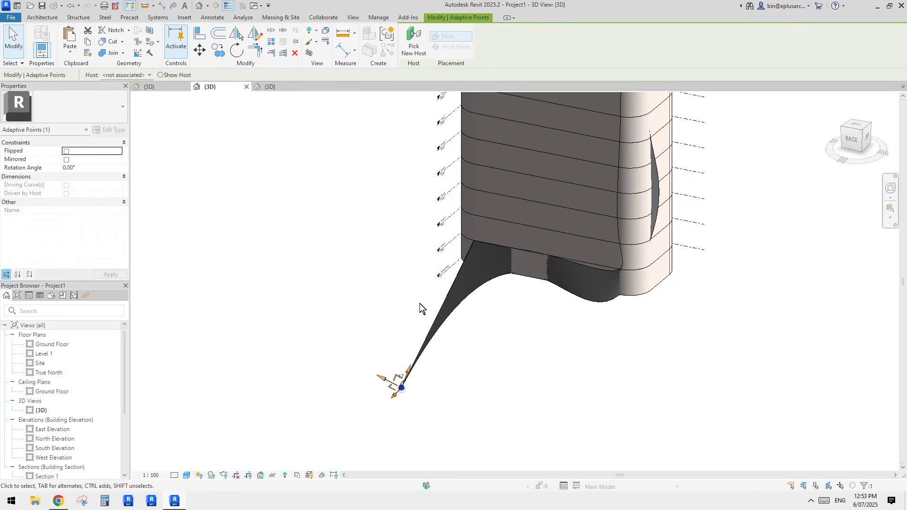
{"action": "middle_click_drag", "start_coordinate": [407, 192], "coordinate": [543, 244], "text": "shift"}
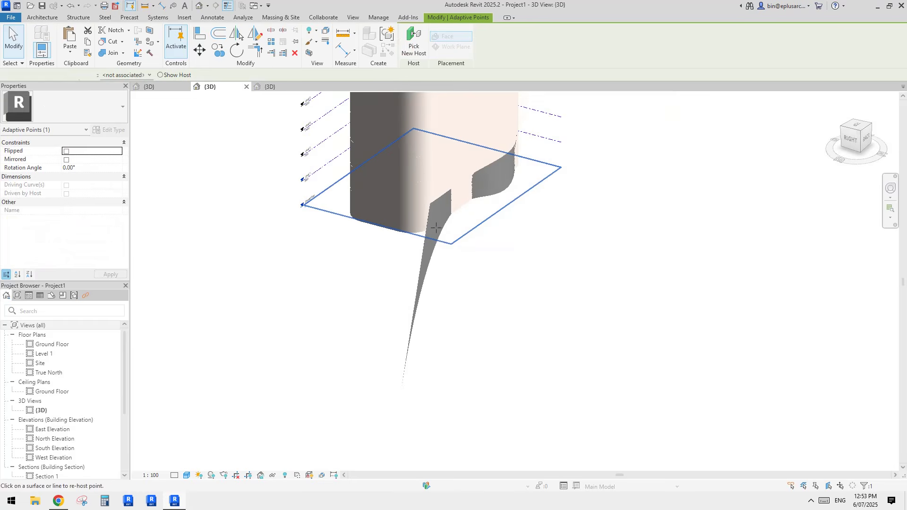
{"action": "scroll", "coordinate": [432, 225], "scroll_direction": "up", "scroll_amount": 2}
{"action": "left_click", "coordinate": [427, 228]}
{"action": "middle_click_drag", "start_coordinate": [470, 240], "coordinate": [472, 249]}
{"action": "scroll", "coordinate": [492, 199], "scroll_direction": "up", "scroll_amount": 2}
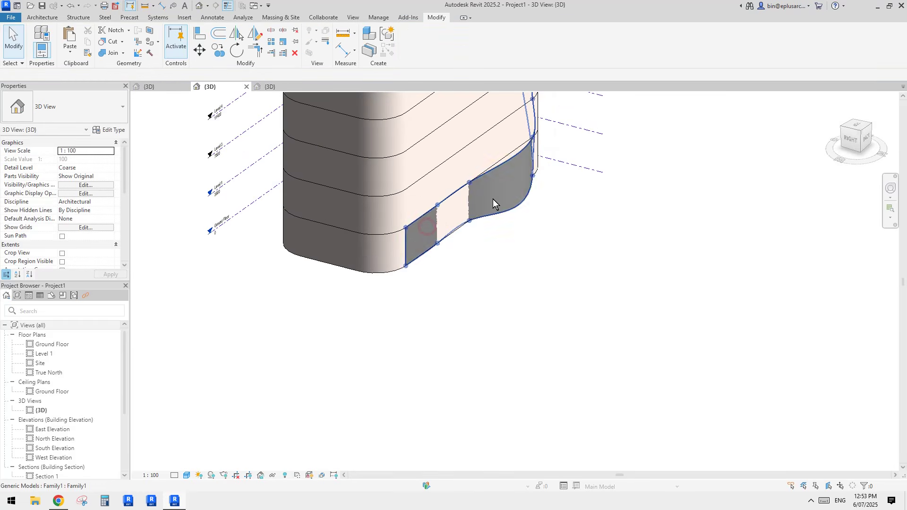
{"action": "left_click", "coordinate": [492, 198]}
{"action": "middle_click_drag", "start_coordinate": [493, 199], "coordinate": [405, 323], "text": "shift"}
{"action": "left_click", "coordinate": [448, 313]}
{"action": "scroll", "coordinate": [448, 313], "scroll_direction": "up", "scroll_amount": 2}
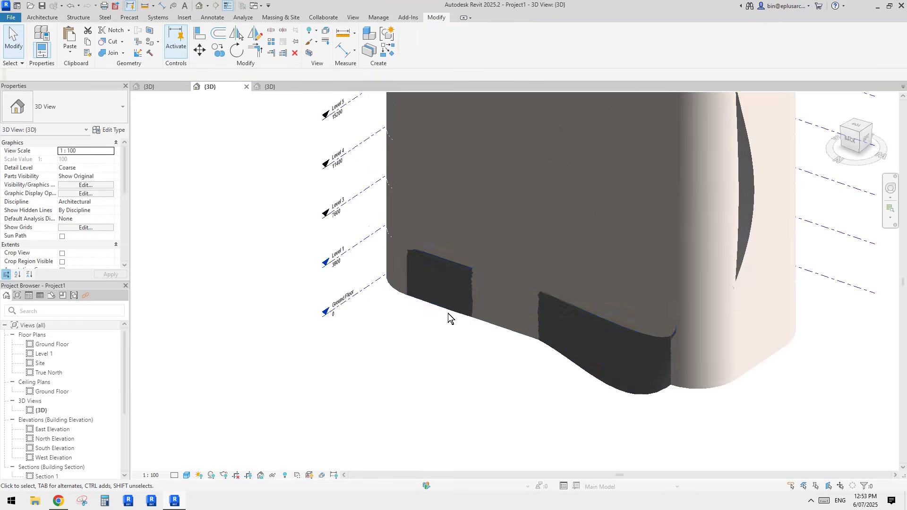
Set the host of the end point on the wall's top edge to <not associated>.
{"action": "scroll", "coordinate": [448, 324], "scroll_direction": "down", "scroll_amount": 2}
{"action": "middle_click_drag", "start_coordinate": [465, 310], "coordinate": [449, 326], "text": "shift"}
{"action": "middle_click_drag", "start_coordinate": [467, 292], "coordinate": [301, 169]}
{"action": "left_click", "coordinate": [428, 256]}
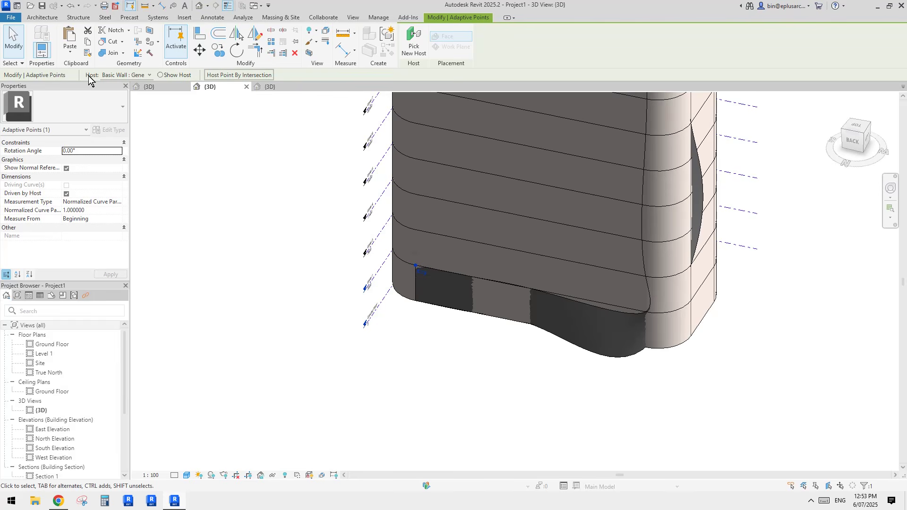
{"action": "middle_click_drag", "start_coordinate": [466, 276], "coordinate": [465, 302]}
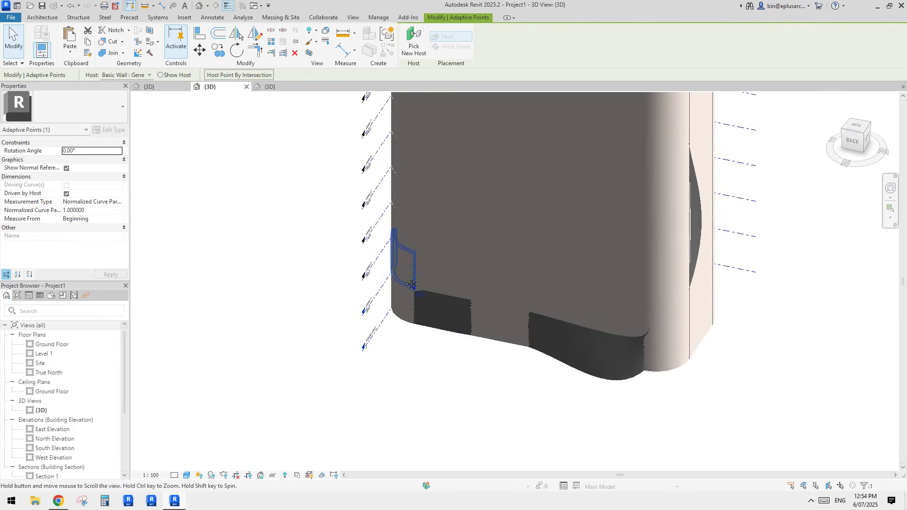
{"action": "scroll", "coordinate": [416, 340], "scroll_direction": "up", "scroll_amount": 5}
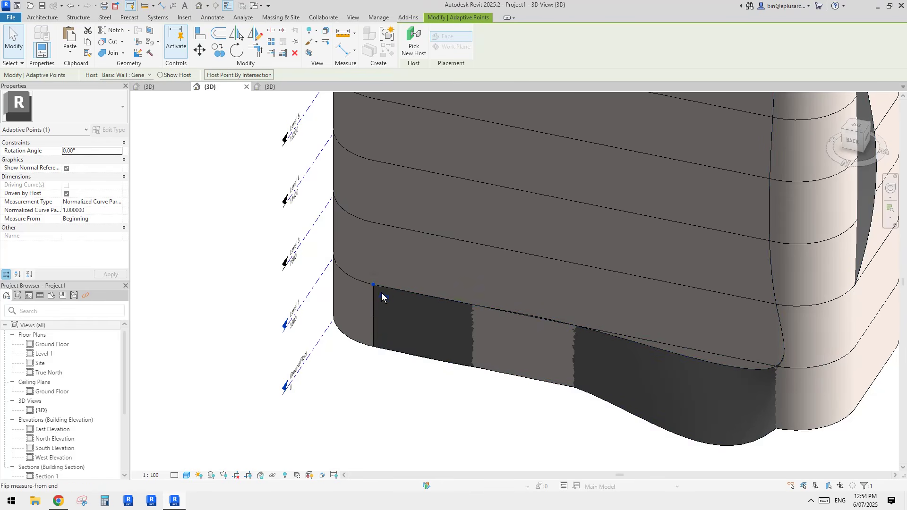
{"action": "left_click", "coordinate": [141, 75]}
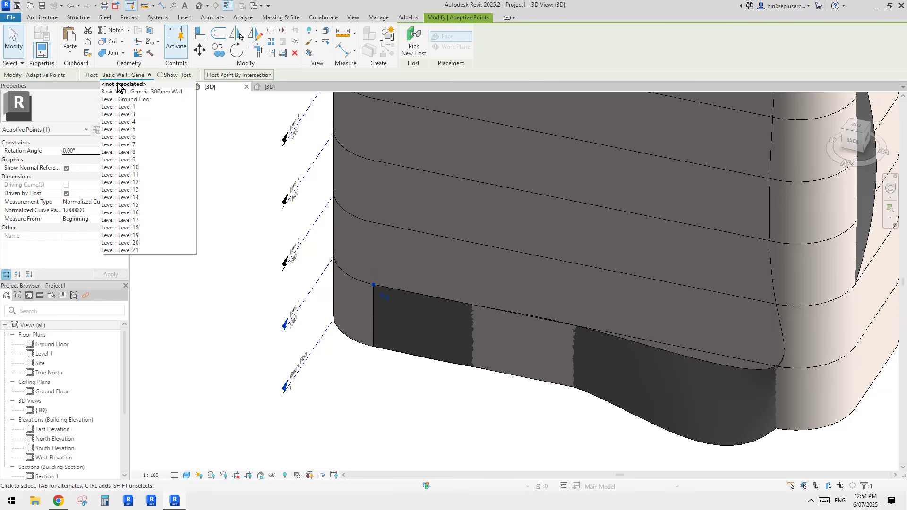
{"action": "left_click", "coordinate": [121, 84]}
Set the host of the matching end point on the wall's bottom edge to <not associated>.
{"action": "middle_click_drag", "start_coordinate": [415, 239], "coordinate": [427, 264], "text": "shift"}
{"action": "key", "text": "Escape"}
{"action": "left_click", "coordinate": [434, 335]}
{"action": "left_click", "coordinate": [142, 75]}
{"action": "left_click", "coordinate": [112, 85]}
{"action": "key", "text": "Escape"}
Select the four intermediate placement points along the lowest long wall and set their host to <not associated>.
{"action": "middle_click_drag", "start_coordinate": [459, 294], "coordinate": [452, 269]}
{"action": "left_click", "coordinate": [482, 266]}
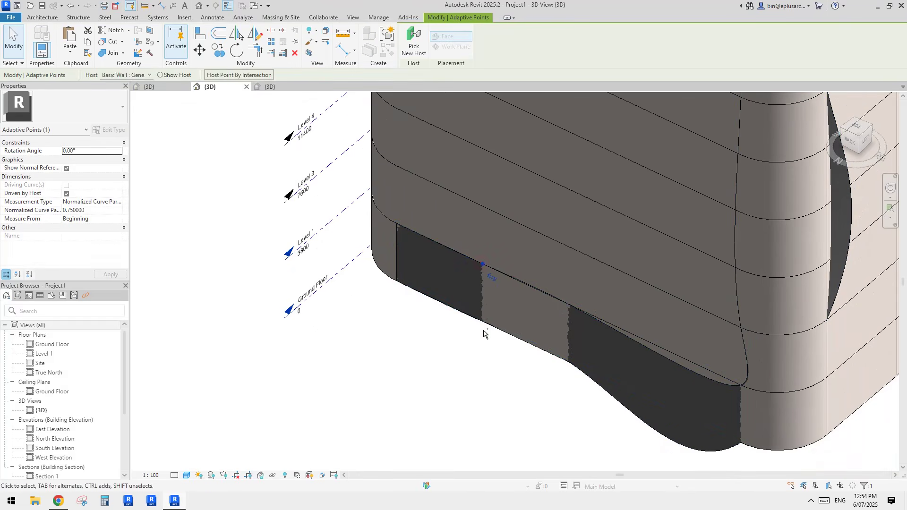
{"action": "left_click", "coordinate": [482, 323], "text": "ctrl"}
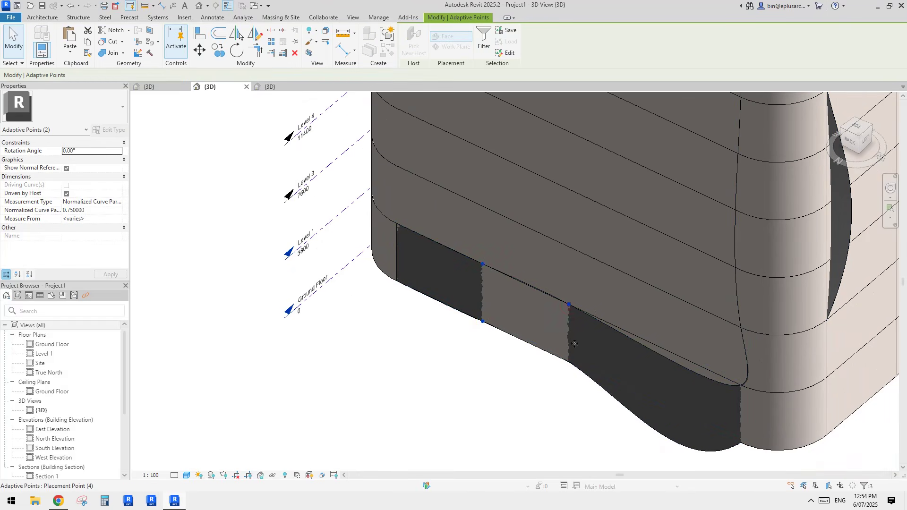
{"action": "left_click", "coordinate": [569, 363], "text": "ctrl"}
{"action": "middle_click_drag", "start_coordinate": [650, 361], "coordinate": [646, 364]}
{"action": "left_click", "coordinate": [148, 75]}
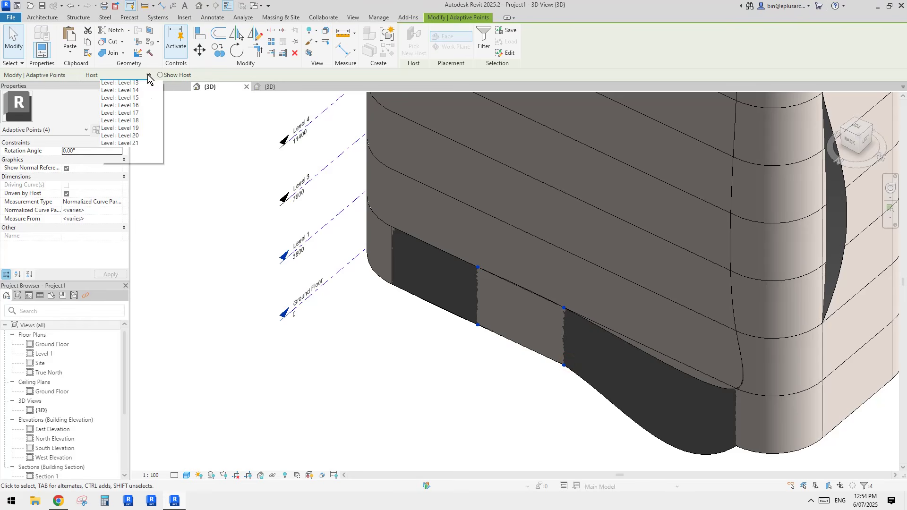
{"action": "left_click", "coordinate": [106, 91]}
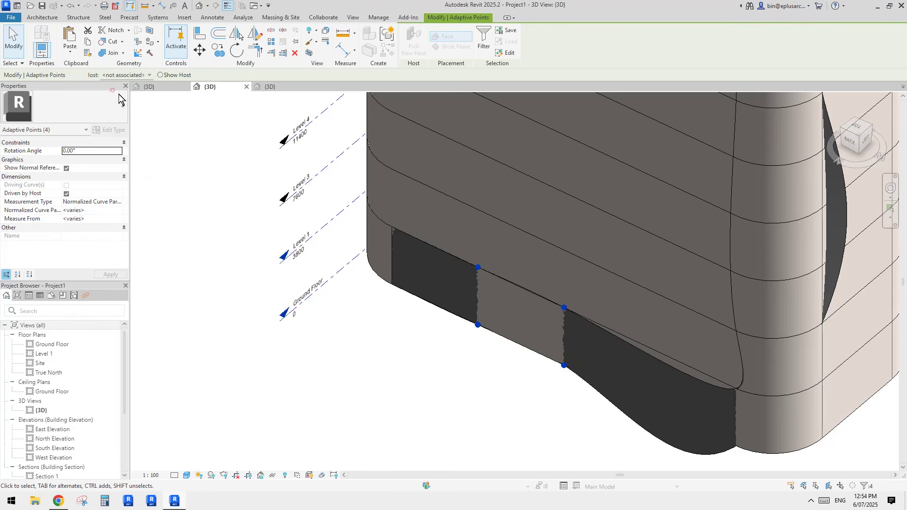
Add both end points to the selection and nudge all six points outward from the long wall in plan.
{"action": "left_click", "coordinate": [392, 228], "text": "ctrl"}
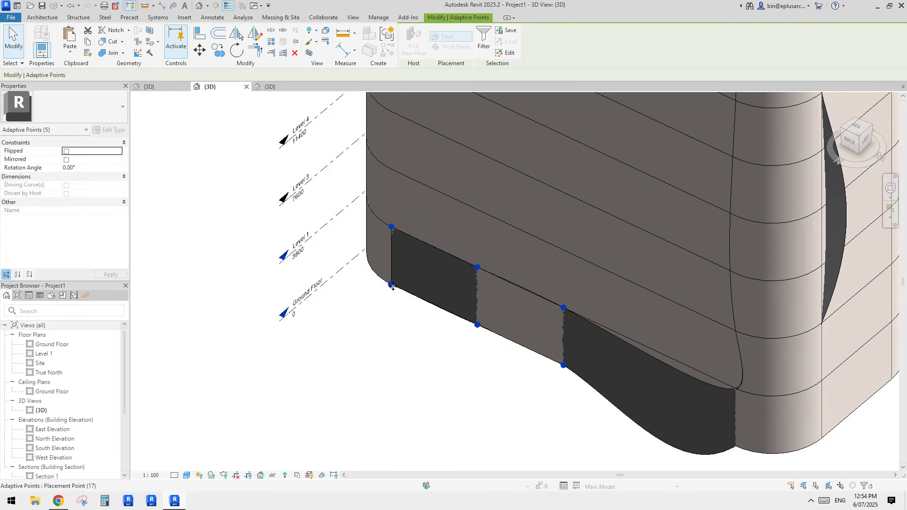
{"action": "left_click", "coordinate": [392, 285], "text": "ctrl"}
{"action": "scroll", "coordinate": [392, 285], "scroll_direction": "down", "scroll_amount": 2}
{"action": "middle_click_drag", "start_coordinate": [536, 291], "coordinate": [470, 288], "text": "shift"}
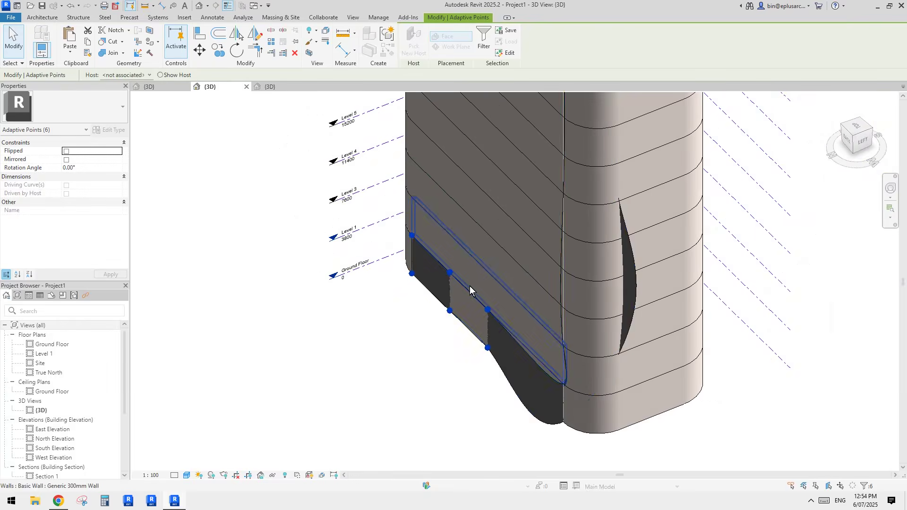
{"action": "left_click", "coordinate": [856, 128]}
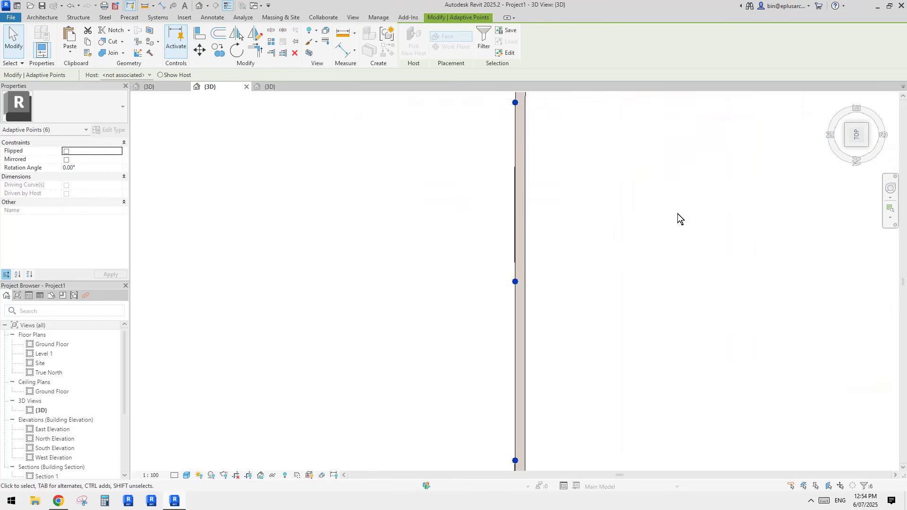
{"action": "middle_click_drag", "start_coordinate": [733, 193], "coordinate": [615, 164]}
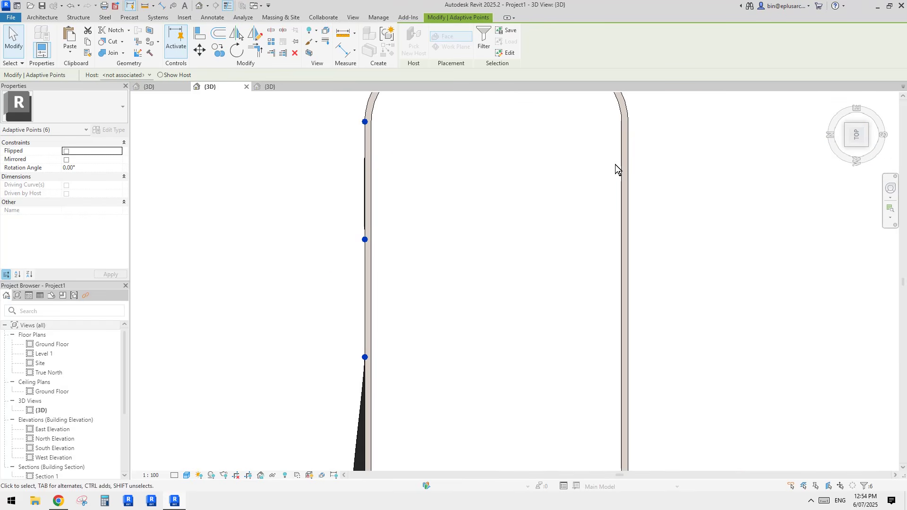
{"action": "key", "text": "Left"}
{"action": "key", "text": "Left"}
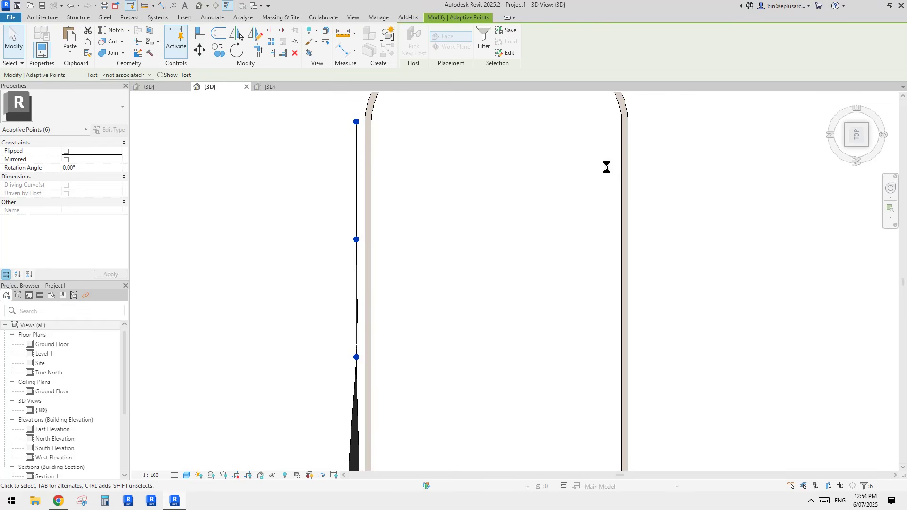
{"action": "key", "text": "Left"}
{"action": "key", "text": "Left"}
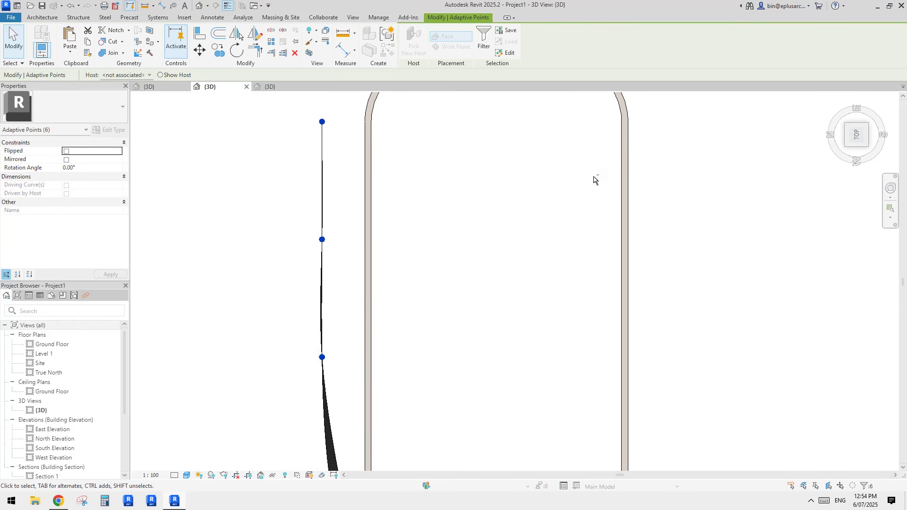
{"action": "key", "text": "Right"}
{"action": "middle_click_drag", "start_coordinate": [562, 182], "coordinate": [587, 106], "text": "shift"}
{"action": "key", "text": "Escape"}
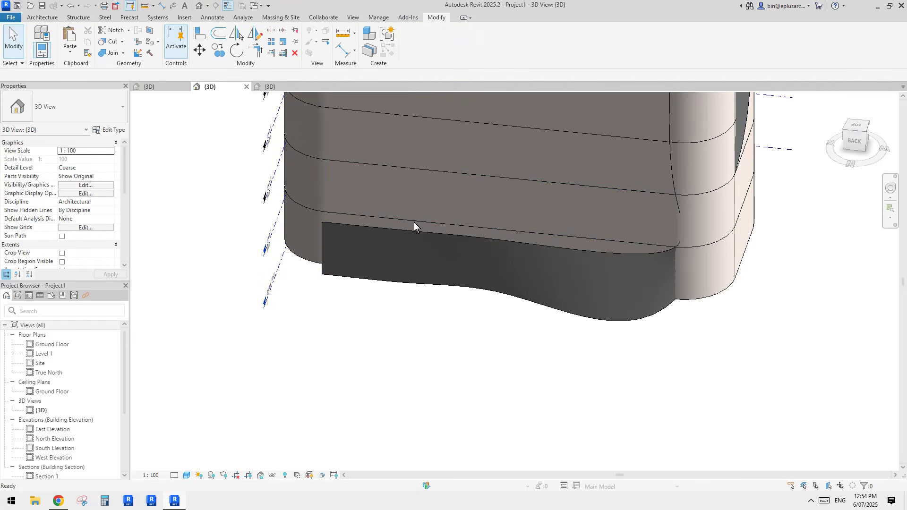
Check the reference tower image in the browser's Building Fins and Louvers post and return to the Revit model.
{"action": "left_click", "coordinate": [60, 503]}
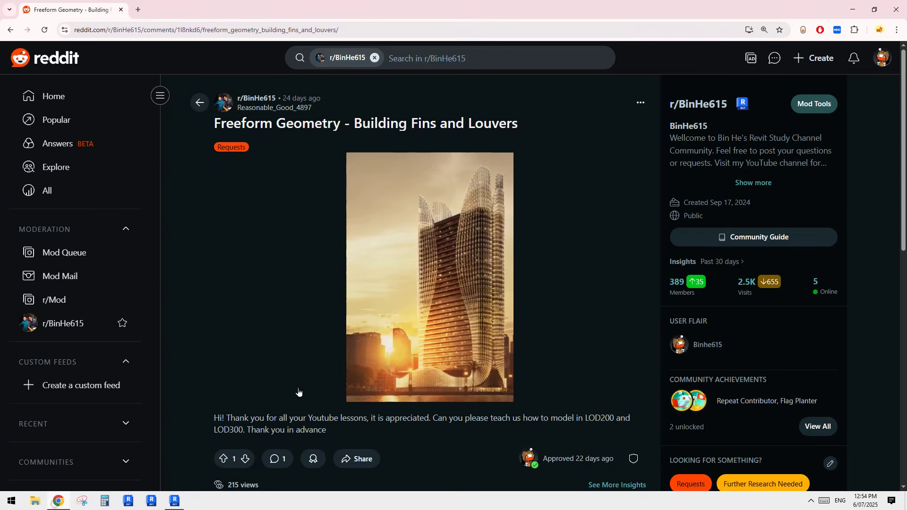
{"action": "key", "text": "alt+Tab"}
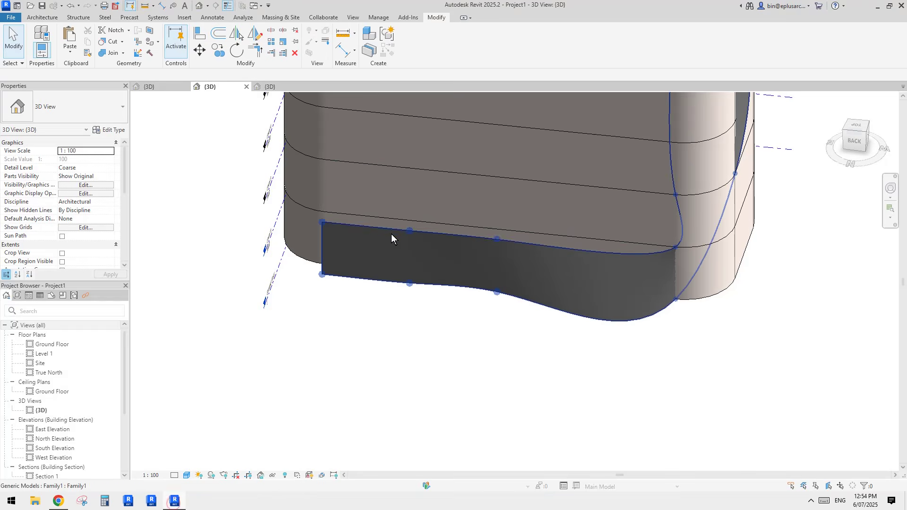
{"action": "left_click", "coordinate": [430, 232]}
{"action": "key", "text": "Escape"}
Raise placement point 2 on the surface's top edge vertically to curve that edge upward.
{"action": "left_click", "coordinate": [410, 230]}
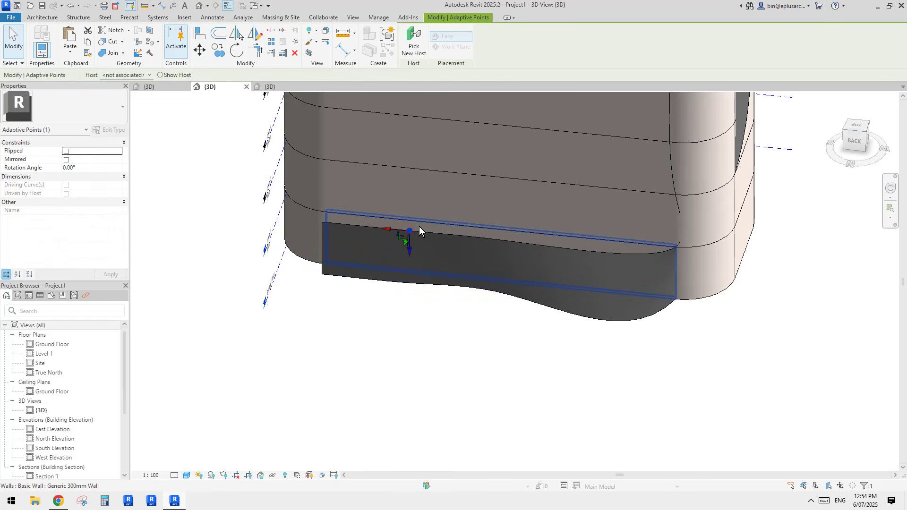
{"action": "left_click_drag", "start_coordinate": [411, 239], "coordinate": [416, 233]}
{"action": "mouse_move", "coordinate": [416, 233]}
{"action": "middle_mouse_down", "text": "shift"}
{"action": "mouse_move", "coordinate": [399, 237]}
{"action": "mouse_move", "coordinate": [505, 259]}
{"action": "mouse_move", "coordinate": [434, 274]}
{"action": "mouse_move", "coordinate": [530, 271]}
{"action": "mouse_move", "coordinate": [577, 285]}
{"action": "mouse_move", "coordinate": [631, 245]}
{"action": "mouse_move", "coordinate": [595, 290]}
{"action": "mouse_move", "coordinate": [595, 277]}
{"action": "mouse_move", "coordinate": [556, 317]}
{"action": "middle_mouse_up", "text": "shift"}
{"action": "key", "text": "Escape"}
Temporarily isolate the placed surface in the 3D view and select it to display its numbered placement points.
{"action": "scroll", "coordinate": [596, 287], "scroll_direction": "down", "scroll_amount": 2}
{"action": "left_click", "coordinate": [521, 336]}
{"action": "middle_click_drag", "start_coordinate": [600, 222], "coordinate": [538, 330]}
{"action": "key", "text": "i"}
{"action": "key", "text": "Escape"}
{"action": "left_click", "coordinate": [501, 364]}
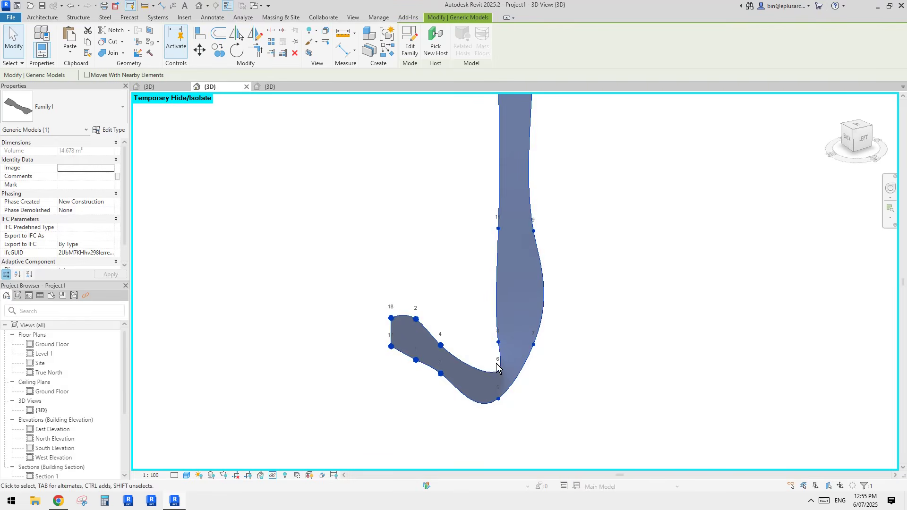
{"action": "left_click", "coordinate": [496, 364]}
{"action": "left_click", "coordinate": [503, 348]}
{"action": "scroll", "coordinate": [503, 348], "scroll_direction": "up", "scroll_amount": 3}
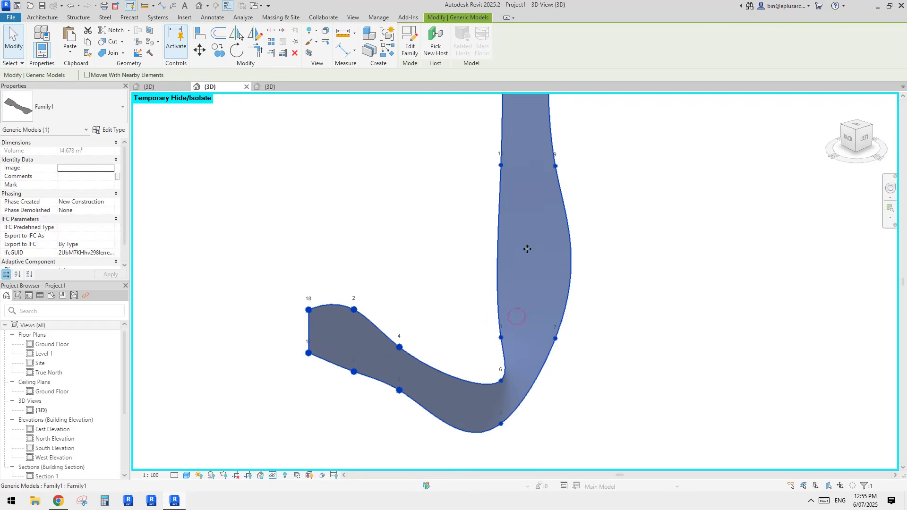
{"action": "middle_click_drag", "start_coordinate": [521, 282], "coordinate": [532, 291], "text": "shift"}
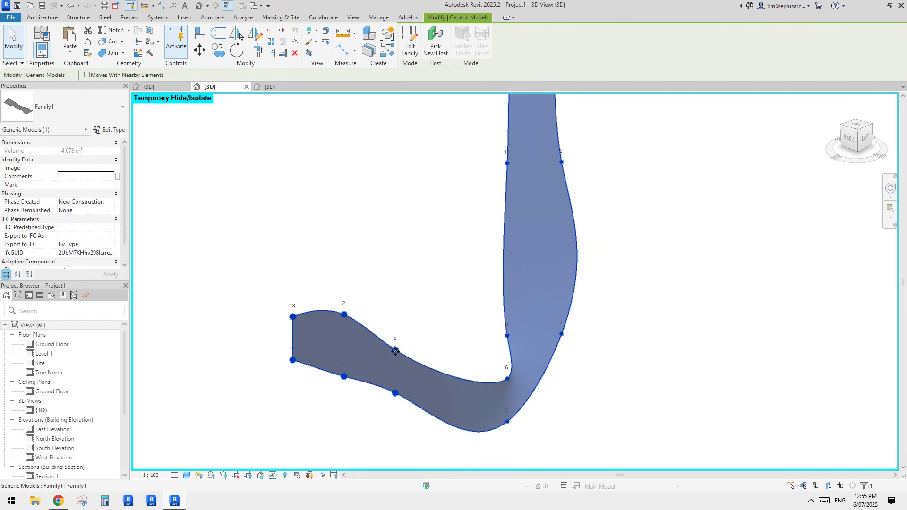
{"action": "middle_click_drag", "start_coordinate": [536, 332], "coordinate": [533, 339]}
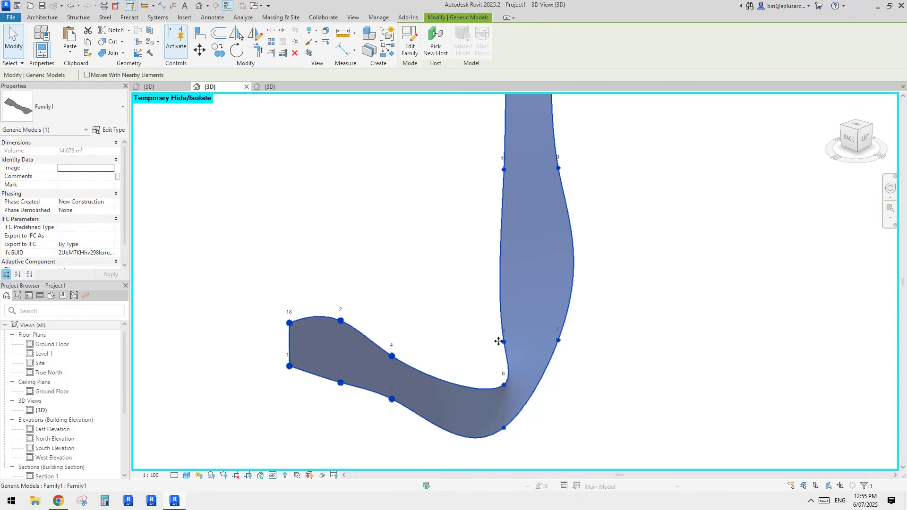
Examine the host settings of placement points 7 and 8 near the corner and compare them with free point 4.
{"action": "left_click", "coordinate": [482, 340]}
{"action": "left_click", "coordinate": [504, 343]}
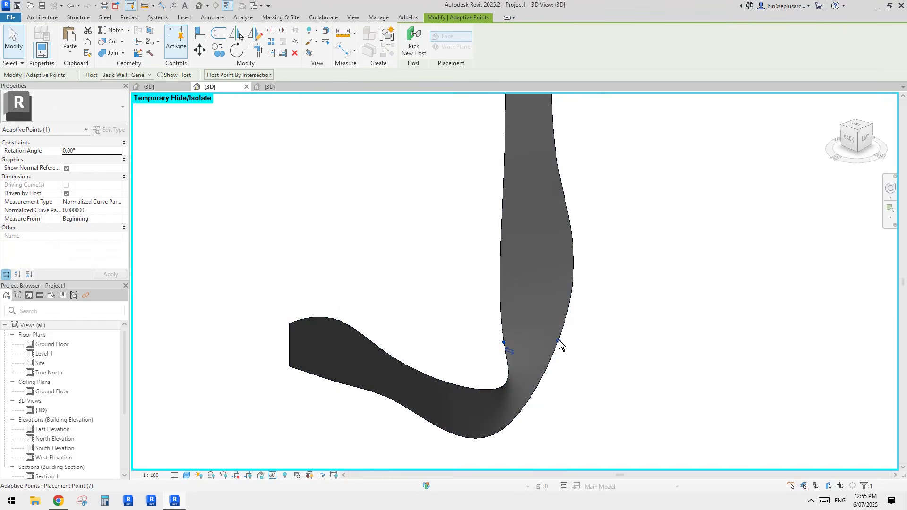
{"action": "left_click", "coordinate": [559, 341]}
{"action": "left_click", "coordinate": [504, 342]}
{"action": "scroll", "coordinate": [502, 341], "scroll_direction": "down", "scroll_amount": 1}
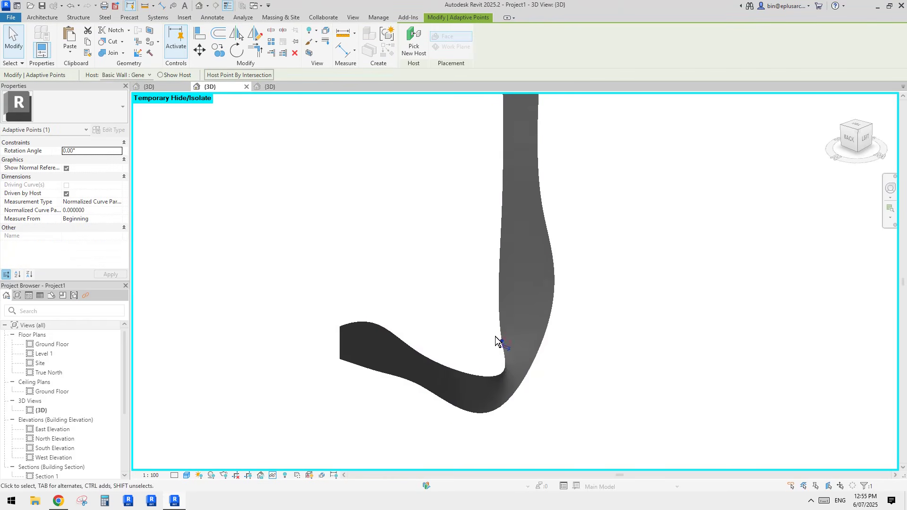
{"action": "middle_click_drag", "start_coordinate": [504, 330], "coordinate": [510, 343]}
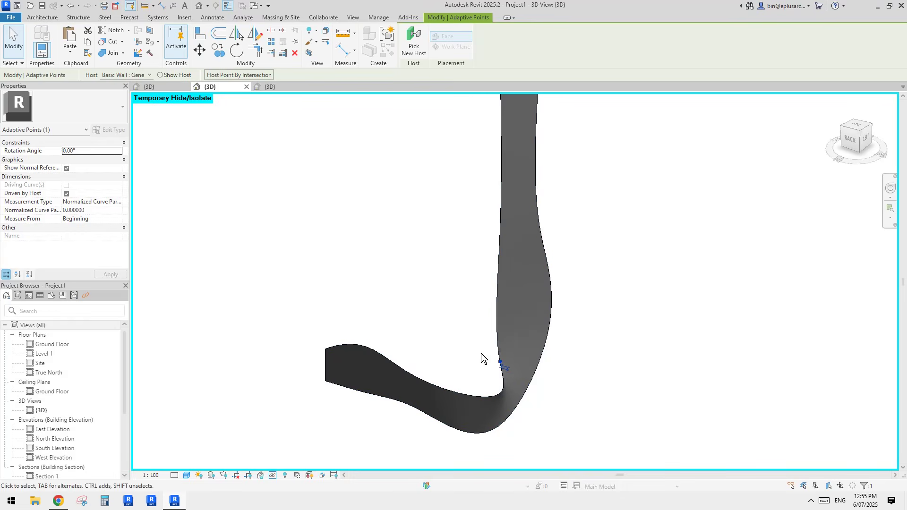
{"action": "key", "text": "Escape"}
{"action": "left_click", "coordinate": [409, 375]}
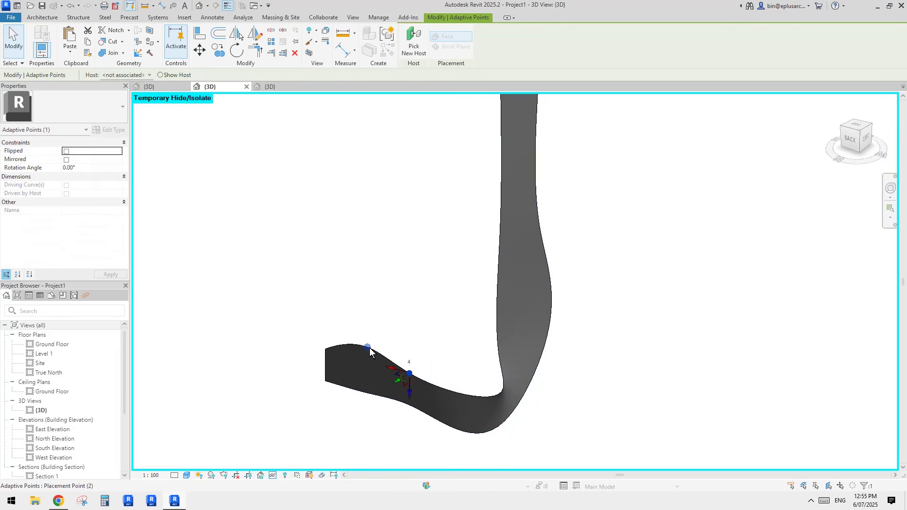
Check the host settings of placement points 2 and 18 on the upper edge of the isolated surface.
{"action": "left_click", "coordinate": [369, 346]}
{"action": "left_click_drag", "start_coordinate": [367, 347], "coordinate": [325, 350]}
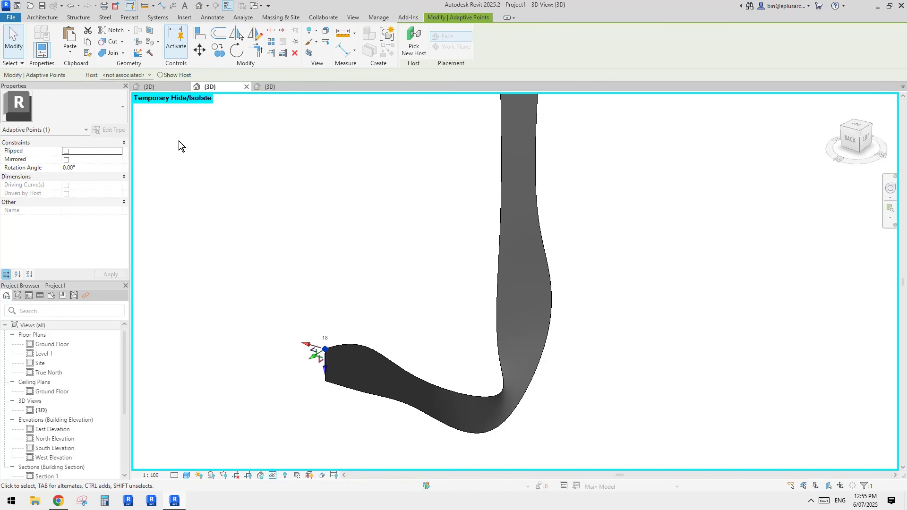
{"action": "middle_click_drag", "start_coordinate": [396, 290], "coordinate": [416, 330], "text": "shift"}
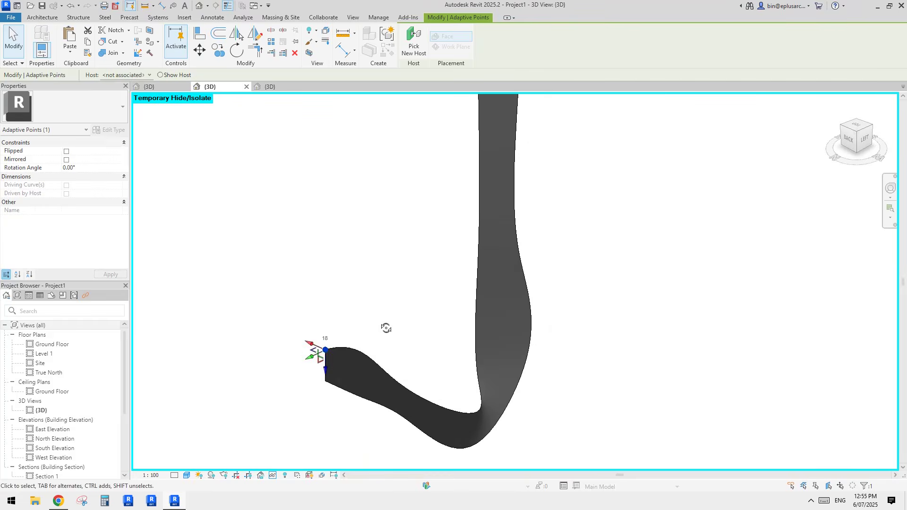
{"action": "key", "text": "Escape"}
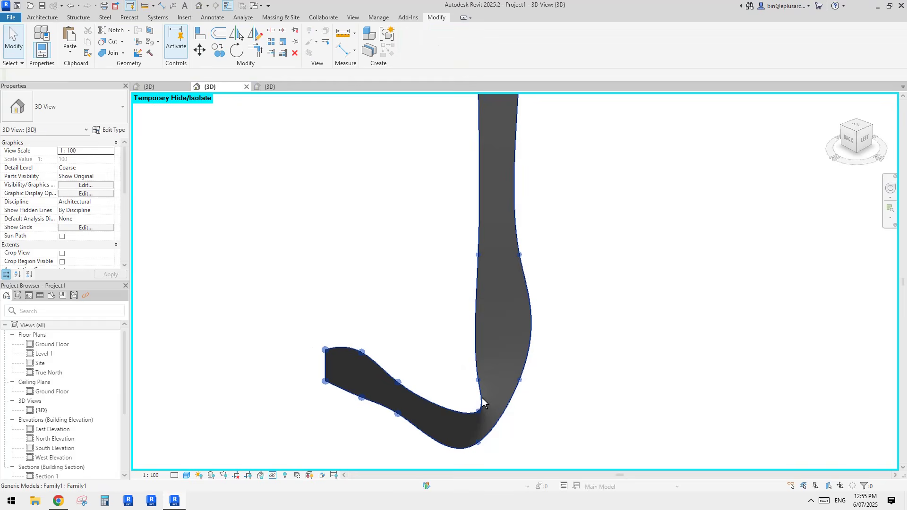
Select the 12 wall-hosted placement points, 5 through 16, and set their host to <not associated>.
{"action": "left_click", "coordinate": [476, 412]}
{"action": "middle_click_drag", "start_coordinate": [476, 412], "coordinate": [522, 452], "text": "shift"}
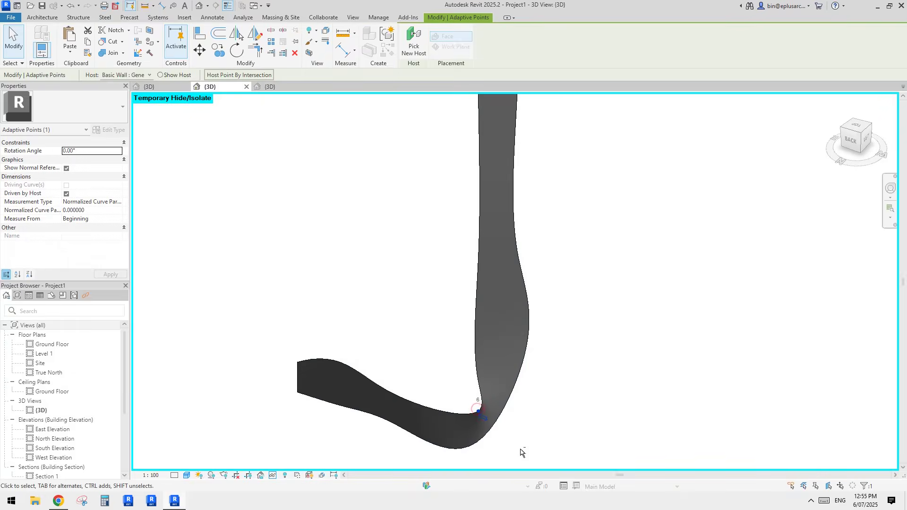
{"action": "left_click", "coordinate": [479, 411], "text": "ctrl"}
{"action": "left_click", "coordinate": [519, 376], "text": "ctrl"}
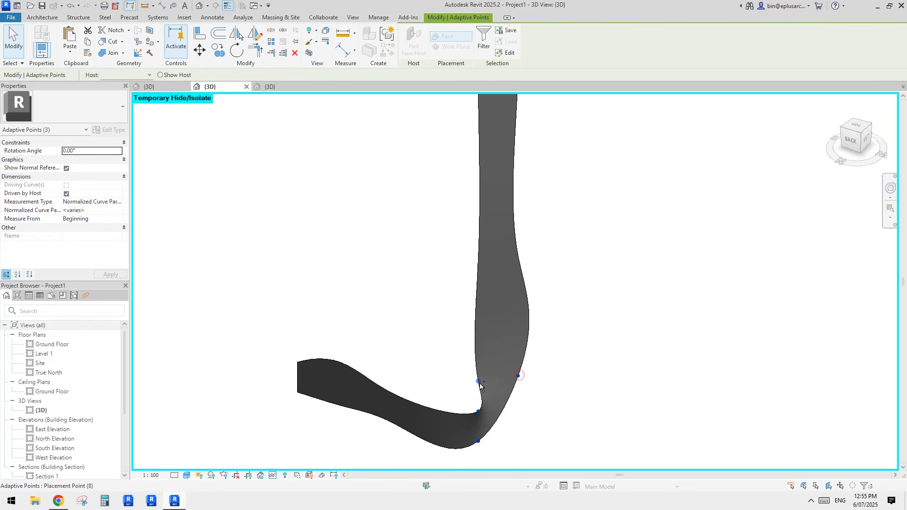
{"action": "left_click", "coordinate": [478, 382], "text": "ctrl"}
{"action": "left_click", "coordinate": [478, 261], "text": "ctrl"}
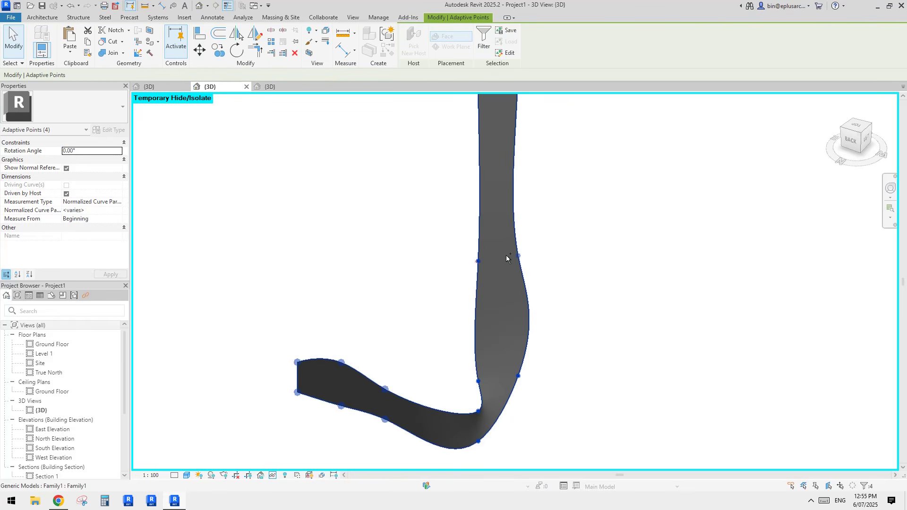
{"action": "left_click", "coordinate": [518, 255], "text": "ctrl"}
{"action": "middle_click_drag", "start_coordinate": [501, 218], "coordinate": [468, 261], "text": "shift"}
{"action": "left_click", "coordinate": [488, 259], "text": "ctrl"}
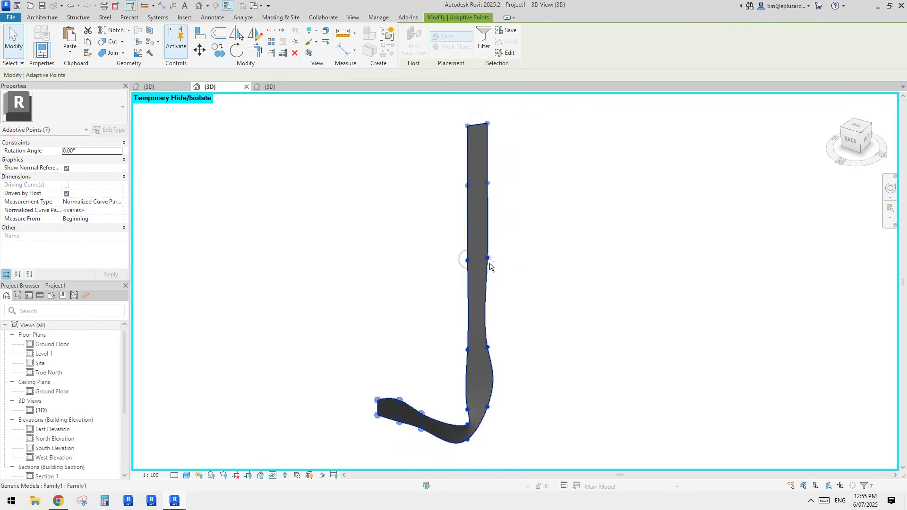
{"action": "left_click", "coordinate": [468, 186], "text": "ctrl"}
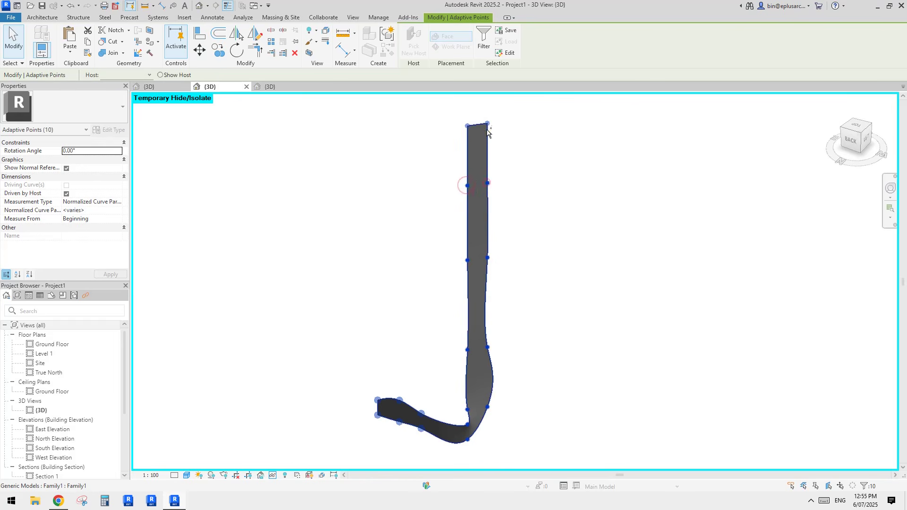
{"action": "left_click", "coordinate": [487, 184], "text": "ctrl"}
{"action": "left_click", "coordinate": [487, 123], "text": "ctrl"}
{"action": "left_click", "coordinate": [127, 75]}
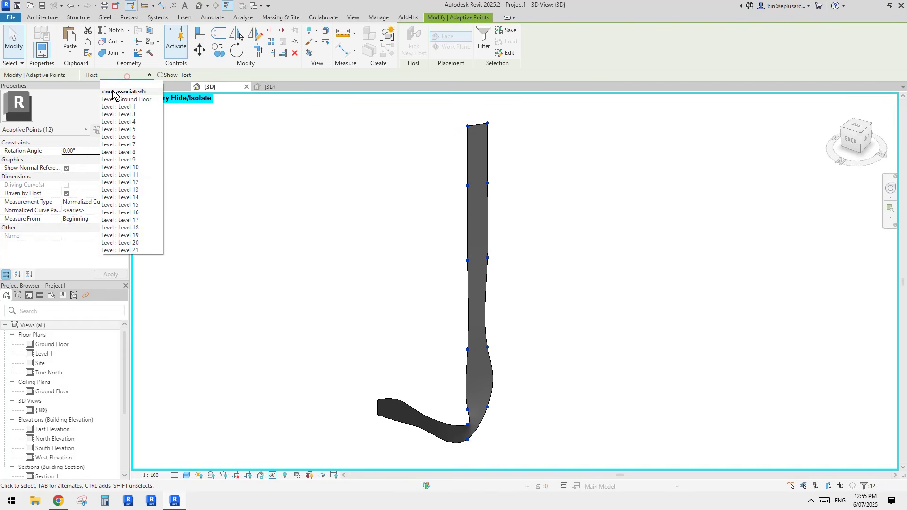
{"action": "left_click", "coordinate": [115, 93]}
{"action": "left_click", "coordinate": [579, 282]}
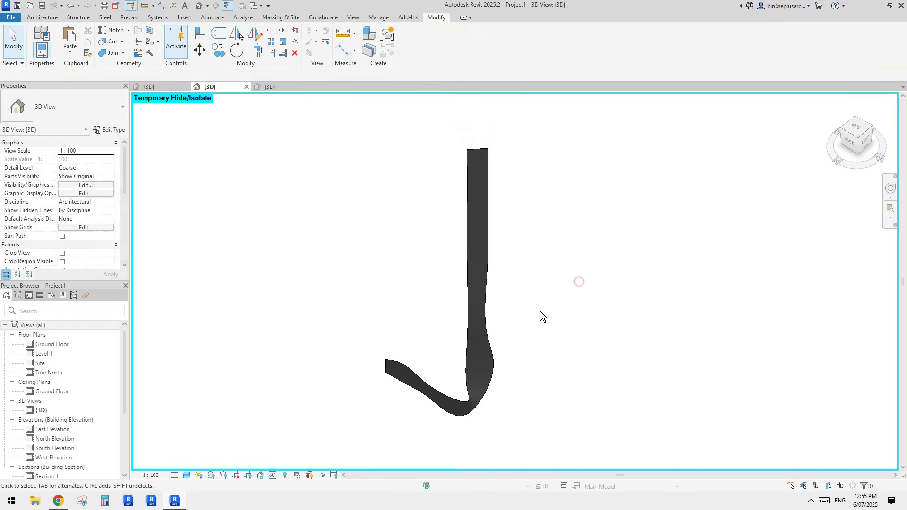
Reset the temporary isolation to restore the tower and check from above how the surface meets the rounded corner.
{"action": "middle_click_drag", "start_coordinate": [540, 311], "coordinate": [478, 364], "text": "shift"}
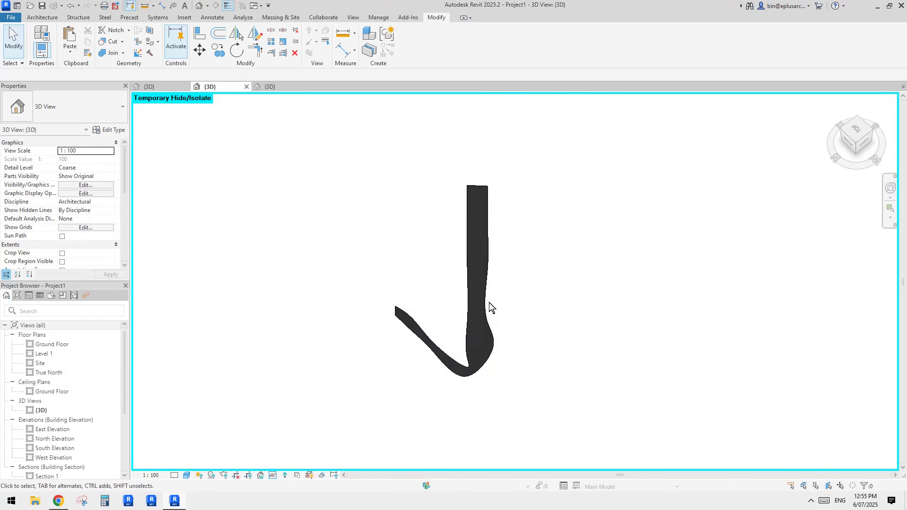
{"action": "middle_click_drag", "start_coordinate": [490, 303], "coordinate": [467, 367], "text": "shift"}
{"action": "middle_click_drag", "start_coordinate": [489, 310], "coordinate": [510, 327], "text": "shift"}
{"action": "middle_click_drag", "start_coordinate": [777, 214], "coordinate": [628, 218], "text": "shift"}
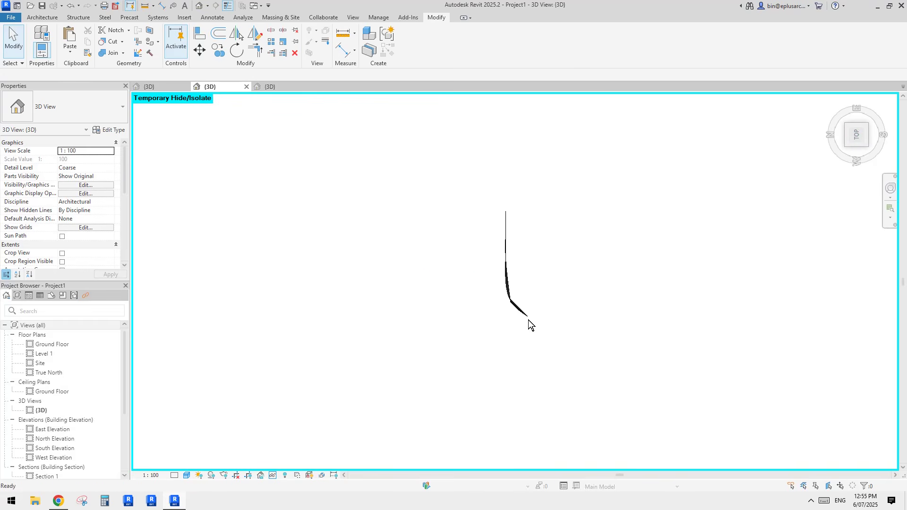
{"action": "key", "text": "h"}
{"action": "key", "text": "r"}
{"action": "scroll", "coordinate": [528, 319], "scroll_direction": "up", "scroll_amount": 3}
{"action": "scroll", "coordinate": [495, 302], "scroll_direction": "up", "scroll_amount": 2}
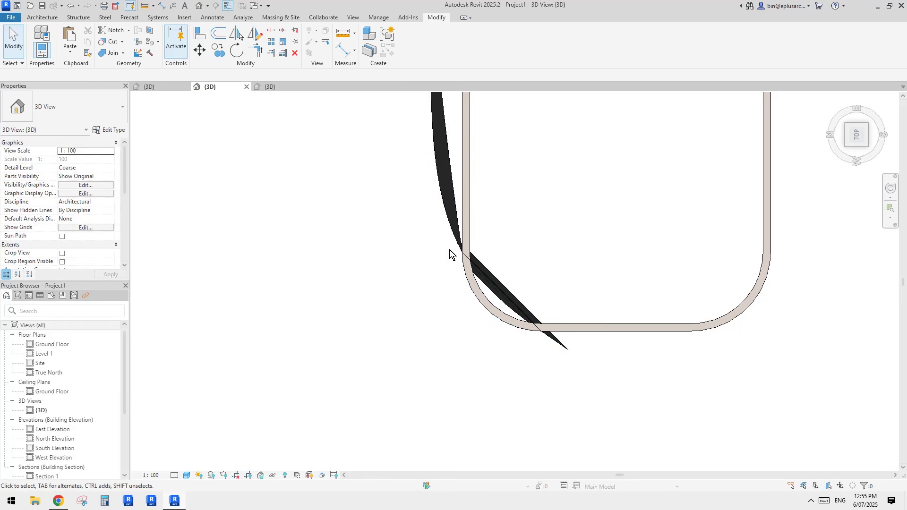
Raise placement point 6, the upper point at the tower's rounded corner, vertically along the corner edge.
{"action": "scroll", "coordinate": [545, 336], "scroll_direction": "down", "scroll_amount": 4}
{"action": "middle_click_drag", "start_coordinate": [545, 336], "coordinate": [566, 276], "text": "shift"}
{"action": "scroll", "coordinate": [563, 273], "scroll_direction": "up", "scroll_amount": 4}
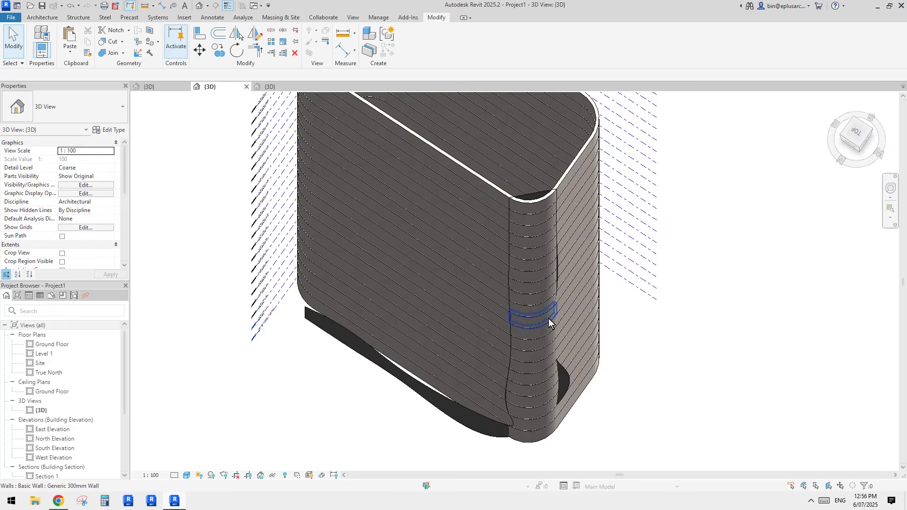
{"action": "scroll", "coordinate": [548, 322], "scroll_direction": "down", "scroll_amount": 2}
{"action": "middle_click_drag", "start_coordinate": [539, 362], "coordinate": [536, 354], "text": "shift"}
{"action": "scroll", "coordinate": [536, 354], "scroll_direction": "up", "scroll_amount": 3}
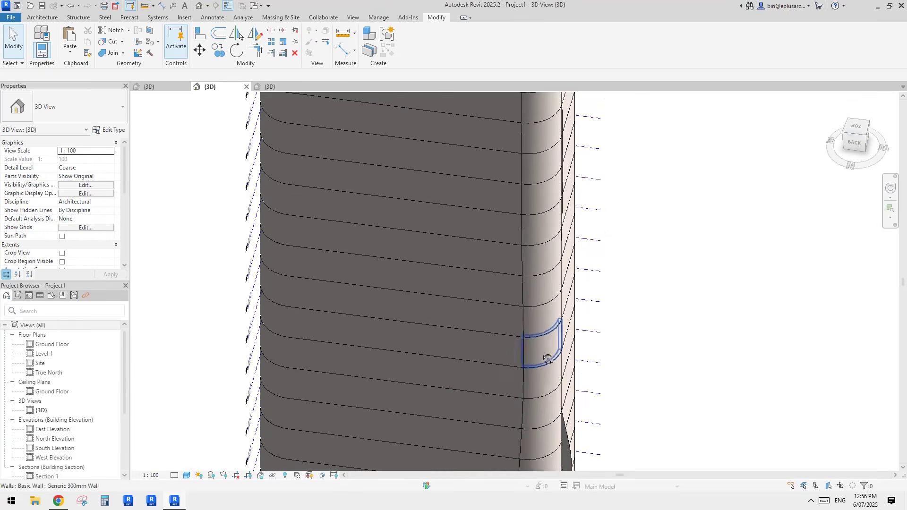
{"action": "scroll", "coordinate": [538, 359], "scroll_direction": "down", "scroll_amount": 1}
{"action": "key", "text": "Escape"}
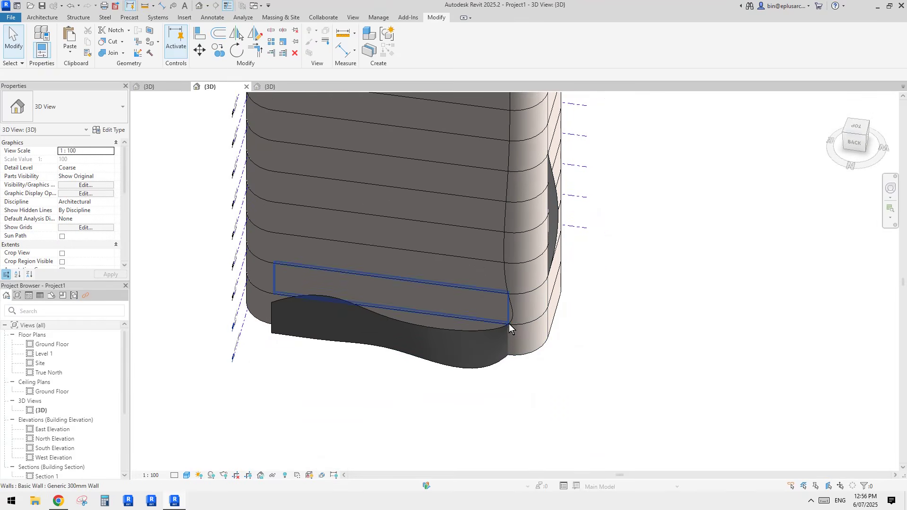
{"action": "left_click", "coordinate": [509, 324]}
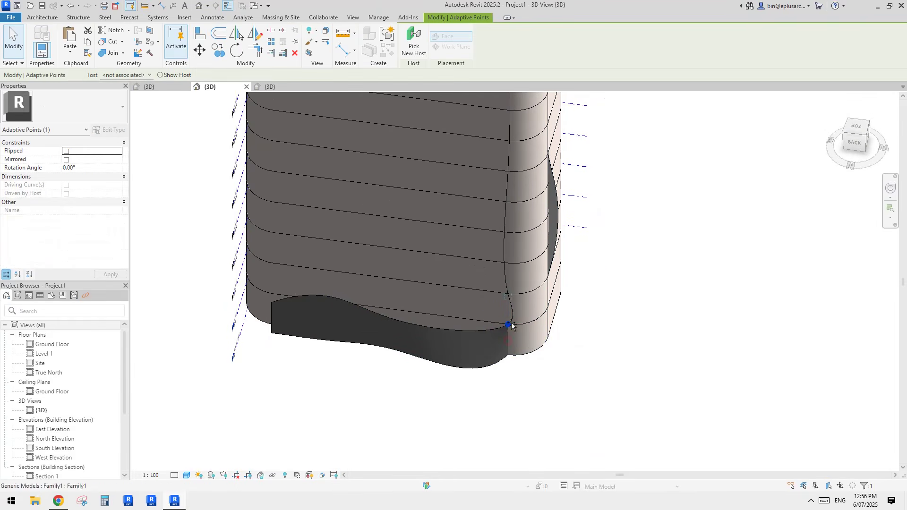
{"action": "left_click_drag", "start_coordinate": [511, 323], "coordinate": [511, 312]}
Raise placement point 5, the surface's lower point at the foot of the rounded corner, vertically.
{"action": "middle_click_drag", "start_coordinate": [531, 307], "coordinate": [536, 293], "text": "shift"}
{"action": "left_click", "coordinate": [509, 372]}
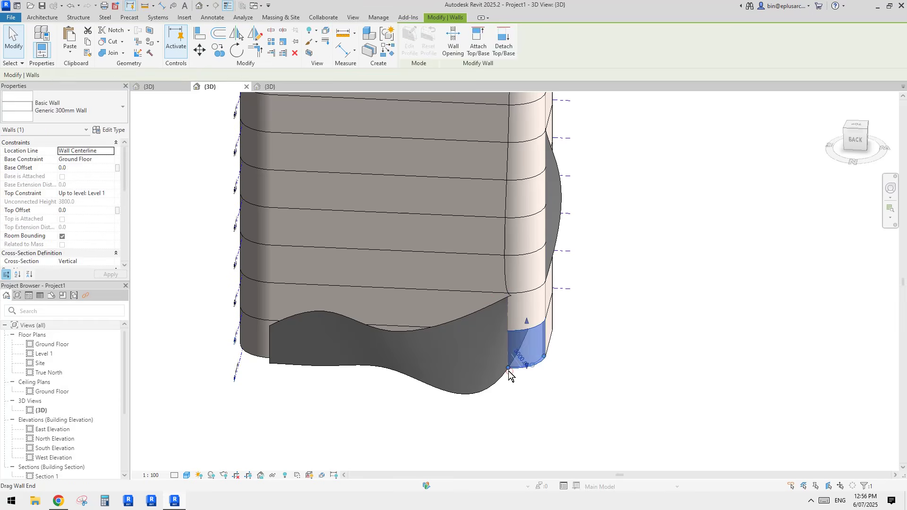
{"action": "left_click", "coordinate": [508, 377]}
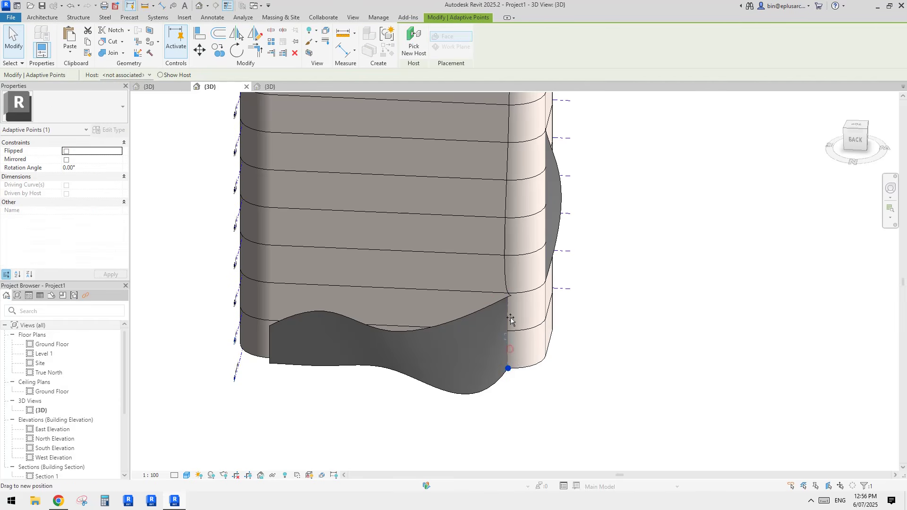
{"action": "left_click_drag", "start_coordinate": [510, 317], "coordinate": [511, 315]}
{"action": "scroll", "coordinate": [520, 352], "scroll_direction": "down", "scroll_amount": 1}
{"action": "middle_click_drag", "start_coordinate": [520, 352], "coordinate": [530, 289], "text": "shift"}
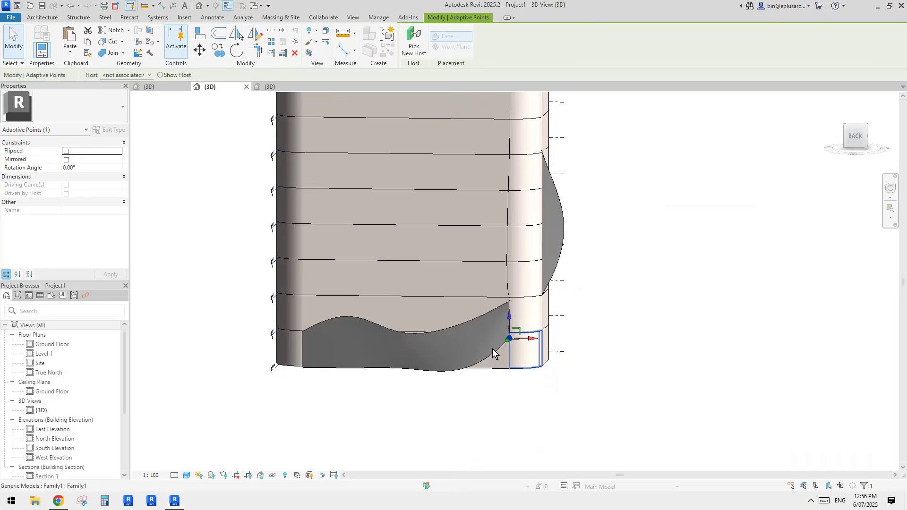
{"action": "middle_click_drag", "start_coordinate": [493, 349], "coordinate": [558, 246], "text": "shift"}
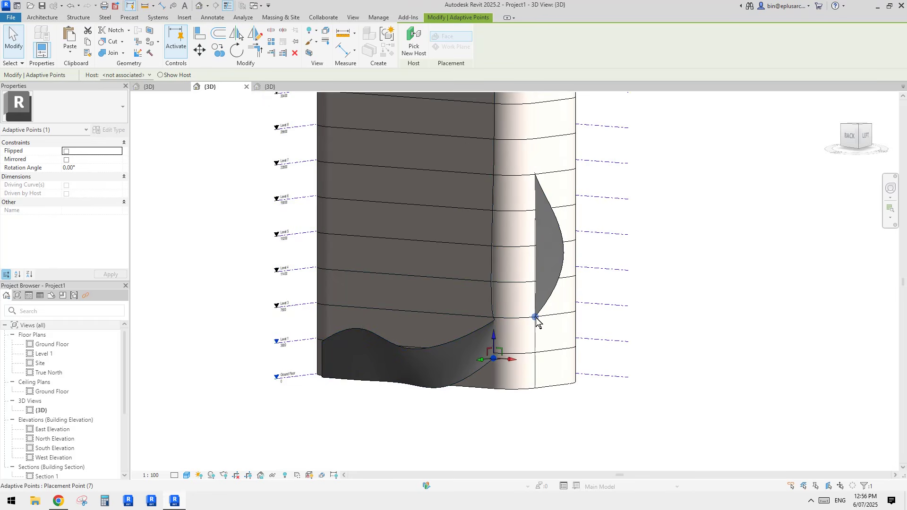
{"action": "middle_click_drag", "start_coordinate": [536, 321], "coordinate": [495, 322], "text": "shift"}
Select the surface and move its placement point 8 upward, away from the point just below it at the corner.
{"action": "key", "text": "Escape"}
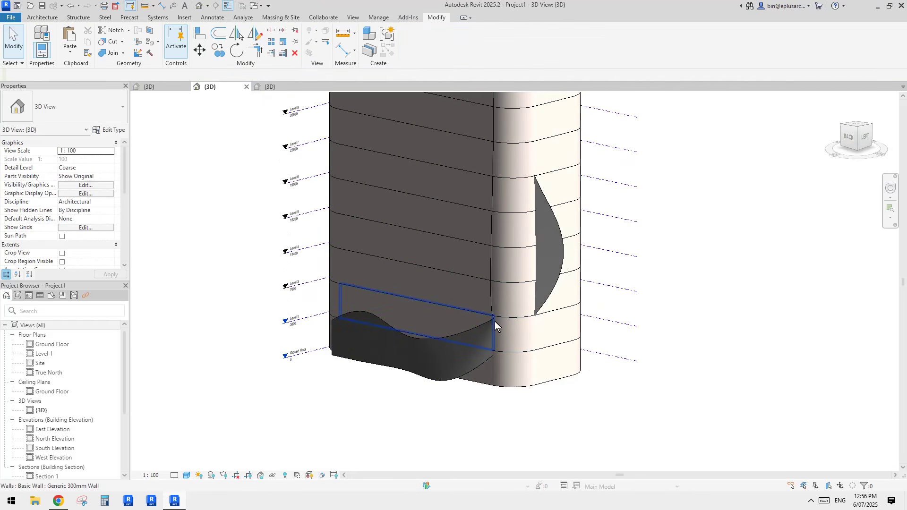
{"action": "left_click", "coordinate": [484, 337]}
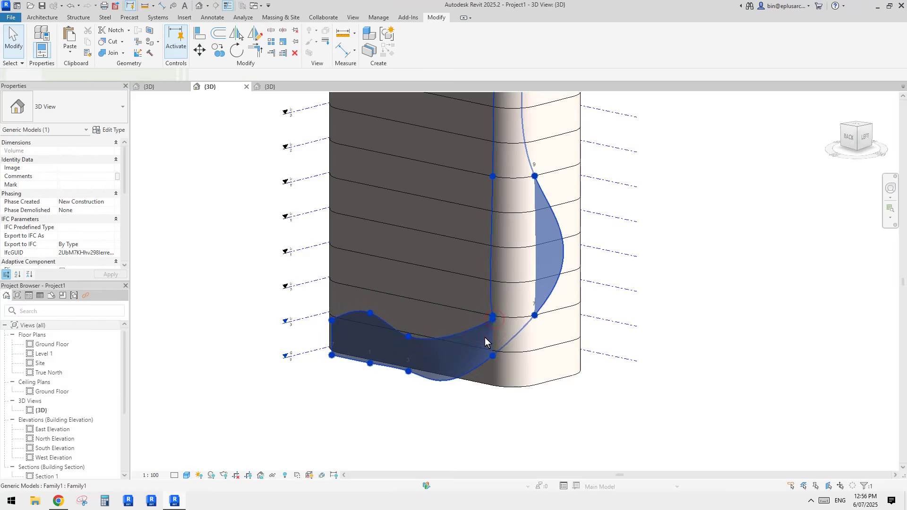
{"action": "scroll", "coordinate": [496, 314], "scroll_direction": "up", "scroll_amount": 2}
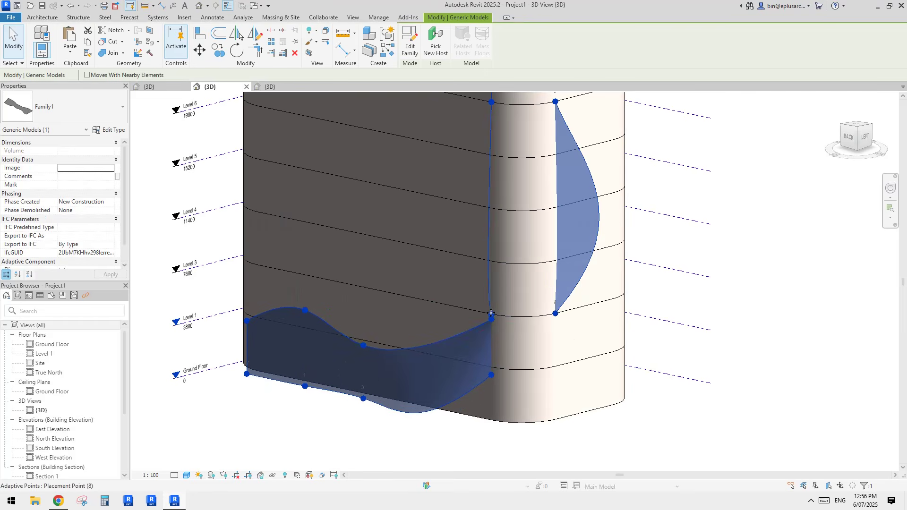
{"action": "left_click", "coordinate": [491, 313]}
{"action": "left_click_drag", "start_coordinate": [493, 301], "coordinate": [492, 259]}
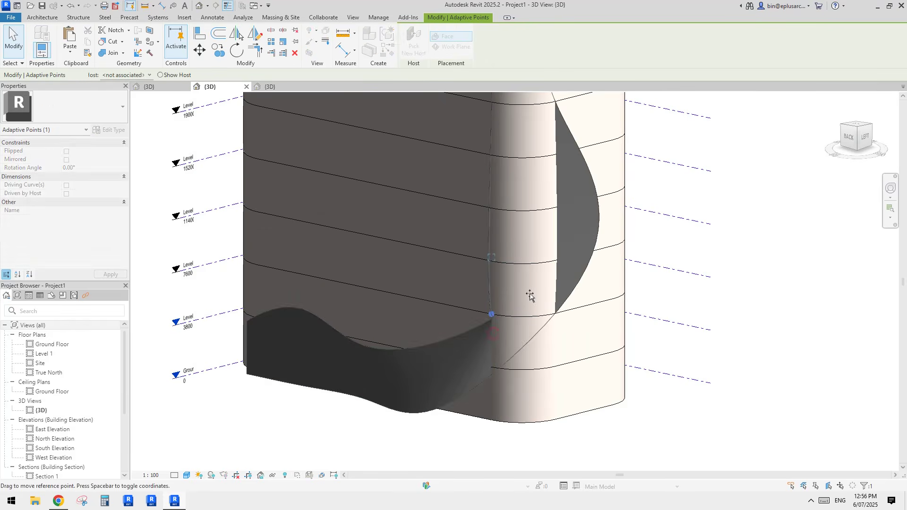
{"action": "middle_click_drag", "start_coordinate": [449, 247], "coordinate": [521, 240], "text": "shift"}
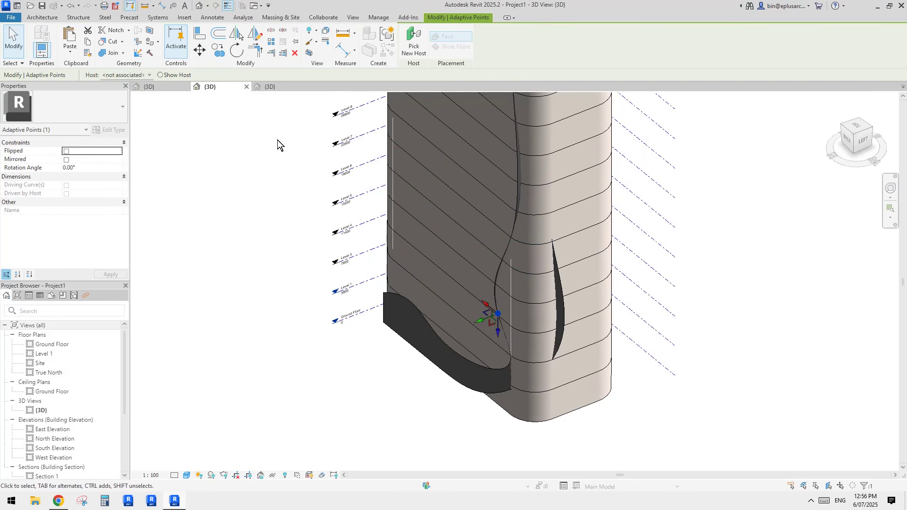
{"action": "key", "text": "Escape"}
Examine the reference lines joining the paired adaptive points in Family1 and compare them with the surface on the tower.
{"action": "left_click", "coordinate": [258, 88]}
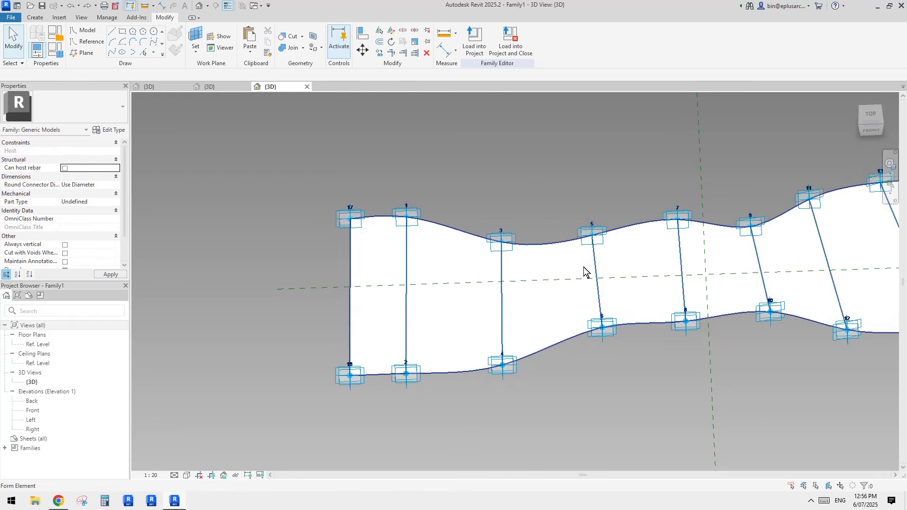
{"action": "middle_click_drag", "start_coordinate": [610, 262], "coordinate": [607, 244]}
{"action": "left_click", "coordinate": [518, 280]}
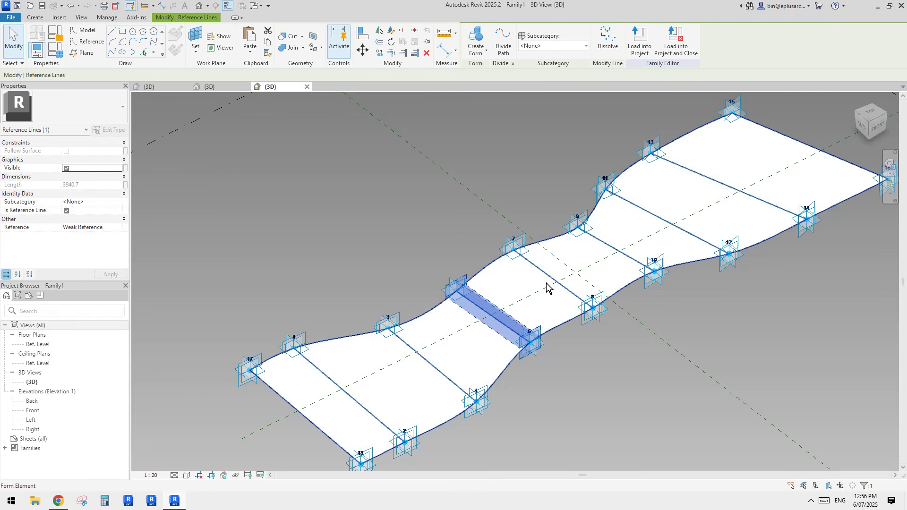
{"action": "scroll", "coordinate": [547, 280], "scroll_direction": "down", "scroll_amount": 2}
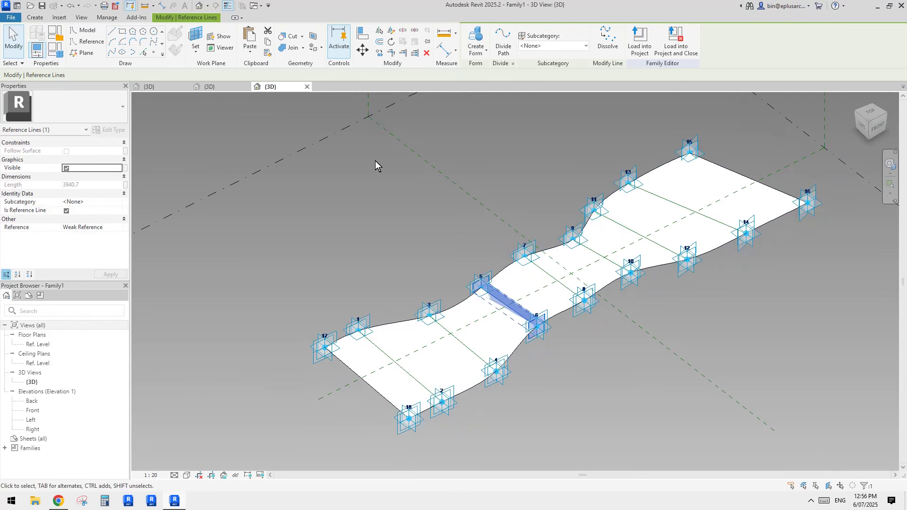
{"action": "left_click", "coordinate": [221, 88]}
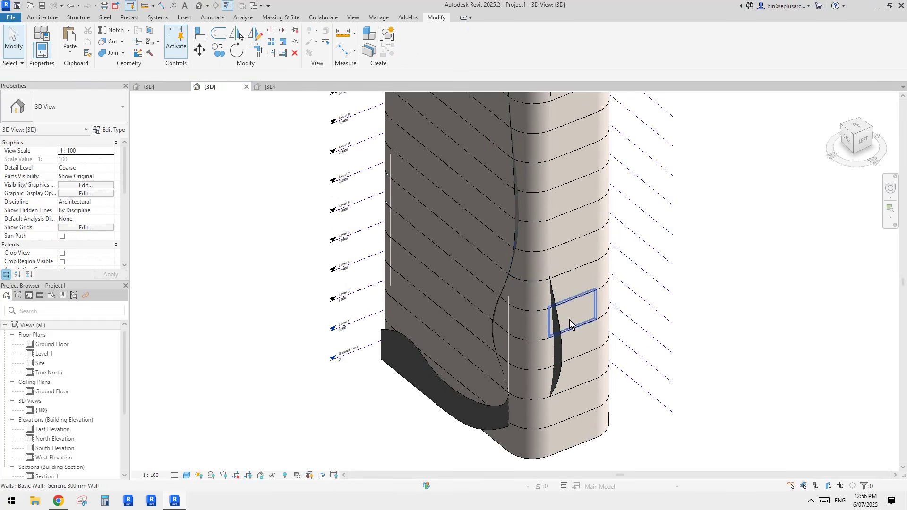
{"action": "middle_click_drag", "start_coordinate": [541, 274], "coordinate": [551, 315]}
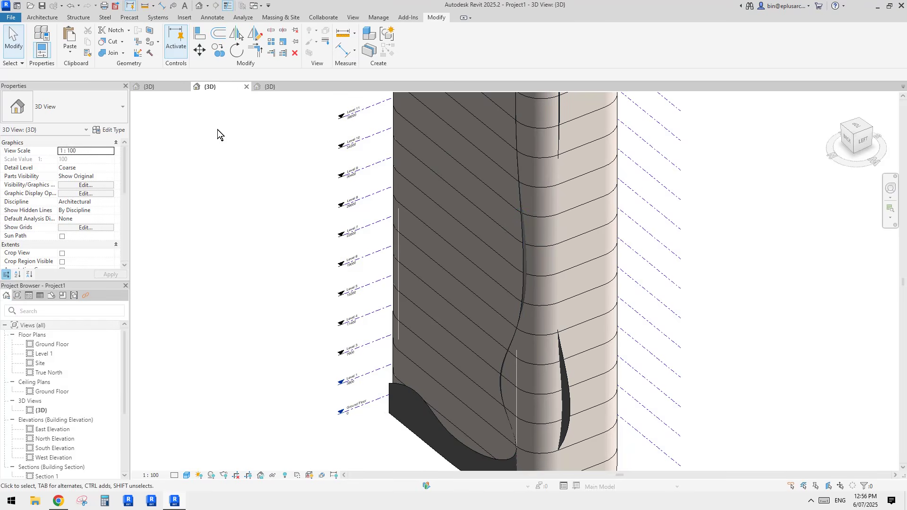
Temporarily hide the surface form in Family1, leaving only the adaptive points and their reference lines displayed.
{"action": "left_click", "coordinate": [273, 88]}
{"action": "middle_click_drag", "start_coordinate": [588, 233], "coordinate": [683, 213], "text": "shift"}
{"action": "left_click", "coordinate": [677, 217]}
{"action": "scroll", "coordinate": [678, 216], "scroll_direction": "up", "scroll_amount": 2}
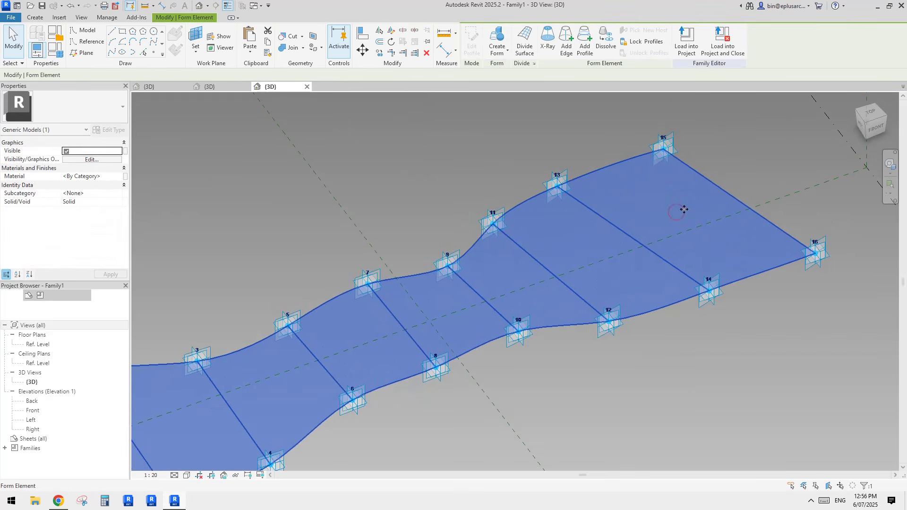
{"action": "scroll", "coordinate": [659, 214], "scroll_direction": "up", "scroll_amount": 1}
{"action": "key", "text": "h"}
{"action": "key", "text": "h"}
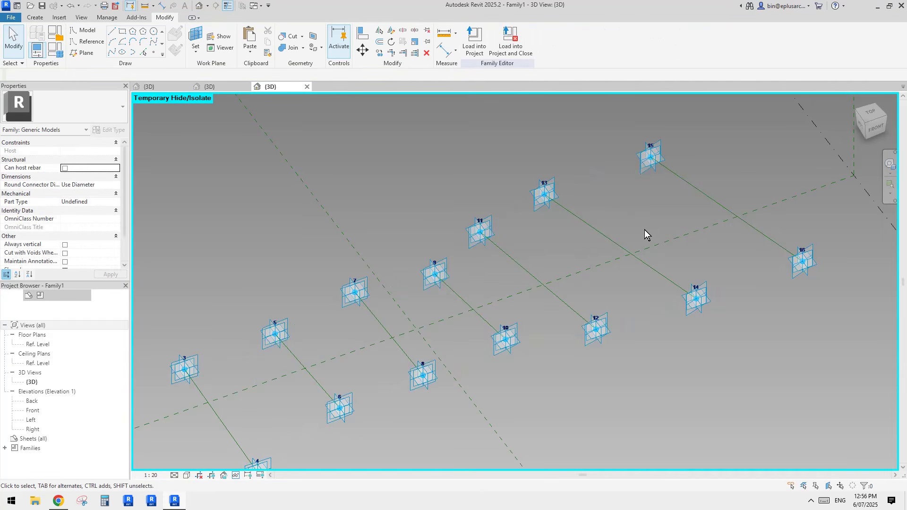
Place one reference point near the middle of each reference line joining adaptive points 9–10, 11–12, 13–14 and 15–16.
{"action": "middle_click_drag", "start_coordinate": [643, 248], "coordinate": [610, 247], "text": "shift"}
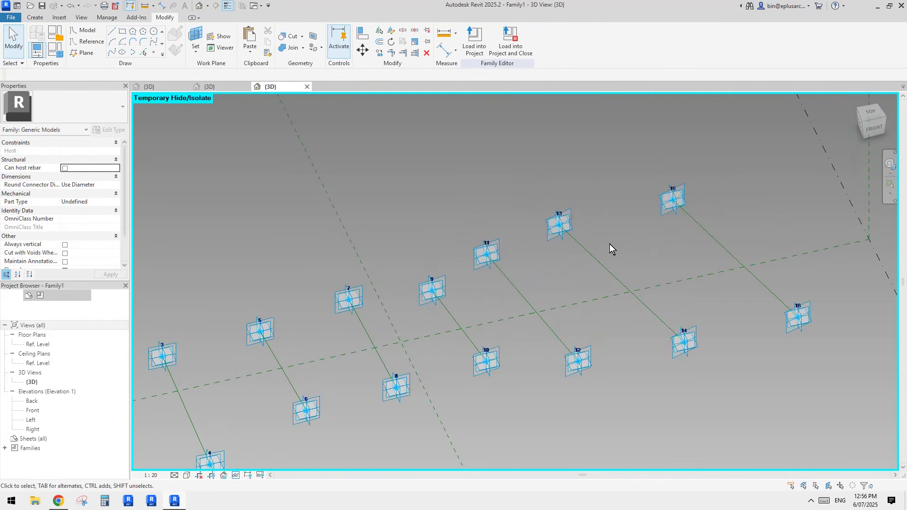
{"action": "left_click", "coordinate": [154, 52]}
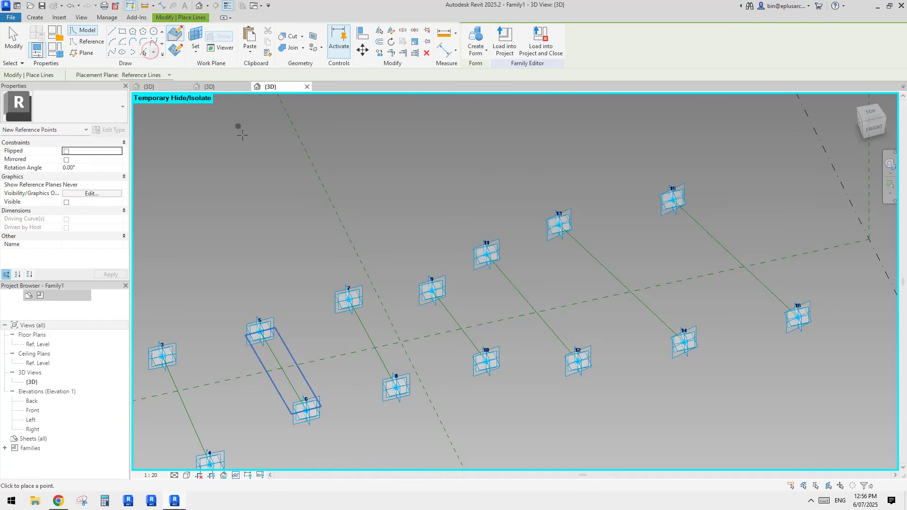
{"action": "left_click", "coordinate": [176, 34]}
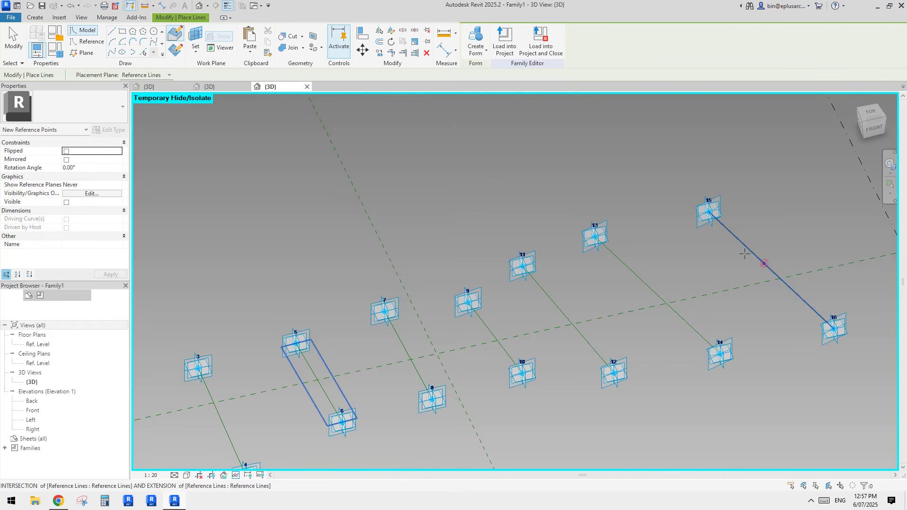
{"action": "left_click", "coordinate": [764, 263]}
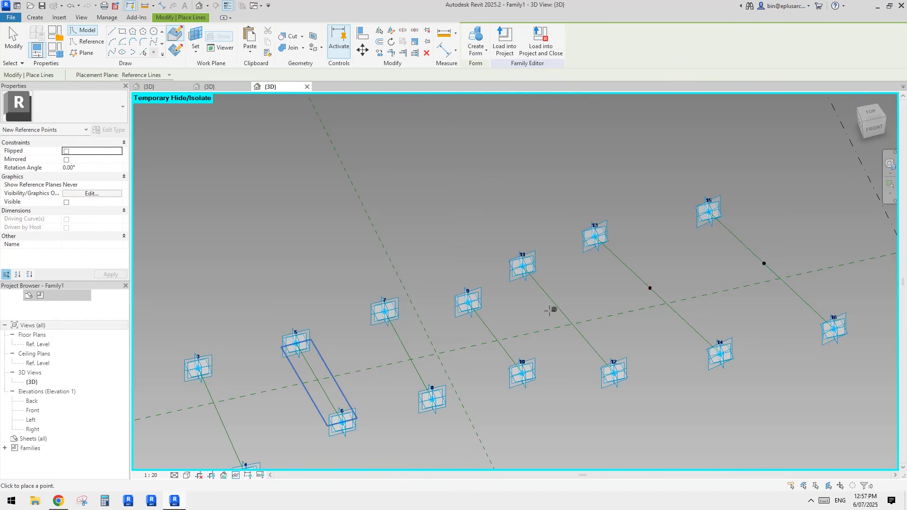
{"action": "scroll", "coordinate": [509, 332], "scroll_direction": "down", "scroll_amount": 1}
{"action": "middle_click_drag", "start_coordinate": [508, 332], "coordinate": [595, 266]}
{"action": "left_click", "coordinate": [581, 266]}
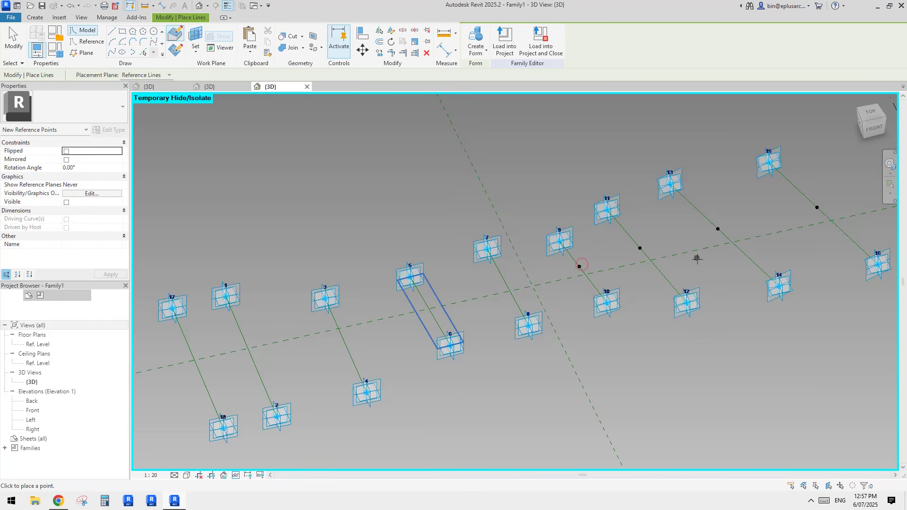
{"action": "middle_click_drag", "start_coordinate": [697, 258], "coordinate": [558, 318]}
{"action": "key", "text": "Escape"}
Select the four new midpoint reference points and make them driving points for their reference lines.
{"action": "left_click_drag", "start_coordinate": [649, 256], "coordinate": [696, 280]}
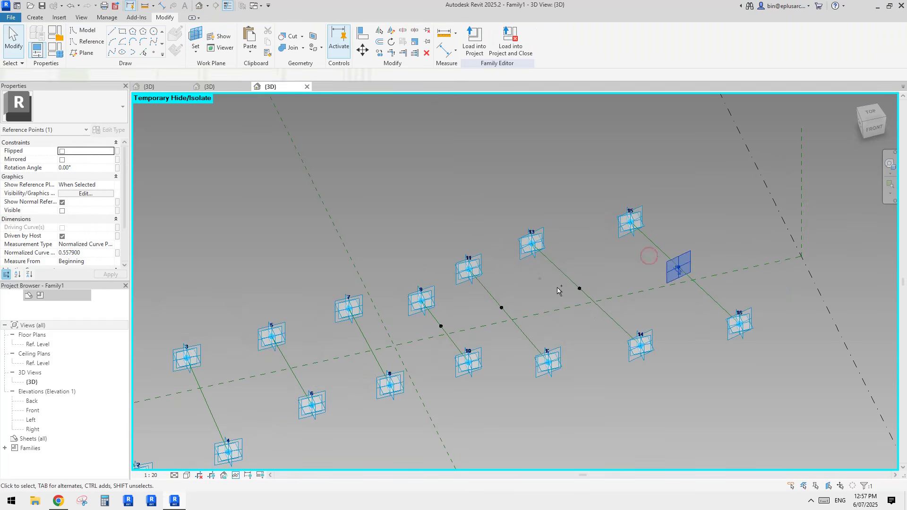
{"action": "left_click_drag", "start_coordinate": [540, 280], "coordinate": [598, 299], "text": "ctrl"}
{"action": "left_click_drag", "start_coordinate": [479, 299], "coordinate": [525, 316], "text": "ctrl"}
{"action": "left_click_drag", "start_coordinate": [426, 321], "coordinate": [447, 333], "text": "ctrl"}
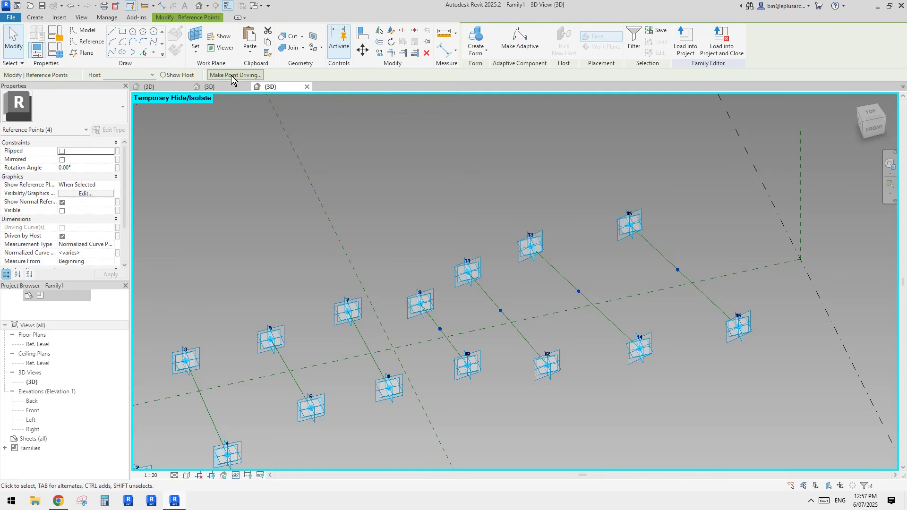
{"action": "left_click", "coordinate": [231, 75]}
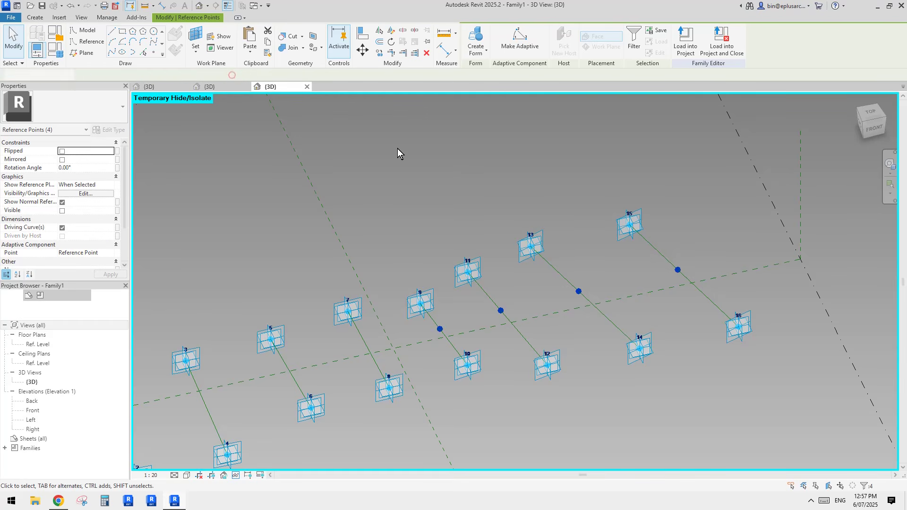
Raise the driving midpoint between adaptive points 15 and 16 vertically to bend its line into a curve.
{"action": "left_click", "coordinate": [702, 263]}
{"action": "left_click", "coordinate": [677, 270]}
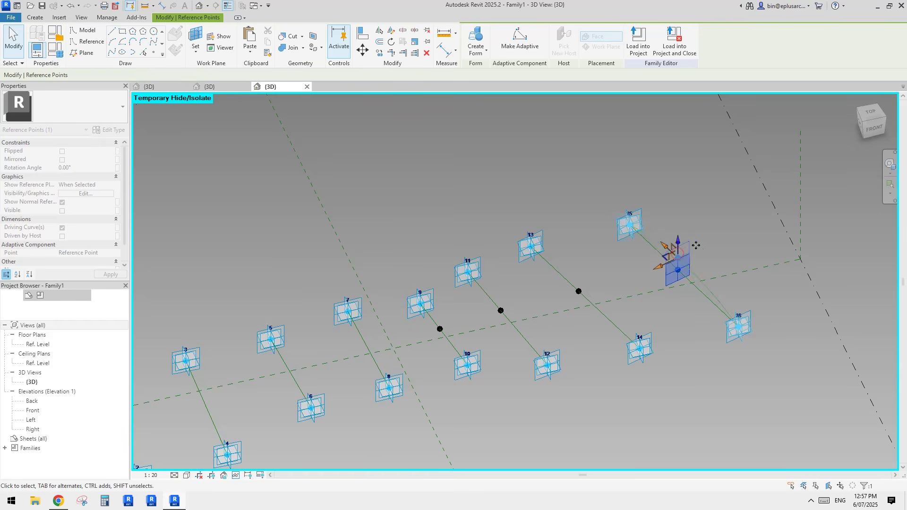
{"action": "middle_click_drag", "start_coordinate": [696, 245], "coordinate": [614, 236], "text": "shift"}
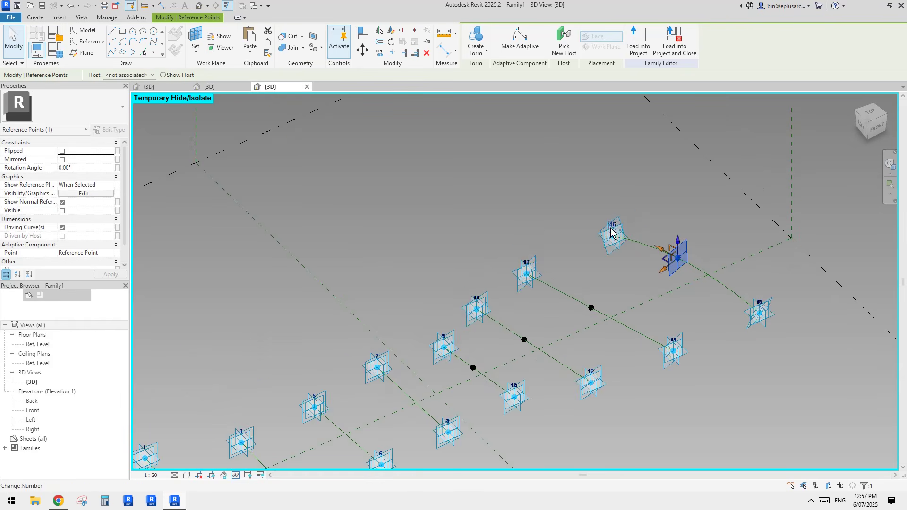
{"action": "middle_click_drag", "start_coordinate": [672, 253], "coordinate": [683, 254]}
Select all four driving midpoints and convert them into adaptive placement points.
{"action": "left_click_drag", "start_coordinate": [666, 222], "coordinate": [716, 277]}
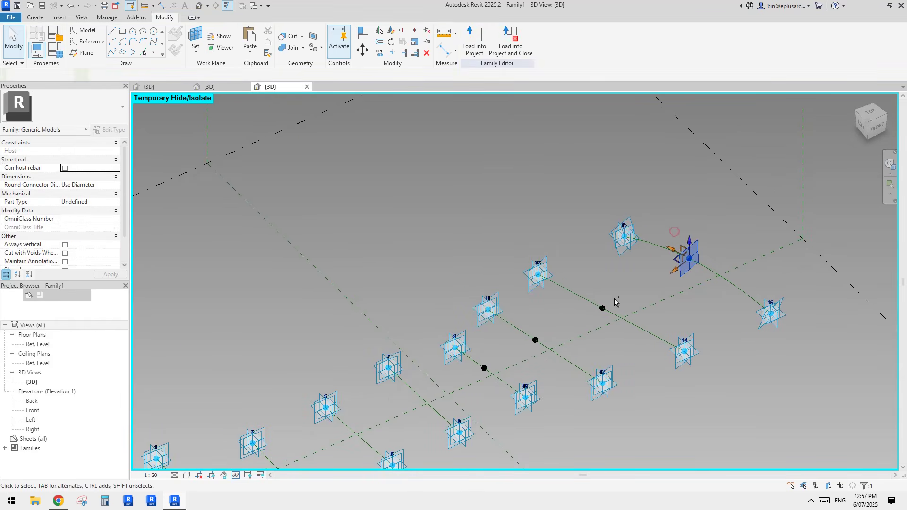
{"action": "left_click", "coordinate": [602, 308], "text": "ctrl"}
{"action": "left_click", "coordinate": [535, 341], "text": "ctrl"}
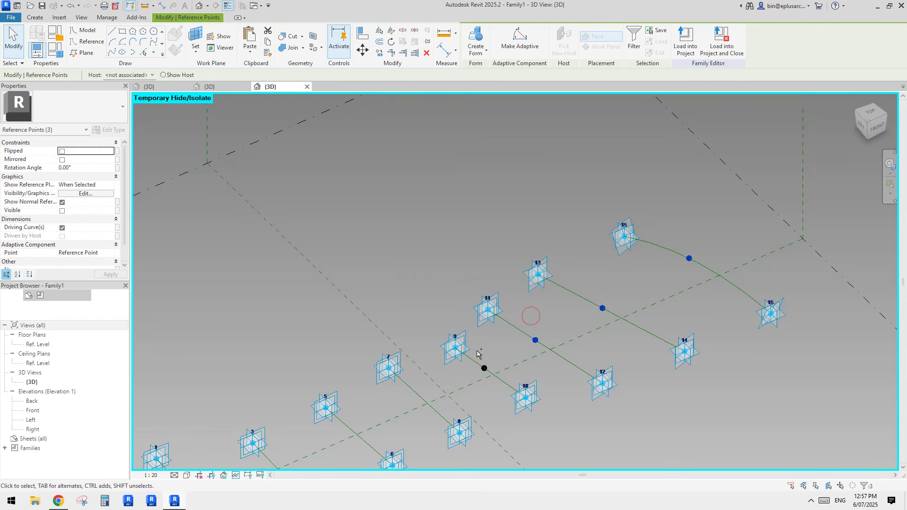
{"action": "left_click", "coordinate": [484, 368], "text": "ctrl"}
{"action": "middle_click_drag", "start_coordinate": [484, 368], "coordinate": [466, 378]}
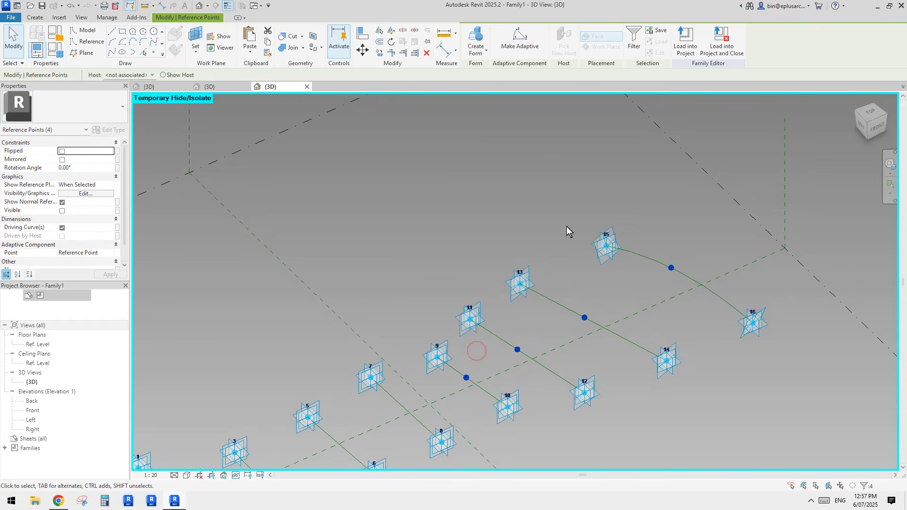
{"action": "left_click", "coordinate": [518, 47]}
{"action": "middle_click_drag", "start_coordinate": [658, 293], "coordinate": [648, 251]}
{"action": "scroll", "coordinate": [648, 251], "scroll_direction": "down", "scroll_amount": 1}
{"action": "key", "text": "Escape"}
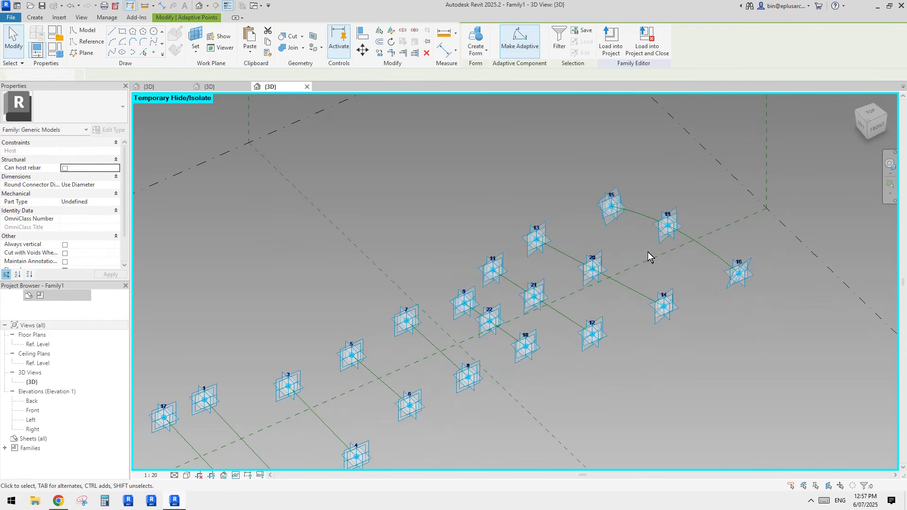
Try to load Family1 into Project1, overwriting the existing version.
{"action": "middle_click_drag", "start_coordinate": [527, 319], "coordinate": [500, 301], "text": "shift"}
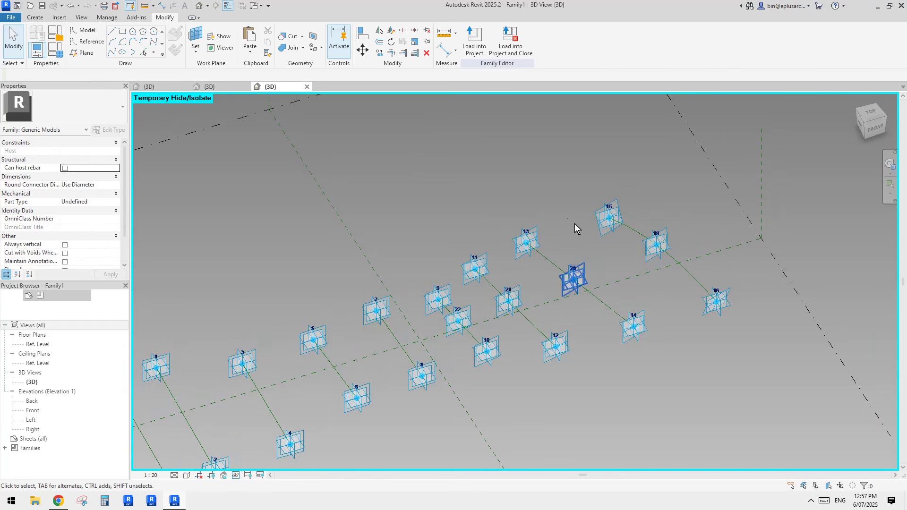
{"action": "left_click", "coordinate": [474, 42]}
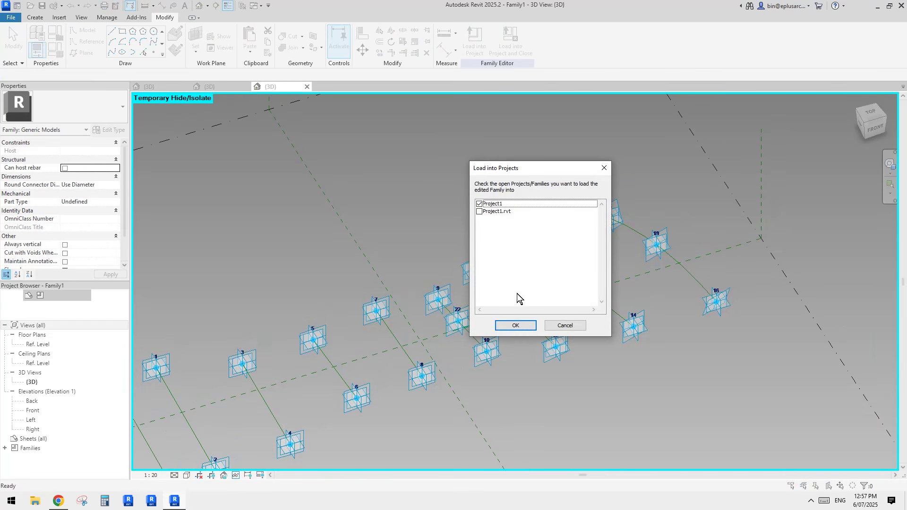
{"action": "left_click", "coordinate": [521, 327]}
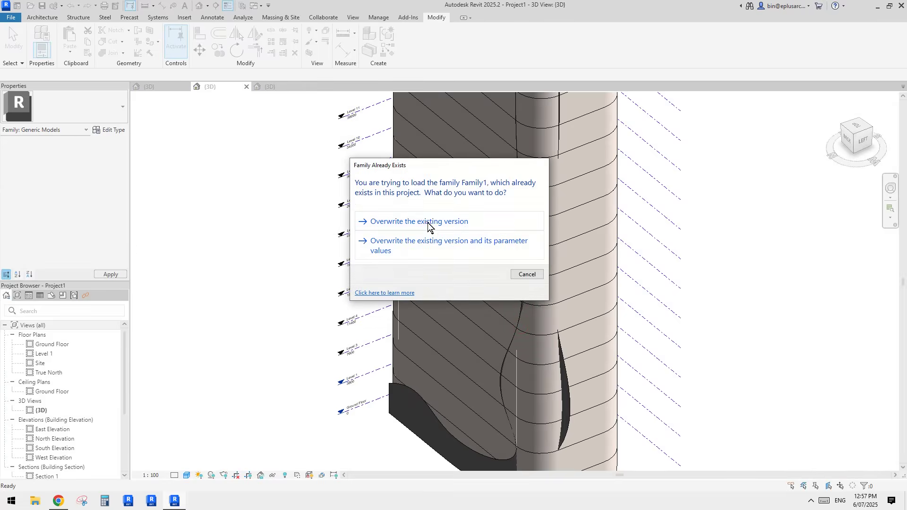
{"action": "left_click", "coordinate": [428, 222]}
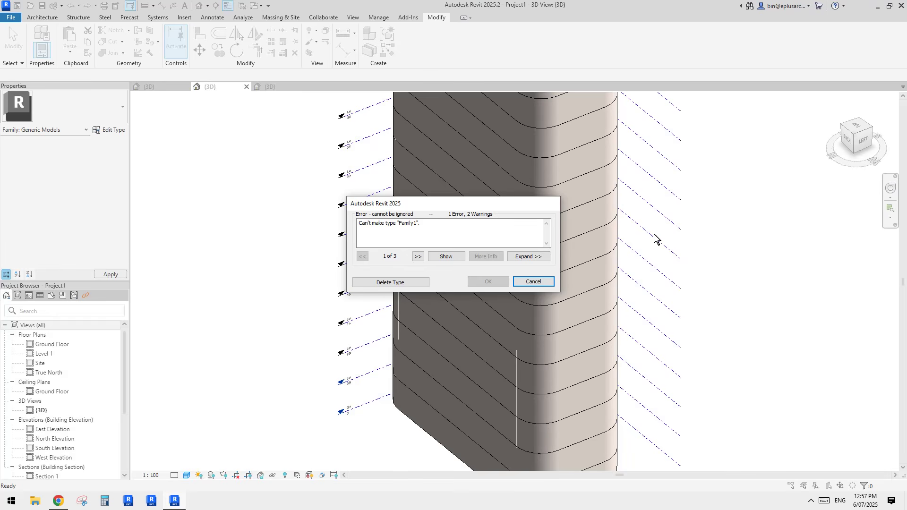
{"action": "key", "text": "Return"}
{"action": "key", "text": "Return"}
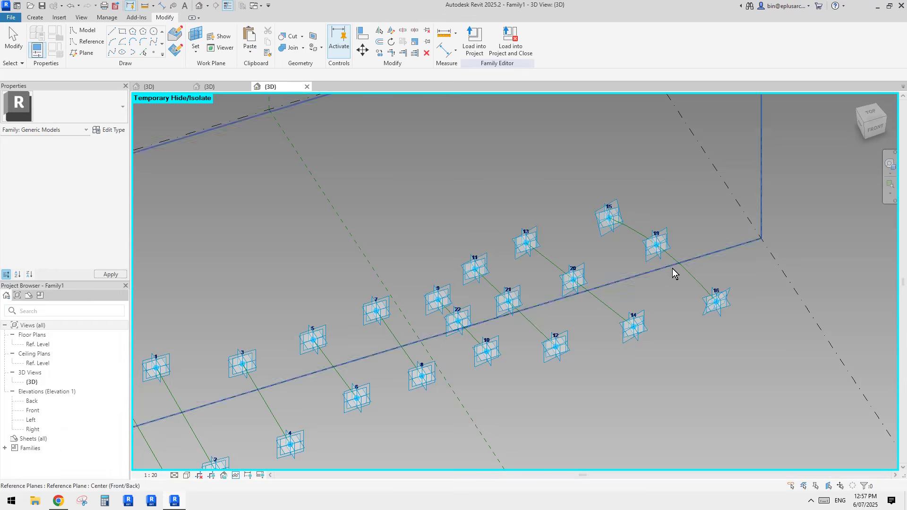
Lower placement point 19 vertically so its reference line runs straight between points 15 and 16.
{"action": "middle_click_drag", "start_coordinate": [653, 267], "coordinate": [655, 258], "text": "shift"}
{"action": "scroll", "coordinate": [655, 258], "scroll_direction": "down", "scroll_amount": 3}
{"action": "scroll", "coordinate": [654, 258], "scroll_direction": "up", "scroll_amount": 2}
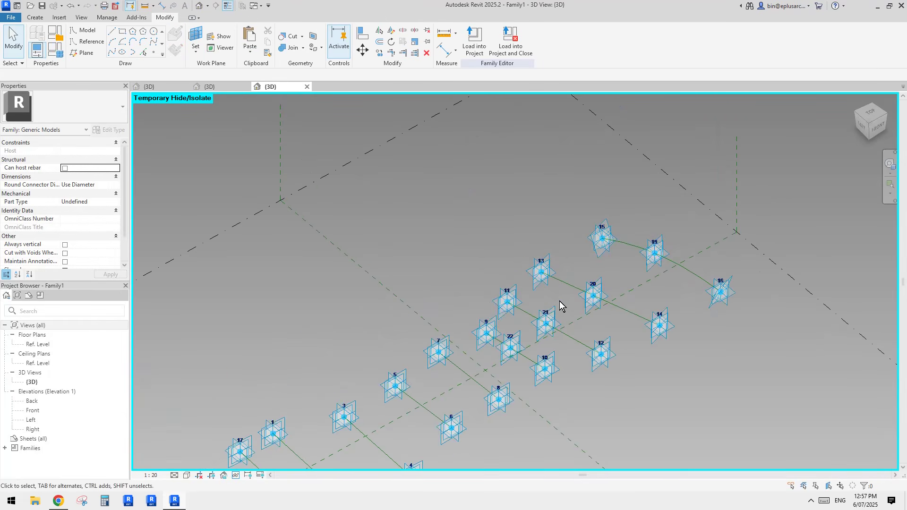
{"action": "middle_click_drag", "start_coordinate": [618, 303], "coordinate": [568, 250], "text": "shift"}
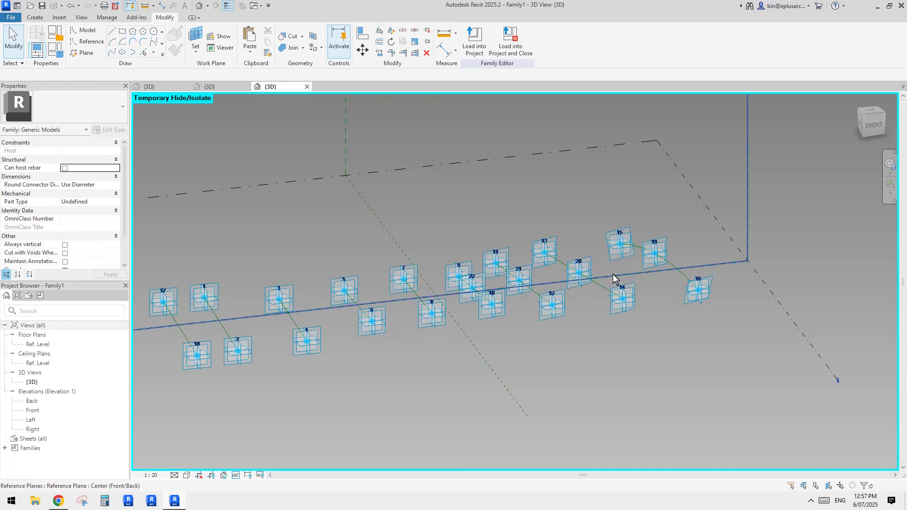
{"action": "middle_click_drag", "start_coordinate": [617, 277], "coordinate": [659, 256], "text": "shift"}
{"action": "left_click", "coordinate": [655, 254]}
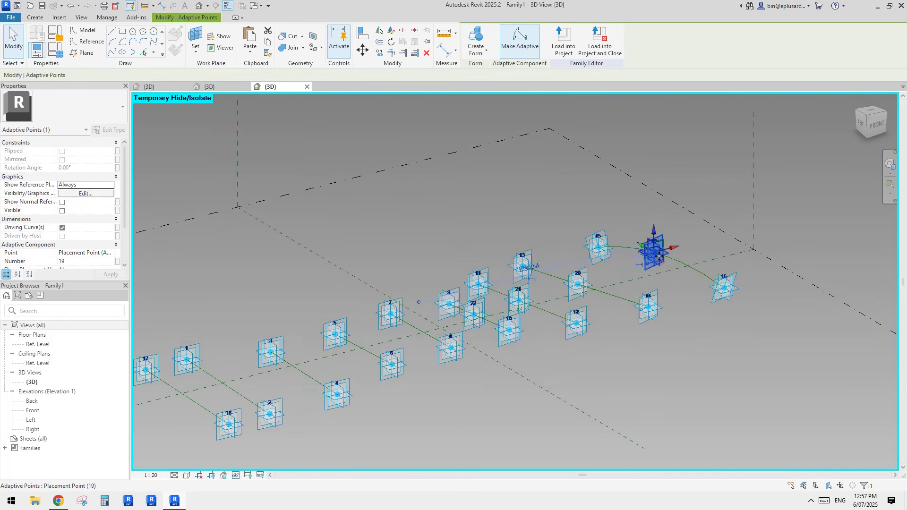
{"action": "left_click_drag", "start_coordinate": [654, 231], "coordinate": [654, 255]}
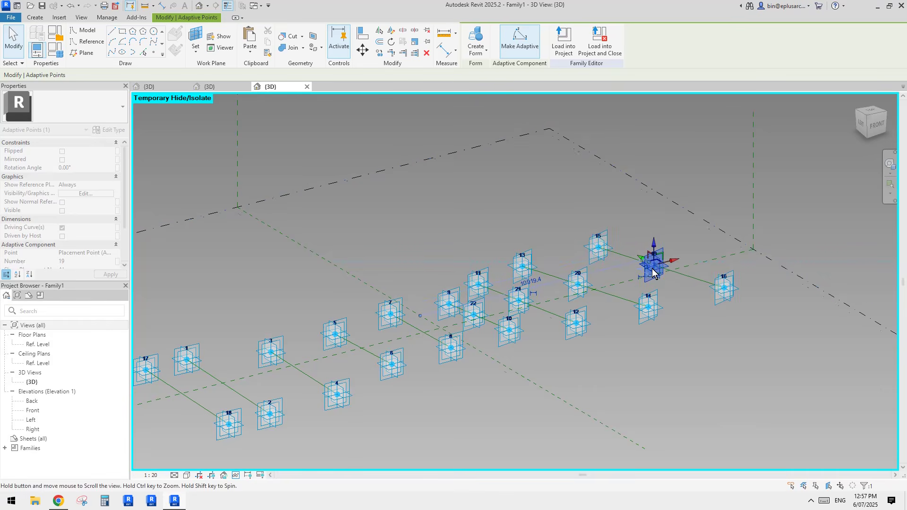
{"action": "middle_click_drag", "start_coordinate": [654, 255], "coordinate": [674, 298], "text": "shift"}
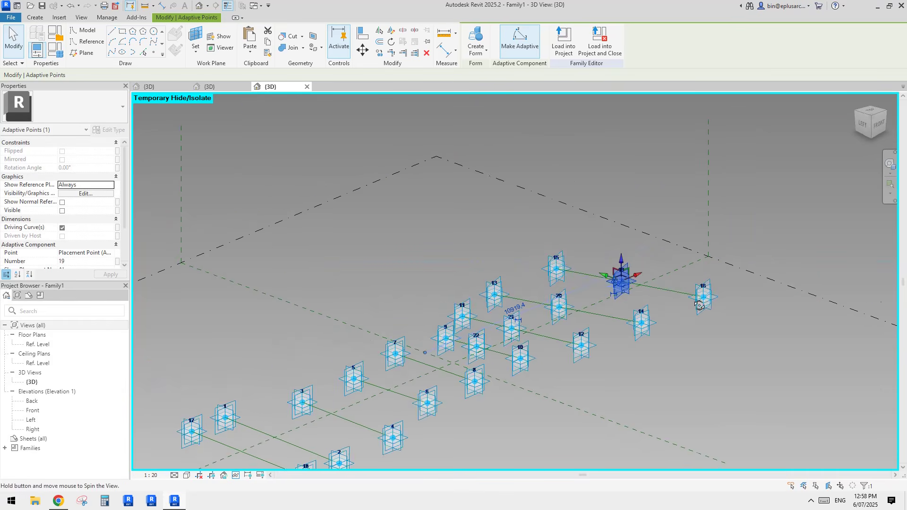
{"action": "middle_click_drag", "start_coordinate": [472, 330], "coordinate": [535, 311], "text": "shift"}
{"action": "middle_click_drag", "start_coordinate": [648, 293], "coordinate": [599, 310], "text": "shift"}
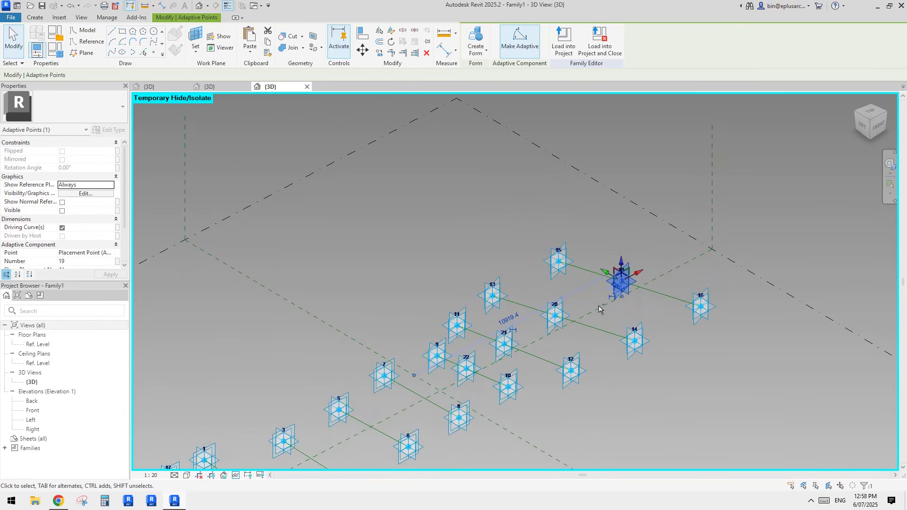
Load Family1 into Project1 again, overwriting the existing version of the family.
{"action": "left_click", "coordinate": [551, 46]}
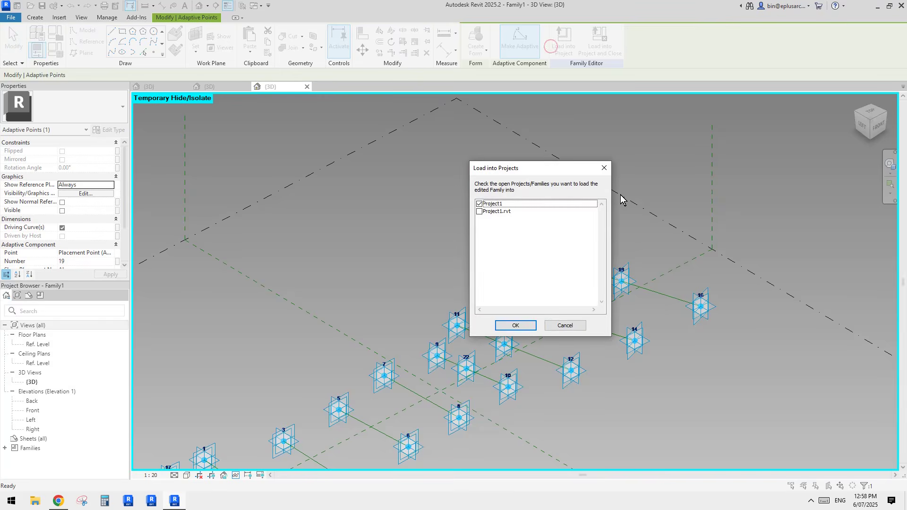
{"action": "left_click", "coordinate": [517, 324]}
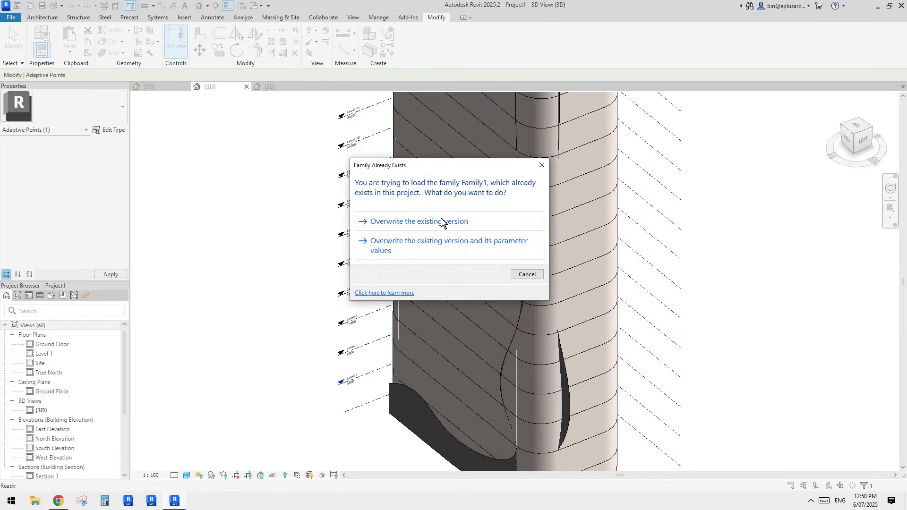
{"action": "left_click", "coordinate": [441, 222]}
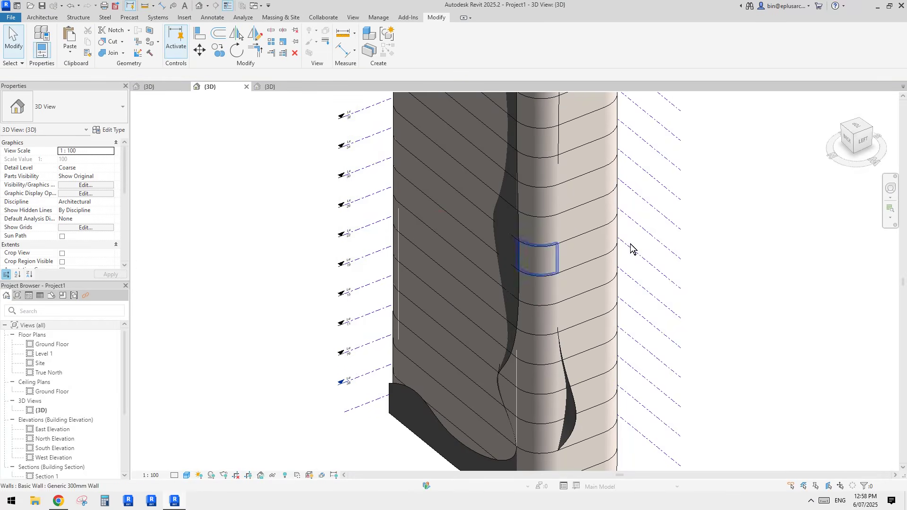
{"action": "scroll", "coordinate": [581, 302], "scroll_direction": "down", "scroll_amount": 3}
{"action": "scroll", "coordinate": [588, 299], "scroll_direction": "down", "scroll_amount": 2}
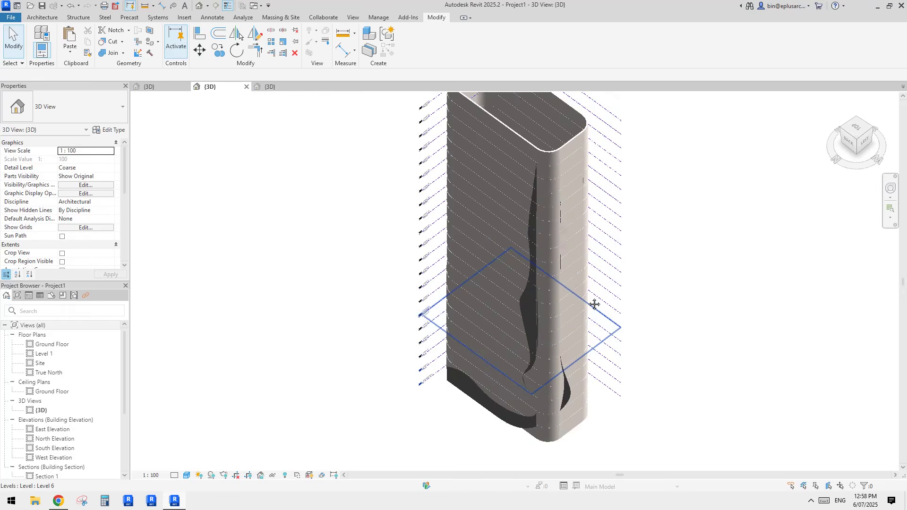
Return to Family1, select placement point 19 and examine its position between points 15 and 16.
{"action": "left_click", "coordinate": [268, 88]}
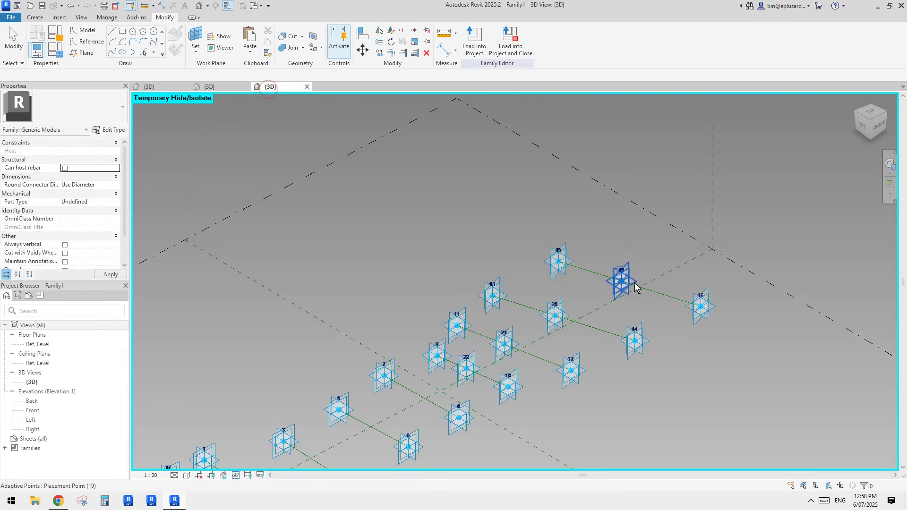
{"action": "left_click", "coordinate": [619, 293]}
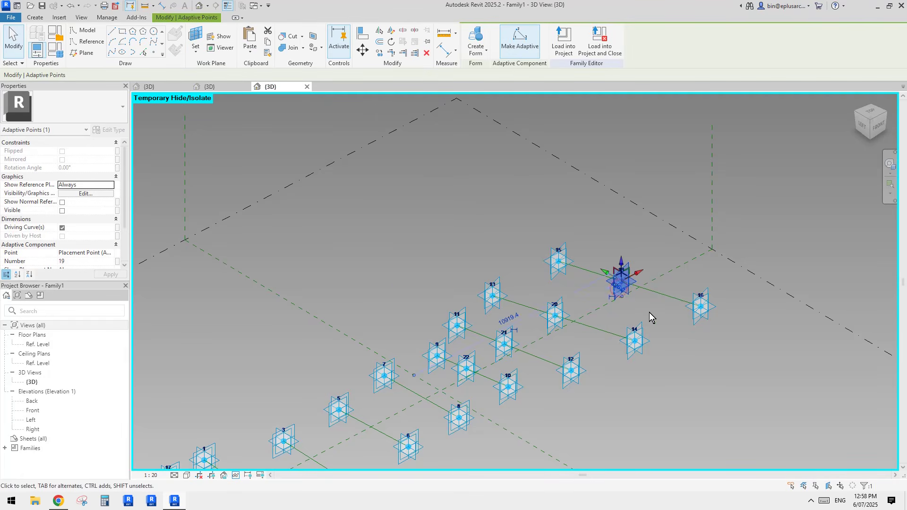
{"action": "middle_click_drag", "start_coordinate": [649, 313], "coordinate": [641, 281], "text": "shift"}
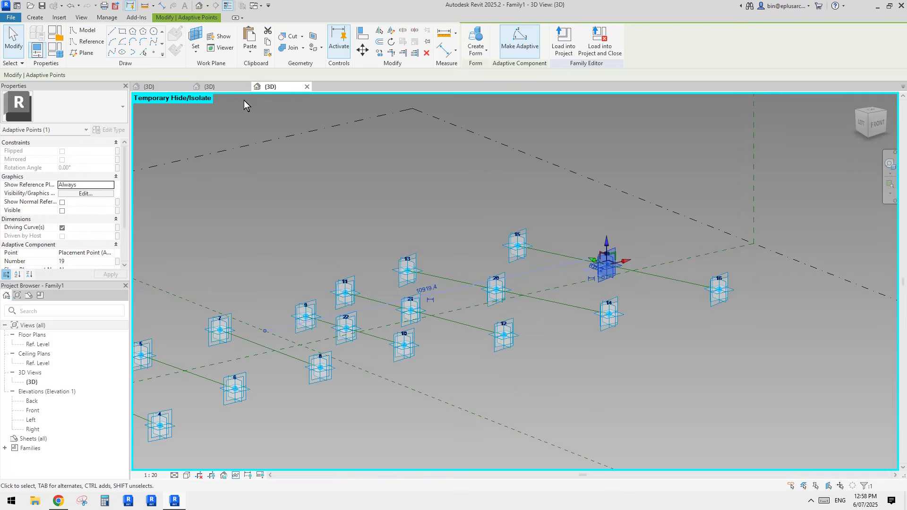
Switch to Project1 and temporarily isolate the adaptive surface on the tower to view it from the side.
{"action": "left_click", "coordinate": [228, 89]}
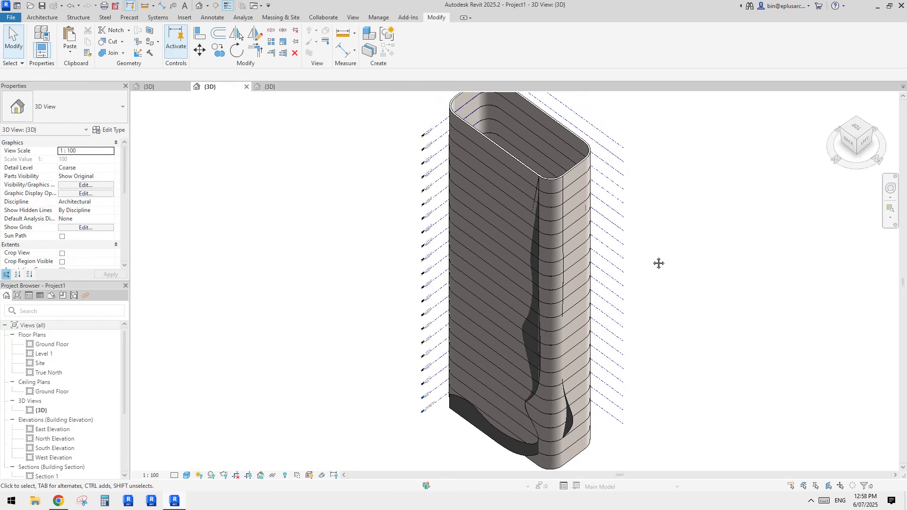
{"action": "left_click", "coordinate": [535, 259]}
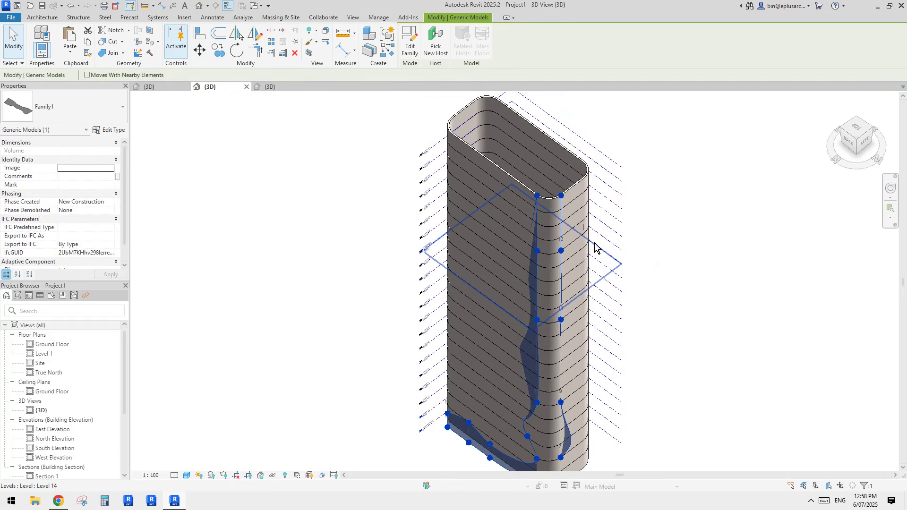
{"action": "key", "text": "i"}
{"action": "left_click", "coordinate": [620, 260]}
{"action": "middle_click_drag", "start_coordinate": [621, 261], "coordinate": [534, 255], "text": "shift"}
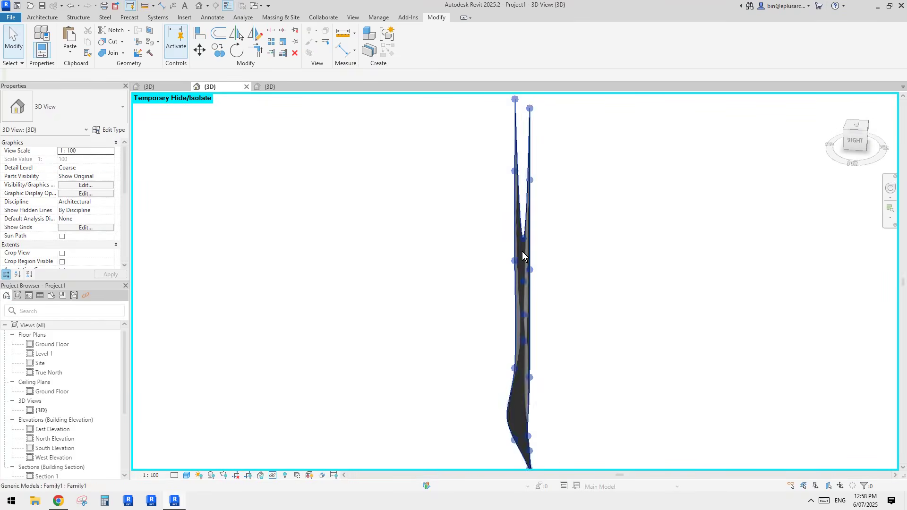
Examine the isolated surface's adaptive points from the back in wireframe.
{"action": "middle_click_drag", "start_coordinate": [522, 321], "coordinate": [640, 235], "text": "shift"}
{"action": "left_click", "coordinate": [853, 141]}
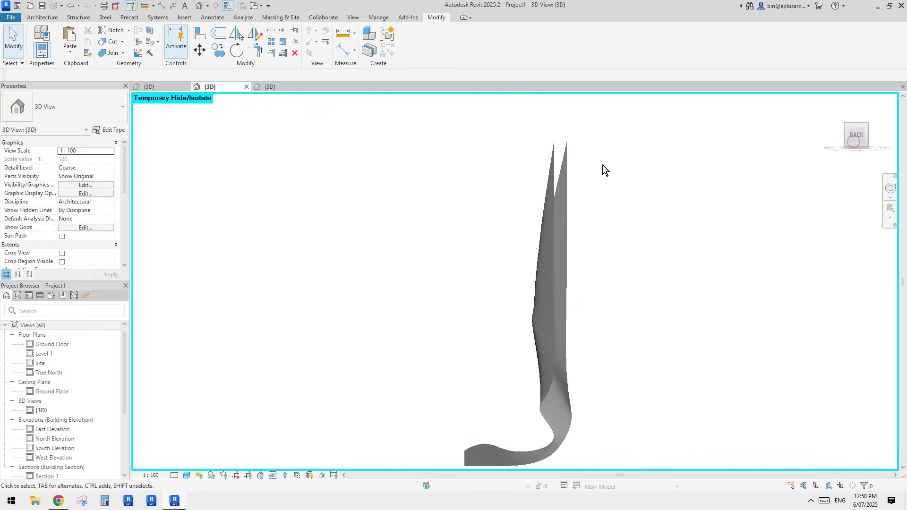
{"action": "scroll", "coordinate": [596, 245], "scroll_direction": "up", "scroll_amount": 3}
{"action": "middle_click_drag", "start_coordinate": [595, 245], "coordinate": [564, 246]}
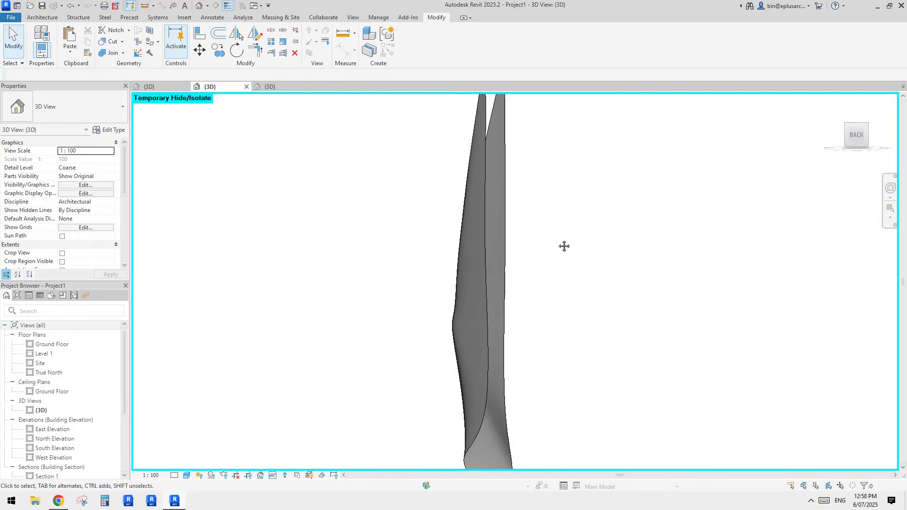
{"action": "scroll", "coordinate": [577, 242], "scroll_direction": "down", "scroll_amount": 2}
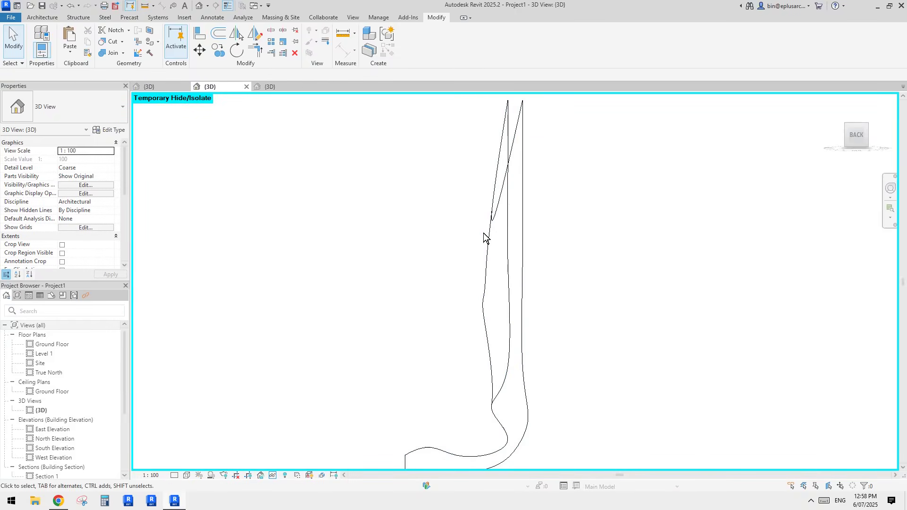
{"action": "middle_click_drag", "start_coordinate": [483, 234], "coordinate": [523, 197], "text": "shift"}
{"action": "left_click", "coordinate": [519, 203]}
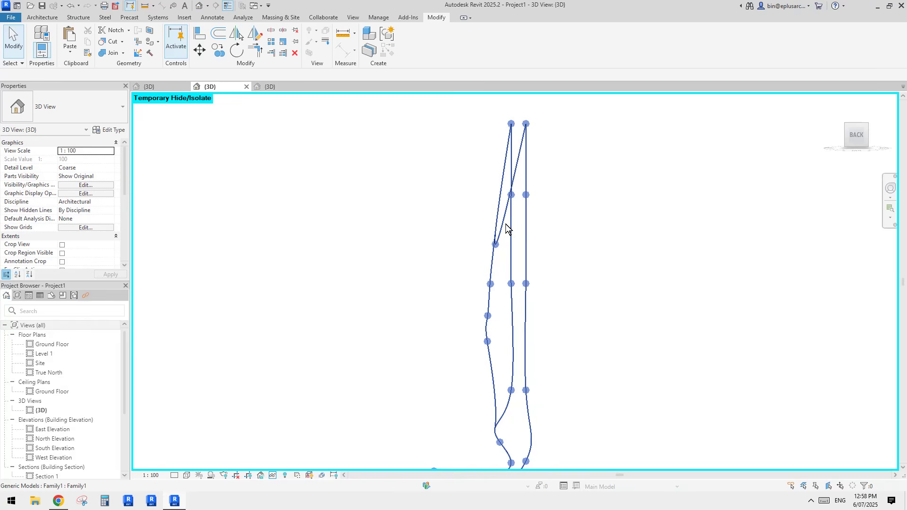
{"action": "scroll", "coordinate": [509, 235], "scroll_direction": "up", "scroll_amount": 1}
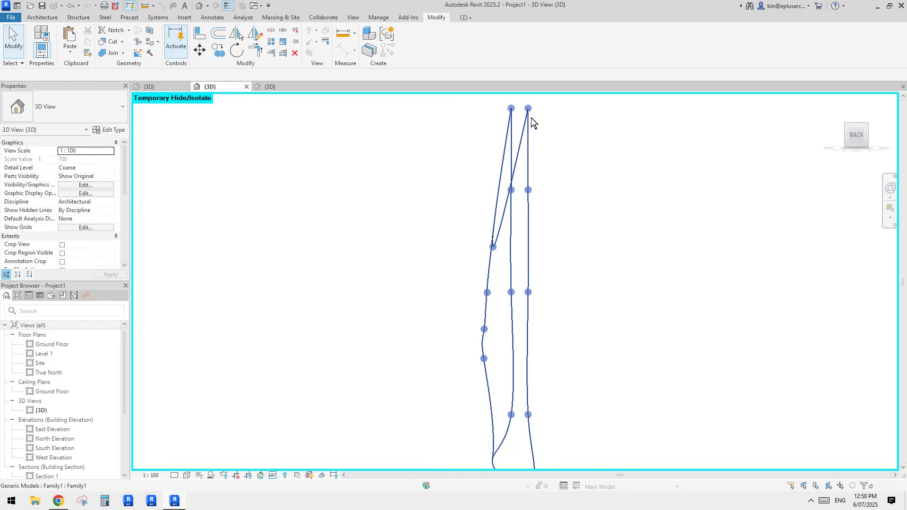
Try to raise placement point 19 vertically toward the upper tips of the surface.
{"action": "left_click", "coordinate": [502, 247]}
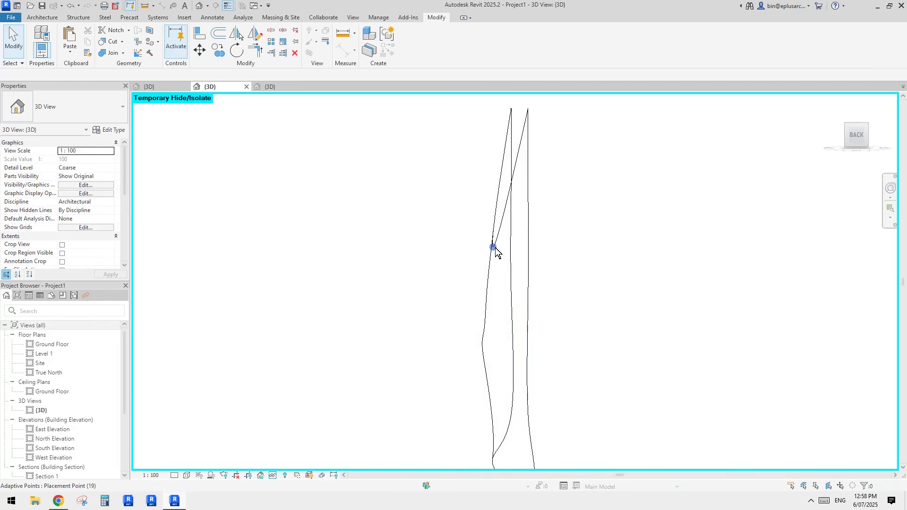
{"action": "left_click", "coordinate": [493, 247]}
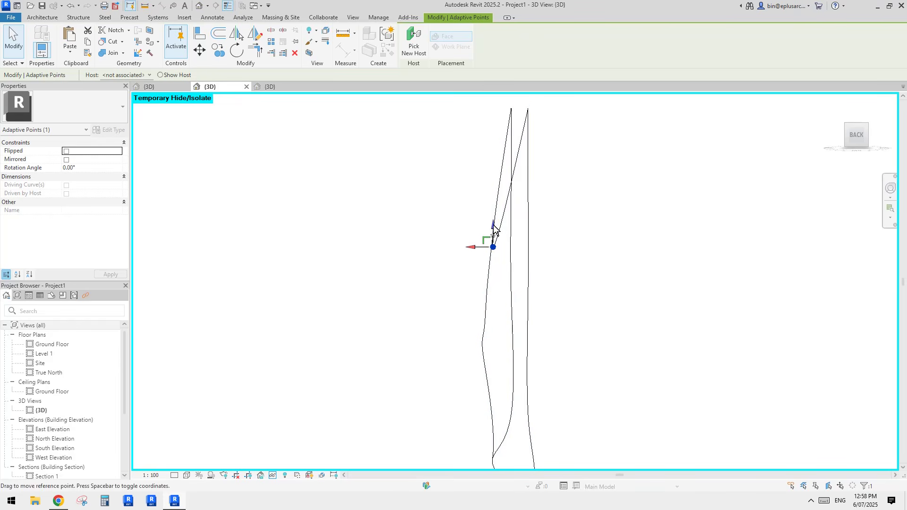
{"action": "left_click_drag", "start_coordinate": [494, 229], "coordinate": [494, 127]}
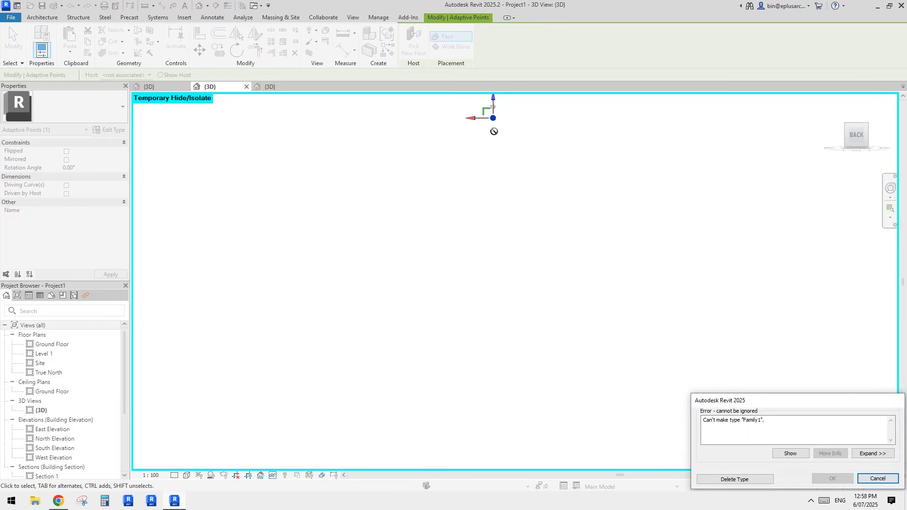
{"action": "key", "text": "Escape"}
Shift placement points 19, 20, 21 and 22 horizontally toward the surface's two long vertical edges and show the result shaded.
{"action": "left_click", "coordinate": [493, 248]}
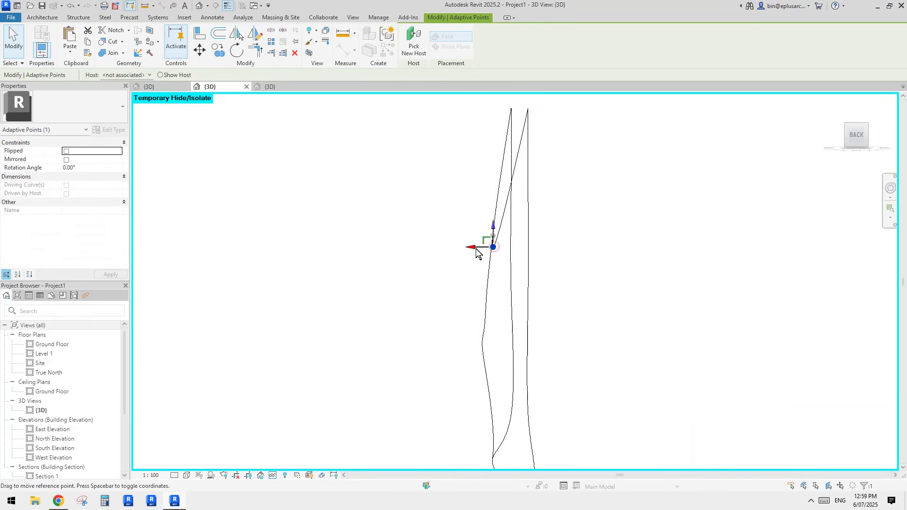
{"action": "left_click_drag", "start_coordinate": [493, 247], "coordinate": [503, 253]}
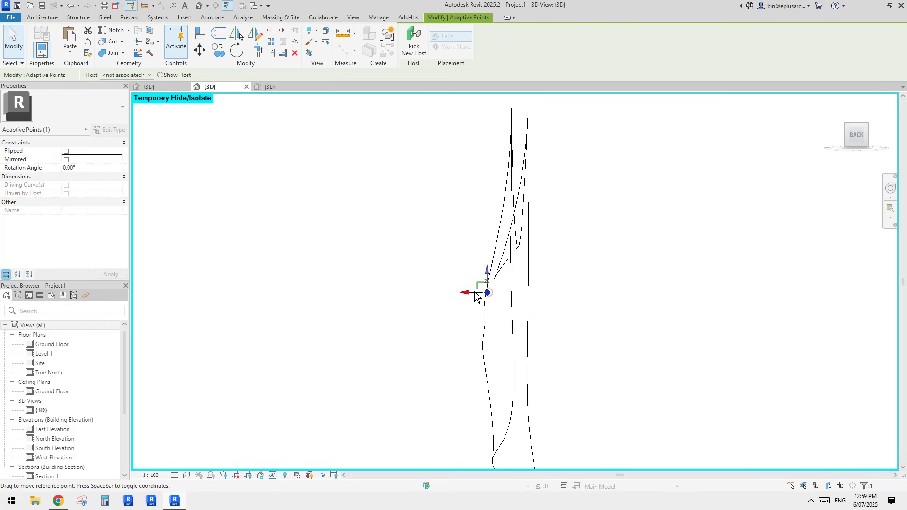
{"action": "left_click_drag", "start_coordinate": [475, 297], "coordinate": [466, 293]}
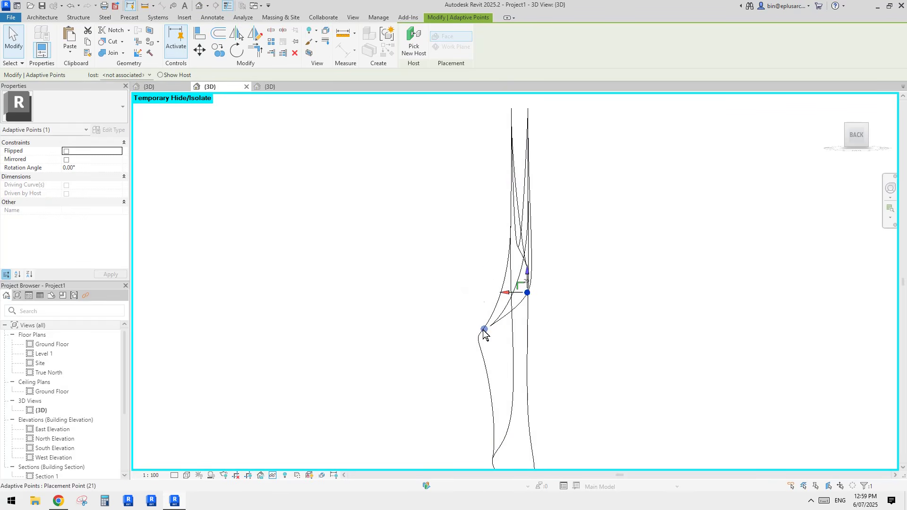
{"action": "left_click", "coordinate": [483, 331]}
{"action": "left_click_drag", "start_coordinate": [468, 327], "coordinate": [501, 331]}
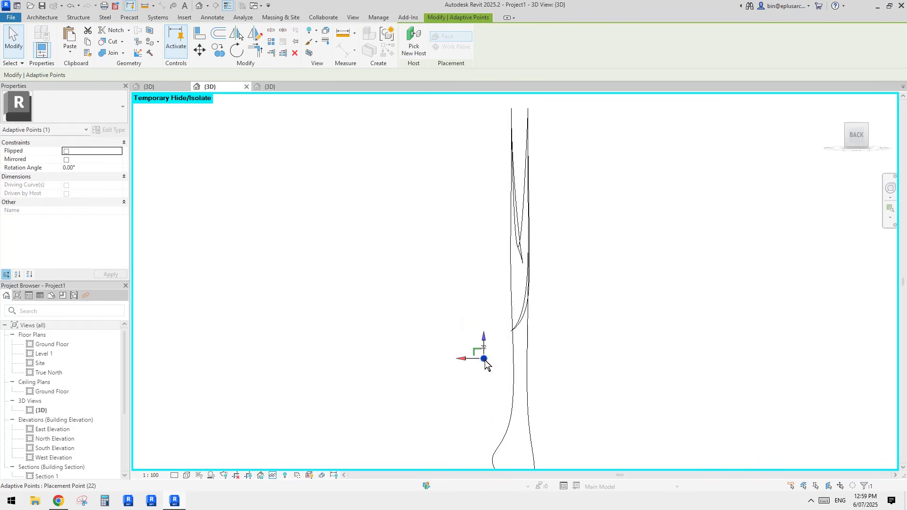
{"action": "left_click_drag", "start_coordinate": [486, 363], "coordinate": [516, 361]}
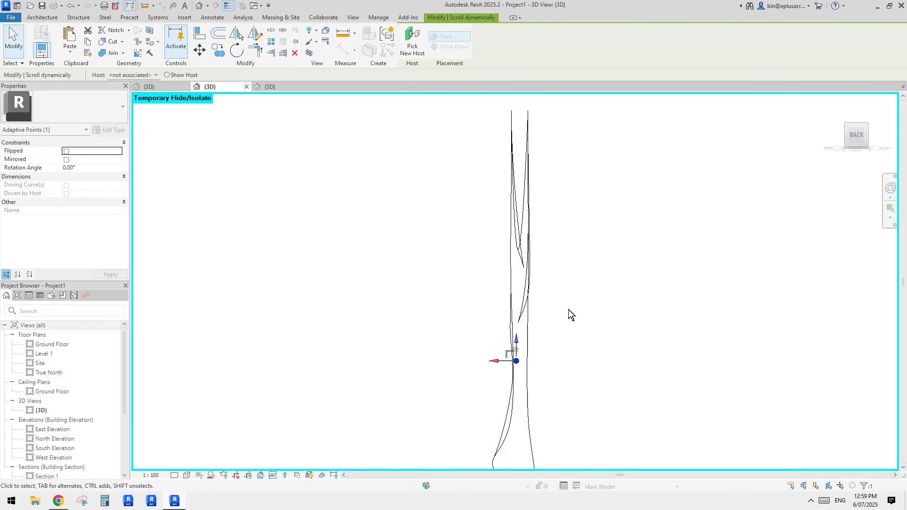
{"action": "mouse_move", "coordinate": [603, 290]}
{"action": "middle_mouse_down", "text": "shift"}
{"action": "mouse_move", "coordinate": [482, 304]}
{"action": "mouse_move", "coordinate": [531, 298]}
{"action": "middle_mouse_up", "text": "shift"}
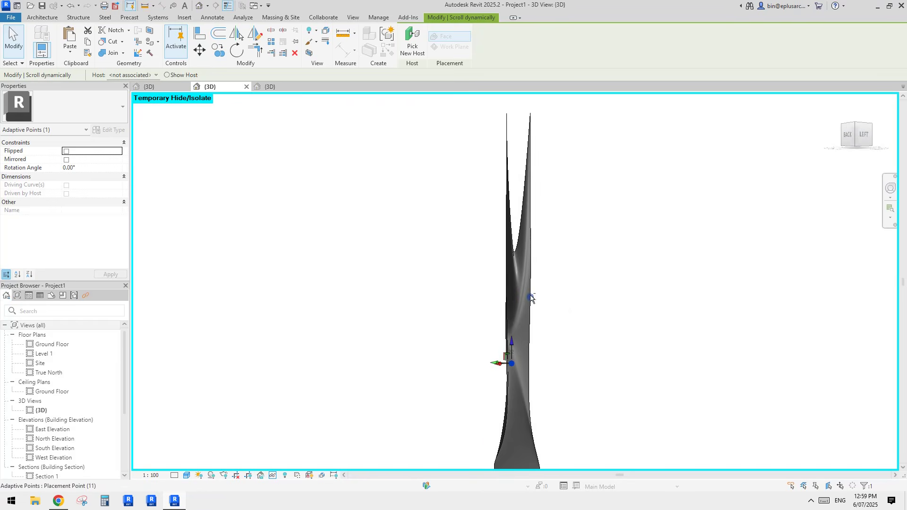
Raise the adaptive point at the bottom of the notch in the ribbon's top edge to just below the two top corners.
{"action": "left_click", "coordinate": [517, 254]}
{"action": "key", "text": "Escape"}
{"action": "left_click", "coordinate": [514, 254]}
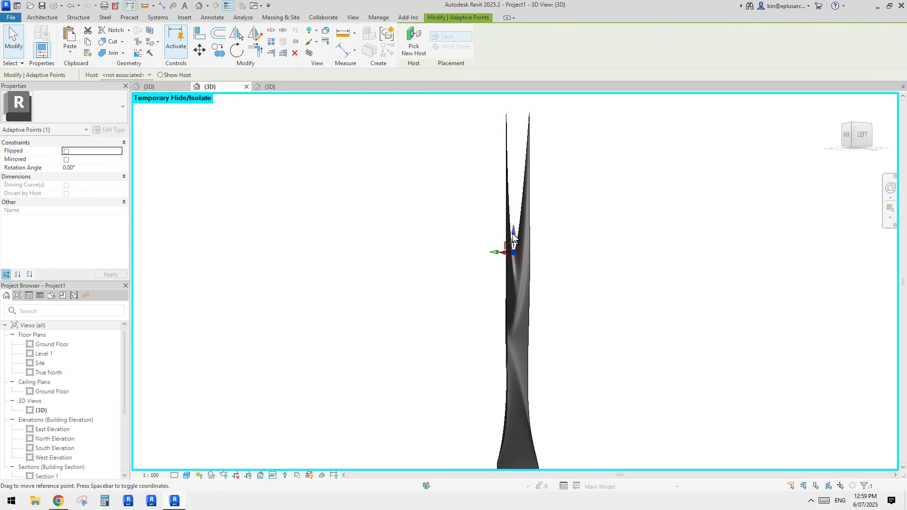
{"action": "left_click_drag", "start_coordinate": [524, 119], "coordinate": [524, 120]}
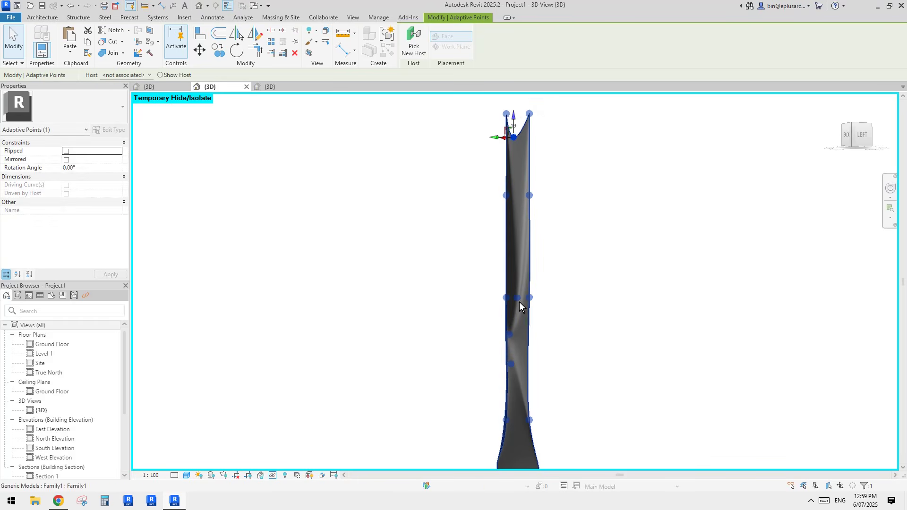
Spread the three interior adaptive points vertically so they sit level with the upper, middle and lower pairs of edge points.
{"action": "left_click", "coordinate": [518, 299]}
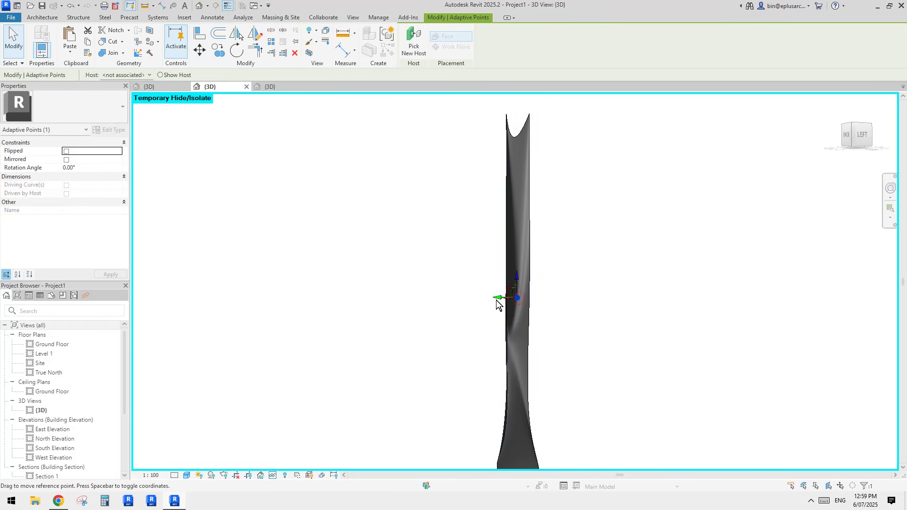
{"action": "left_click_drag", "start_coordinate": [517, 299], "coordinate": [506, 208]}
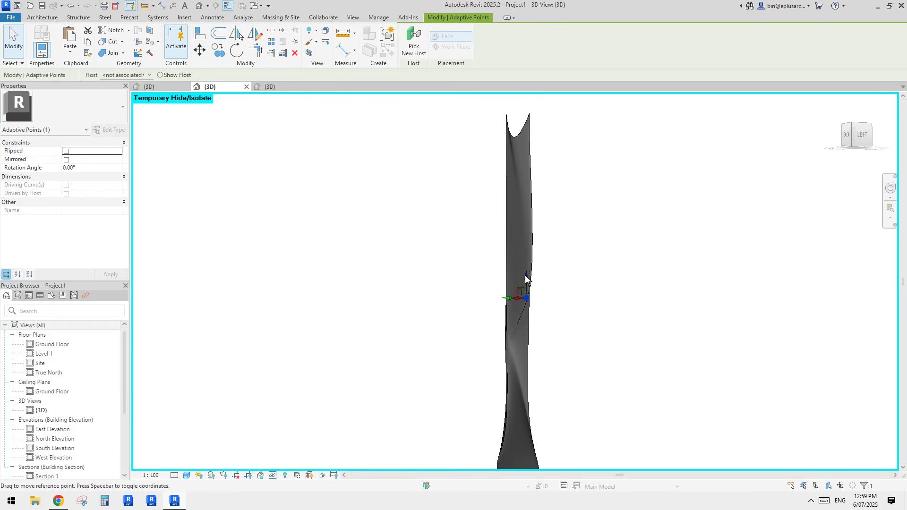
{"action": "left_click", "coordinate": [510, 332]}
{"action": "left_click_drag", "start_coordinate": [510, 326], "coordinate": [529, 296]}
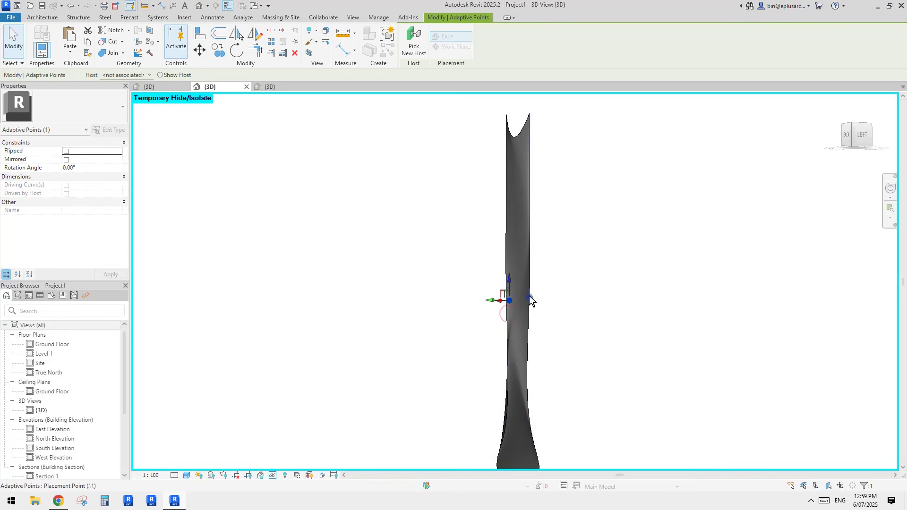
{"action": "left_click", "coordinate": [513, 367]}
{"action": "middle_click_drag", "start_coordinate": [513, 367], "coordinate": [546, 320], "text": "shift"}
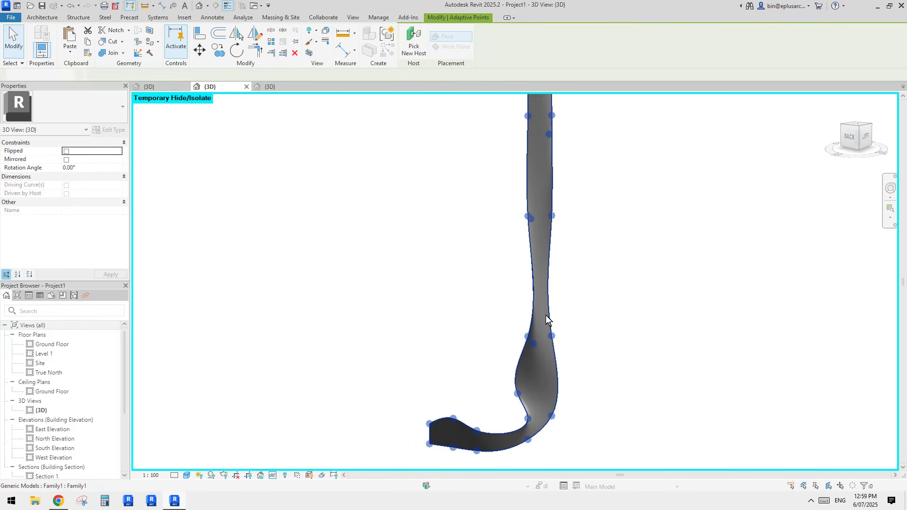
{"action": "key", "text": "Escape"}
Shift adaptive point 16 at the ribbon's top corner horizontally, working from above.
{"action": "left_click", "coordinate": [857, 127]}
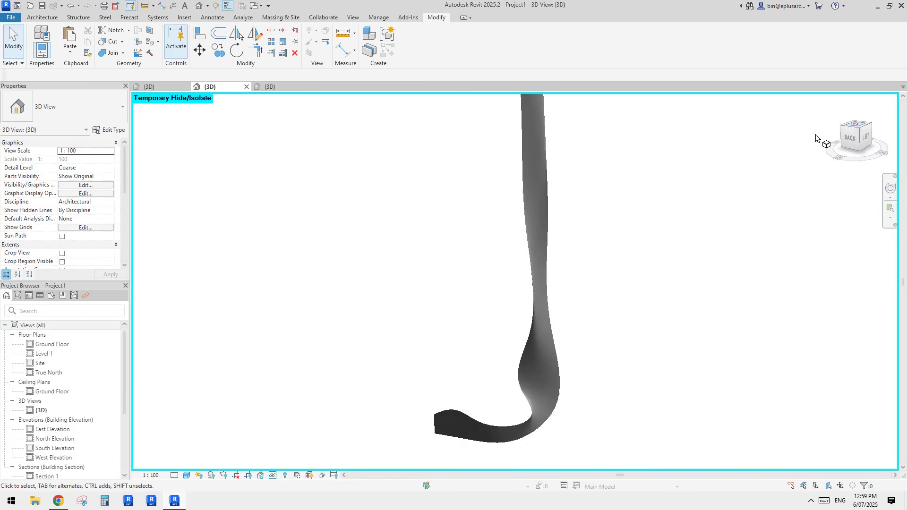
{"action": "scroll", "coordinate": [591, 290], "scroll_direction": "up", "scroll_amount": 4}
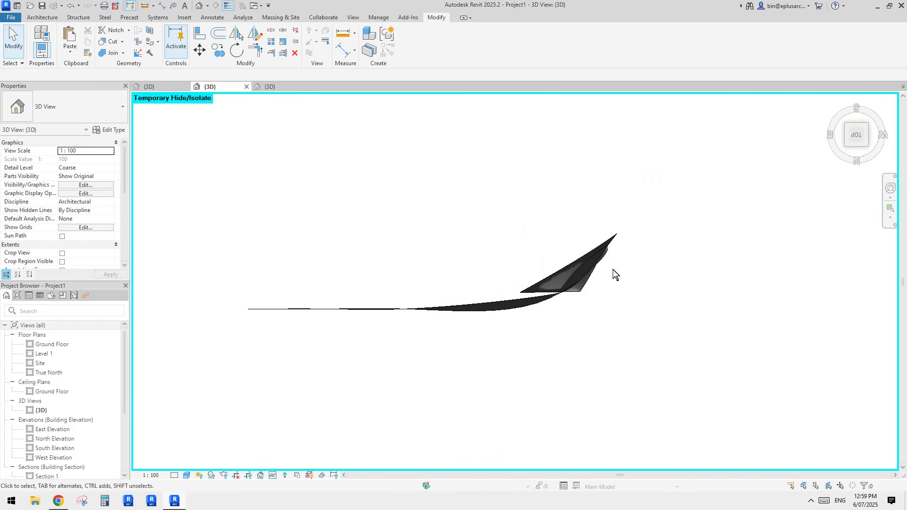
{"action": "middle_click_drag", "start_coordinate": [612, 268], "coordinate": [490, 200], "text": "shift"}
{"action": "left_click", "coordinate": [497, 242]}
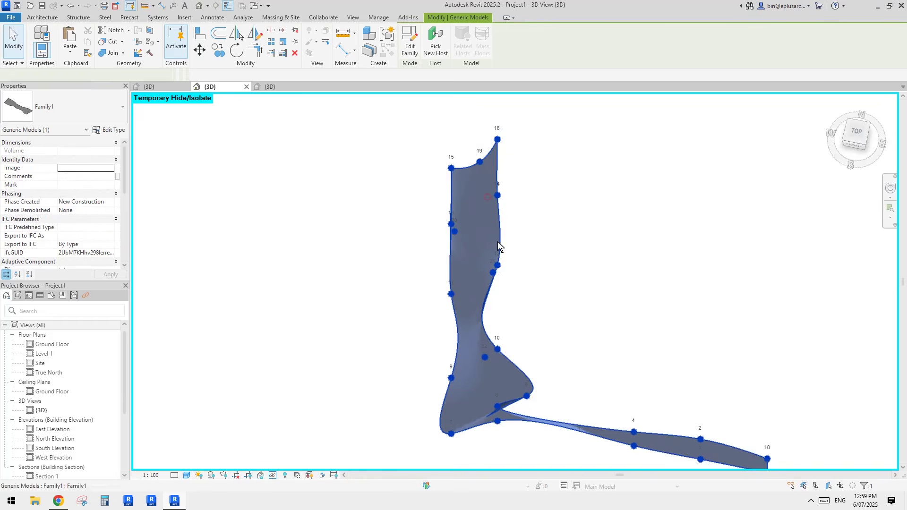
{"action": "middle_click_drag", "start_coordinate": [498, 242], "coordinate": [484, 219], "text": "shift"}
{"action": "middle_click_drag", "start_coordinate": [512, 116], "coordinate": [612, 262]}
{"action": "left_click", "coordinate": [505, 227]}
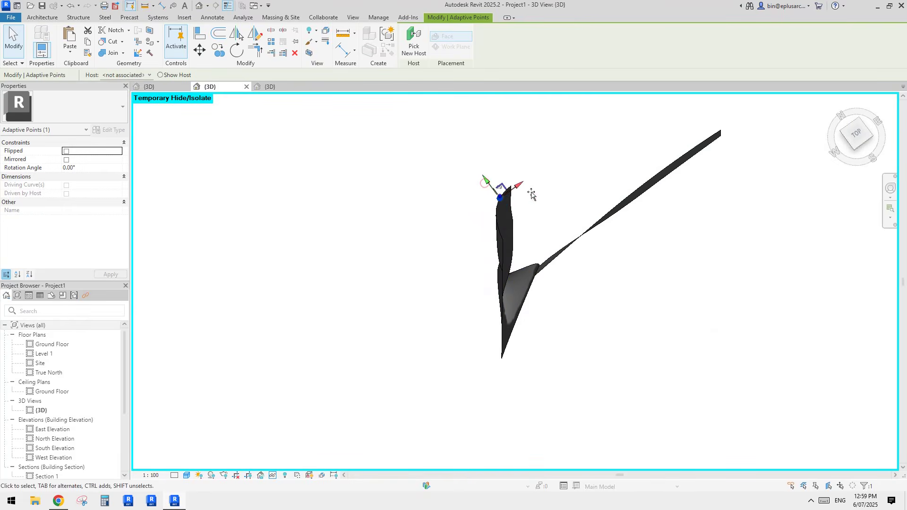
{"action": "middle_click_drag", "start_coordinate": [535, 207], "coordinate": [494, 231], "text": "shift"}
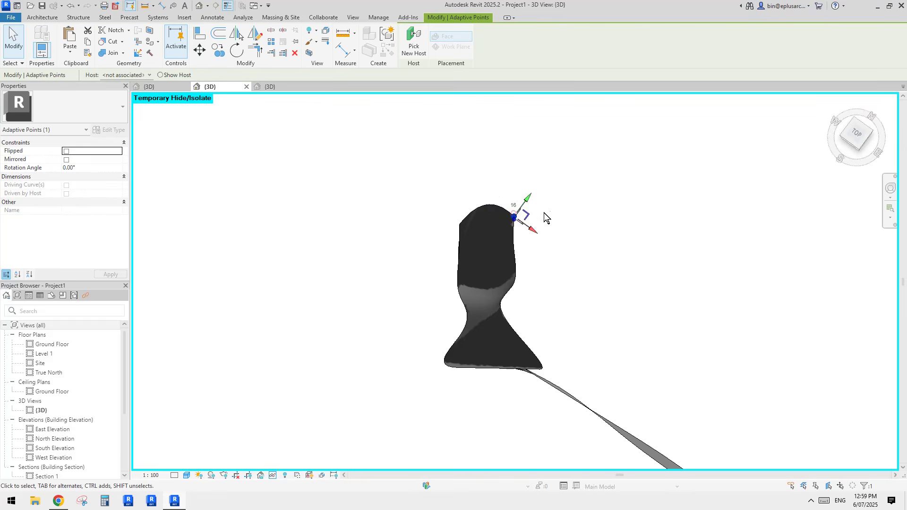
{"action": "middle_click_drag", "start_coordinate": [544, 213], "coordinate": [547, 214], "text": "shift"}
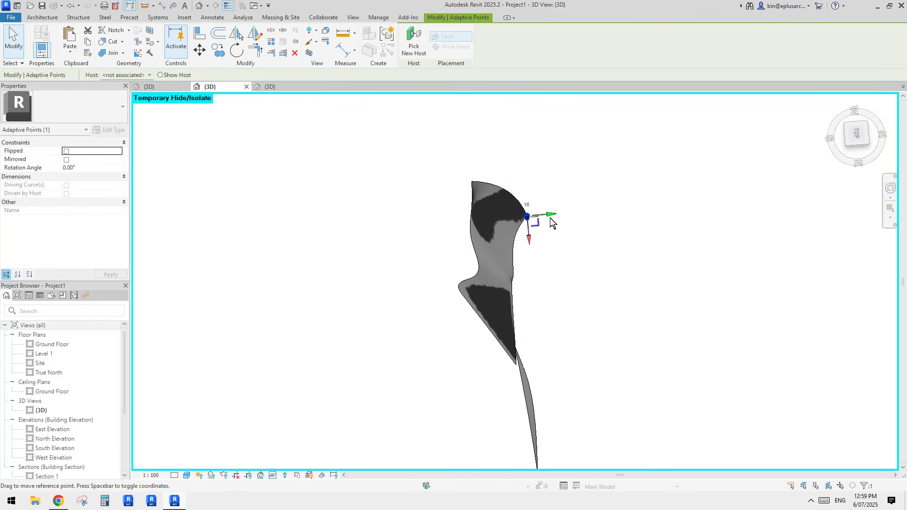
Adjust the opposite top corner point and the upper edge point on its side horizontally to shape the ribbon's upper part.
{"action": "left_click", "coordinate": [471, 183]}
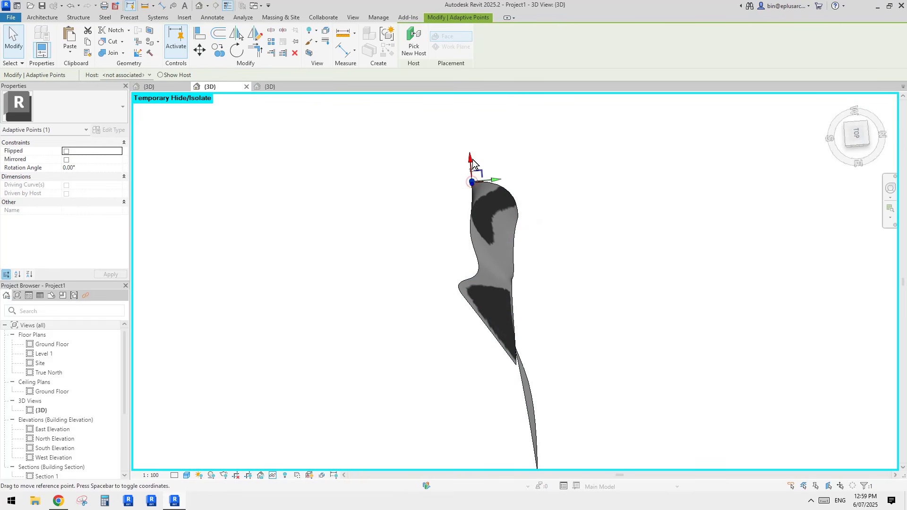
{"action": "mouse_move", "coordinate": [458, 193]}
{"action": "middle_mouse_down", "text": "shift"}
{"action": "mouse_move", "coordinate": [516, 192]}
{"action": "mouse_move", "coordinate": [493, 218]}
{"action": "mouse_move", "coordinate": [601, 165]}
{"action": "mouse_move", "coordinate": [522, 136]}
{"action": "mouse_move", "coordinate": [518, 189]}
{"action": "mouse_move", "coordinate": [538, 172]}
{"action": "mouse_move", "coordinate": [505, 178]}
{"action": "mouse_move", "coordinate": [527, 133]}
{"action": "mouse_move", "coordinate": [509, 158]}
{"action": "mouse_move", "coordinate": [531, 175]}
{"action": "mouse_move", "coordinate": [527, 161]}
{"action": "mouse_move", "coordinate": [573, 182]}
{"action": "mouse_move", "coordinate": [548, 173]}
{"action": "mouse_move", "coordinate": [562, 163]}
{"action": "mouse_move", "coordinate": [520, 177]}
{"action": "mouse_move", "coordinate": [477, 166]}
{"action": "middle_mouse_up", "text": "shift"}
{"action": "left_click_drag", "start_coordinate": [463, 164], "coordinate": [447, 162]}
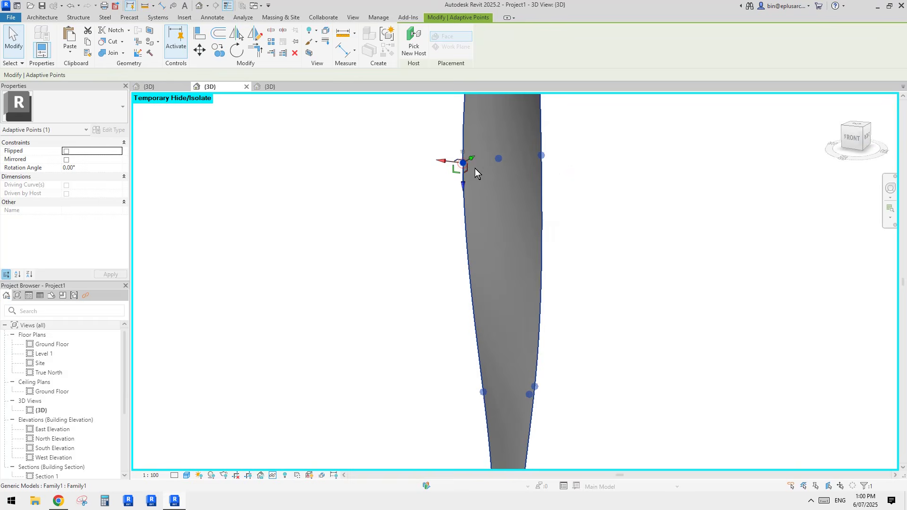
Move the two middle edge points outward on both sides to widen the ribbon at mid-height.
{"action": "middle_click_drag", "start_coordinate": [524, 300], "coordinate": [512, 208]}
{"action": "left_click", "coordinate": [527, 296]}
{"action": "left_click", "coordinate": [523, 298]}
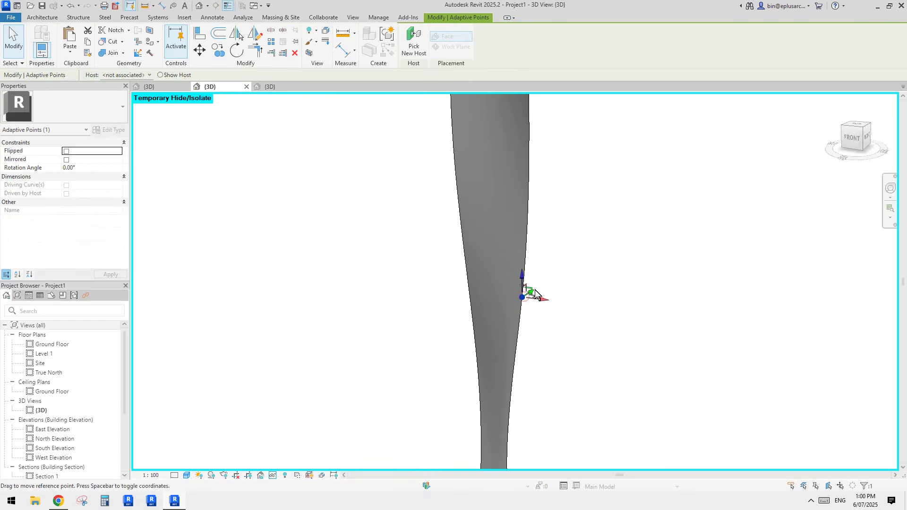
{"action": "middle_click_drag", "start_coordinate": [529, 293], "coordinate": [540, 299], "text": "shift"}
{"action": "left_click_drag", "start_coordinate": [514, 294], "coordinate": [529, 292]}
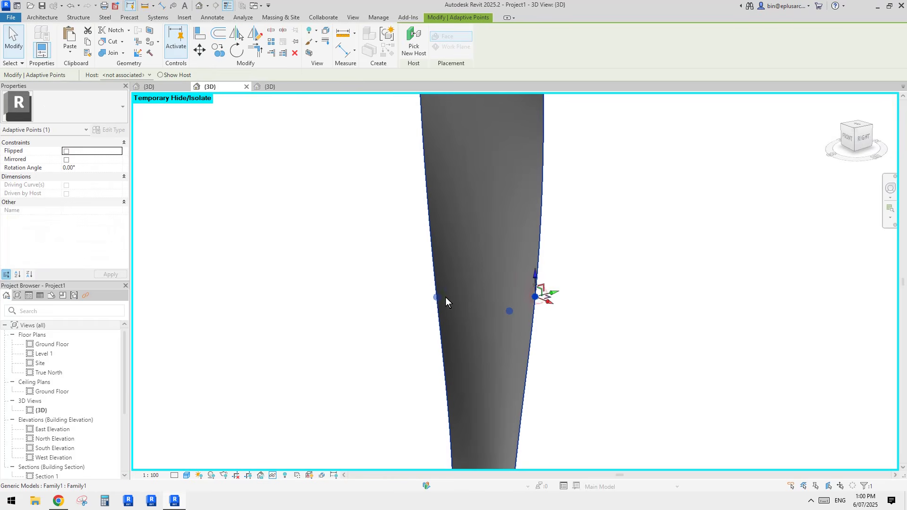
{"action": "left_click", "coordinate": [438, 297]}
{"action": "key", "text": "Escape"}
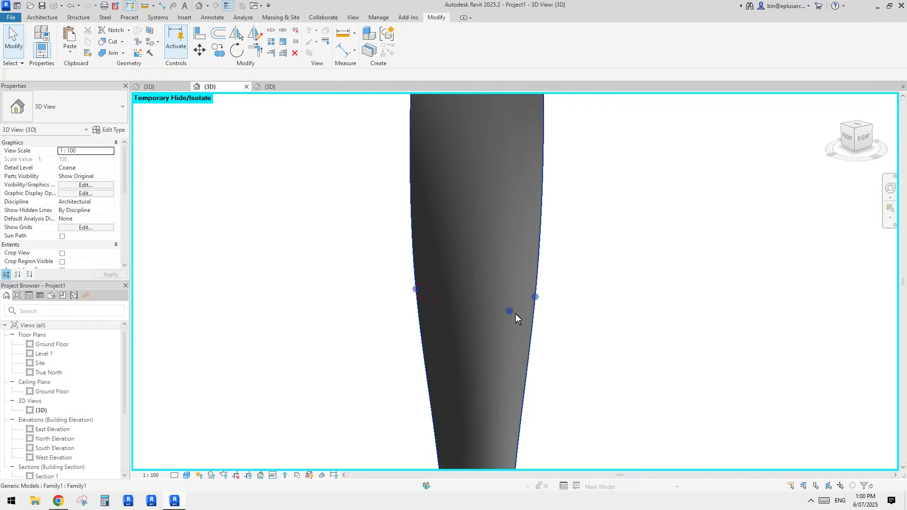
Adjust the interior adaptive point between the two middle edge points horizontally to curve the ribbon's surface.
{"action": "left_click", "coordinate": [509, 311]}
{"action": "middle_click_drag", "start_coordinate": [509, 311], "coordinate": [594, 328], "text": "shift"}
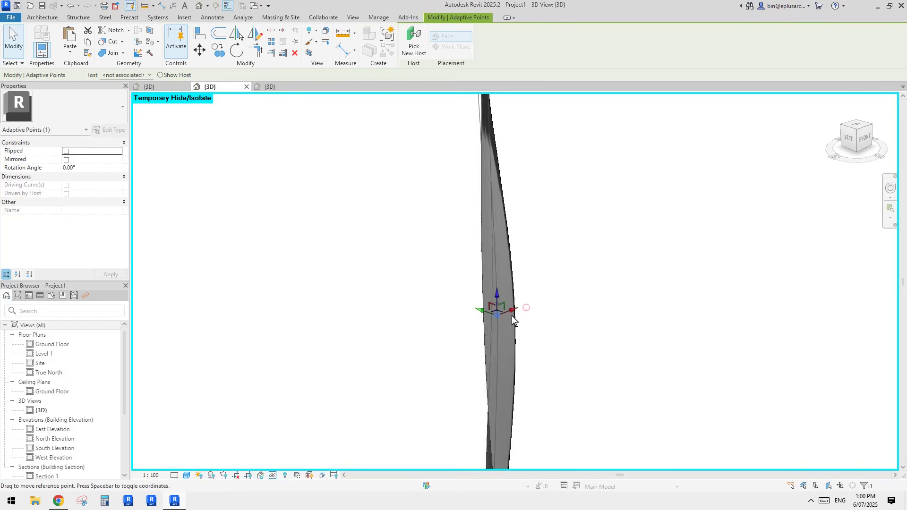
{"action": "middle_click_drag", "start_coordinate": [512, 316], "coordinate": [473, 365], "text": "shift"}
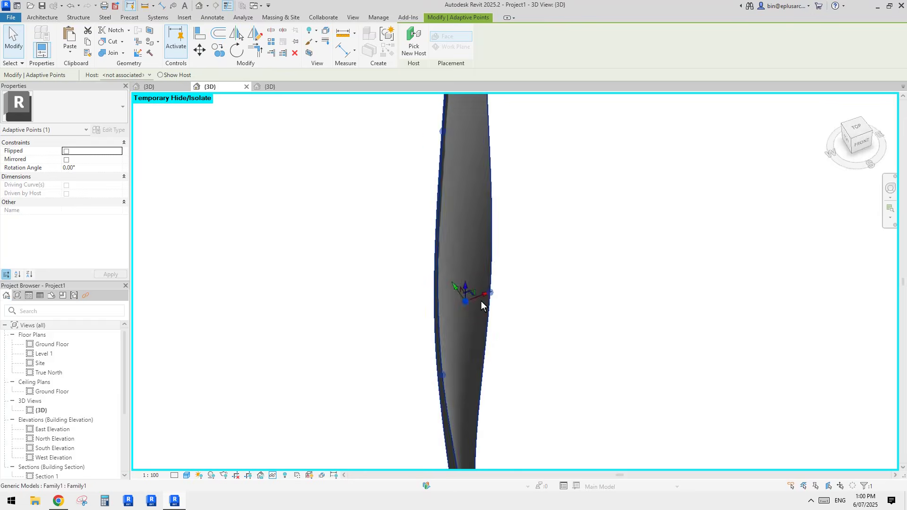
{"action": "middle_click_drag", "start_coordinate": [481, 302], "coordinate": [341, 277], "text": "shift"}
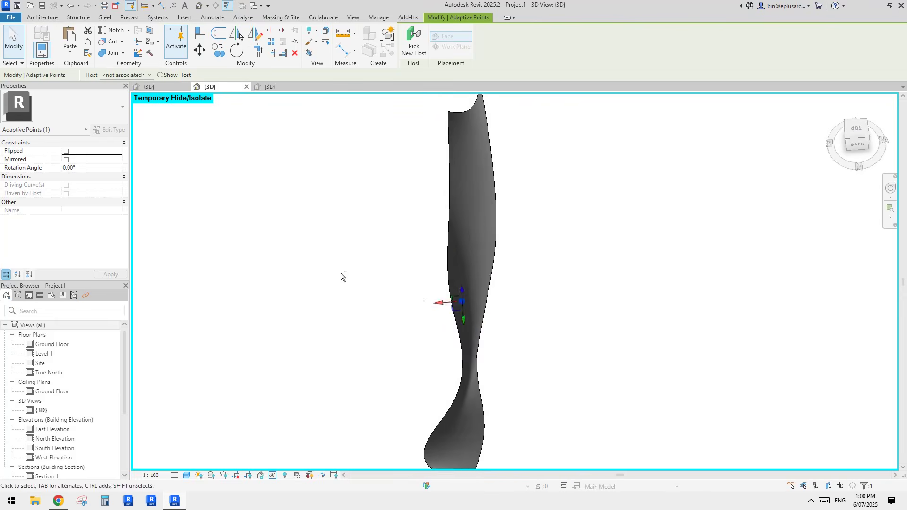
{"action": "key", "text": "Escape"}
Move the lower pair of edge points outward to widen the narrow neck above the ribbon's bend.
{"action": "scroll", "coordinate": [475, 305], "scroll_direction": "down", "scroll_amount": 4}
{"action": "middle_click_drag", "start_coordinate": [475, 304], "coordinate": [465, 357], "text": "shift"}
{"action": "scroll", "coordinate": [466, 359], "scroll_direction": "up", "scroll_amount": 3}
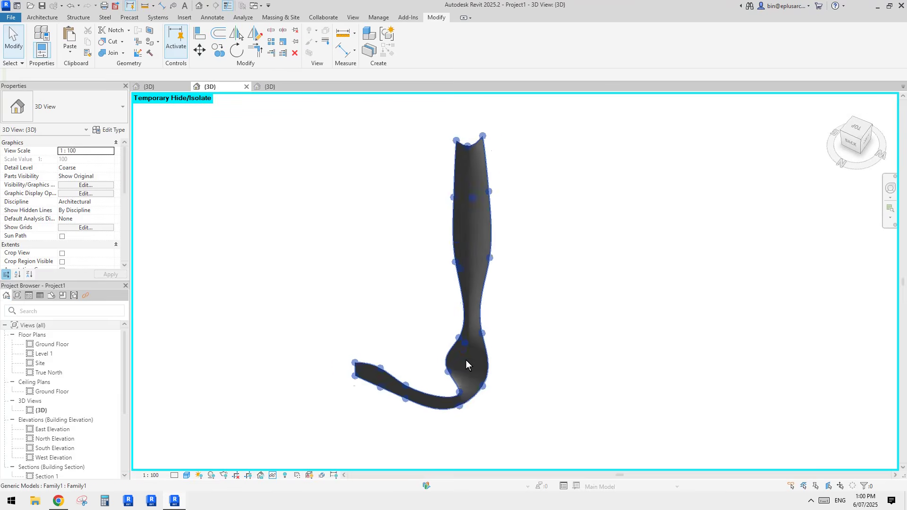
{"action": "left_click", "coordinate": [462, 340]}
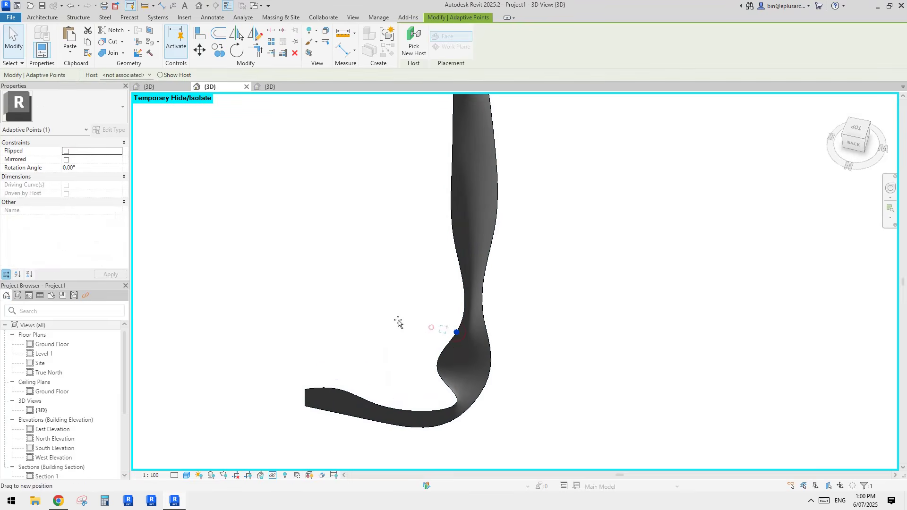
{"action": "left_click_drag", "start_coordinate": [398, 323], "coordinate": [413, 329]}
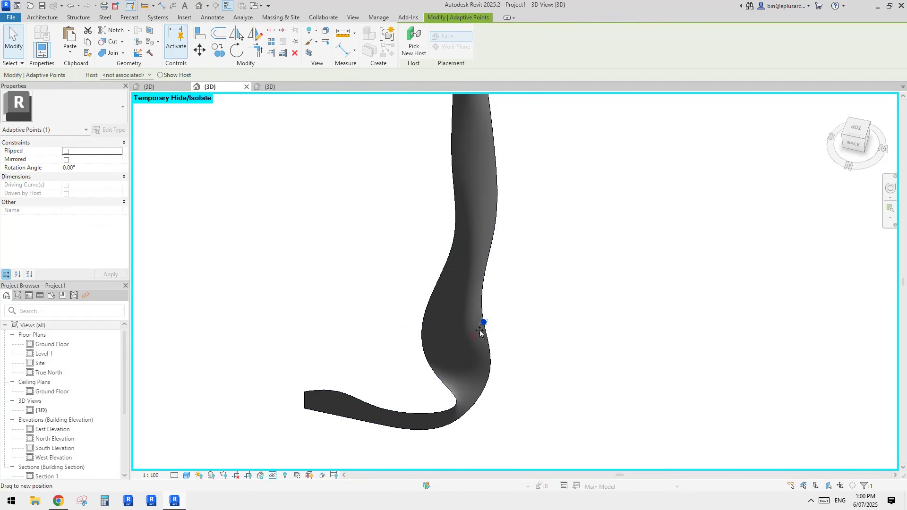
{"action": "middle_click_drag", "start_coordinate": [491, 318], "coordinate": [459, 333], "text": "shift"}
{"action": "left_click_drag", "start_coordinate": [511, 317], "coordinate": [398, 315]}
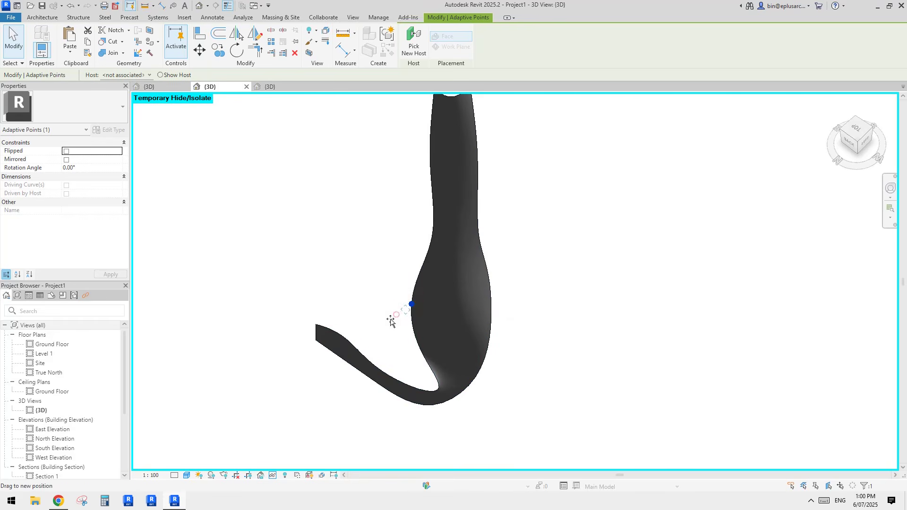
Move the interior adaptive point between the lower edge points outward to bulge the surface.
{"action": "middle_click_drag", "start_coordinate": [446, 331], "coordinate": [603, 364], "text": "shift"}
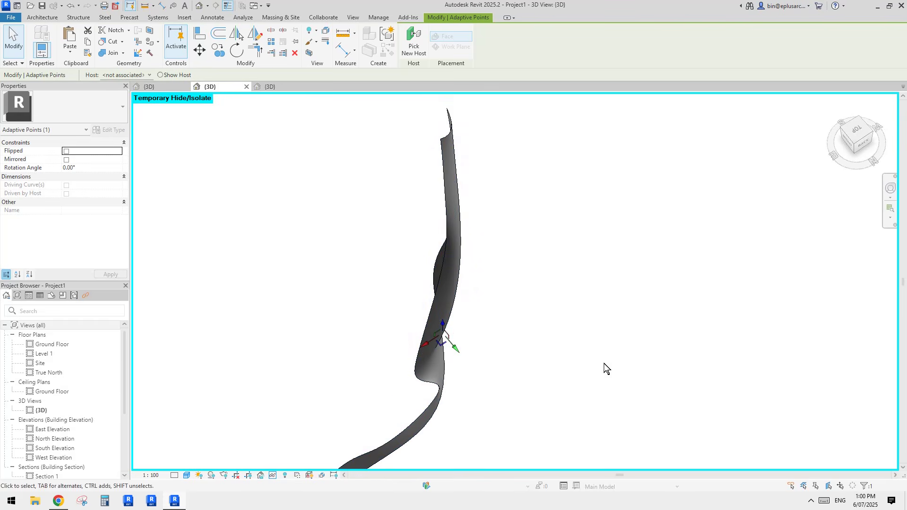
{"action": "left_click_drag", "start_coordinate": [459, 350], "coordinate": [463, 355]}
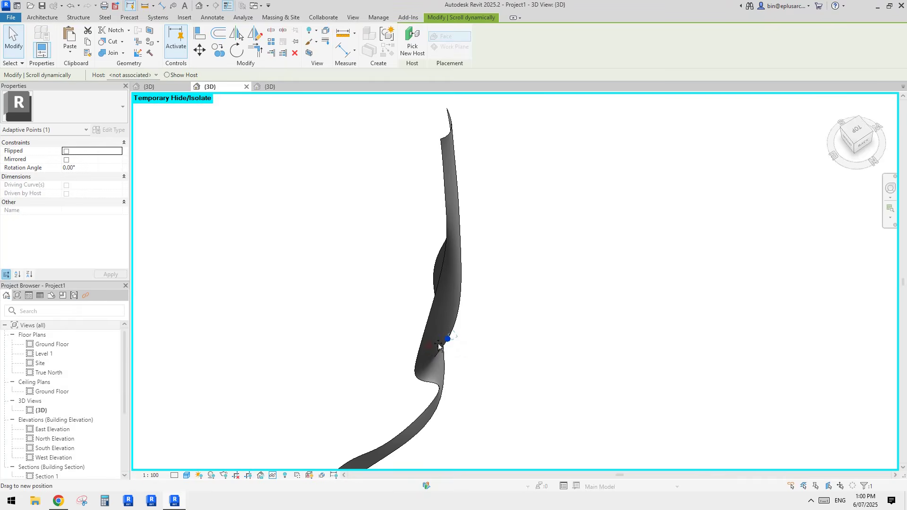
{"action": "middle_click_drag", "start_coordinate": [438, 347], "coordinate": [466, 354], "text": "shift"}
{"action": "scroll", "coordinate": [400, 355], "scroll_direction": "up", "scroll_amount": 2}
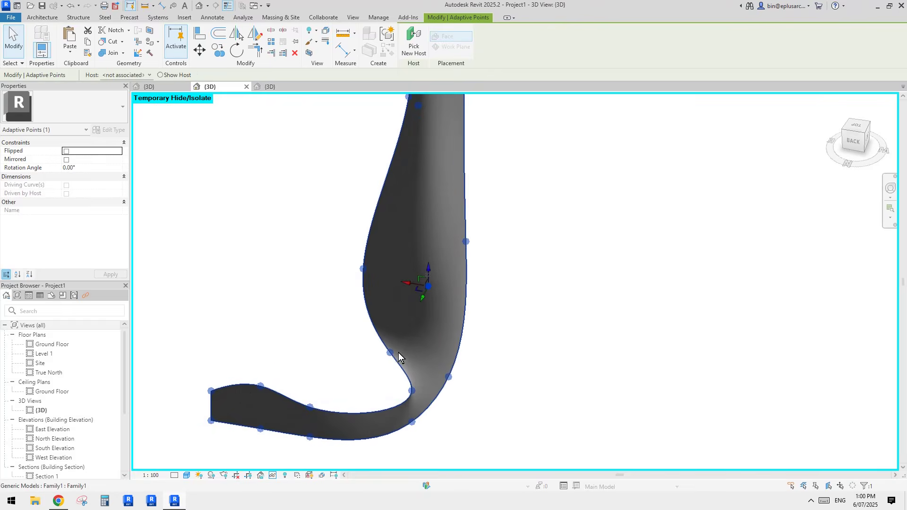
Reposition the inner edge point just above the ribbon's bend to smooth the turn into the horizontal arm.
{"action": "middle_click_drag", "start_coordinate": [398, 352], "coordinate": [350, 330], "text": "shift"}
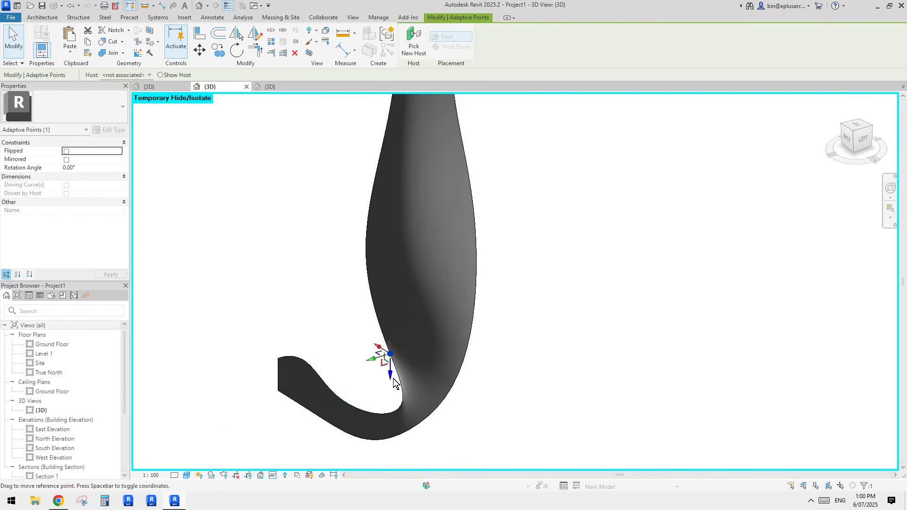
{"action": "middle_click_drag", "start_coordinate": [393, 383], "coordinate": [487, 294], "text": "shift"}
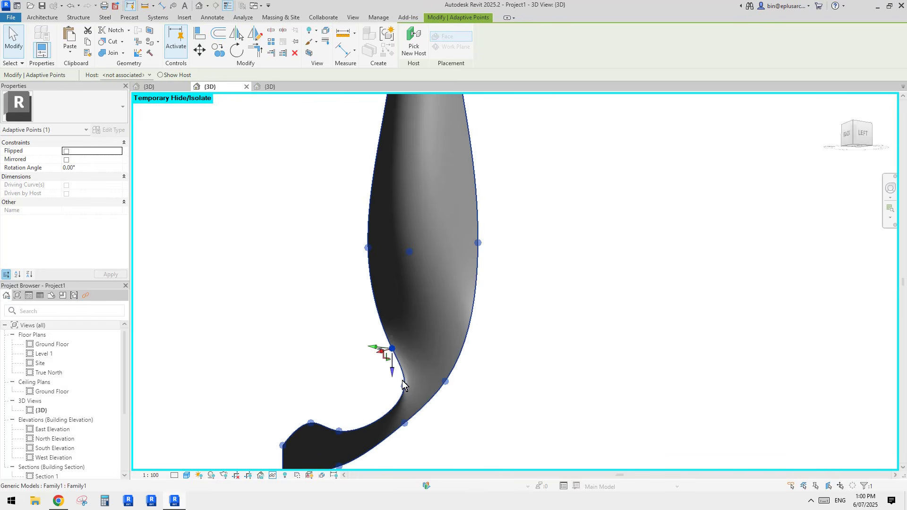
{"action": "middle_click_drag", "start_coordinate": [405, 354], "coordinate": [419, 386], "text": "shift"}
{"action": "left_click", "coordinate": [433, 388]}
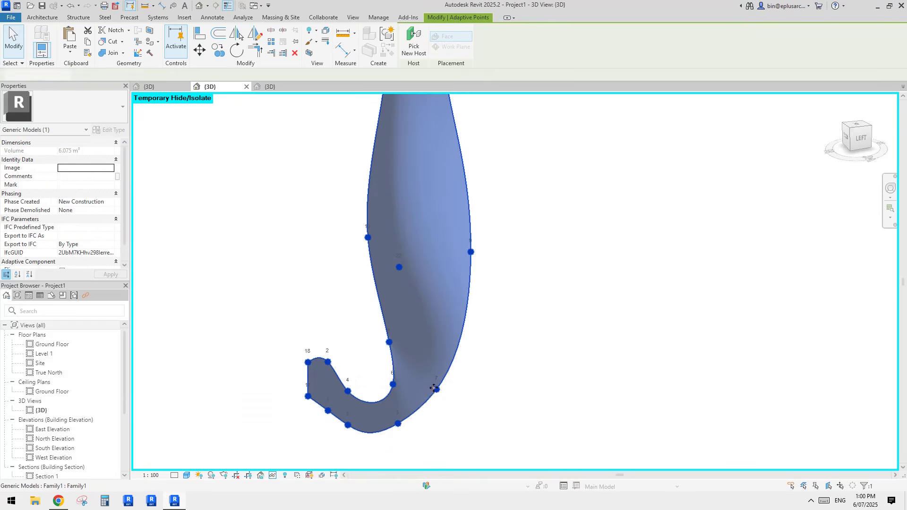
{"action": "left_click", "coordinate": [391, 348]}
{"action": "left_click", "coordinate": [388, 342]}
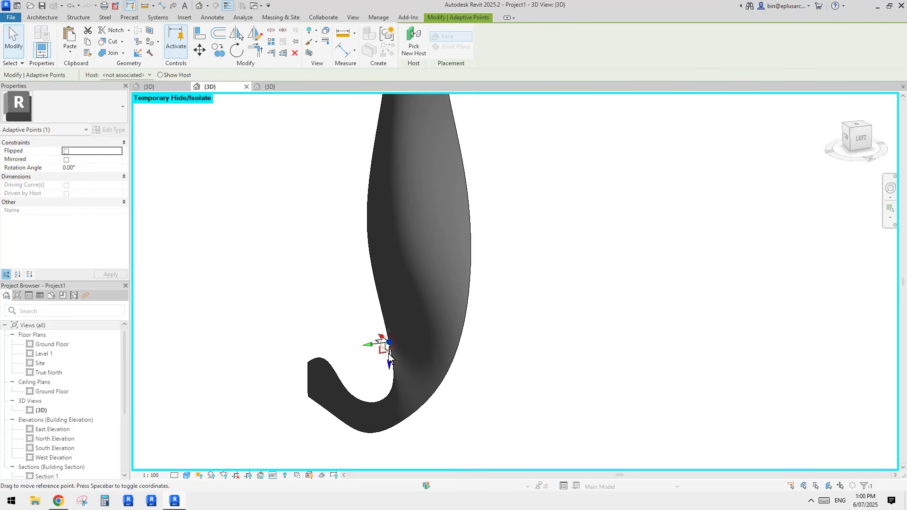
{"action": "mouse_move", "coordinate": [469, 356]}
{"action": "middle_mouse_down", "text": "shift"}
{"action": "mouse_move", "coordinate": [340, 277]}
{"action": "mouse_move", "coordinate": [261, 284]}
{"action": "mouse_move", "coordinate": [439, 338]}
{"action": "mouse_move", "coordinate": [454, 362]}
{"action": "middle_mouse_up", "text": "shift"}
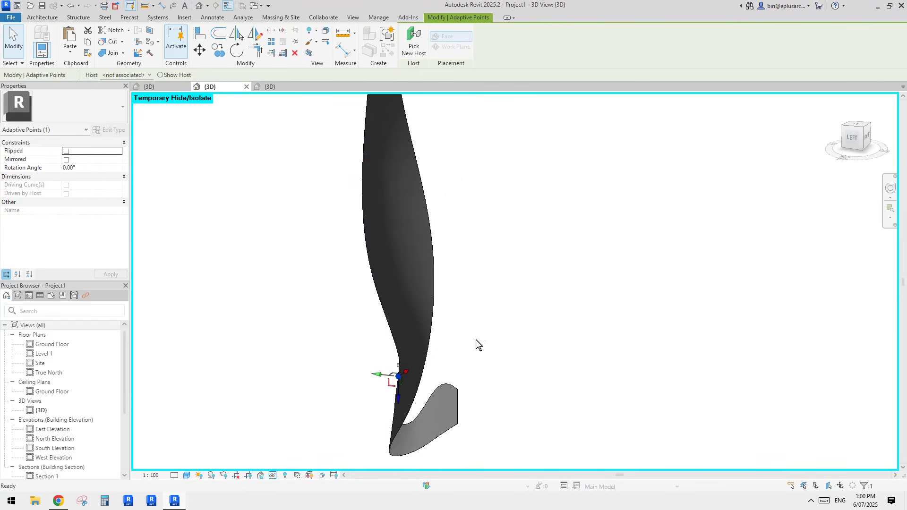
{"action": "key", "text": "Escape"}
Reset the temporary isolation to show the whole tower again and display the 3D view in wireframe.
{"action": "key", "text": "h"}
{"action": "key", "text": "r"}
{"action": "mouse_move", "coordinate": [447, 273]}
{"action": "middle_mouse_down", "text": "shift"}
{"action": "mouse_move", "coordinate": [503, 310]}
{"action": "mouse_move", "coordinate": [493, 330]}
{"action": "mouse_move", "coordinate": [448, 339]}
{"action": "mouse_move", "coordinate": [516, 399]}
{"action": "mouse_move", "coordinate": [475, 359]}
{"action": "mouse_move", "coordinate": [449, 366]}
{"action": "middle_mouse_up", "text": "shift"}
{"action": "key", "text": "w"}
{"action": "key", "text": "f"}
Adjust the inner and outer edge points at the ribbon's bend relative to the tower's rounded corner.
{"action": "left_click", "coordinate": [419, 358]}
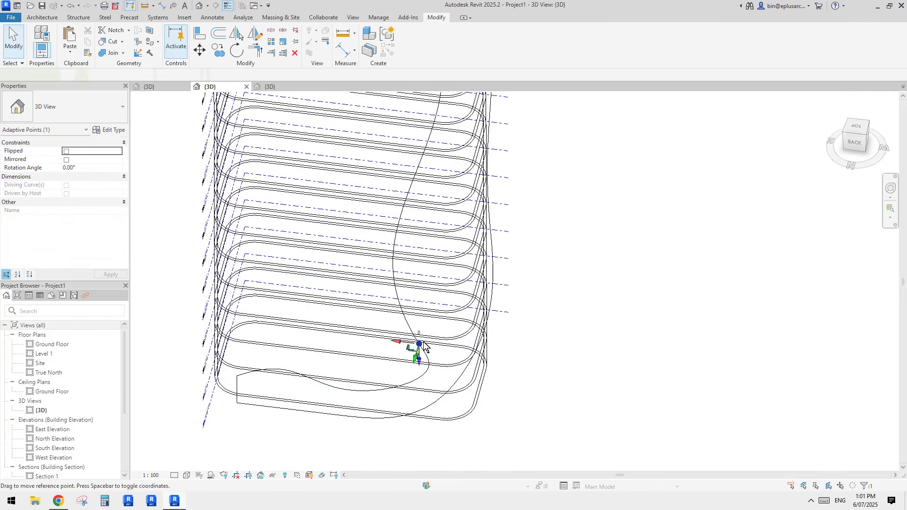
{"action": "left_click", "coordinate": [478, 347]}
{"action": "key", "text": "Escape"}
{"action": "left_click", "coordinate": [476, 344]}
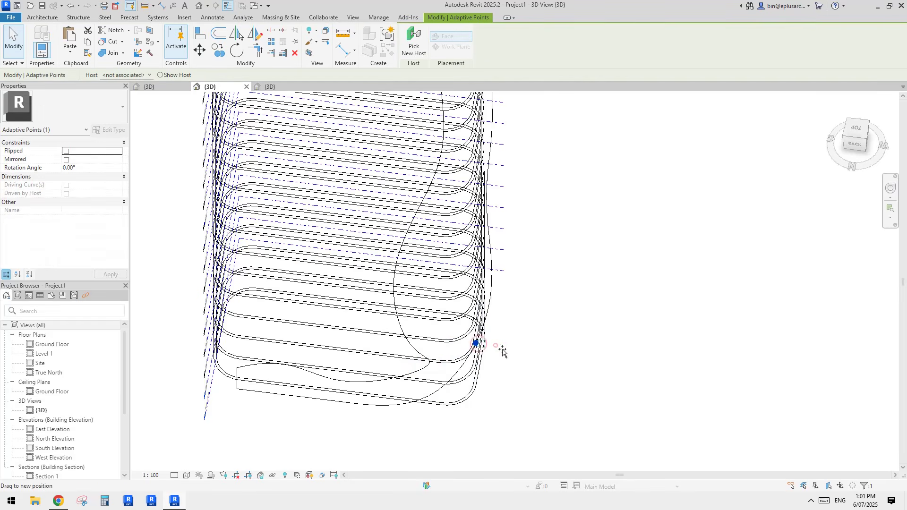
{"action": "mouse_move", "coordinate": [517, 350]}
{"action": "middle_mouse_down", "text": "shift"}
{"action": "mouse_move", "coordinate": [494, 355]}
{"action": "mouse_move", "coordinate": [462, 345]}
{"action": "mouse_move", "coordinate": [487, 263]}
{"action": "middle_mouse_up", "text": "shift"}
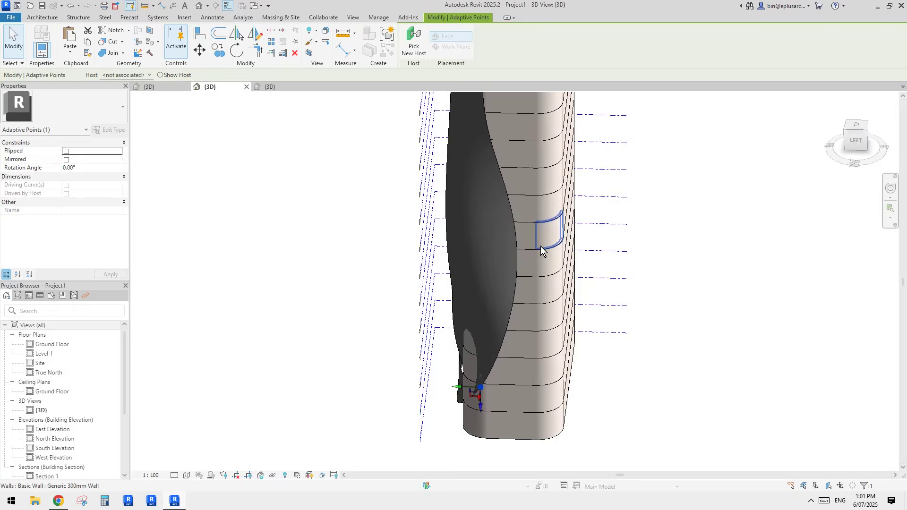
Fine-tune the adaptive points at the ribbon's lower bend so its outer edge curves around the tower's rounded corner.
{"action": "middle_click_drag", "start_coordinate": [540, 246], "coordinate": [560, 315], "text": "shift"}
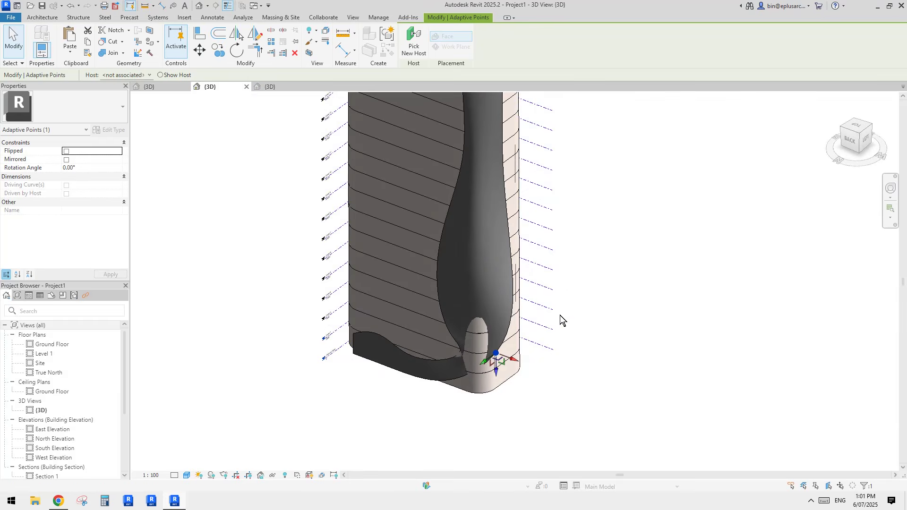
{"action": "scroll", "coordinate": [516, 310], "scroll_direction": "up", "scroll_amount": 5}
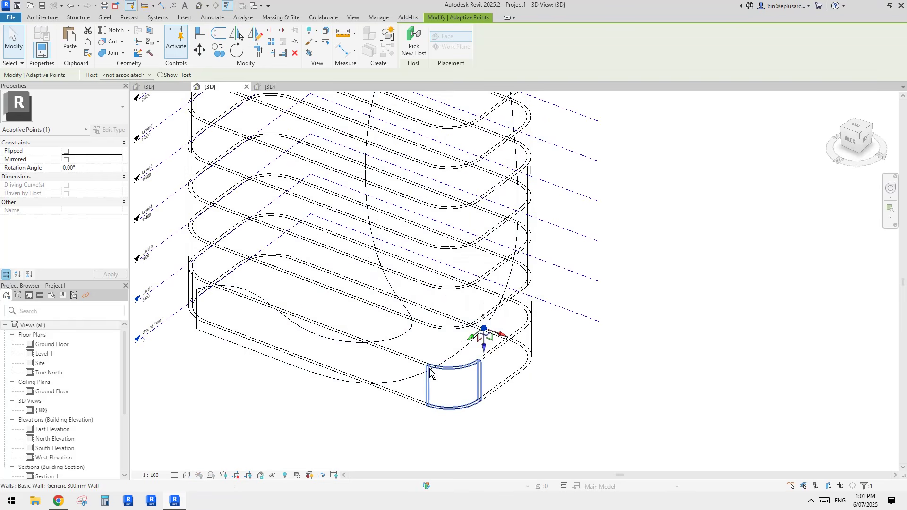
{"action": "left_click", "coordinate": [429, 368]}
{"action": "key", "text": "Escape"}
{"action": "left_click", "coordinate": [426, 370]}
{"action": "mouse_move", "coordinate": [465, 360]}
{"action": "middle_mouse_down", "text": "shift"}
{"action": "mouse_move", "coordinate": [393, 386]}
{"action": "mouse_move", "coordinate": [404, 310]}
{"action": "mouse_move", "coordinate": [397, 299]}
{"action": "mouse_move", "coordinate": [420, 331]}
{"action": "mouse_move", "coordinate": [469, 325]}
{"action": "middle_mouse_up", "text": "shift"}
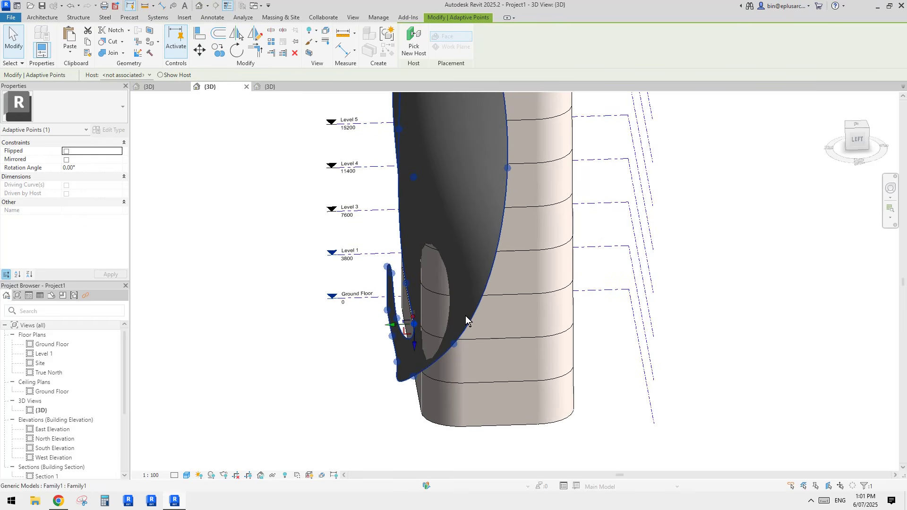
{"action": "mouse_move", "coordinate": [466, 316]}
{"action": "middle_mouse_down"}
{"action": "mouse_move", "coordinate": [477, 331]}
{"action": "mouse_move", "coordinate": [465, 327]}
{"action": "middle_mouse_up"}
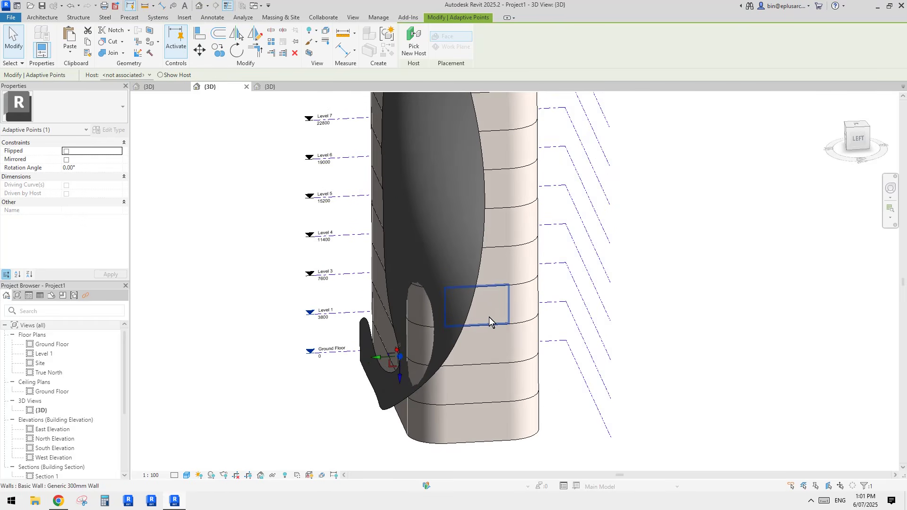
{"action": "scroll", "coordinate": [494, 318], "scroll_direction": "down", "scroll_amount": 2}
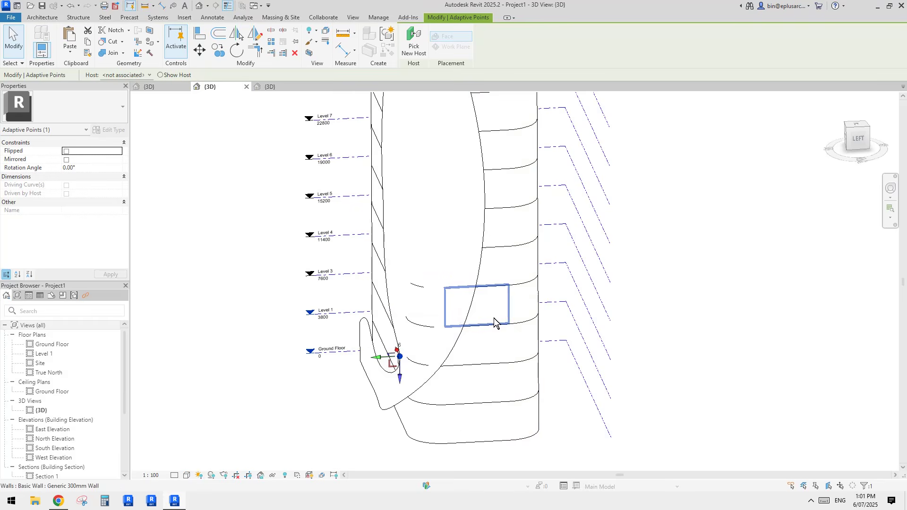
{"action": "key", "text": "Escape"}
Examine the lower ribbon and its bend from several sides, comparing the wireframe and shaded displays.
{"action": "middle_click_drag", "start_coordinate": [494, 299], "coordinate": [521, 294], "text": "shift"}
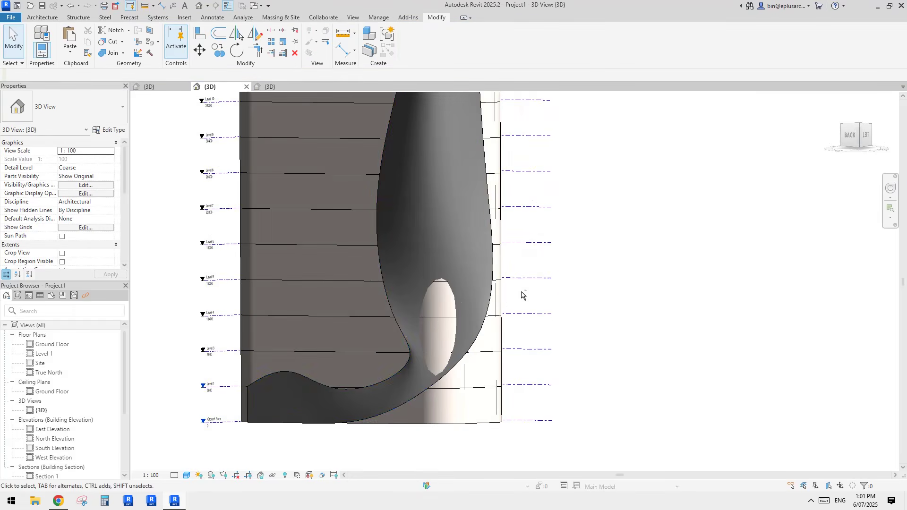
{"action": "mouse_move", "coordinate": [464, 253]}
{"action": "middle_mouse_down", "text": "shift"}
{"action": "mouse_move", "coordinate": [571, 312]}
{"action": "mouse_move", "coordinate": [360, 344]}
{"action": "mouse_move", "coordinate": [421, 340]}
{"action": "mouse_move", "coordinate": [363, 293]}
{"action": "mouse_move", "coordinate": [376, 289]}
{"action": "mouse_move", "coordinate": [489, 315]}
{"action": "middle_mouse_up", "text": "shift"}
{"action": "left_click", "coordinate": [377, 289]}
{"action": "key", "text": "s"}
{"action": "key", "text": "d"}
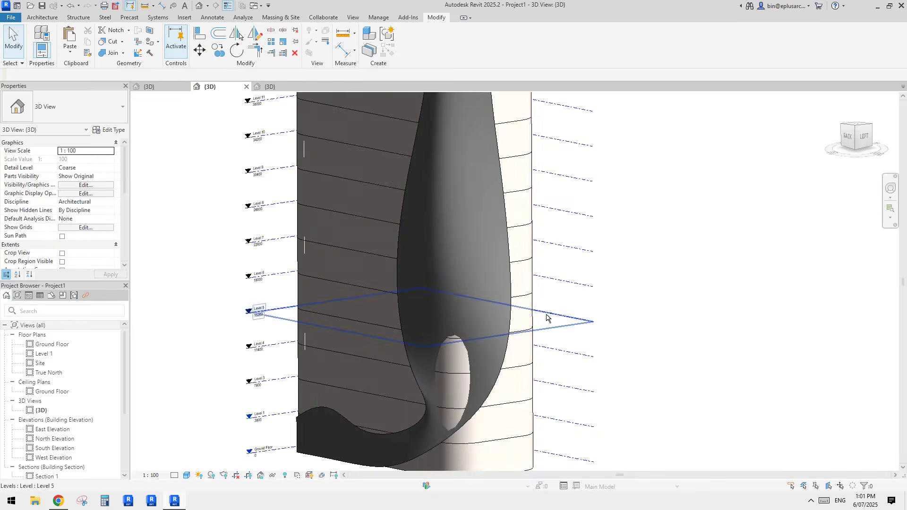
{"action": "mouse_move", "coordinate": [545, 314]}
{"action": "middle_mouse_down", "text": "shift"}
{"action": "mouse_move", "coordinate": [522, 328]}
{"action": "mouse_move", "coordinate": [533, 326]}
{"action": "mouse_move", "coordinate": [493, 307]}
{"action": "middle_mouse_up", "text": "shift"}
{"action": "key", "text": "w"}
{"action": "key", "text": "f"}
{"action": "key", "text": "s"}
{"action": "key", "text": "d"}
Shift the outer edge points above the bulge sideways across the tower's side face to even out the ribbon's width.
{"action": "middle_click_drag", "start_coordinate": [472, 274], "coordinate": [513, 292], "text": "shift"}
{"action": "left_click", "coordinate": [471, 220]}
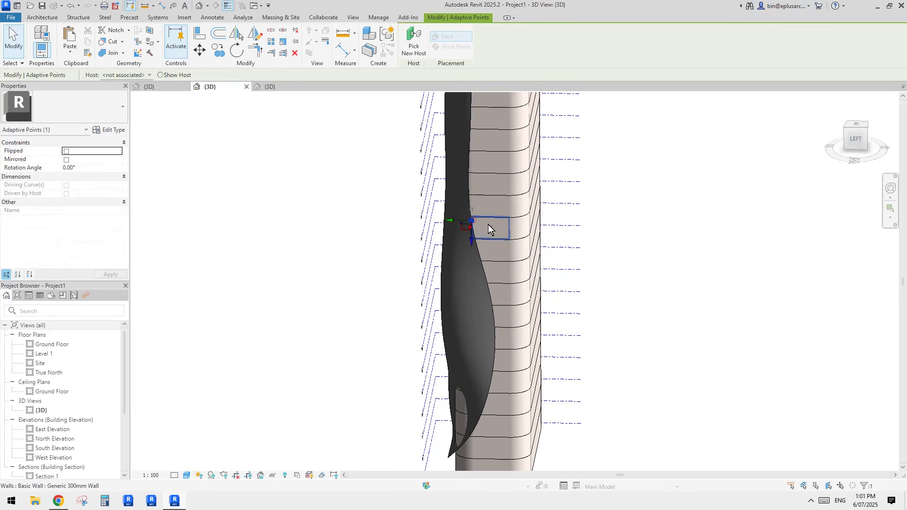
{"action": "left_click_drag", "start_coordinate": [460, 217], "coordinate": [466, 215]}
{"action": "middle_click_drag", "start_coordinate": [465, 194], "coordinate": [514, 282]}
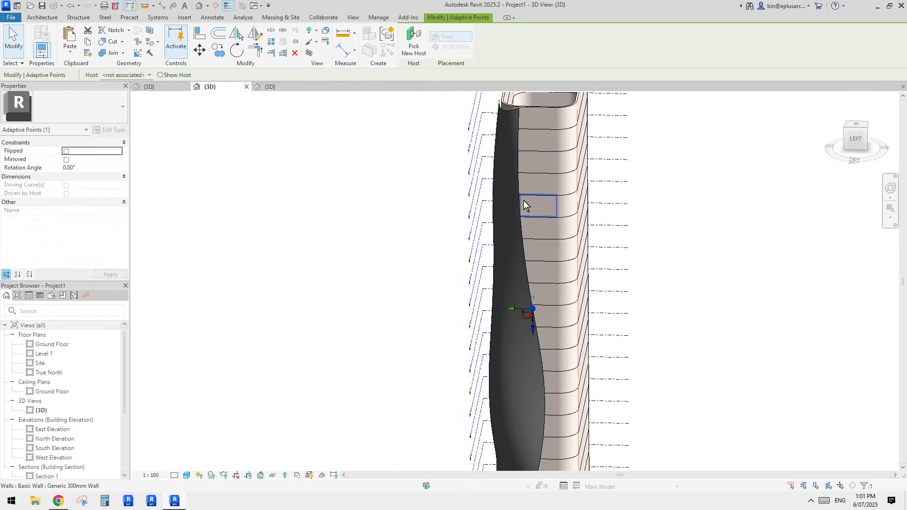
{"action": "left_click_drag", "start_coordinate": [524, 201], "coordinate": [523, 201]}
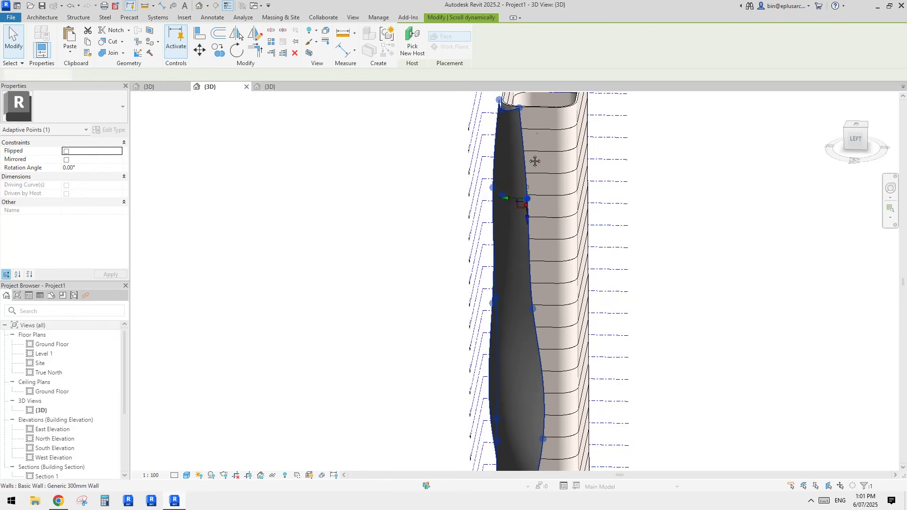
{"action": "middle_click_drag", "start_coordinate": [534, 157], "coordinate": [520, 221]}
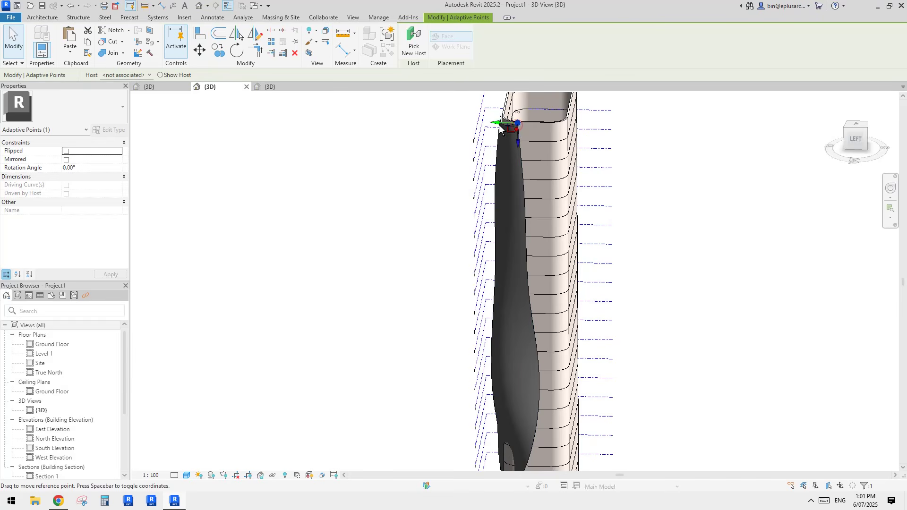
{"action": "middle_click_drag", "start_coordinate": [523, 183], "coordinate": [557, 340]}
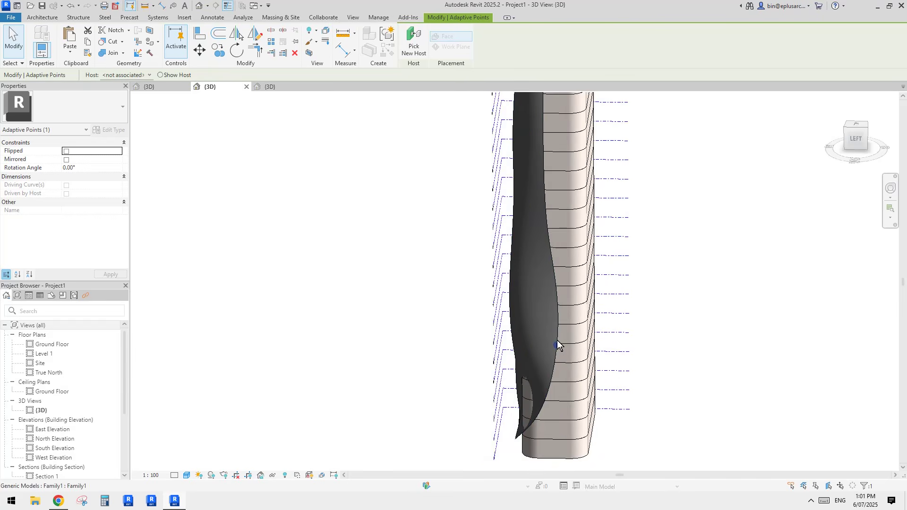
{"action": "left_click_drag", "start_coordinate": [541, 349], "coordinate": [525, 245]}
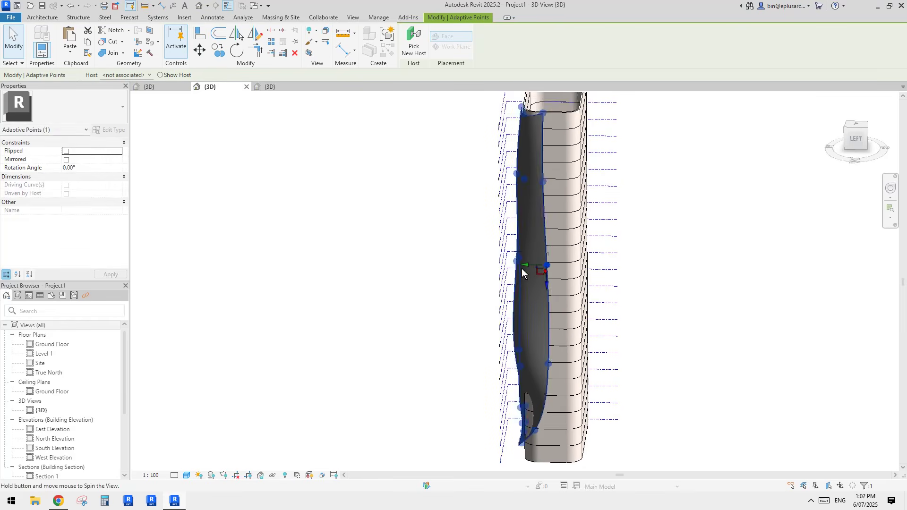
Pull the middle and upper outer edge points, including placement point 11, away from the tower's side face.
{"action": "middle_click_drag", "start_coordinate": [522, 269], "coordinate": [522, 361], "text": "shift"}
{"action": "scroll", "coordinate": [519, 373], "scroll_direction": "up", "scroll_amount": 3}
{"action": "left_click", "coordinate": [518, 371]}
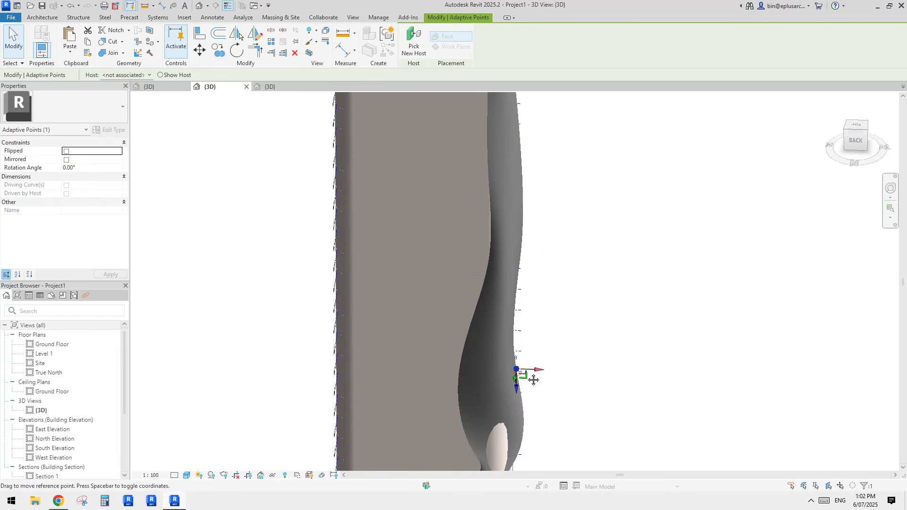
{"action": "scroll", "coordinate": [529, 286], "scroll_direction": "down", "scroll_amount": 3}
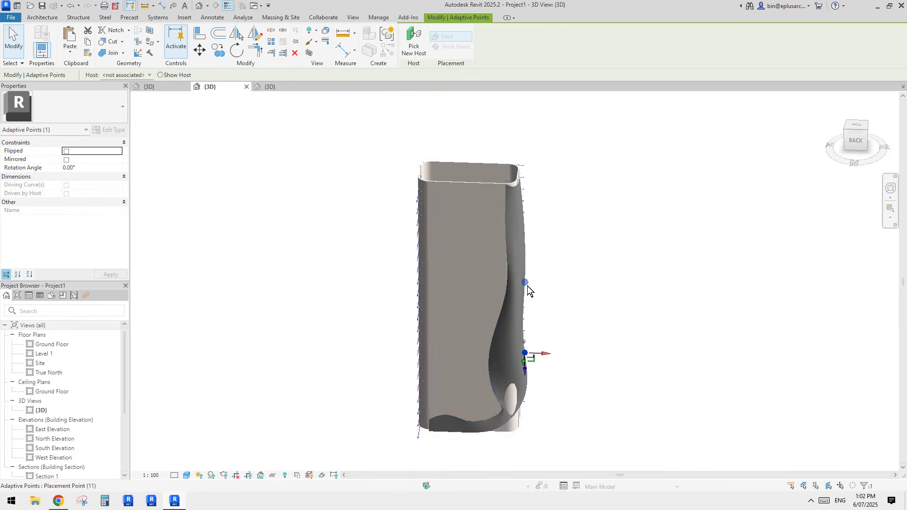
{"action": "left_click_drag", "start_coordinate": [544, 283], "coordinate": [542, 283]}
{"action": "middle_click_drag", "start_coordinate": [544, 253], "coordinate": [542, 262]}
{"action": "left_click", "coordinate": [523, 234]}
{"action": "left_click_drag", "start_coordinate": [524, 234], "coordinate": [535, 236]}
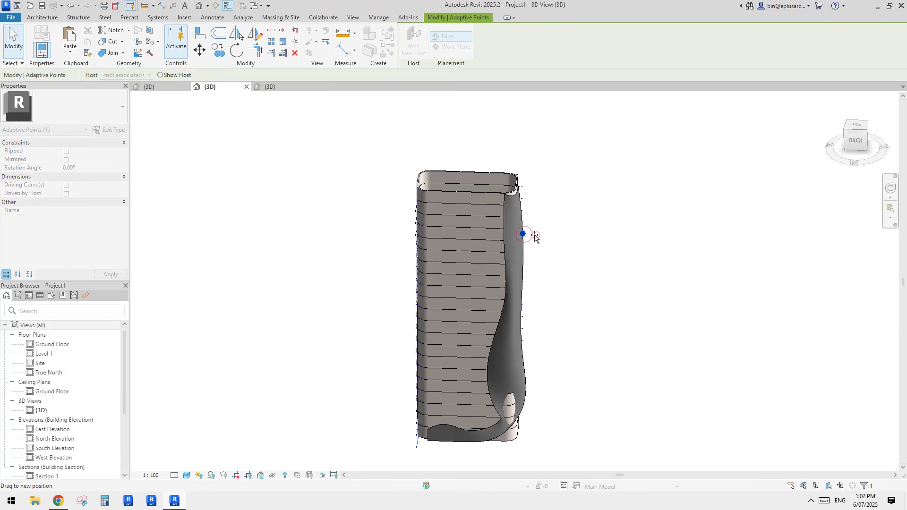
{"action": "scroll", "coordinate": [523, 297], "scroll_direction": "up", "scroll_amount": 4}
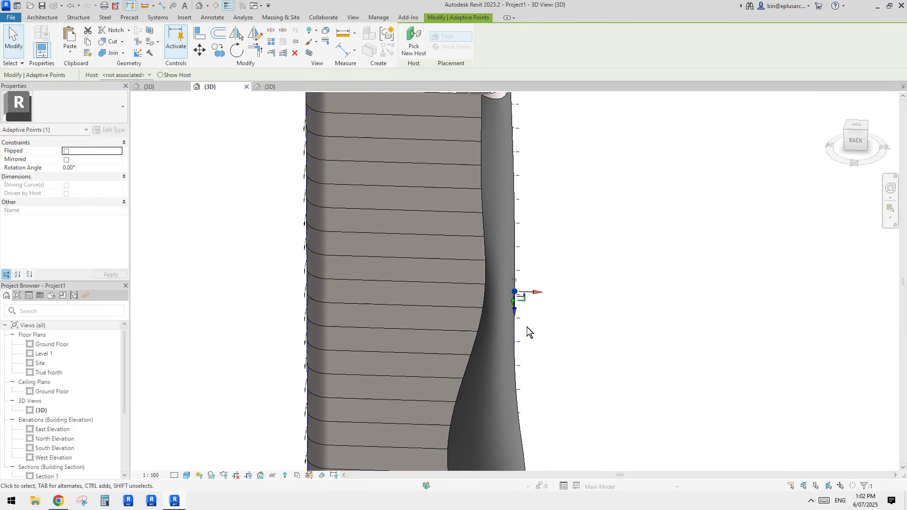
{"action": "scroll", "coordinate": [534, 325], "scroll_direction": "down", "scroll_amount": 4}
{"action": "scroll", "coordinate": [529, 348], "scroll_direction": "up", "scroll_amount": 2}
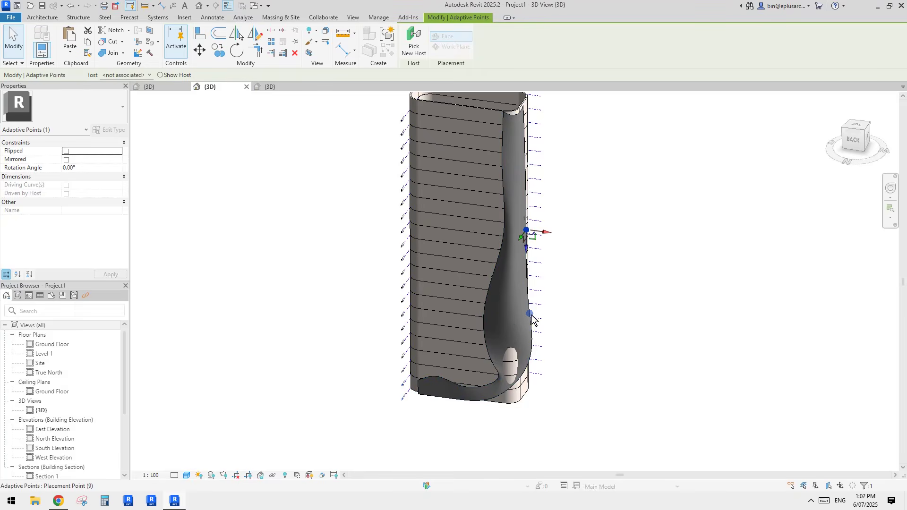
Move the outer edge placement points 9 and 7 beside the lower bulge away from the tower's face.
{"action": "scroll", "coordinate": [534, 326], "scroll_direction": "up", "scroll_amount": 3}
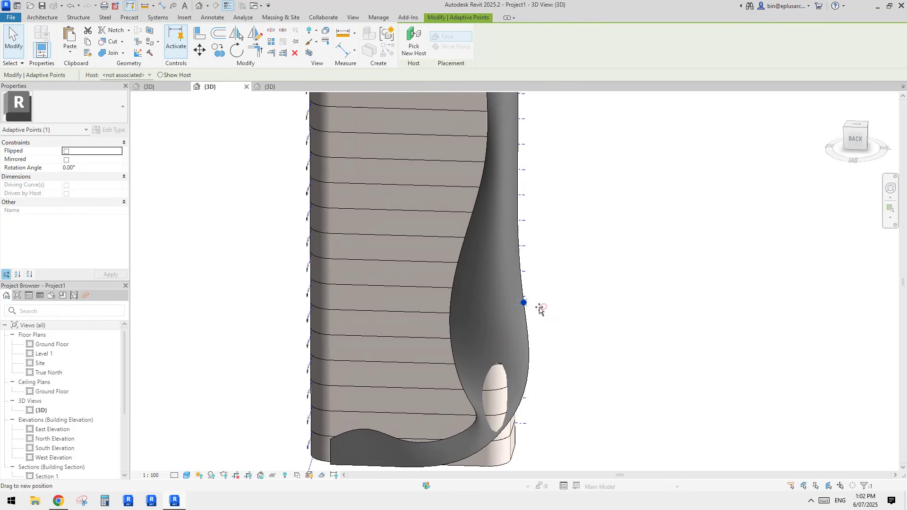
{"action": "left_click", "coordinate": [540, 309]}
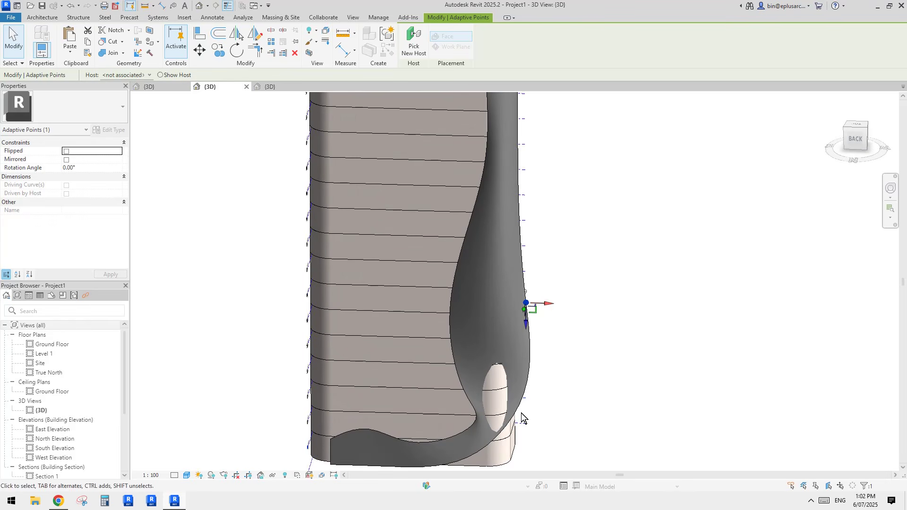
{"action": "left_click_drag", "start_coordinate": [526, 304], "coordinate": [528, 414]}
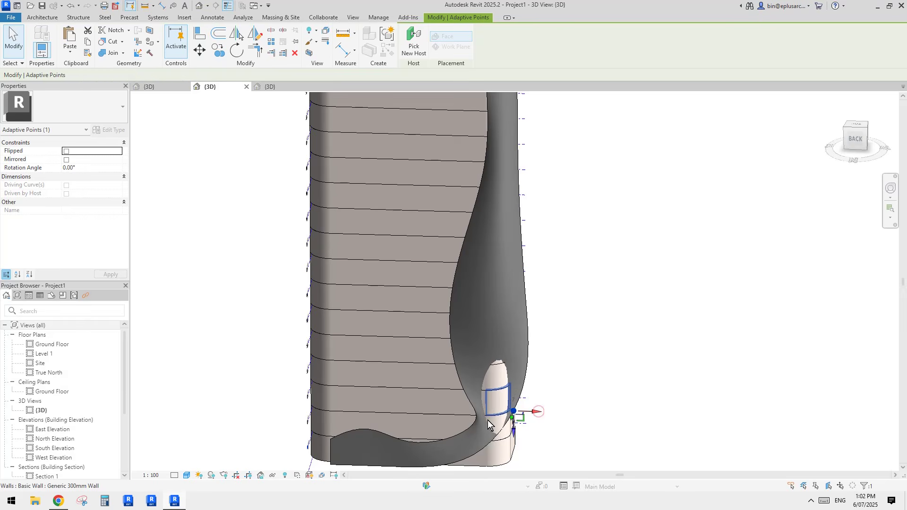
{"action": "left_click", "coordinate": [495, 398]}
{"action": "middle_click_drag", "start_coordinate": [495, 406], "coordinate": [486, 414], "text": "shift"}
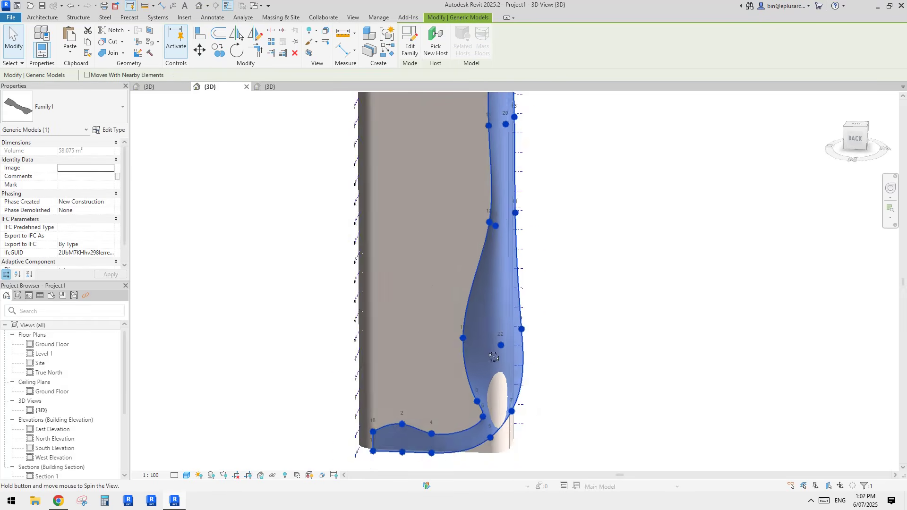
{"action": "key", "text": "Escape"}
Adjust the inner edge point where the lower bulge turns into the horizontal arm.
{"action": "left_click", "coordinate": [480, 424]}
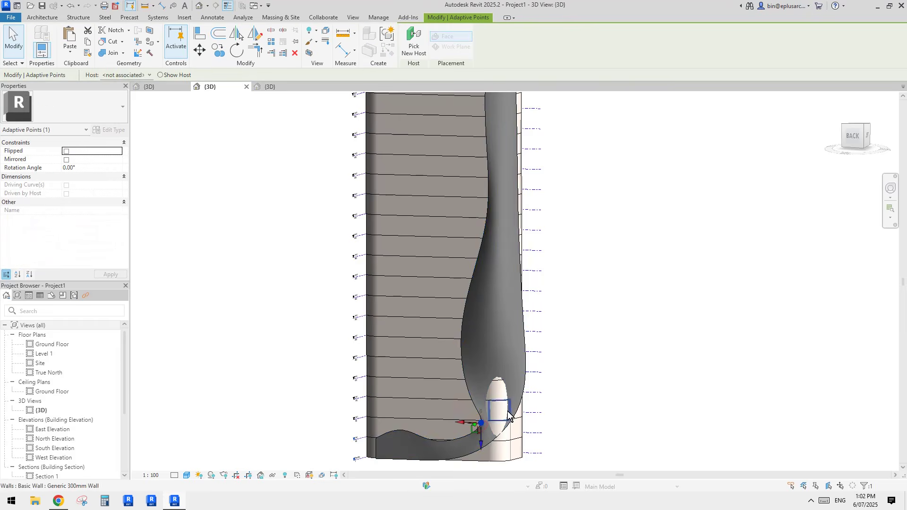
{"action": "mouse_move", "coordinate": [493, 454]}
{"action": "middle_mouse_down", "text": "shift"}
{"action": "mouse_move", "coordinate": [480, 424]}
{"action": "mouse_move", "coordinate": [482, 458]}
{"action": "middle_mouse_up", "text": "shift"}
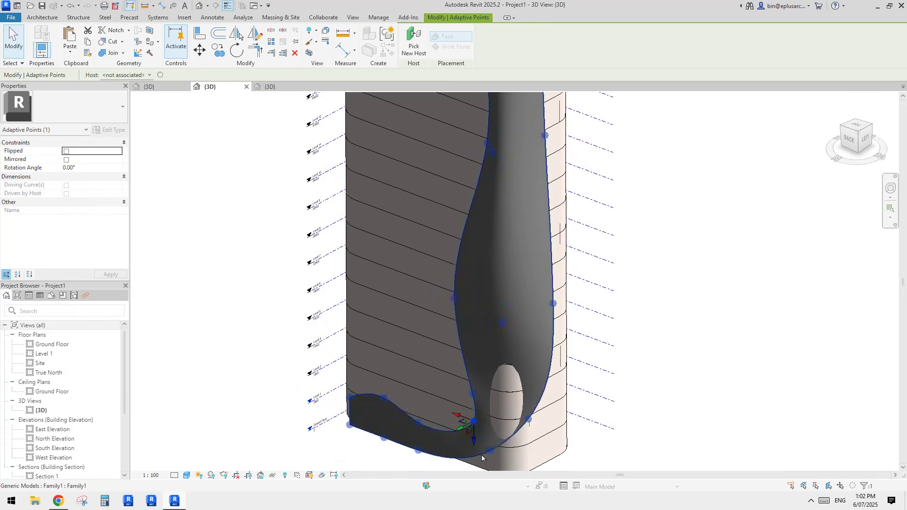
{"action": "key", "text": "Escape"}
{"action": "scroll", "coordinate": [500, 412], "scroll_direction": "down", "scroll_amount": 2}
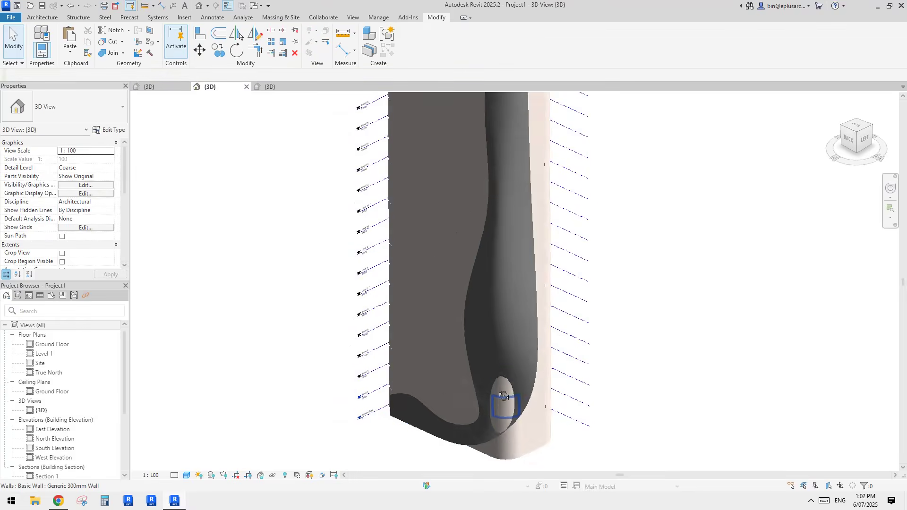
Open the ribbon family for editing and place a reference point on the line between adaptive points 7 and 8.
{"action": "left_click", "coordinate": [502, 302]}
{"action": "middle_click_drag", "start_coordinate": [354, 209], "coordinate": [342, 204], "text": "shift"}
{"action": "left_click", "coordinate": [409, 43]}
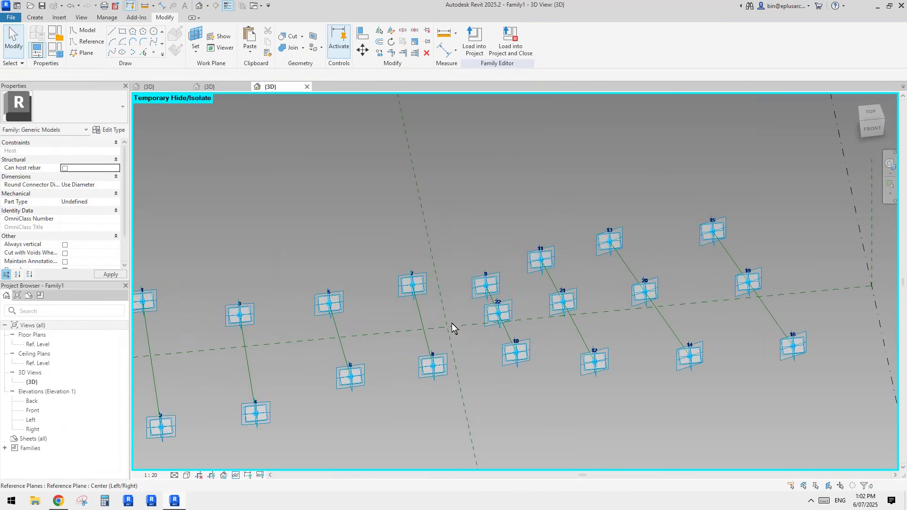
{"action": "middle_click_drag", "start_coordinate": [423, 321], "coordinate": [398, 193], "text": "shift"}
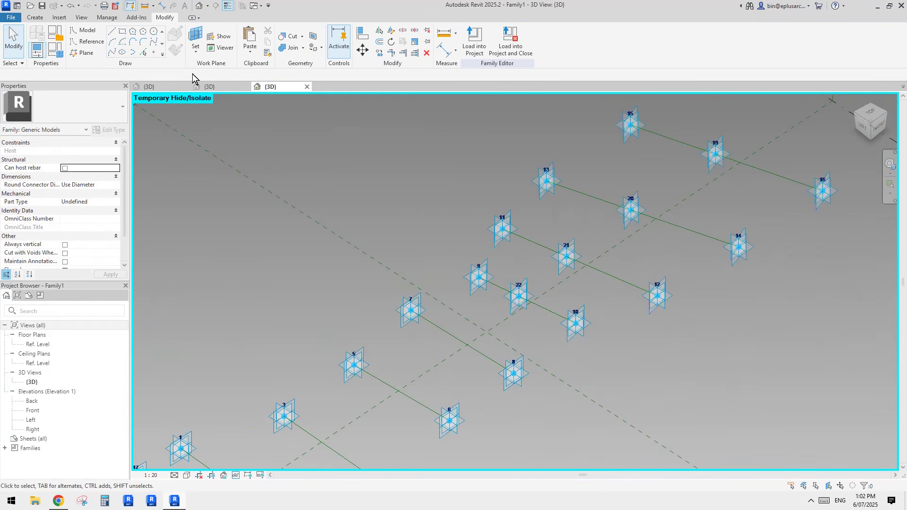
{"action": "left_click", "coordinate": [154, 52]}
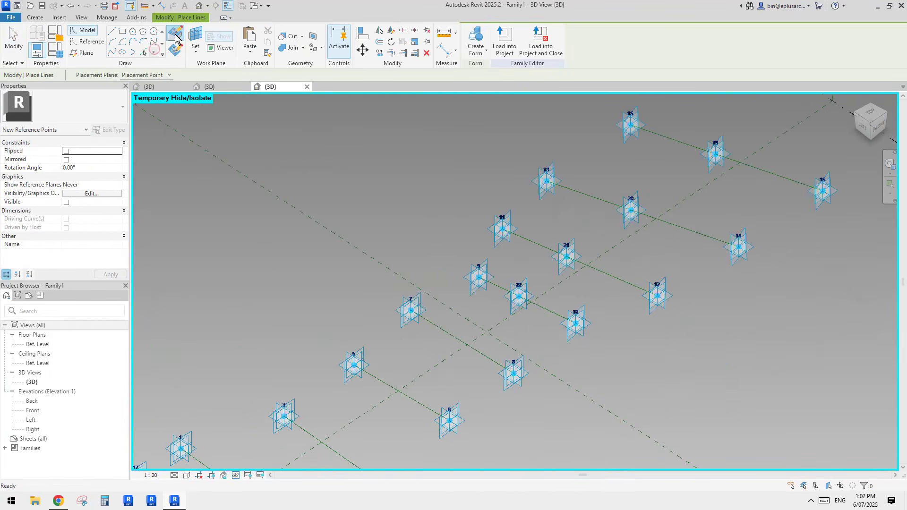
{"action": "left_click", "coordinate": [452, 336]}
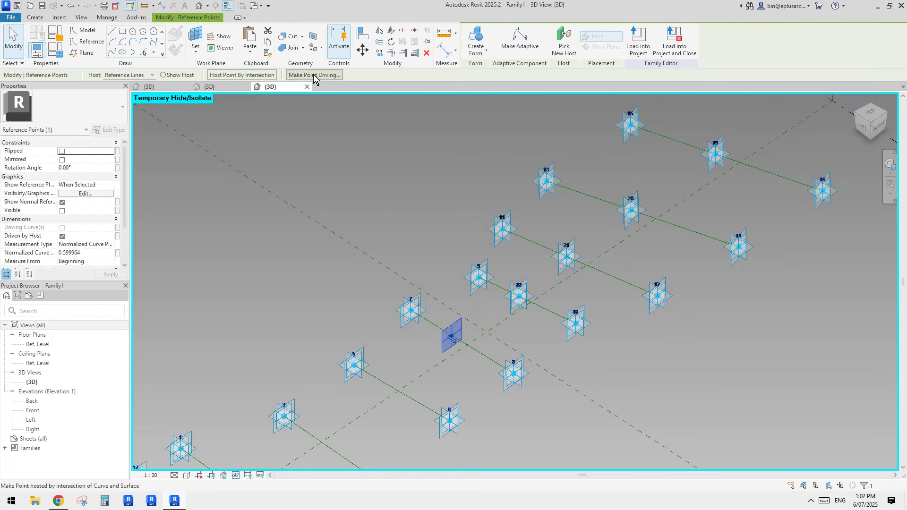
Convert the new reference point into a driving adaptive point and reload the family into the tower project.
{"action": "left_click", "coordinate": [314, 75]}
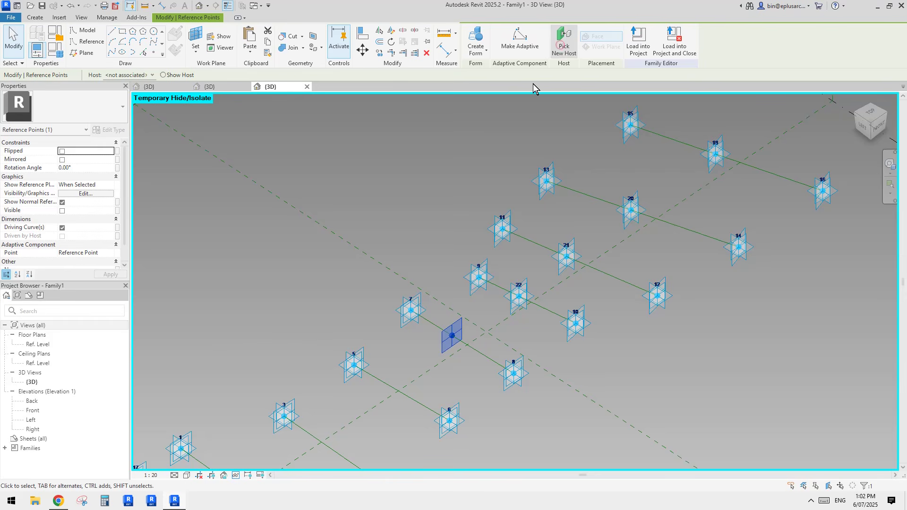
{"action": "left_click", "coordinate": [518, 46]}
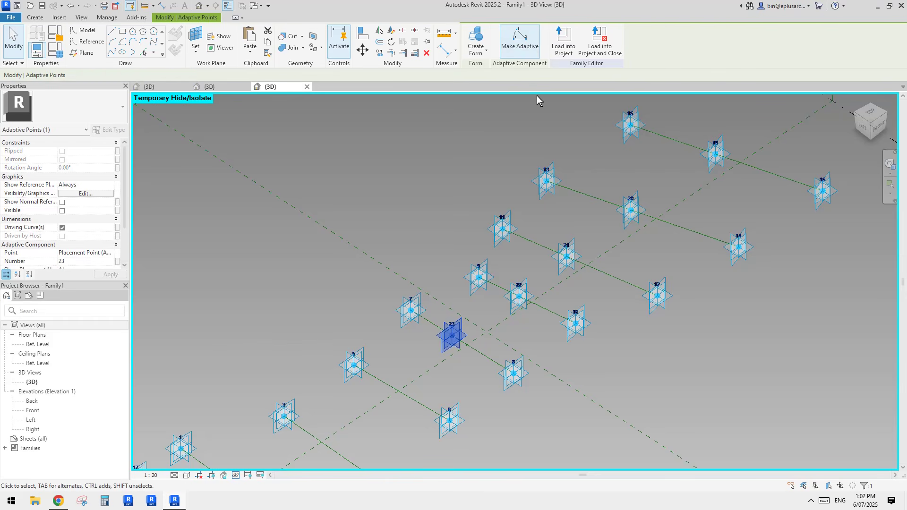
{"action": "left_click", "coordinate": [555, 49]}
{"action": "left_click", "coordinate": [520, 327]}
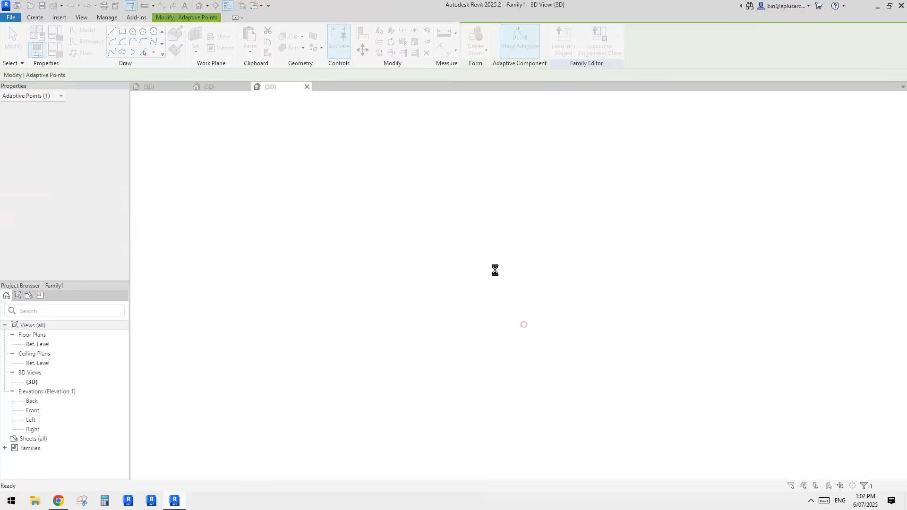
{"action": "left_click", "coordinate": [470, 242]}
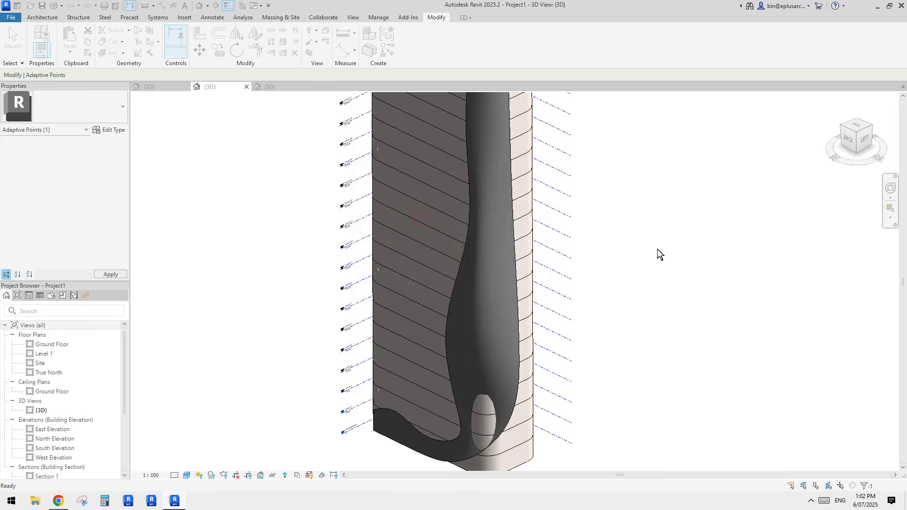
Move the newly added interior adaptive point outward from the tower's rounded corner and fine-tune its position at the ribbon's lower bend.
{"action": "middle_click_drag", "start_coordinate": [512, 340], "coordinate": [557, 270]}
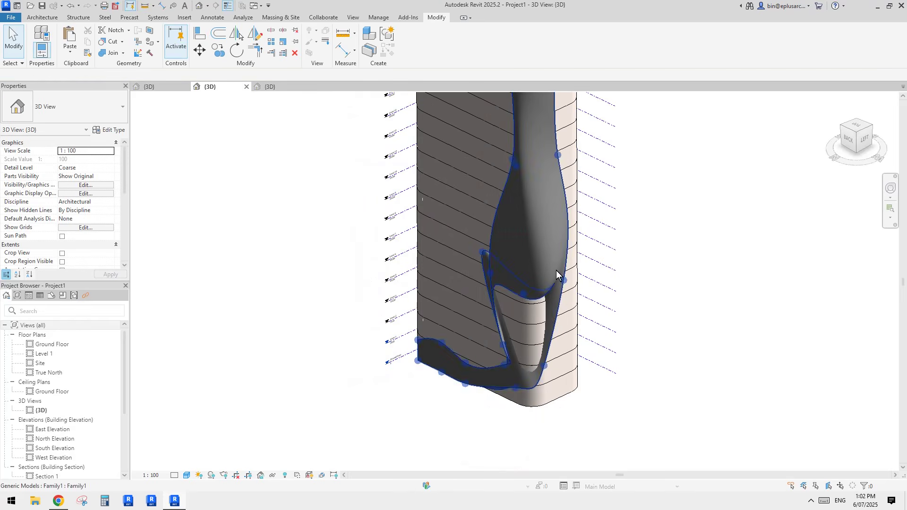
{"action": "left_click", "coordinate": [484, 252]}
{"action": "middle_click_drag", "start_coordinate": [483, 251], "coordinate": [480, 271], "text": "shift"}
{"action": "left_click_drag", "start_coordinate": [461, 254], "coordinate": [541, 233]}
{"action": "middle_click_drag", "start_coordinate": [545, 288], "coordinate": [541, 307], "text": "shift"}
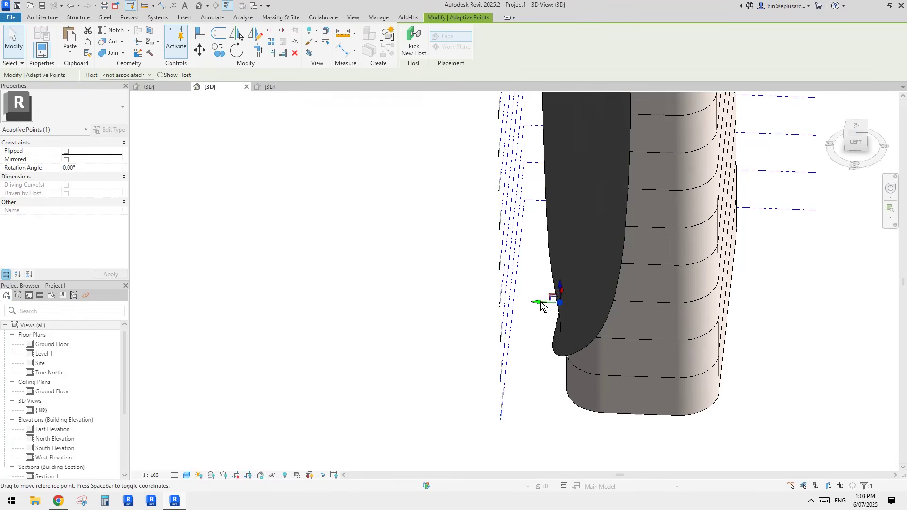
{"action": "left_click_drag", "start_coordinate": [558, 321], "coordinate": [560, 319]}
{"action": "scroll", "coordinate": [567, 309], "scroll_direction": "up", "scroll_amount": 2}
{"action": "mouse_move", "coordinate": [567, 309]}
{"action": "middle_mouse_down", "text": "shift"}
{"action": "mouse_move", "coordinate": [584, 302]}
{"action": "mouse_move", "coordinate": [581, 291]}
{"action": "mouse_move", "coordinate": [561, 310]}
{"action": "middle_mouse_up", "text": "shift"}
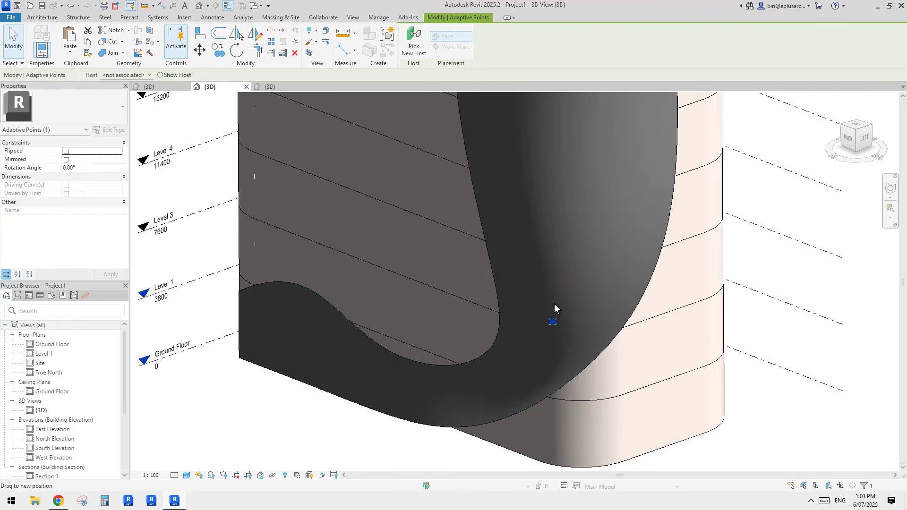
{"action": "left_click_drag", "start_coordinate": [554, 304], "coordinate": [552, 307]}
{"action": "middle_click_drag", "start_coordinate": [553, 307], "coordinate": [546, 338], "text": "shift"}
{"action": "scroll", "coordinate": [544, 321], "scroll_direction": "down", "scroll_amount": 1}
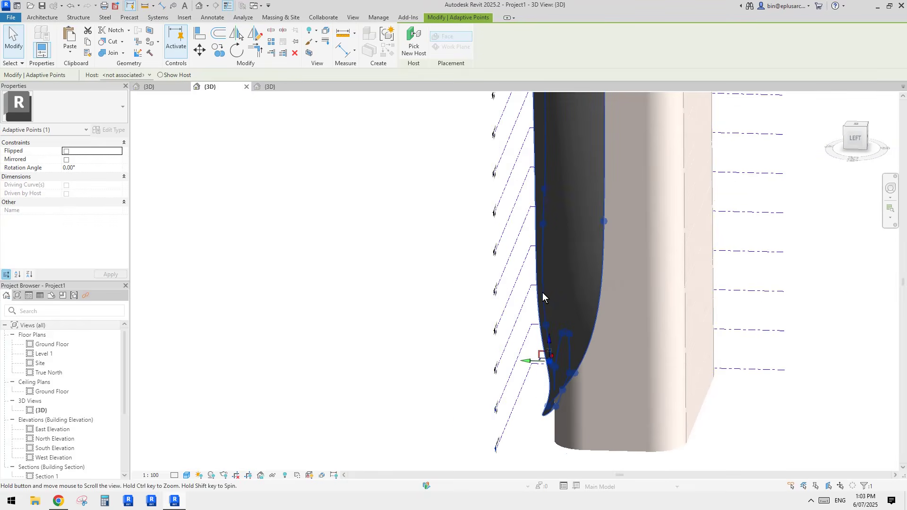
Pull the ribbon's inner edge points on the upper tower outward and widen the ribbon at the edge point near Level 18.
{"action": "left_click", "coordinate": [543, 238]}
{"action": "middle_click_drag", "start_coordinate": [543, 260], "coordinate": [575, 224], "text": "shift"}
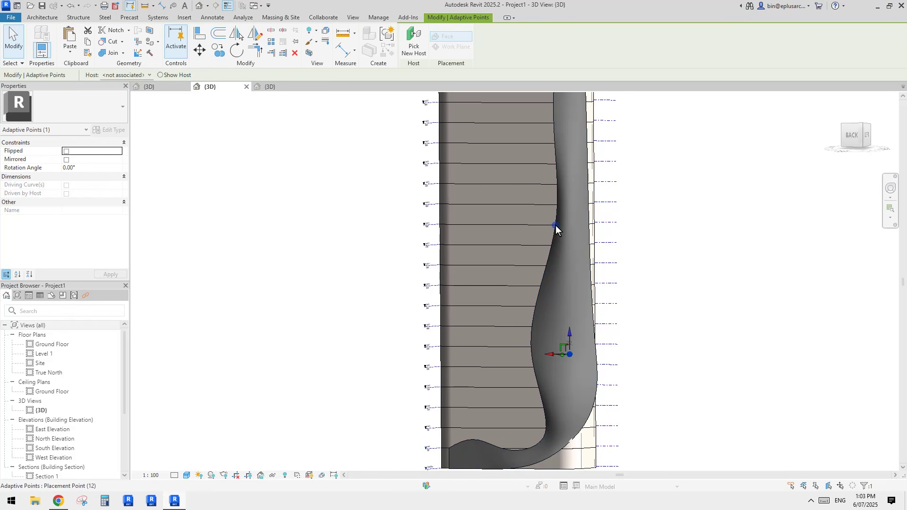
{"action": "middle_click_drag", "start_coordinate": [516, 228], "coordinate": [592, 322], "text": "shift"}
{"action": "scroll", "coordinate": [581, 418], "scroll_direction": "up", "scroll_amount": 3}
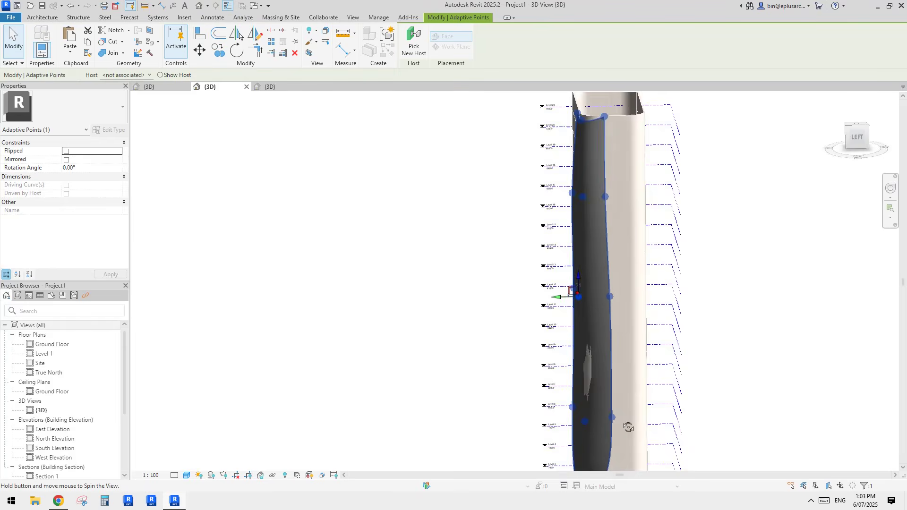
{"action": "left_click_drag", "start_coordinate": [549, 426], "coordinate": [542, 427]}
{"action": "scroll", "coordinate": [571, 382], "scroll_direction": "down", "scroll_amount": 4}
{"action": "middle_click_drag", "start_coordinate": [572, 378], "coordinate": [589, 271], "text": "shift"}
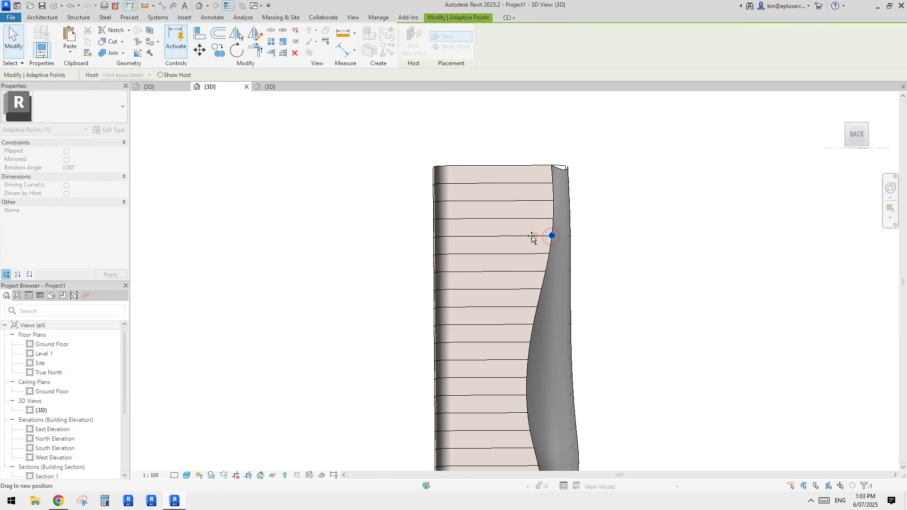
{"action": "middle_click_drag", "start_coordinate": [571, 247], "coordinate": [530, 177], "text": "shift"}
{"action": "scroll", "coordinate": [530, 177], "scroll_direction": "up", "scroll_amount": 1}
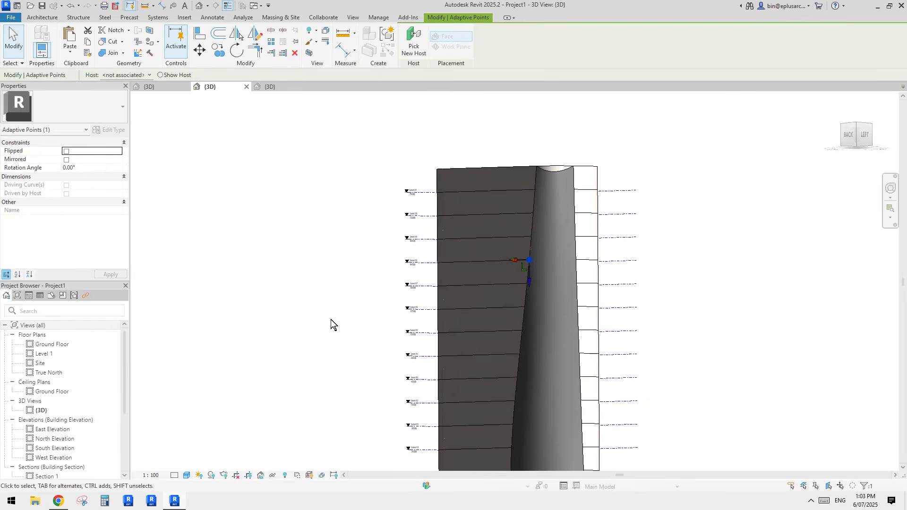
Check the reference tower photo in Chrome, and raise the ribbon's top middle placement point 19 above the roof in Revit.
{"action": "left_click", "coordinate": [60, 500]}
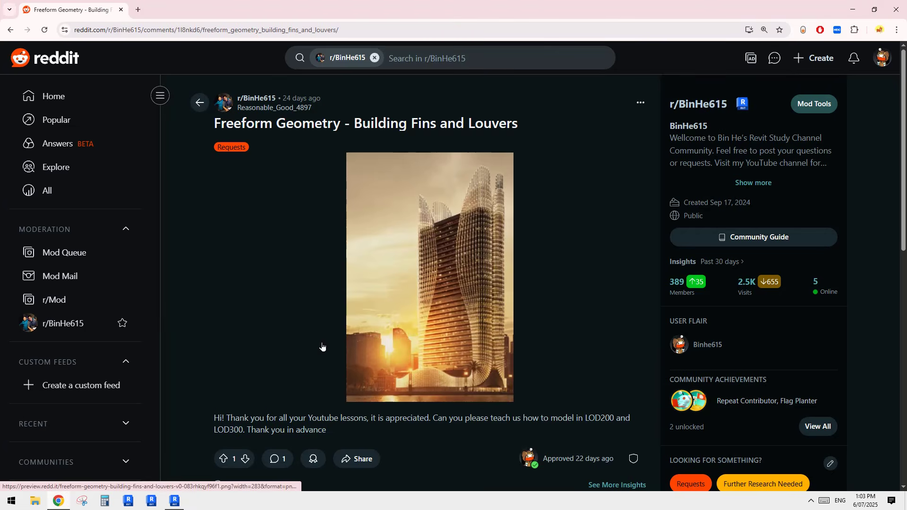
{"action": "left_click", "coordinate": [174, 500]}
{"action": "key", "text": "Escape"}
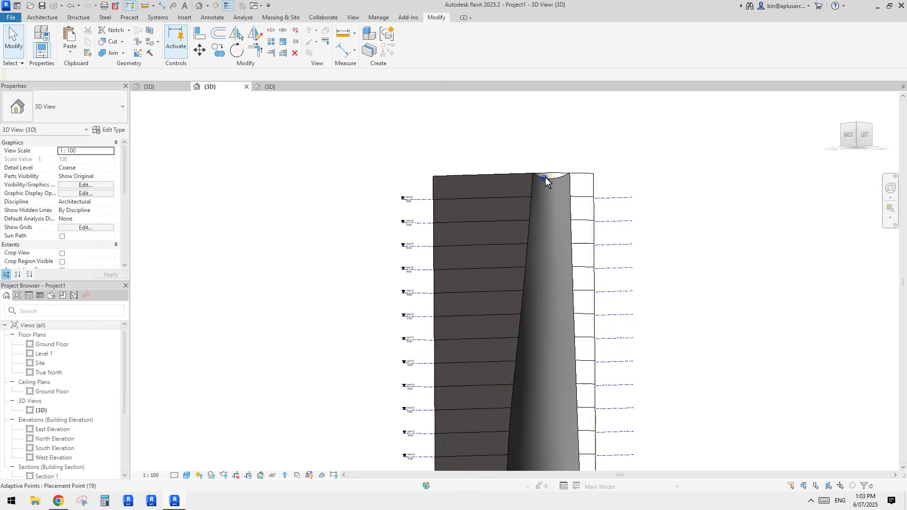
{"action": "left_click_drag", "start_coordinate": [545, 182], "coordinate": [543, 127]}
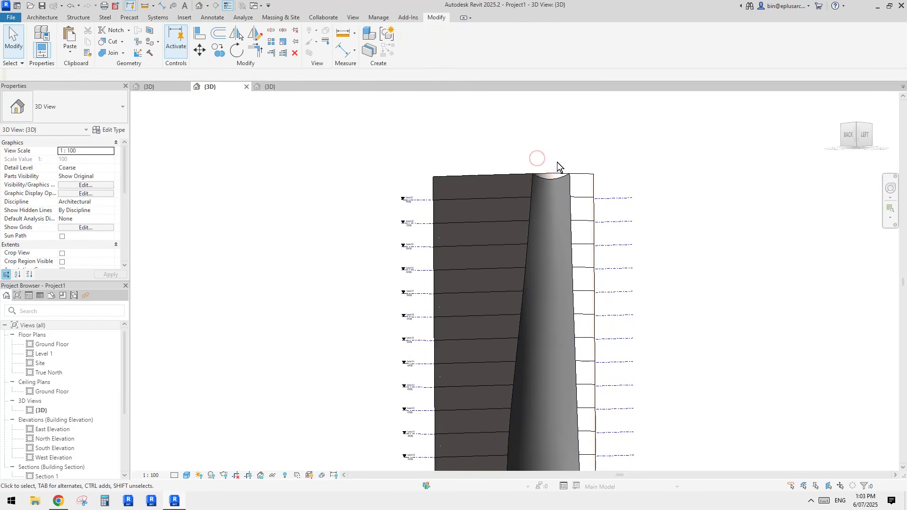
{"action": "left_click_drag", "start_coordinate": [547, 181], "coordinate": [546, 136]}
{"action": "scroll", "coordinate": [585, 183], "scroll_direction": "up", "scroll_amount": 3}
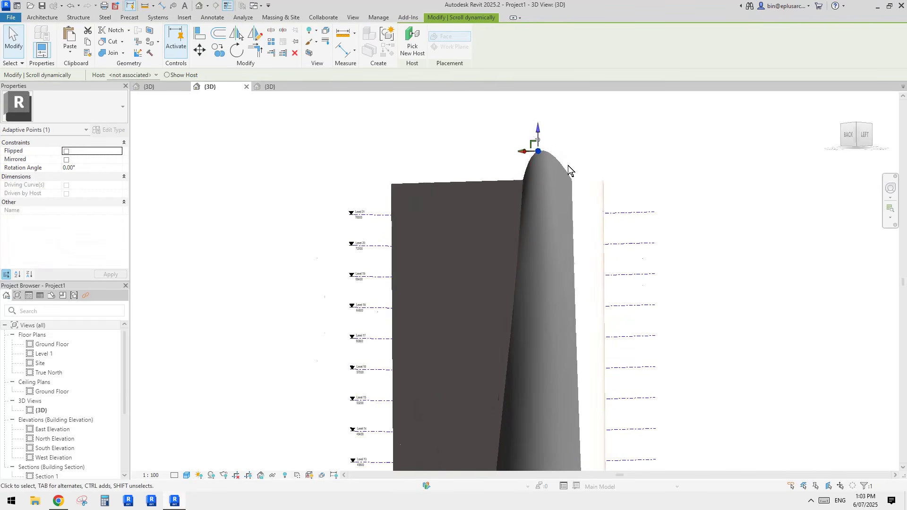
Raise the ribbon's top outer corner point 15 well above the roof and lift the top middle point further to form a curved tip.
{"action": "left_click", "coordinate": [573, 183]}
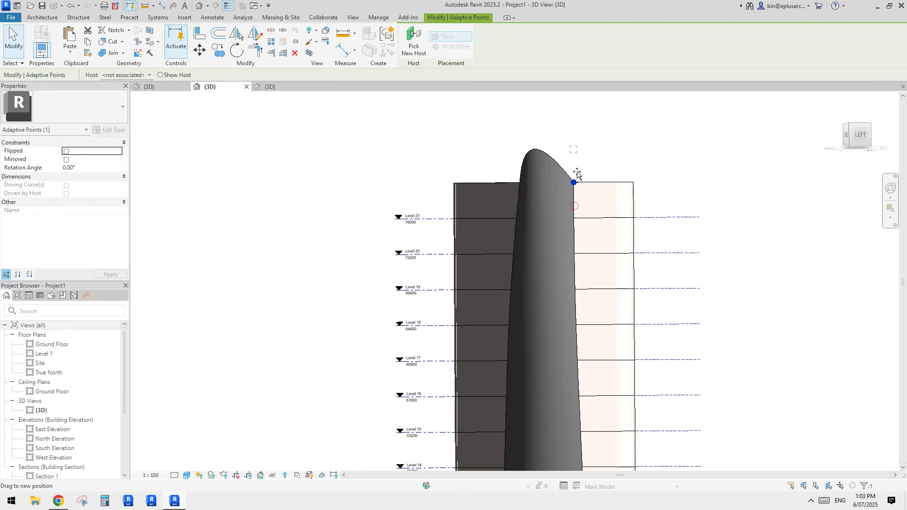
{"action": "left_click_drag", "start_coordinate": [575, 206], "coordinate": [578, 171]}
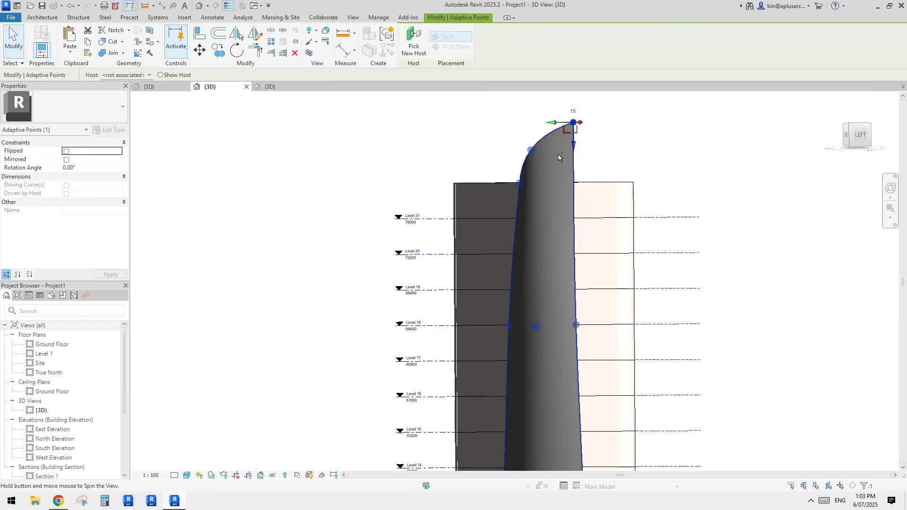
{"action": "middle_click_drag", "start_coordinate": [558, 157], "coordinate": [545, 166], "text": "shift"}
{"action": "left_click", "coordinate": [536, 149]}
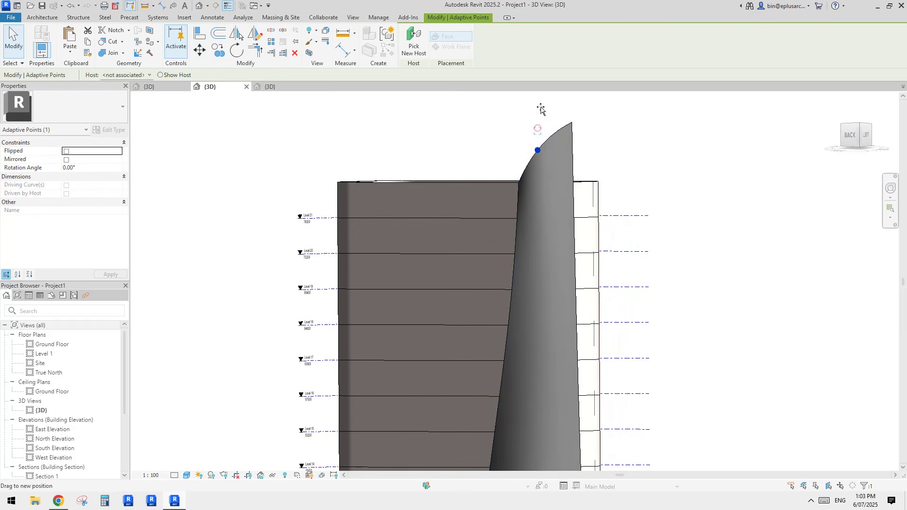
{"action": "left_click_drag", "start_coordinate": [541, 108], "coordinate": [542, 111]}
{"action": "key", "text": "Escape"}
Pull the ribbon's top inner corner point outward from the tower's wall at roof level.
{"action": "middle_click_drag", "start_coordinate": [597, 219], "coordinate": [694, 218], "text": "shift"}
{"action": "left_click", "coordinate": [601, 184]}
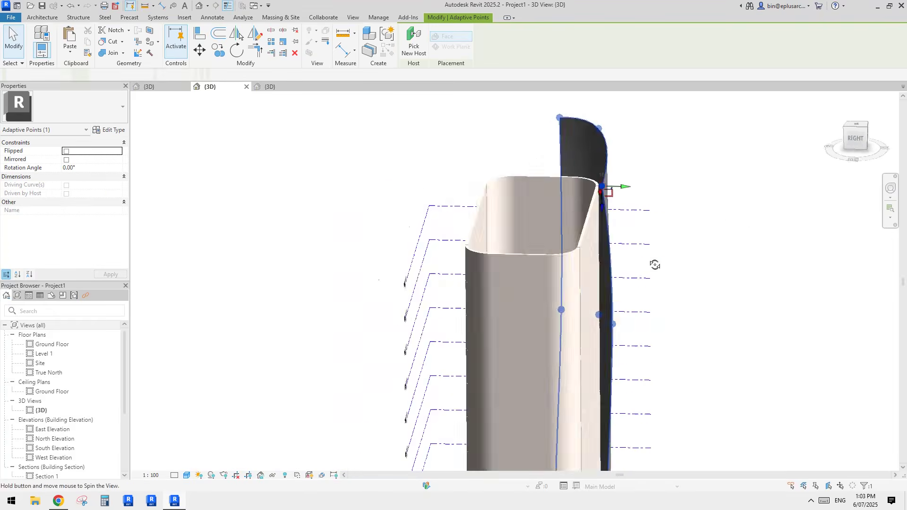
{"action": "middle_click_drag", "start_coordinate": [614, 199], "coordinate": [623, 190], "text": "shift"}
{"action": "left_click_drag", "start_coordinate": [590, 187], "coordinate": [624, 191]}
{"action": "middle_click_drag", "start_coordinate": [623, 191], "coordinate": [623, 284], "text": "shift"}
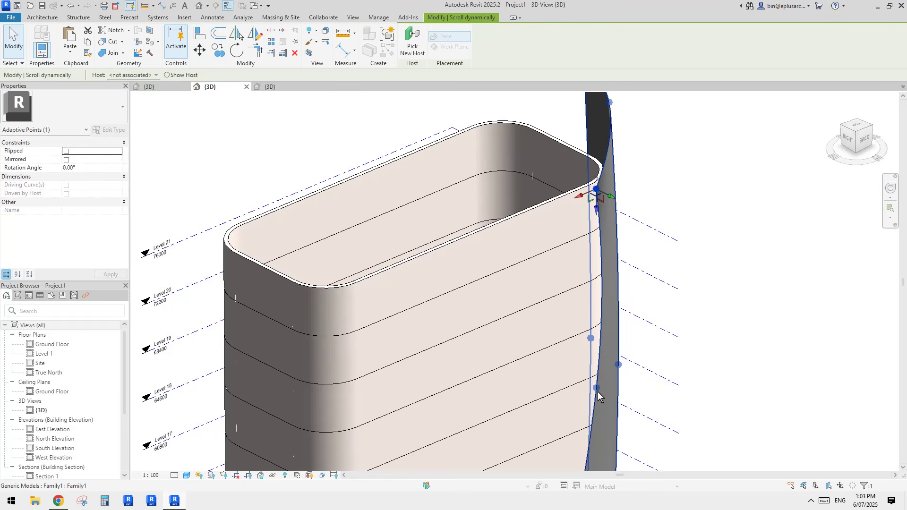
Move the inner edge point near Level 18 outward so the ribbon clears the tower's wall.
{"action": "left_click", "coordinate": [596, 389]}
{"action": "middle_click_drag", "start_coordinate": [598, 391], "coordinate": [628, 393], "text": "shift"}
{"action": "left_click_drag", "start_coordinate": [615, 393], "coordinate": [617, 395]}
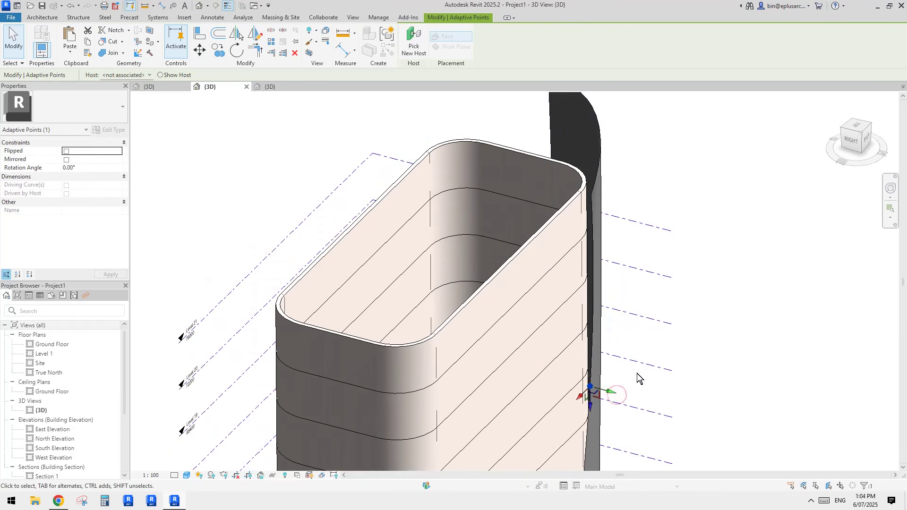
{"action": "middle_click_drag", "start_coordinate": [637, 378], "coordinate": [557, 310], "text": "shift"}
{"action": "key", "text": "Escape"}
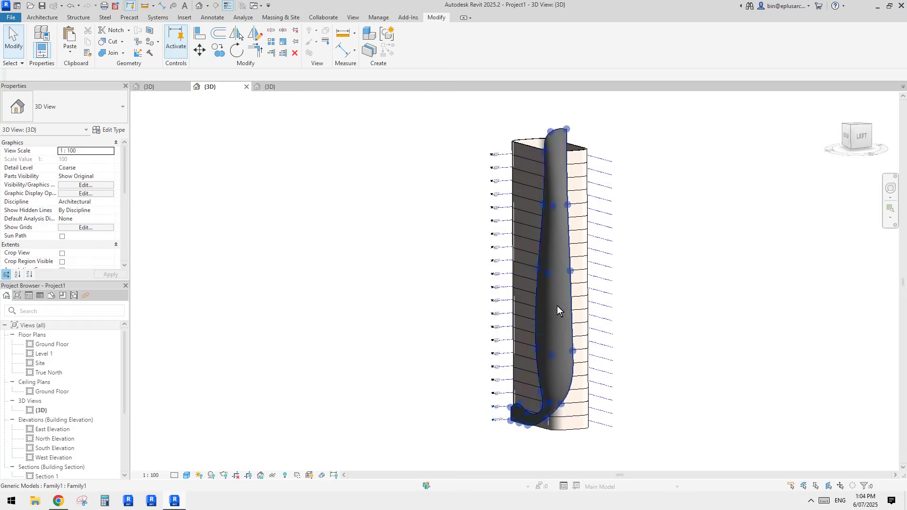
Examine the reshaped ribbon component along the tower's full height, checking its edges and adaptive points.
{"action": "scroll", "coordinate": [557, 309], "scroll_direction": "up", "scroll_amount": 5}
{"action": "left_click", "coordinate": [456, 313]}
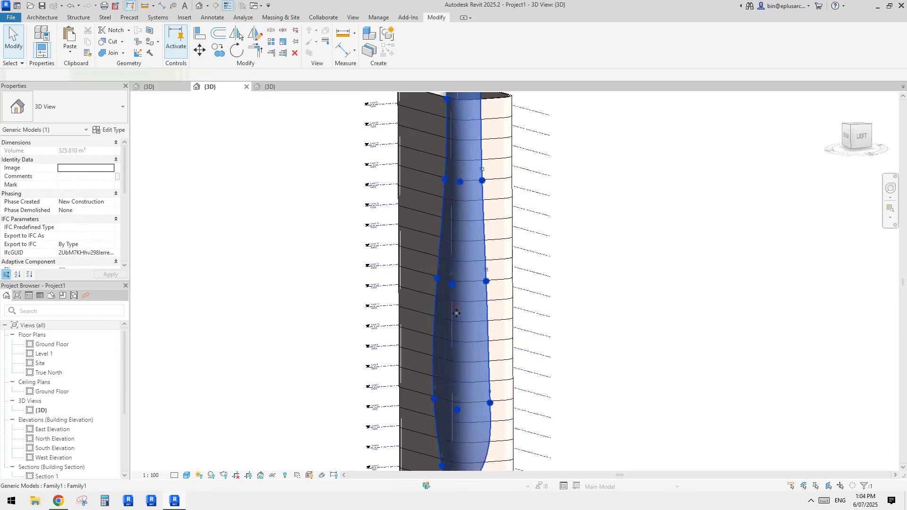
{"action": "middle_click_drag", "start_coordinate": [457, 313], "coordinate": [427, 192], "text": "shift"}
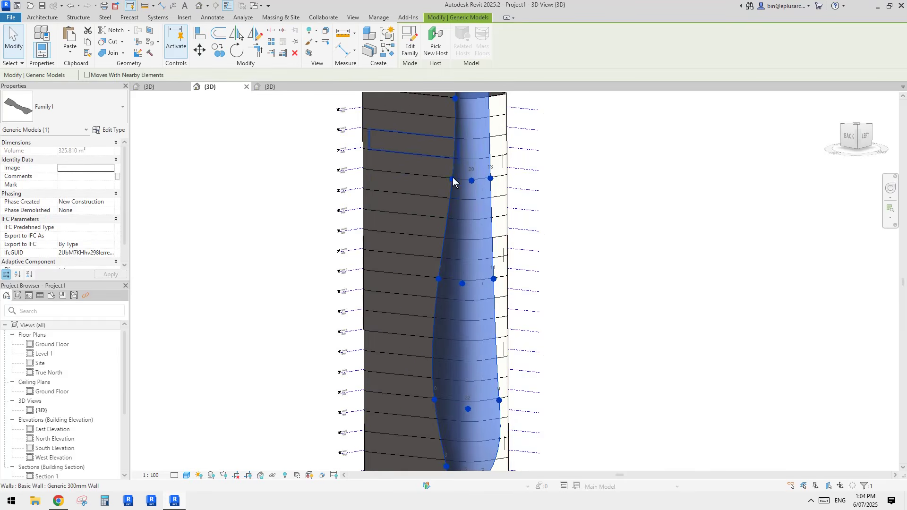
{"action": "scroll", "coordinate": [491, 232], "scroll_direction": "down", "scroll_amount": 3}
{"action": "key", "text": "Escape"}
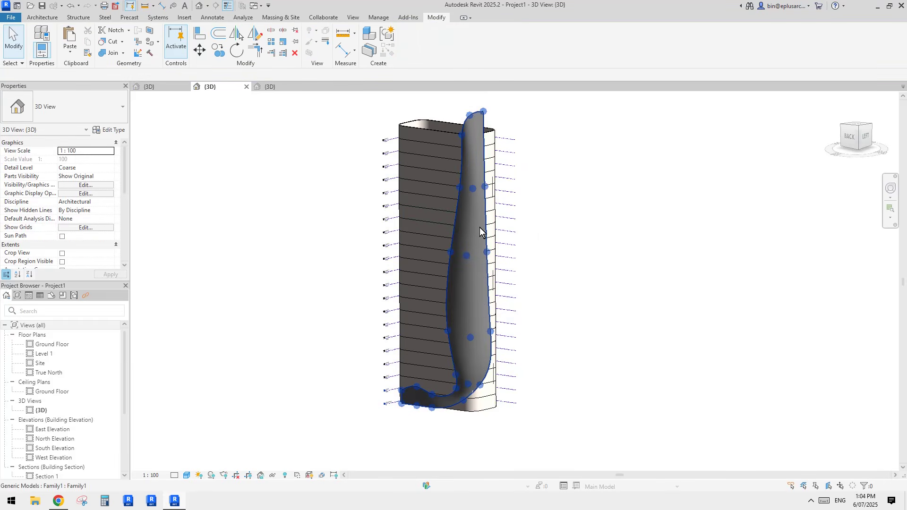
{"action": "left_click", "coordinate": [477, 234]}
{"action": "key", "text": "Escape"}
{"action": "left_click", "coordinate": [467, 291]}
{"action": "key", "text": "Escape"}
Open the ribbon family for editing, reset the temporary isolation to show its form, and compare it with the reference photo in Chrome.
{"action": "double_click", "coordinate": [471, 299]}
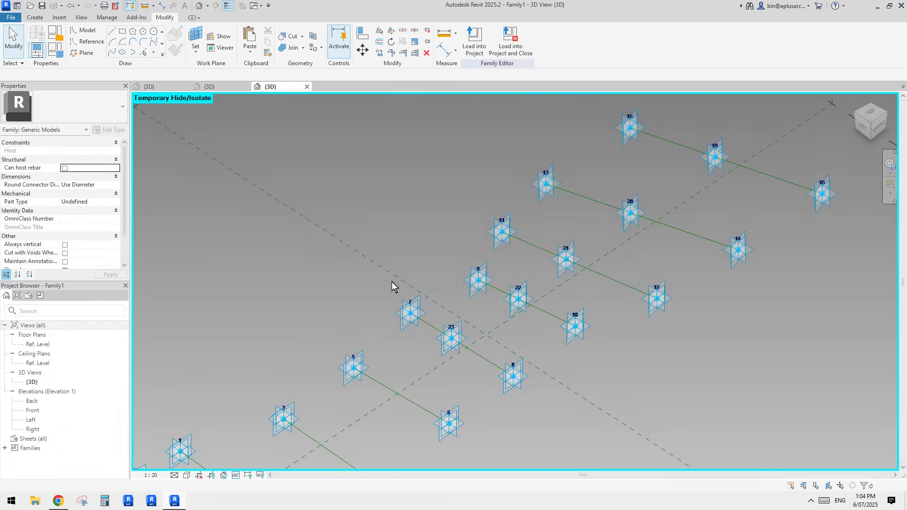
{"action": "left_click", "coordinate": [53, 503]}
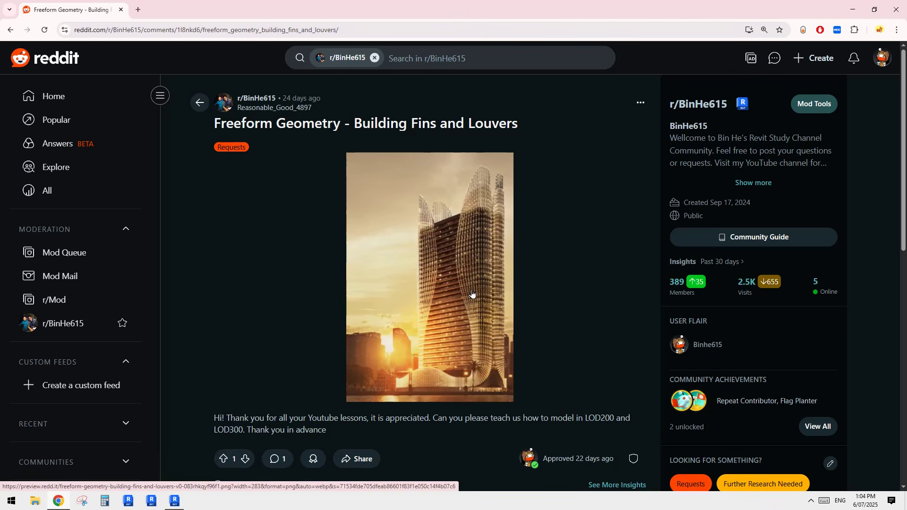
{"action": "left_click", "coordinate": [174, 501]}
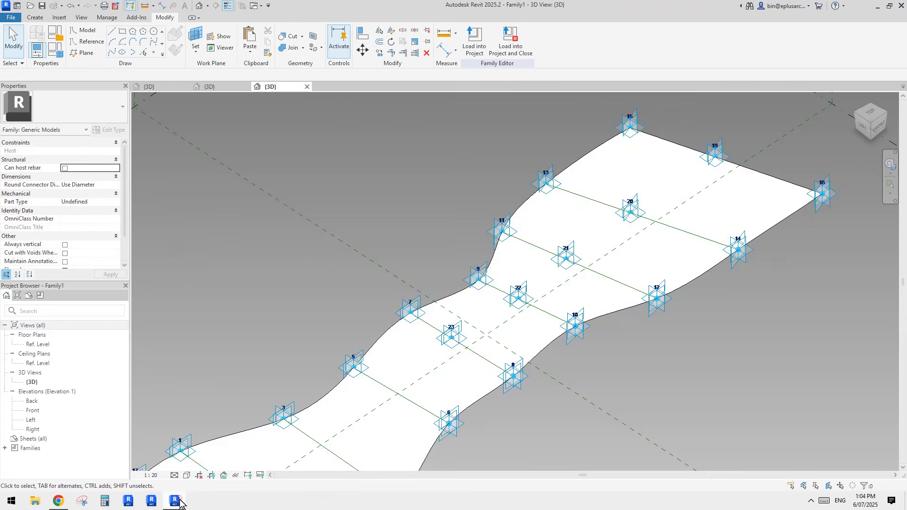
Divide the ribbon form's surface into a UV grid with a fixed number of 10 in each direction.
{"action": "left_click", "coordinate": [553, 274]}
{"action": "middle_click_drag", "start_coordinate": [553, 275], "coordinate": [569, 177], "text": "shift"}
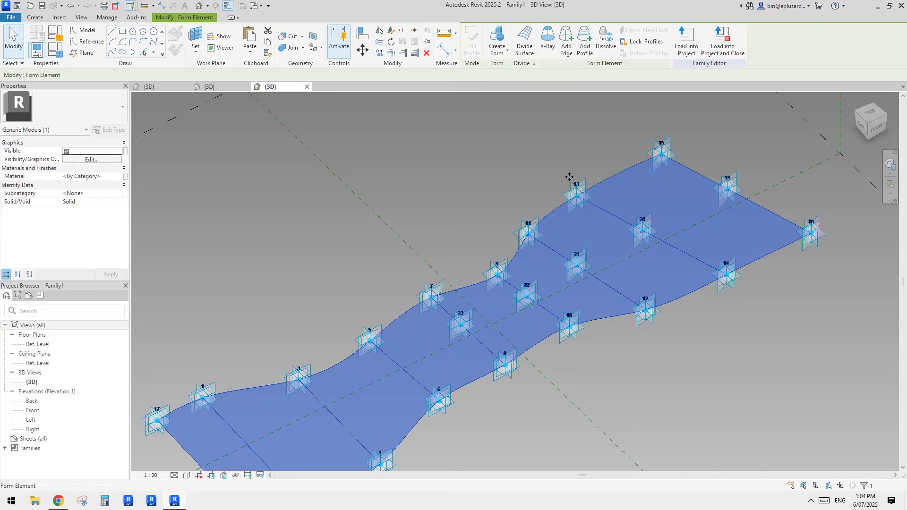
{"action": "left_click", "coordinate": [524, 42]}
{"action": "middle_click_drag", "start_coordinate": [560, 115], "coordinate": [536, 297], "text": "shift"}
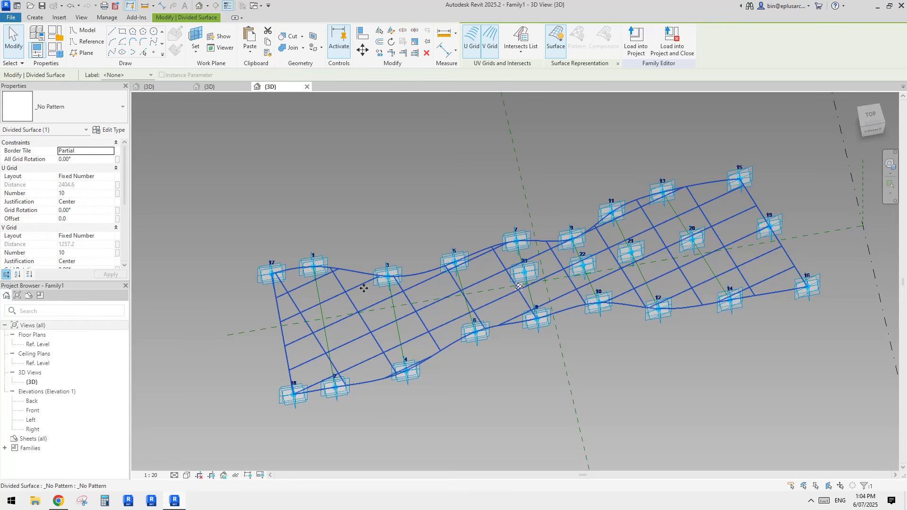
{"action": "middle_click_drag", "start_coordinate": [527, 253], "coordinate": [317, 336], "text": "shift"}
{"action": "middle_click_drag", "start_coordinate": [514, 317], "coordinate": [460, 304], "text": "shift"}
{"action": "key", "text": "Escape"}
{"action": "middle_click_drag", "start_coordinate": [775, 223], "coordinate": [755, 231]}
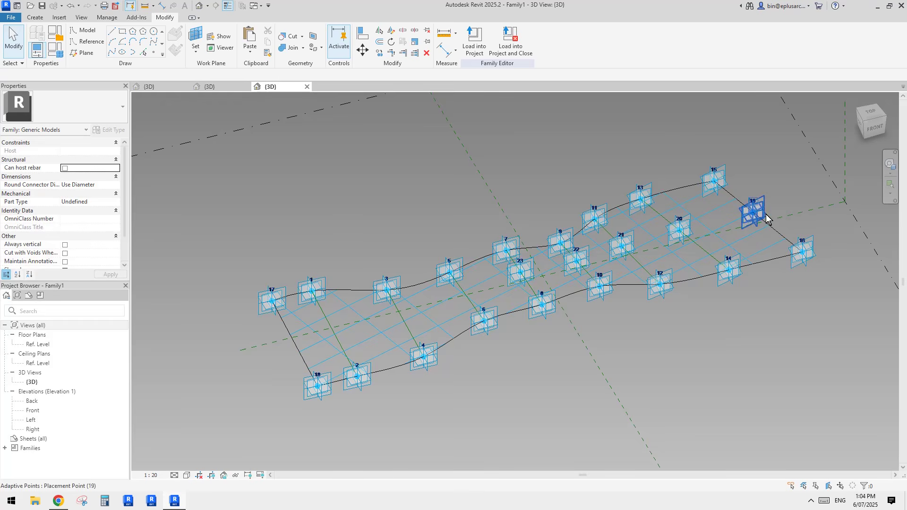
Nudge adaptive point 19 at the ribbon's end to regenerate the surface grid, and check the resulting divisions.
{"action": "left_click", "coordinate": [766, 218]}
{"action": "scroll", "coordinate": [763, 214], "scroll_direction": "up", "scroll_amount": 2}
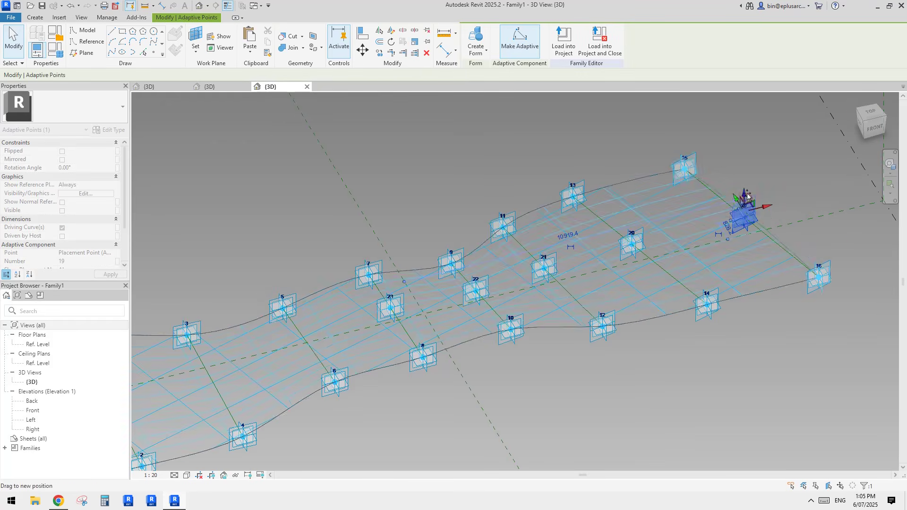
{"action": "scroll", "coordinate": [654, 237], "scroll_direction": "down", "scroll_amount": 2}
{"action": "middle_click_drag", "start_coordinate": [586, 302], "coordinate": [307, 305], "text": "shift"}
{"action": "left_click", "coordinate": [328, 275]}
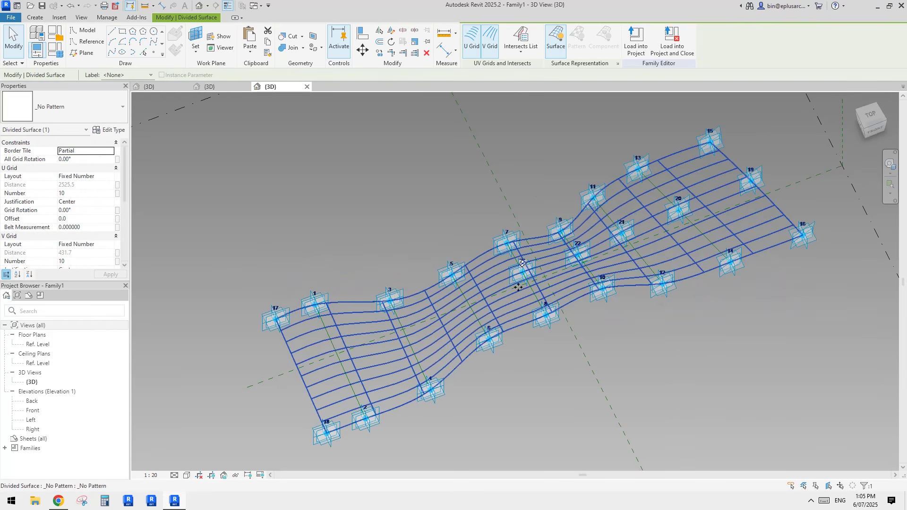
{"action": "middle_click_drag", "start_coordinate": [519, 287], "coordinate": [511, 295], "text": "shift"}
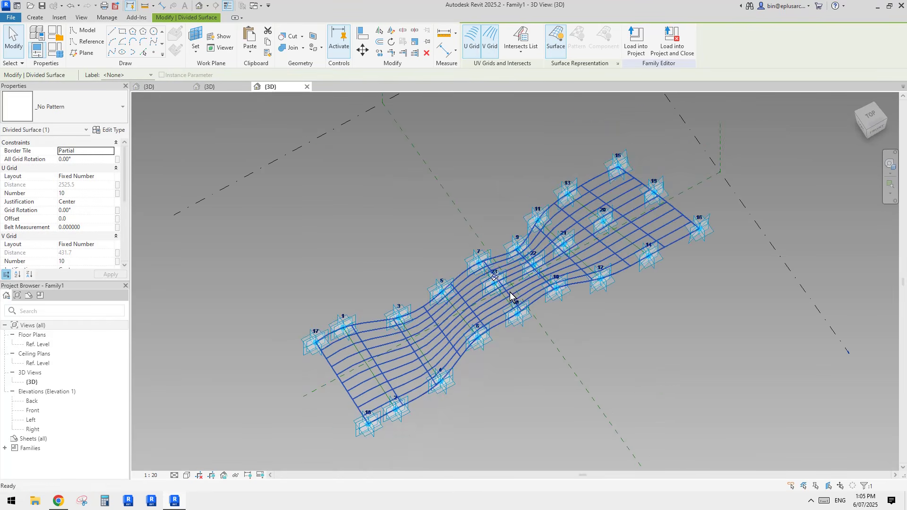
Load the ribbon family with its divided surface into Project1.
{"action": "left_click", "coordinate": [648, 231]}
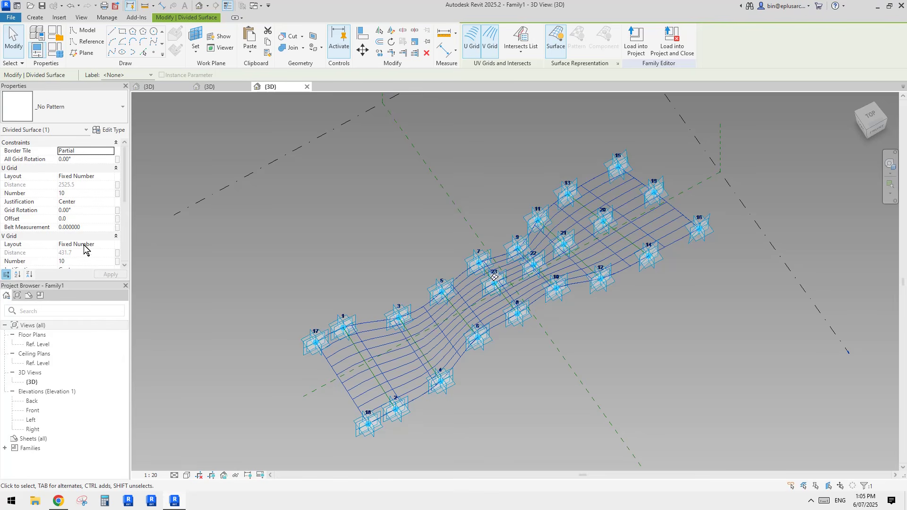
{"action": "scroll", "coordinate": [390, 347], "scroll_direction": "up", "scroll_amount": 3}
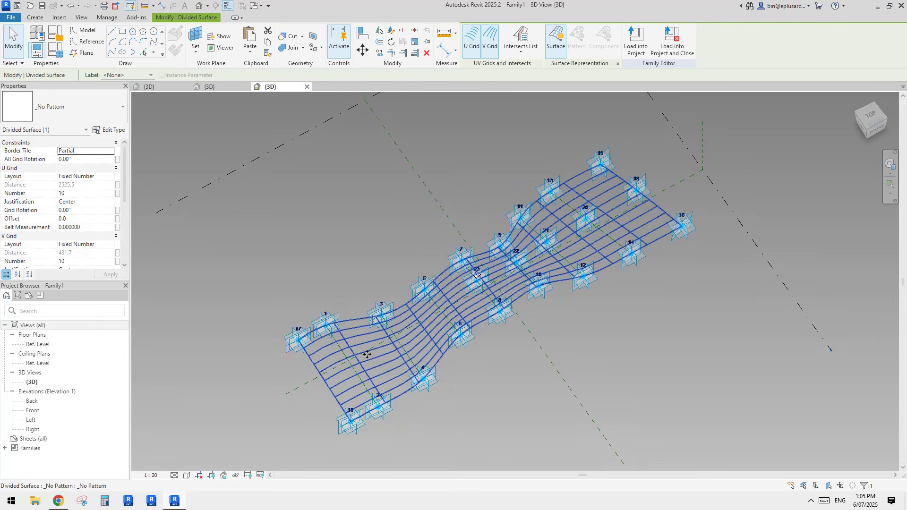
{"action": "key", "text": "Escape"}
{"action": "middle_click_drag", "start_coordinate": [424, 318], "coordinate": [419, 320]}
{"action": "left_click", "coordinate": [419, 320]}
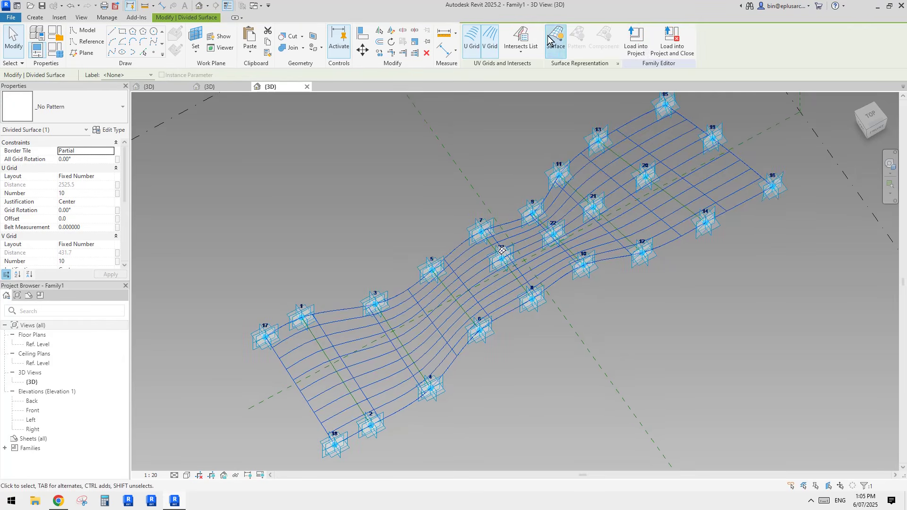
{"action": "left_click", "coordinate": [633, 37]}
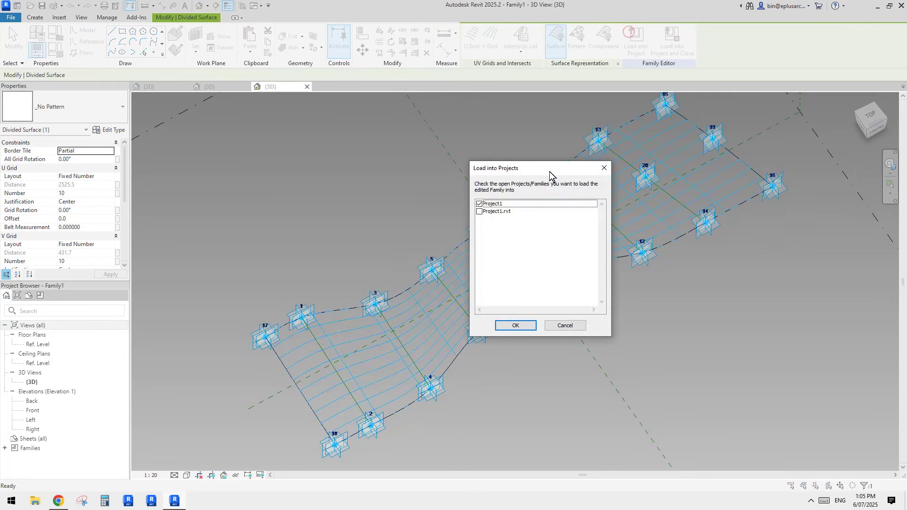
{"action": "left_click", "coordinate": [516, 326]}
{"action": "left_click", "coordinate": [420, 223]}
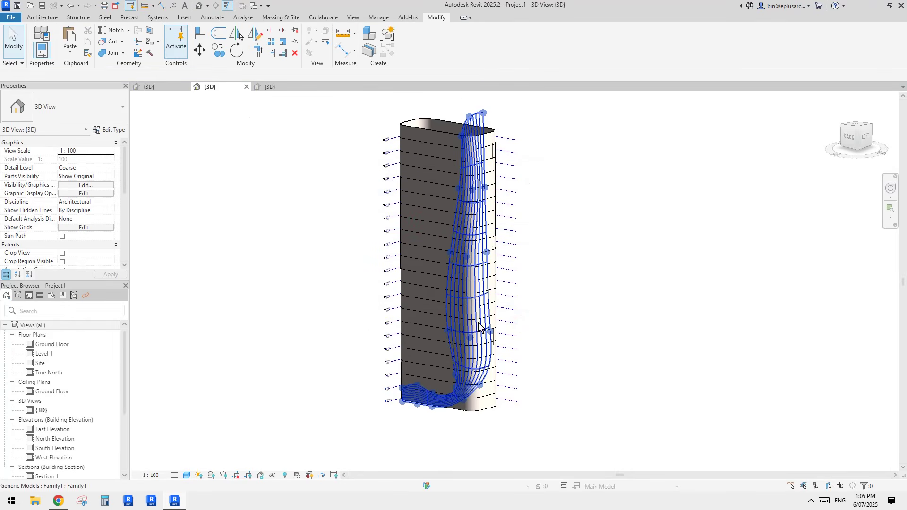
Examine the gridded ribbon on the tower from base to top and compare it with the reference photo in Chrome.
{"action": "mouse_move", "coordinate": [479, 326]}
{"action": "middle_mouse_down", "text": "shift"}
{"action": "mouse_move", "coordinate": [478, 266]}
{"action": "mouse_move", "coordinate": [540, 265]}
{"action": "mouse_move", "coordinate": [483, 315]}
{"action": "middle_mouse_up", "text": "shift"}
{"action": "scroll", "coordinate": [540, 265], "scroll_direction": "up", "scroll_amount": 2}
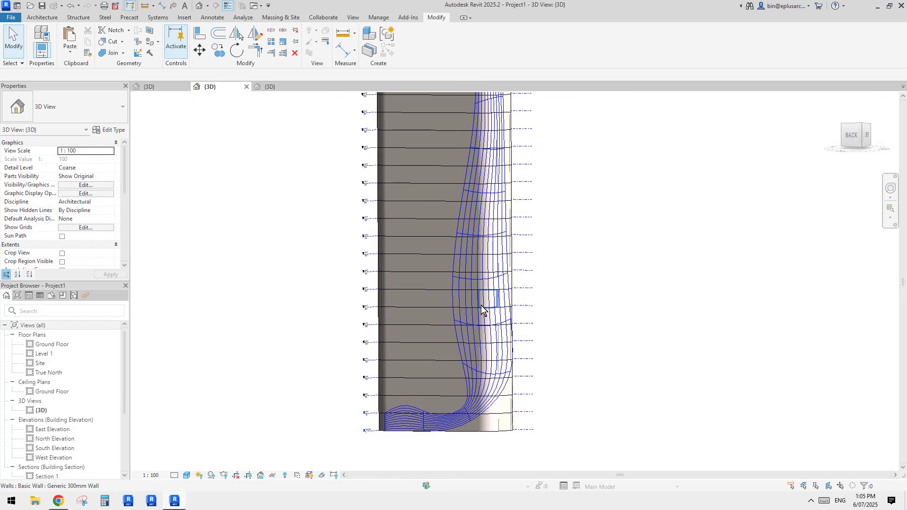
{"action": "left_click", "coordinate": [478, 389]}
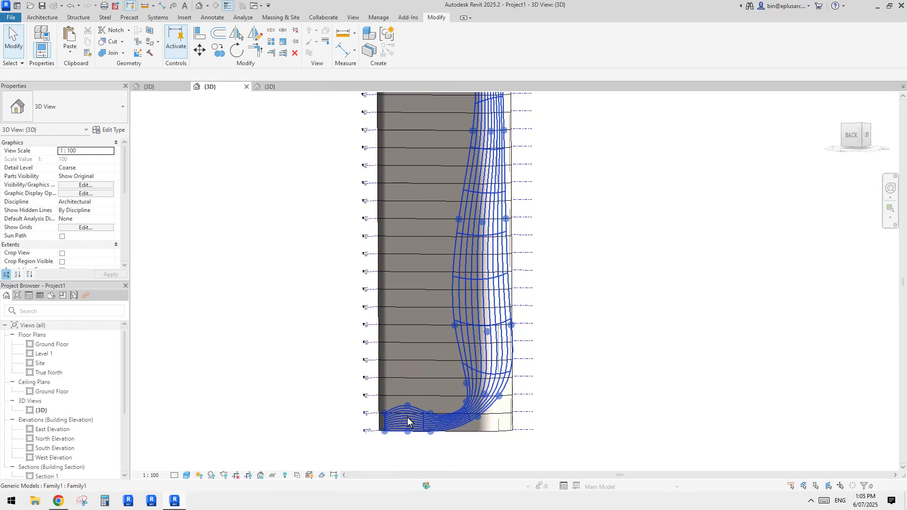
{"action": "key", "text": "Escape"}
{"action": "left_click", "coordinate": [429, 435]}
{"action": "left_click", "coordinate": [58, 501]}
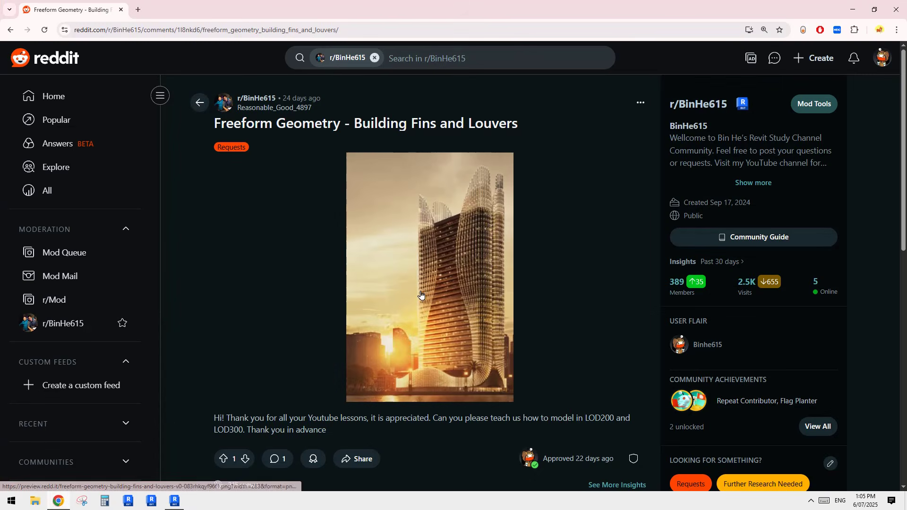
{"action": "left_click", "coordinate": [174, 501]}
{"action": "scroll", "coordinate": [491, 298], "scroll_direction": "up", "scroll_amount": 3}
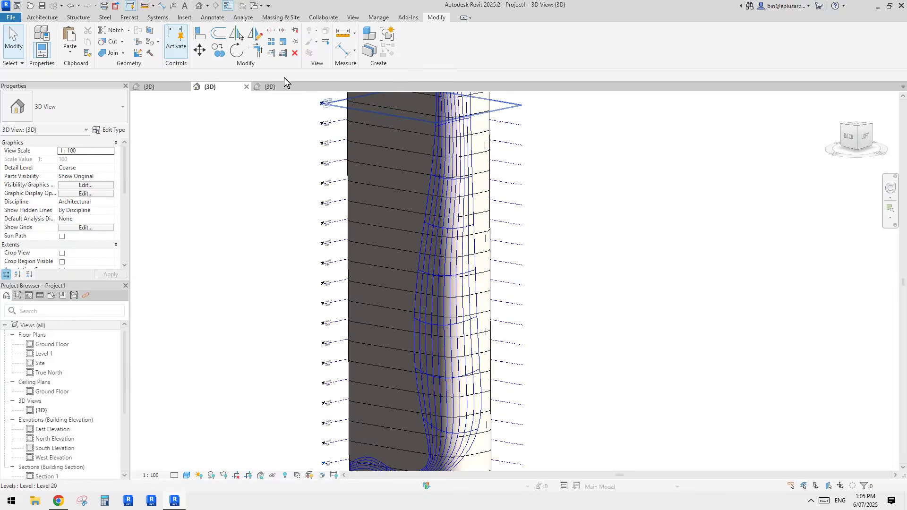
Return to the ribbon family and turn on the display of nodes in the divided surface's representation settings.
{"action": "left_click", "coordinate": [273, 85]}
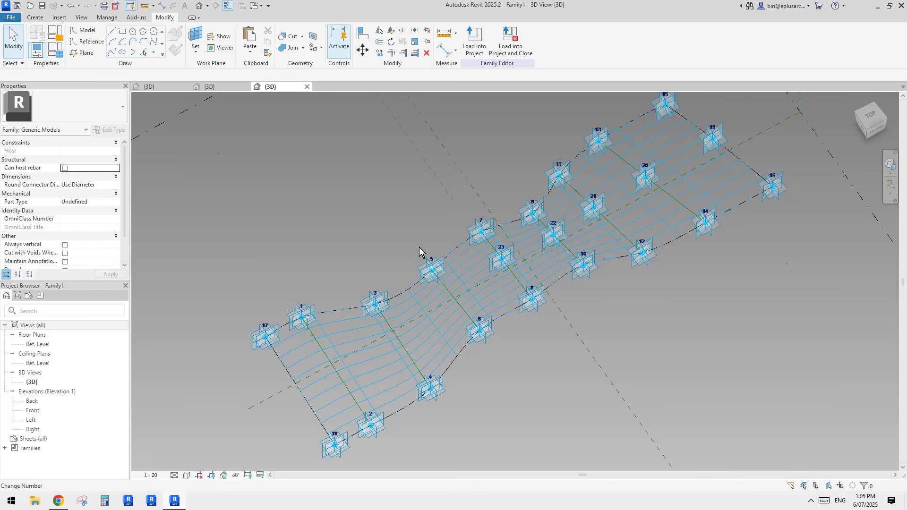
{"action": "scroll", "coordinate": [419, 248], "scroll_direction": "down", "scroll_amount": 2}
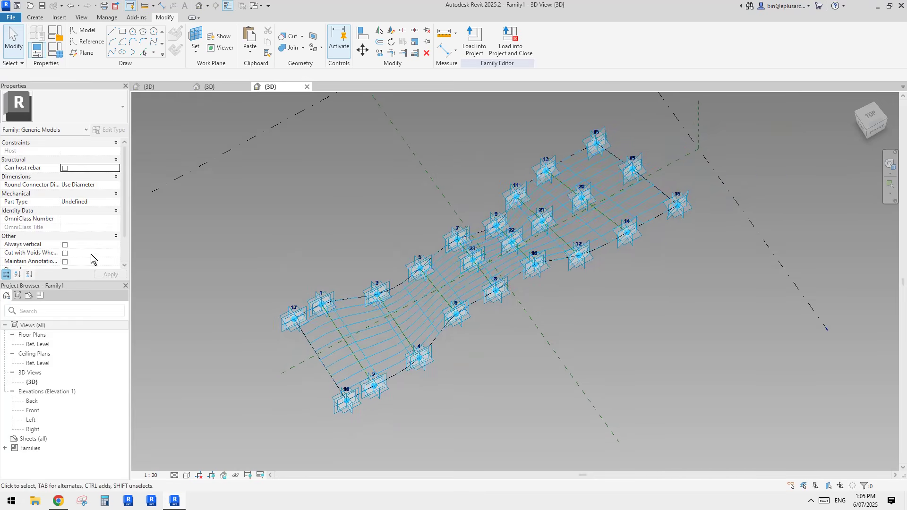
{"action": "middle_click_drag", "start_coordinate": [426, 319], "coordinate": [411, 334], "text": "shift"}
{"action": "left_click", "coordinate": [411, 333]}
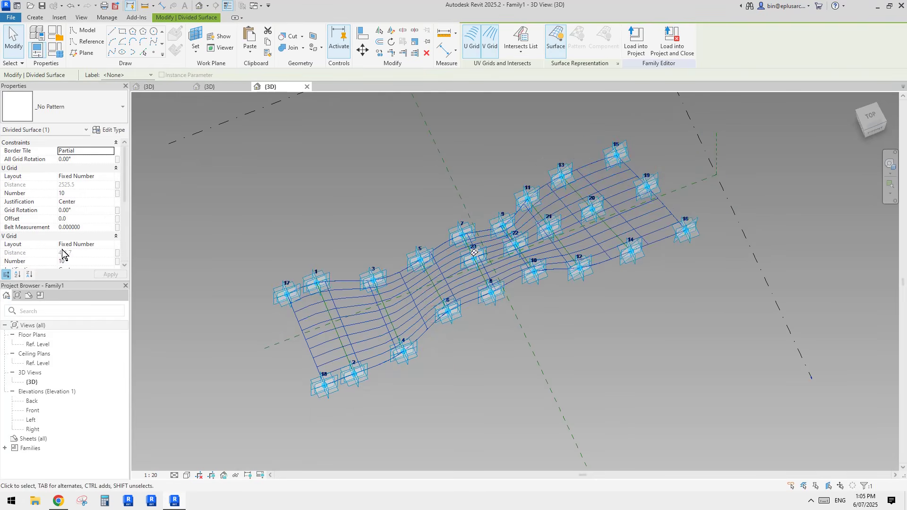
{"action": "scroll", "coordinate": [371, 338], "scroll_direction": "up", "scroll_amount": 2}
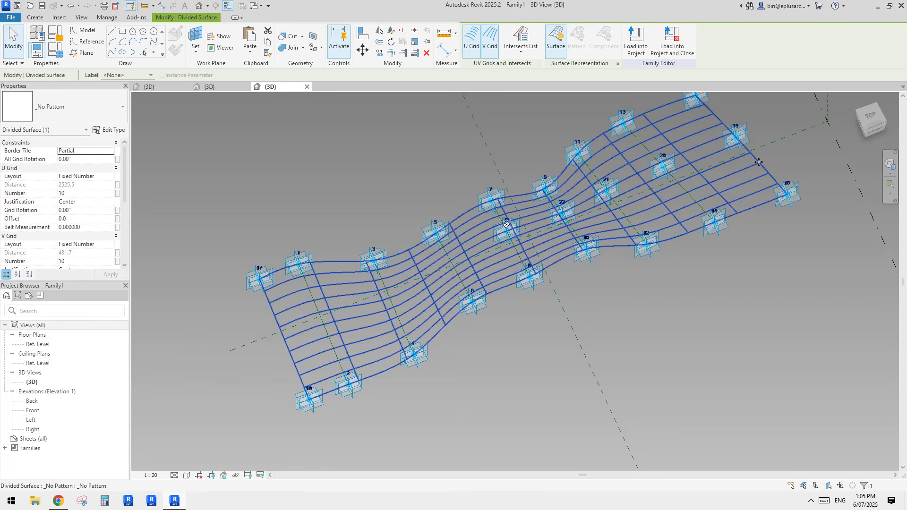
{"action": "key", "text": "Escape"}
{"action": "left_click", "coordinate": [449, 304]}
{"action": "middle_click_drag", "start_coordinate": [448, 304], "coordinate": [456, 307], "text": "shift"}
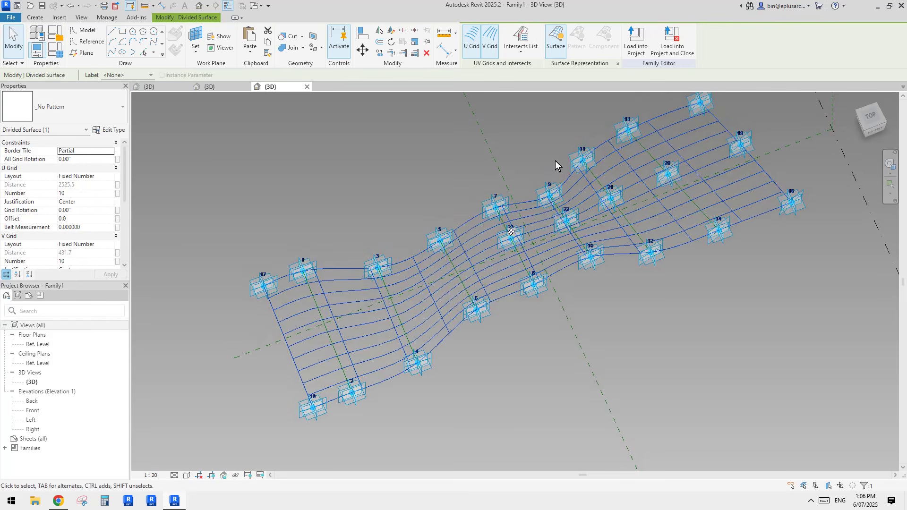
{"action": "left_click", "coordinate": [617, 63]}
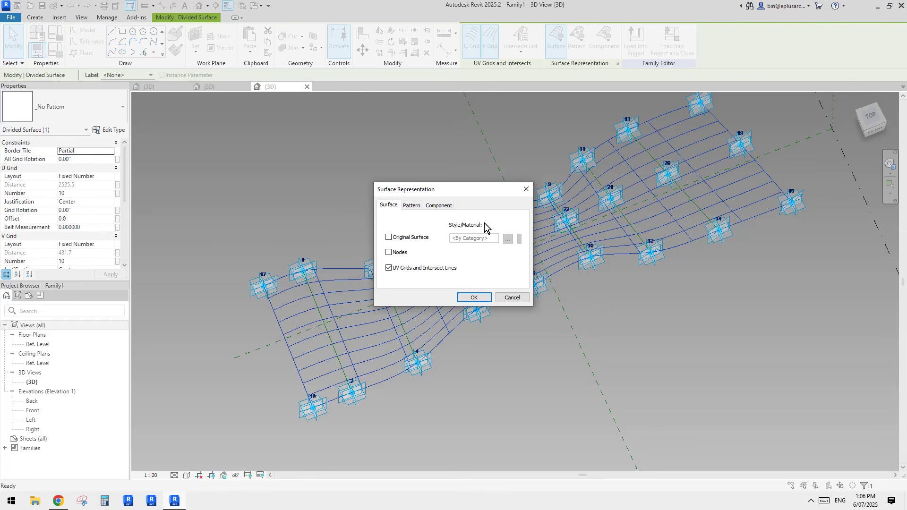
{"action": "left_click", "coordinate": [474, 297]}
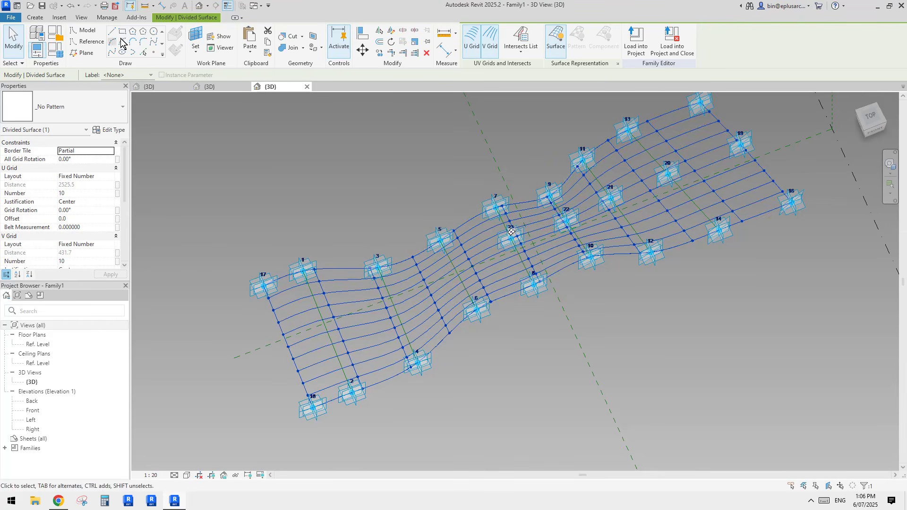
Create a new family from the Metric Generic Model Adaptive template.
{"action": "left_click", "coordinate": [11, 19]}
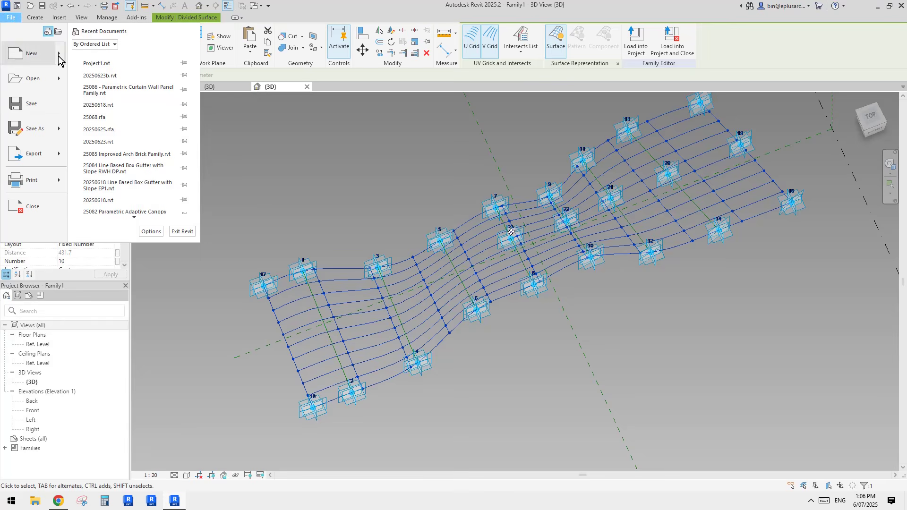
{"action": "left_click", "coordinate": [131, 80]}
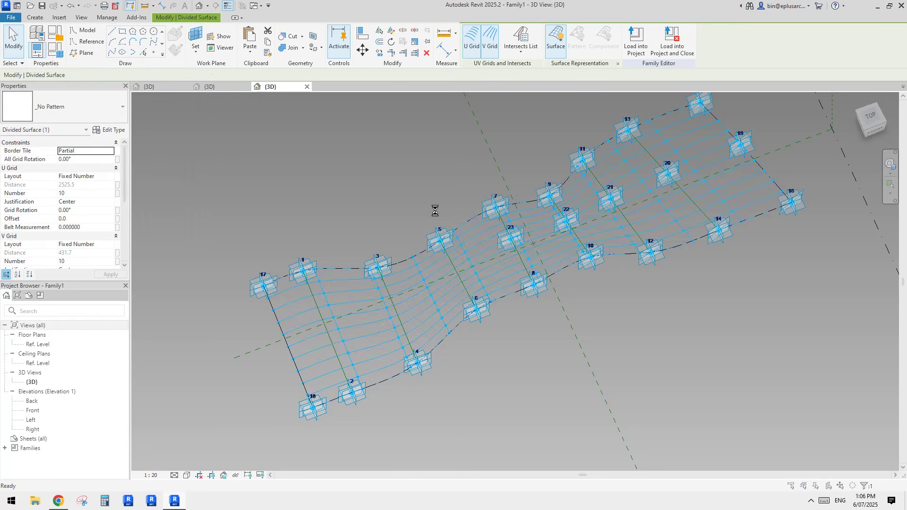
{"action": "left_click_drag", "start_coordinate": [740, 291], "coordinate": [739, 331]}
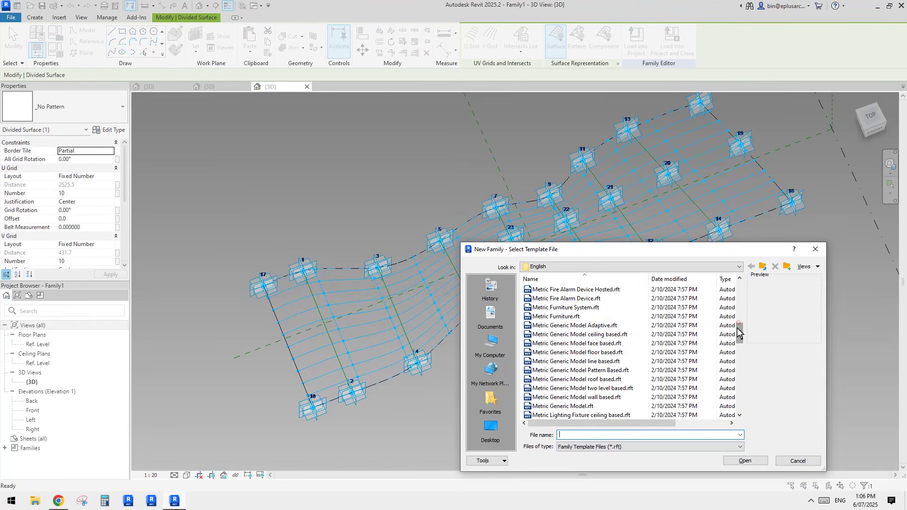
{"action": "double_click", "coordinate": [602, 325]}
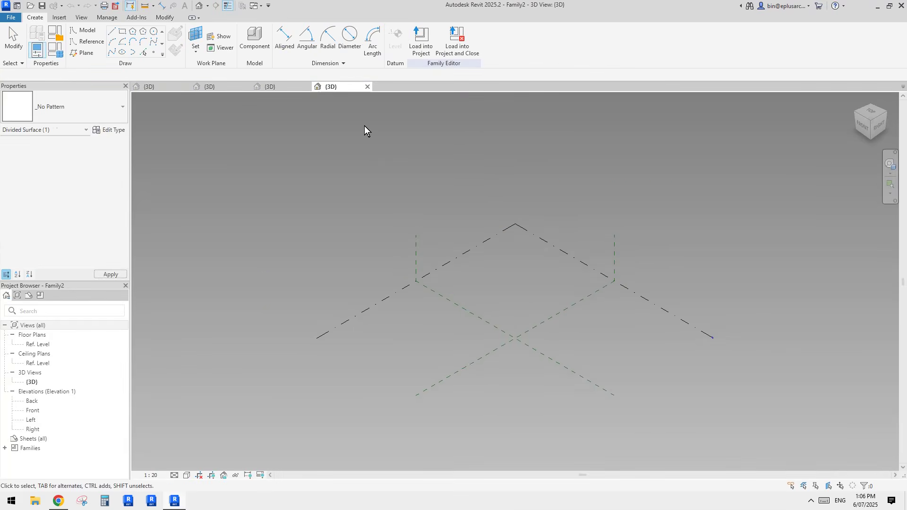
Place a curved row of eleven reference points on the reference level and make them all adaptive.
{"action": "left_click", "coordinate": [155, 53]}
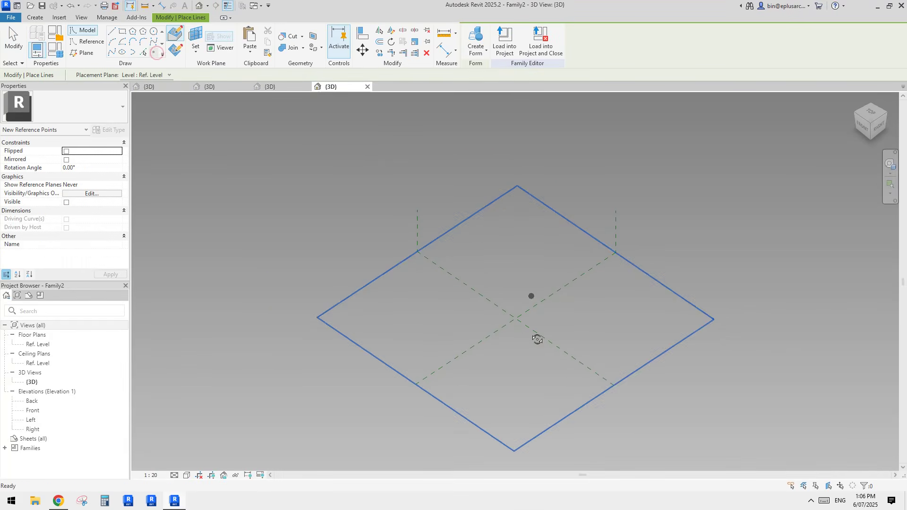
{"action": "left_click", "coordinate": [417, 309]}
{"action": "left_click", "coordinate": [452, 307]}
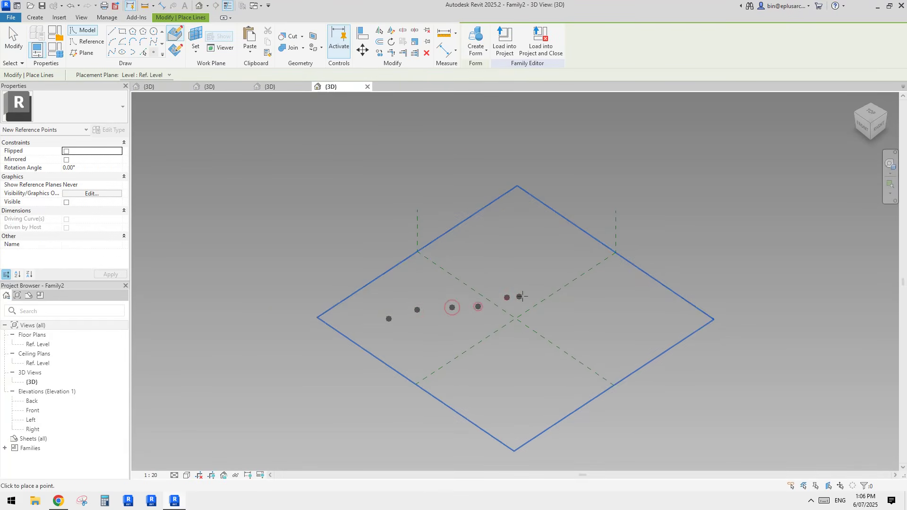
{"action": "left_click", "coordinate": [536, 286]}
{"action": "left_click", "coordinate": [578, 257]}
{"action": "left_click", "coordinate": [591, 250]}
{"action": "left_click", "coordinate": [605, 228]}
{"action": "key", "text": "Escape"}
{"action": "key", "text": "Escape"}
{"action": "left_click_drag", "start_coordinate": [293, 204], "coordinate": [643, 369]}
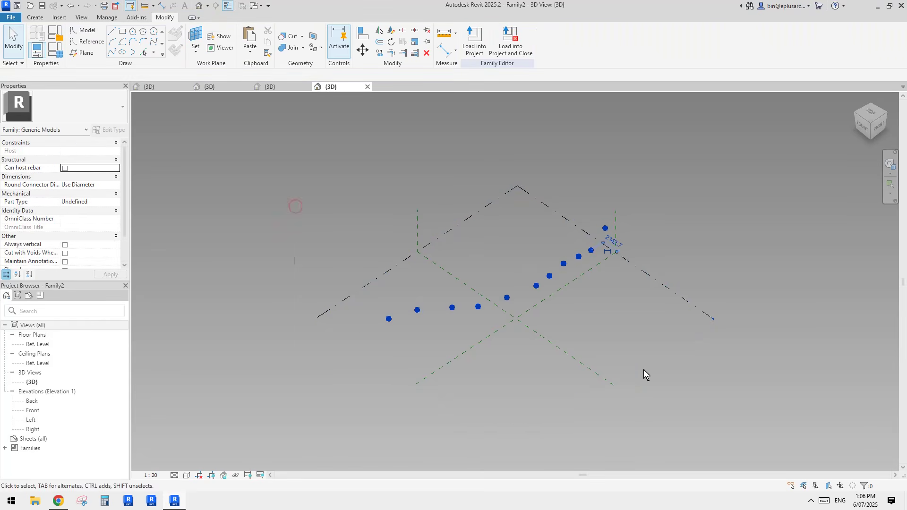
{"action": "left_click", "coordinate": [520, 40]}
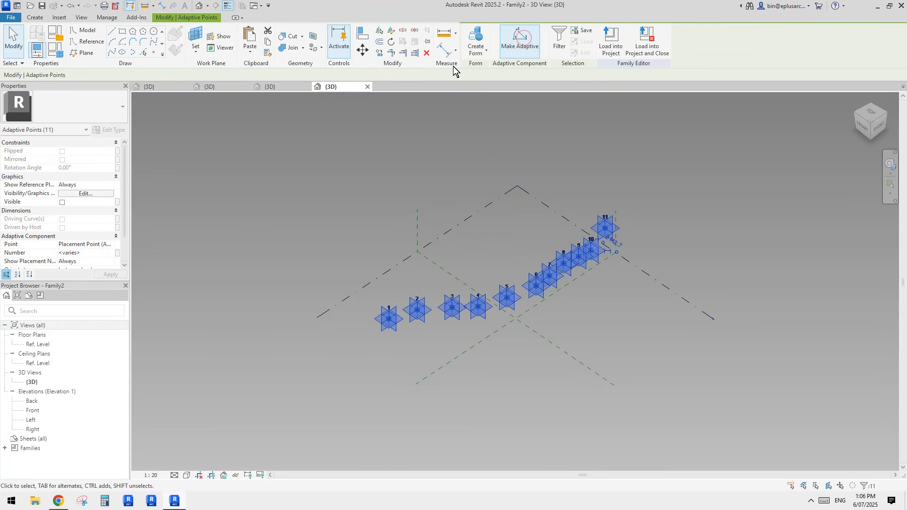
Draw a spline through the eleven adaptive points and convert it to a reference line.
{"action": "left_click", "coordinate": [111, 51]}
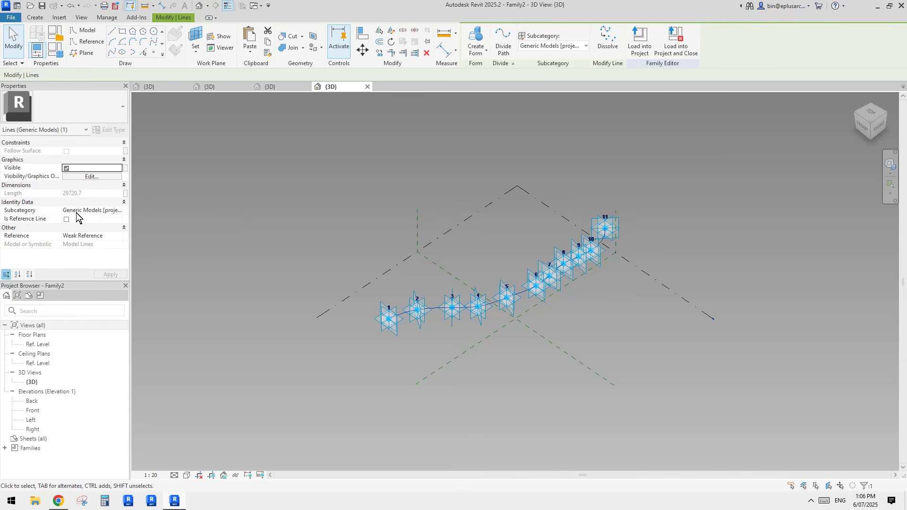
{"action": "left_click", "coordinate": [67, 220]}
{"action": "scroll", "coordinate": [457, 281], "scroll_direction": "up", "scroll_amount": 5}
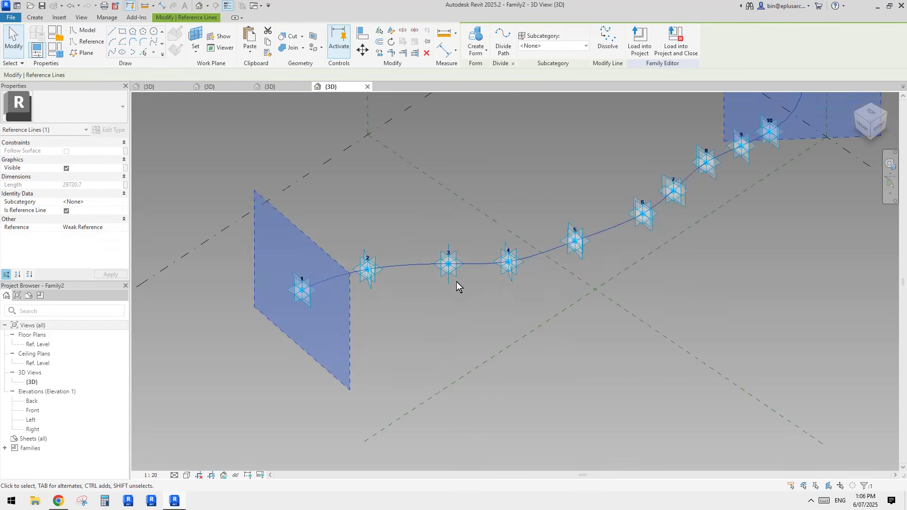
{"action": "left_click", "coordinate": [410, 300]}
Place a reference point on the spline between adaptive points 2 and 3 and set its plane as the work plane for reference lines.
{"action": "middle_click_drag", "start_coordinate": [411, 300], "coordinate": [425, 306]}
{"action": "left_click", "coordinate": [154, 50]}
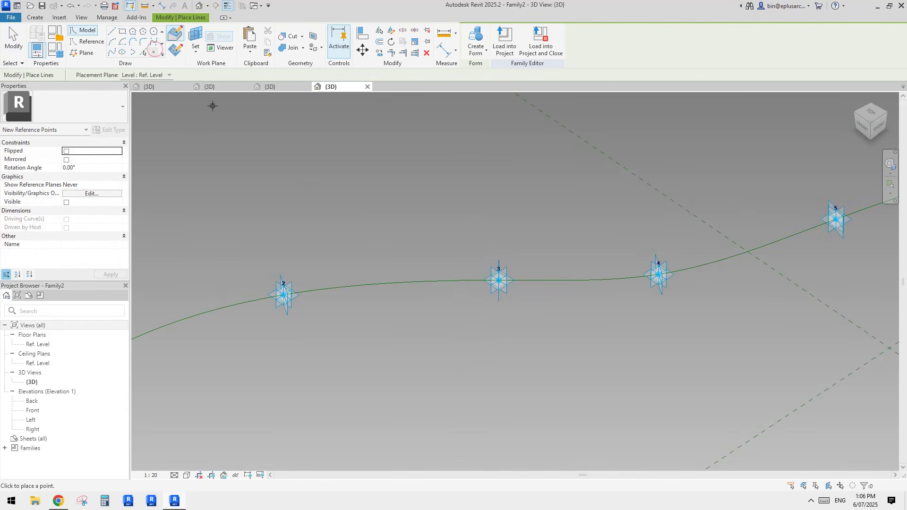
{"action": "left_click", "coordinate": [392, 282]}
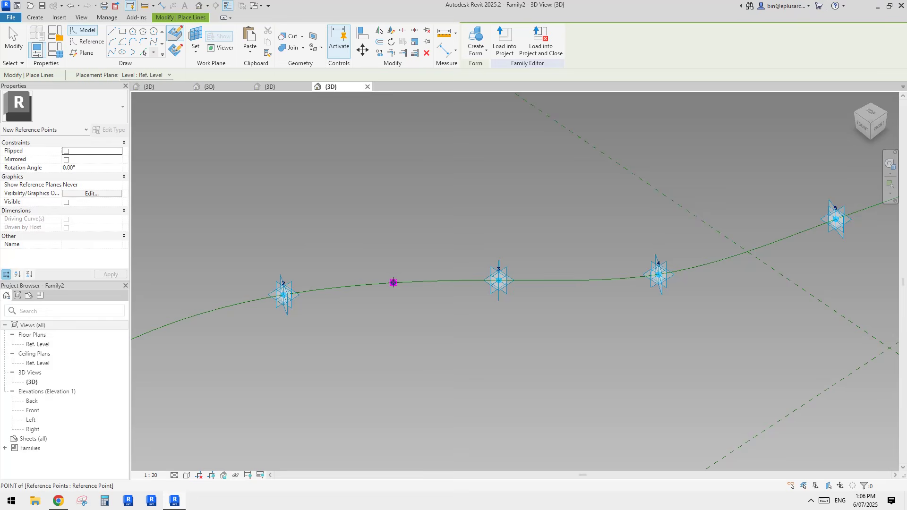
{"action": "left_click", "coordinate": [84, 42]}
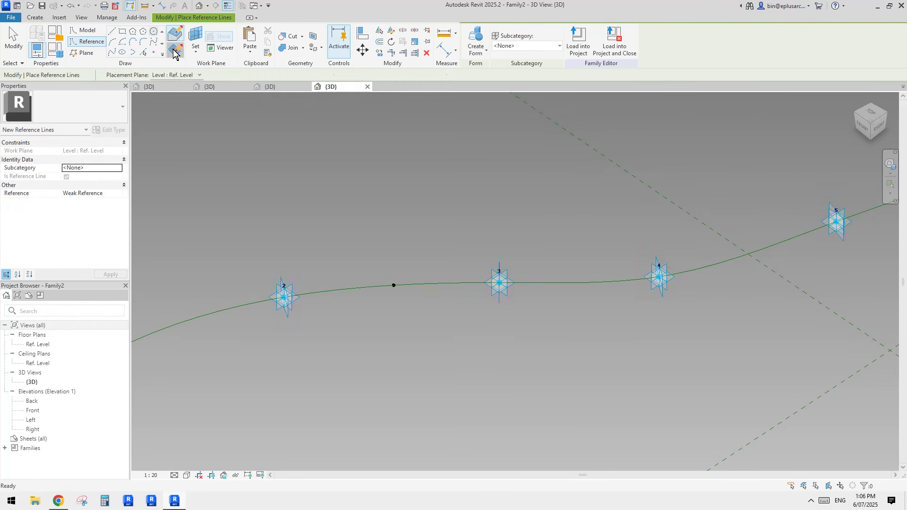
{"action": "left_click", "coordinate": [193, 41]}
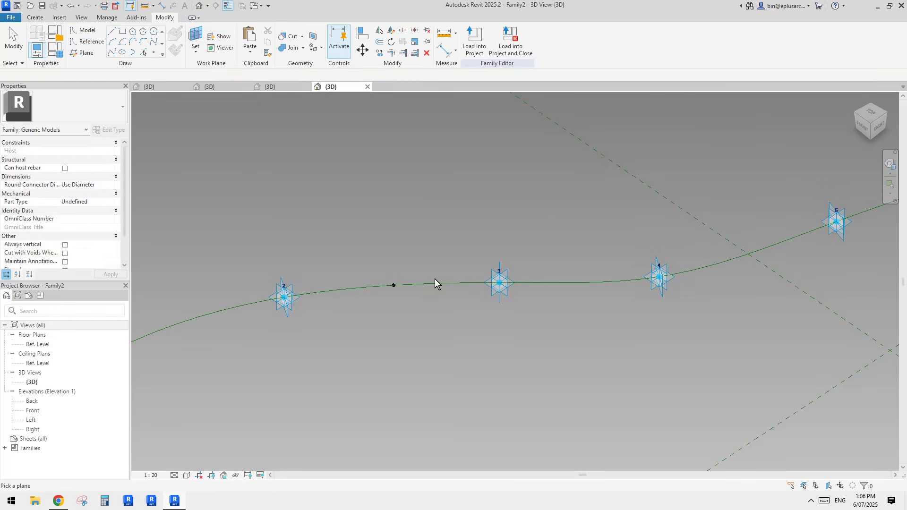
{"action": "left_click", "coordinate": [393, 285]}
Draw a reference circle with a radius of 100 centred on the spline's hosted reference point and check its fit.
{"action": "mouse_move", "coordinate": [395, 283]}
{"action": "middle_mouse_down", "text": "shift"}
{"action": "mouse_move", "coordinate": [416, 300]}
{"action": "mouse_move", "coordinate": [401, 325]}
{"action": "mouse_move", "coordinate": [399, 278]}
{"action": "middle_mouse_up", "text": "shift"}
{"action": "left_click", "coordinate": [394, 321]}
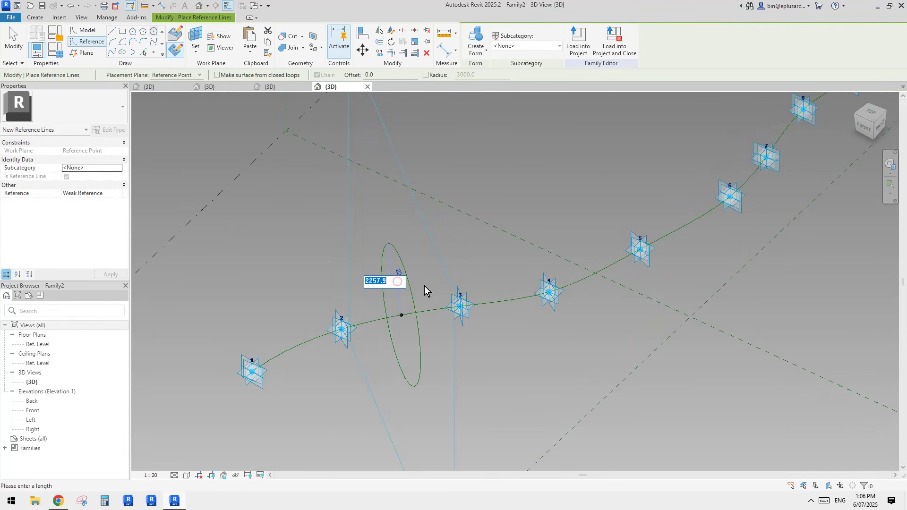
{"action": "type", "text": "10-0"}
{"action": "left_click_drag", "start_coordinate": [379, 279], "coordinate": [359, 279]}
{"action": "type", "text": "100"}
{"action": "key", "text": "Return"}
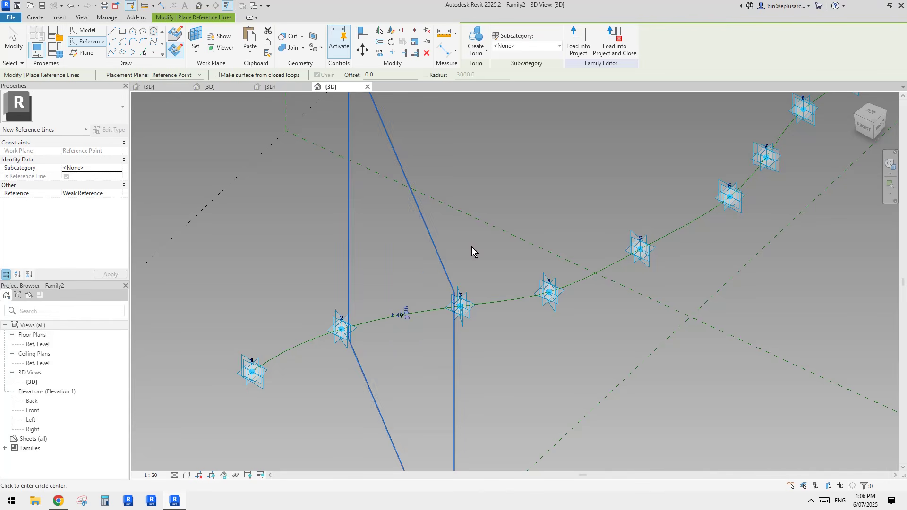
{"action": "key", "text": "Escape"}
{"action": "key", "text": "Escape"}
{"action": "scroll", "coordinate": [404, 313], "scroll_direction": "up", "scroll_amount": 6}
{"action": "left_click", "coordinate": [387, 313]}
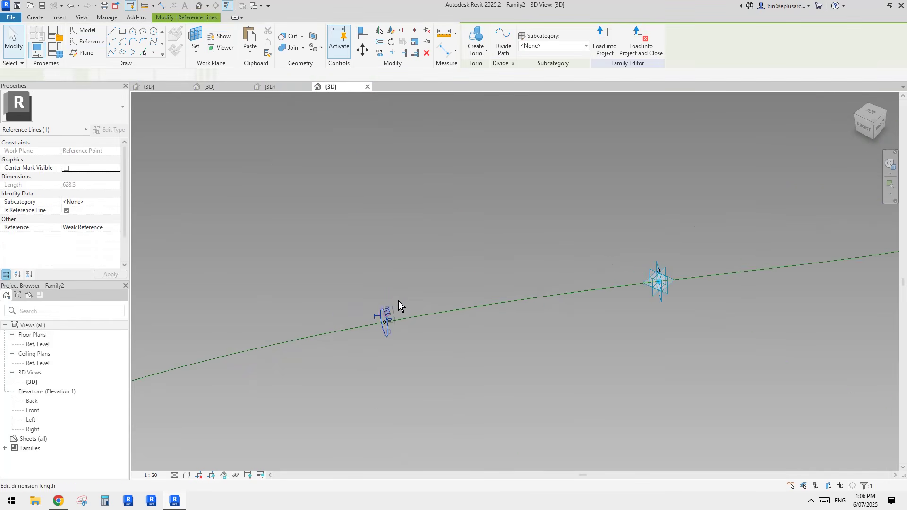
{"action": "scroll", "coordinate": [400, 300], "scroll_direction": "down", "scroll_amount": 5}
{"action": "middle_click_drag", "start_coordinate": [410, 296], "coordinate": [518, 307], "text": "shift"}
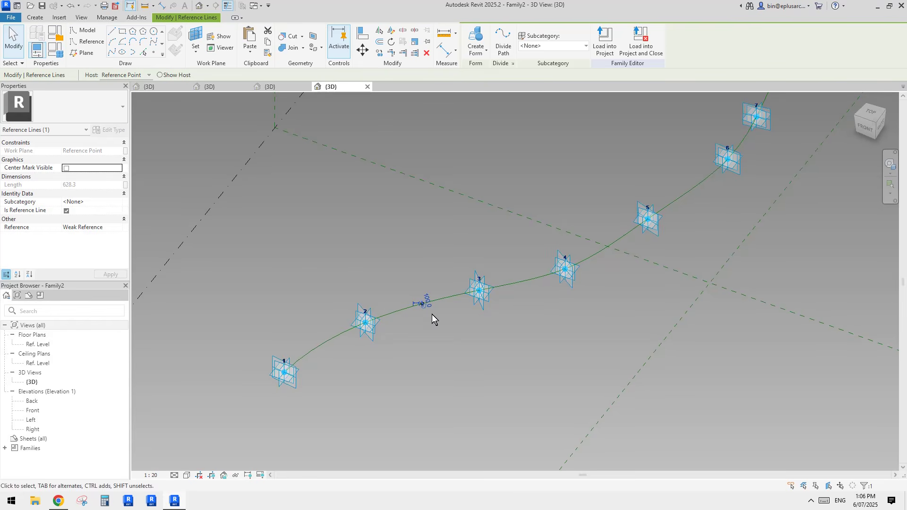
{"action": "key", "text": "Escape"}
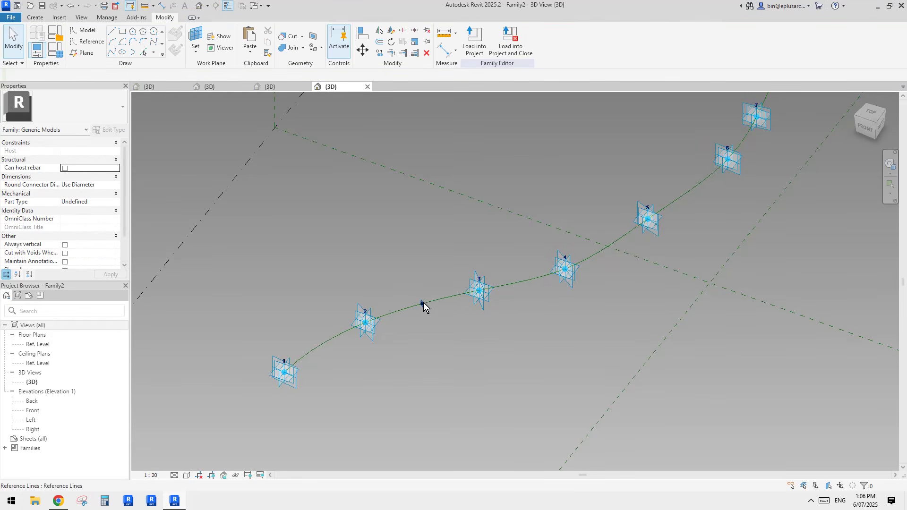
Create a tube form by sweeping the reference circle along the adaptive spline.
{"action": "middle_click_drag", "start_coordinate": [428, 313], "coordinate": [428, 320]}
{"action": "scroll", "coordinate": [427, 316], "scroll_direction": "up", "scroll_amount": 5}
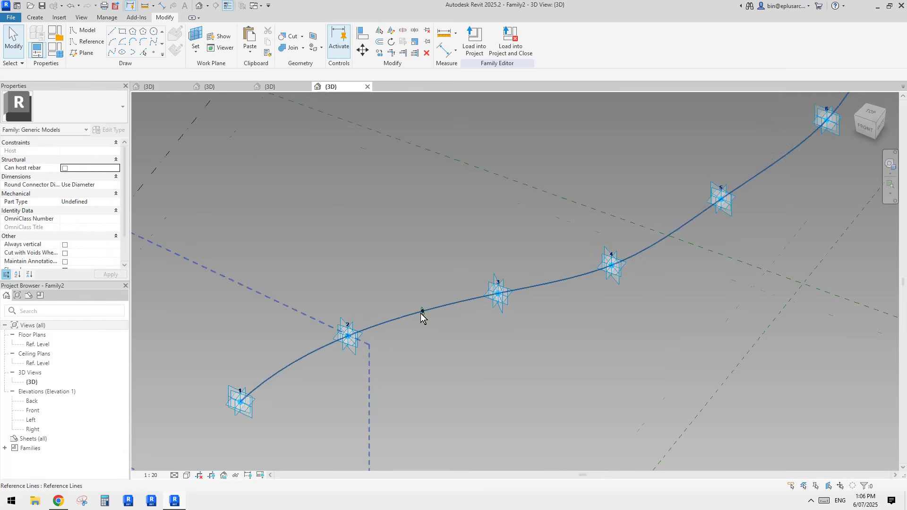
{"action": "left_click", "coordinate": [433, 291]}
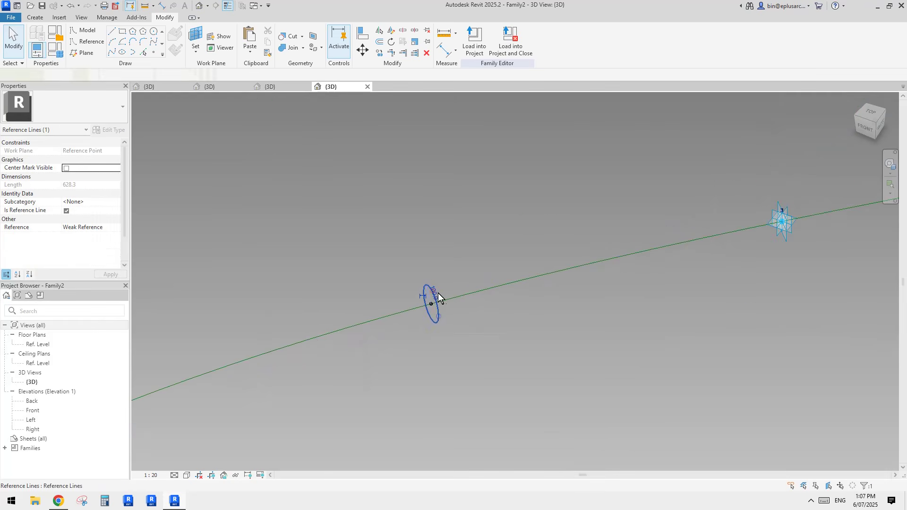
{"action": "left_click", "coordinate": [468, 299], "text": "ctrl"}
{"action": "scroll", "coordinate": [454, 302], "scroll_direction": "down", "scroll_amount": 3}
{"action": "scroll", "coordinate": [440, 312], "scroll_direction": "down", "scroll_amount": 2}
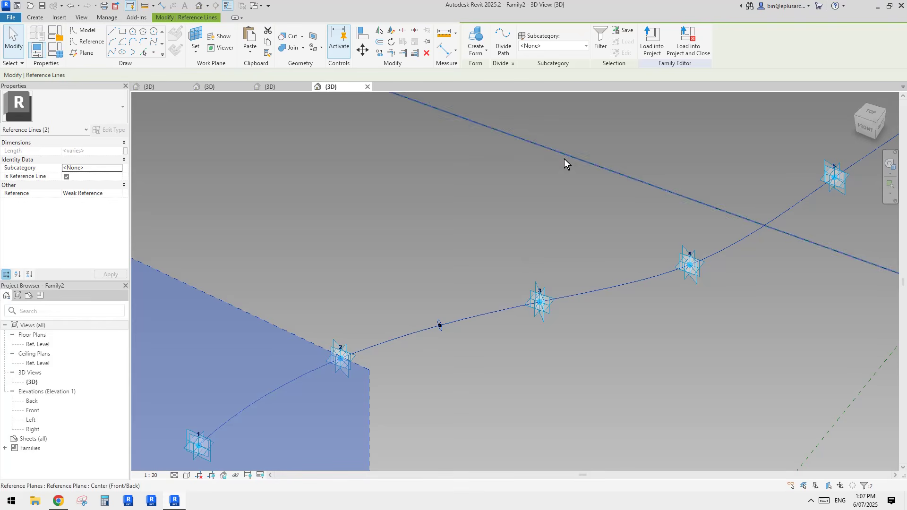
{"action": "middle_click_drag", "start_coordinate": [545, 191], "coordinate": [533, 203]}
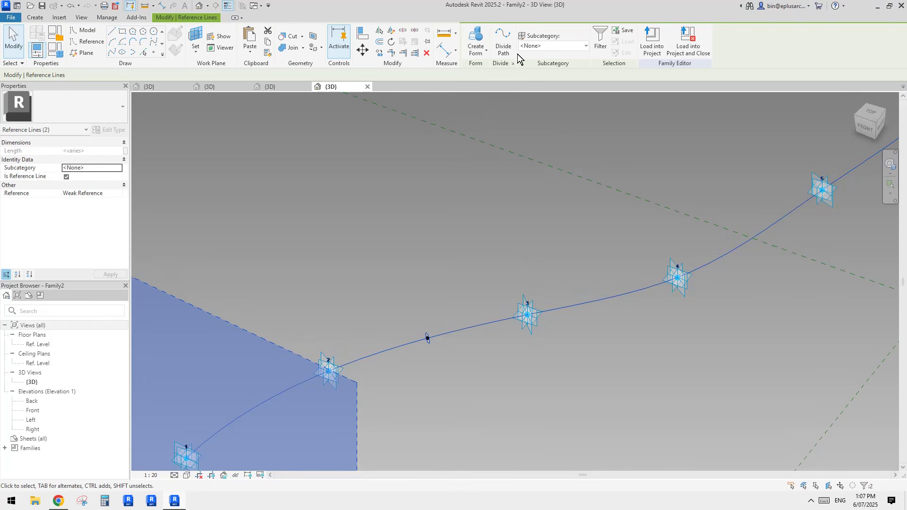
{"action": "left_click", "coordinate": [476, 41]}
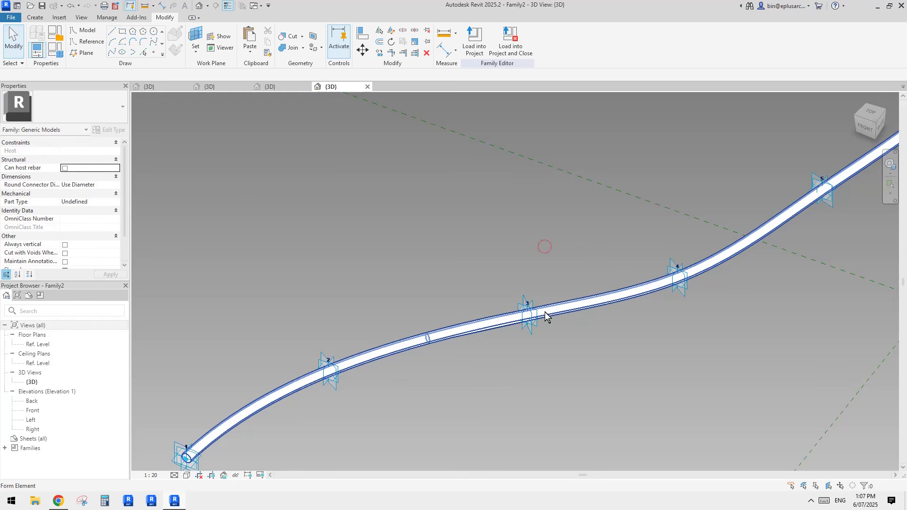
Load the tube family into Family1 only.
{"action": "left_click", "coordinate": [475, 43]}
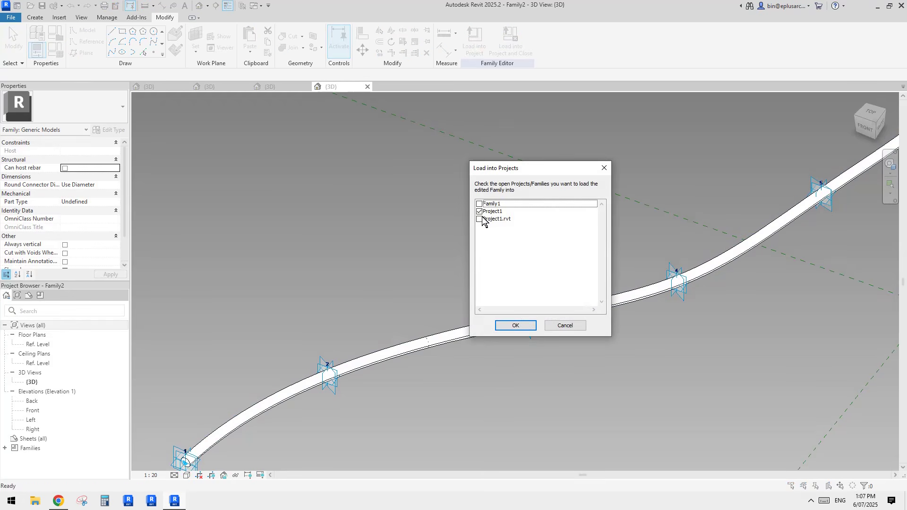
{"action": "left_click", "coordinate": [481, 219]}
{"action": "left_click", "coordinate": [479, 211]}
{"action": "left_click", "coordinate": [479, 203]}
{"action": "left_click", "coordinate": [515, 326]}
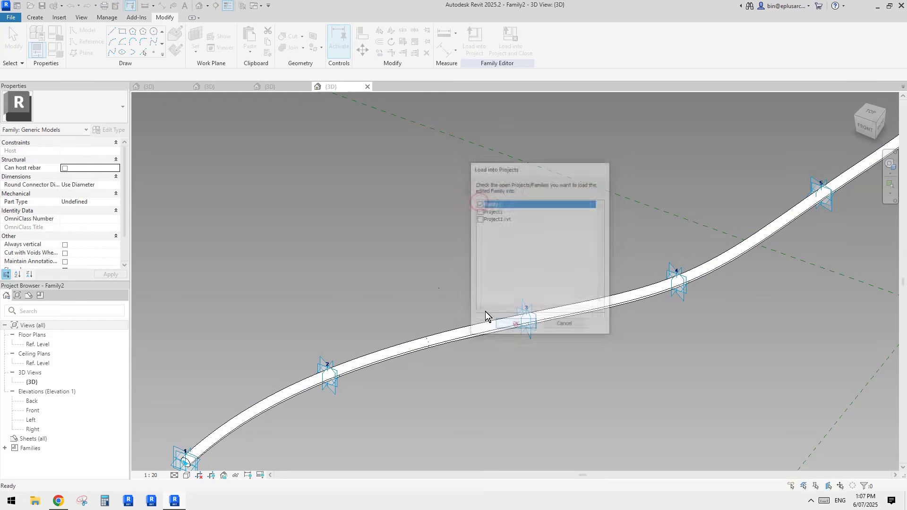
Place the tube component's eleven adaptive points on the divided surface nodes along one lengthwise grid line.
{"action": "scroll", "coordinate": [314, 360], "scroll_direction": "up", "scroll_amount": 5}
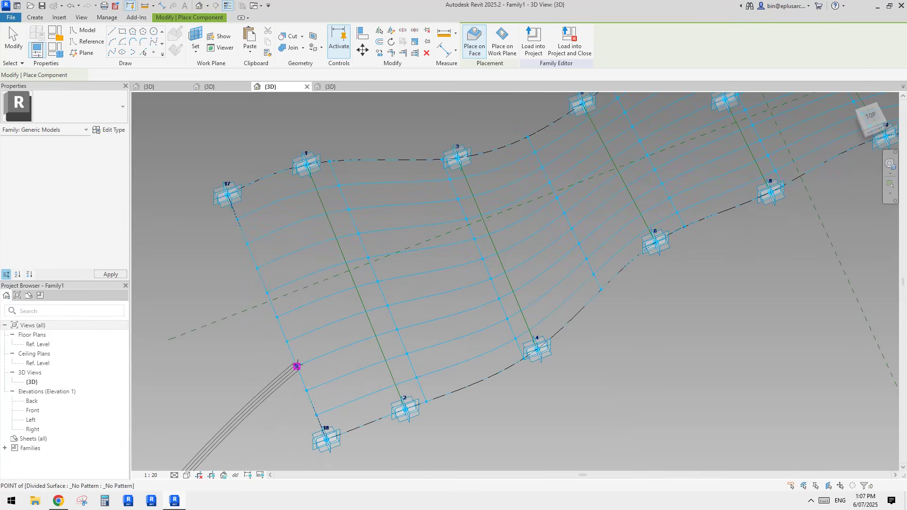
{"action": "left_click", "coordinate": [397, 331]}
{"action": "left_click", "coordinate": [500, 298]}
{"action": "left_click", "coordinate": [663, 183]}
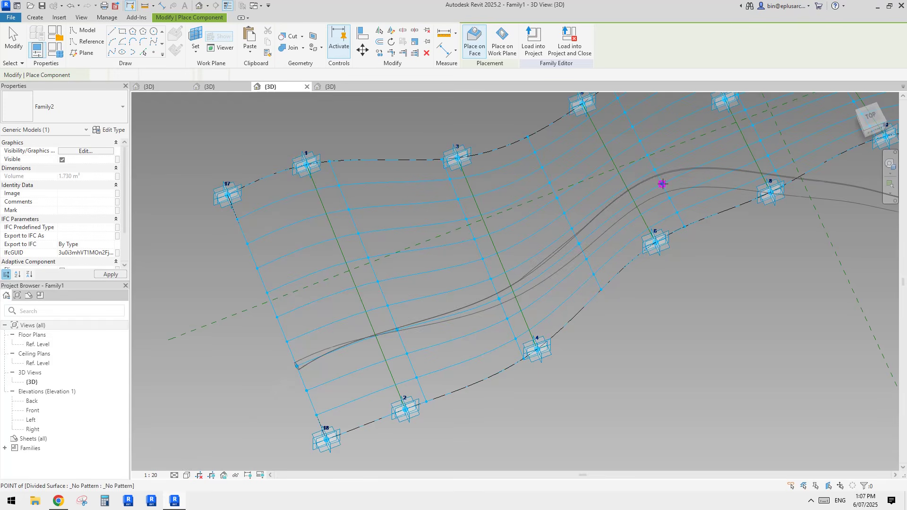
{"action": "middle_click_drag", "start_coordinate": [668, 188], "coordinate": [405, 310]}
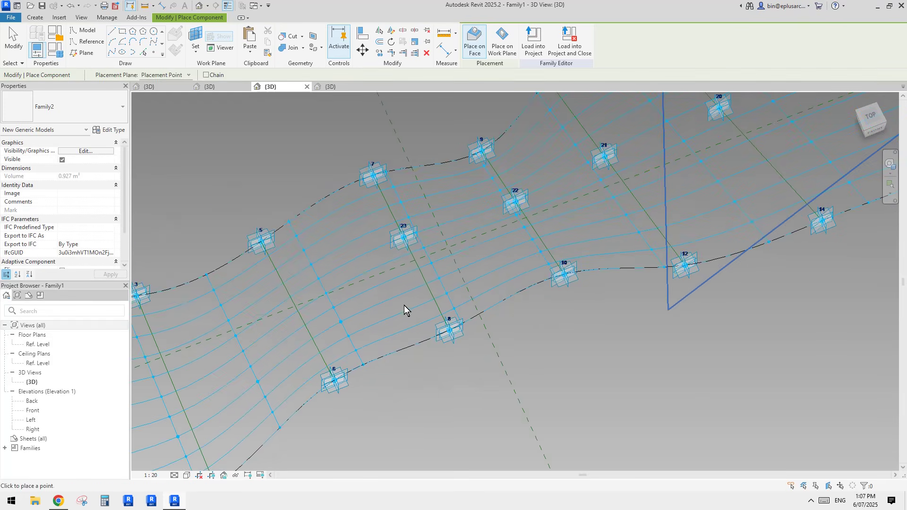
{"action": "left_click", "coordinate": [439, 278]}
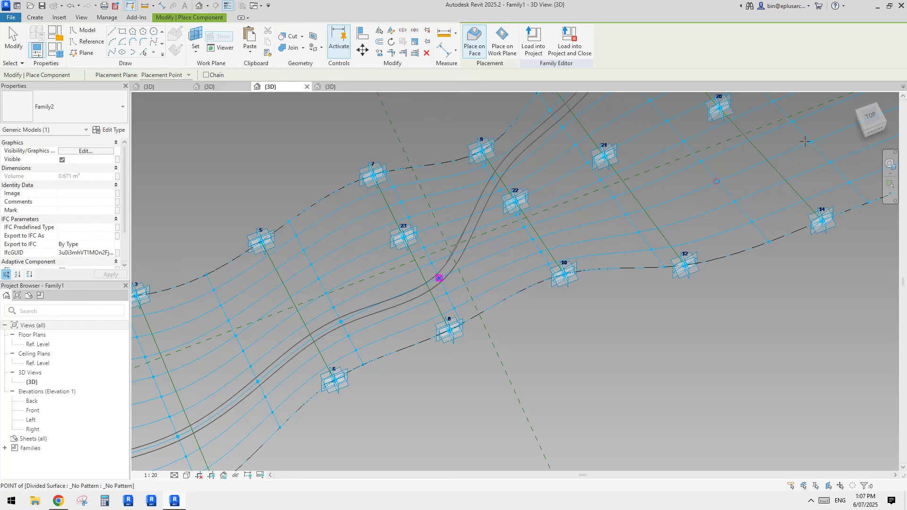
{"action": "middle_click_drag", "start_coordinate": [767, 153], "coordinate": [415, 257]}
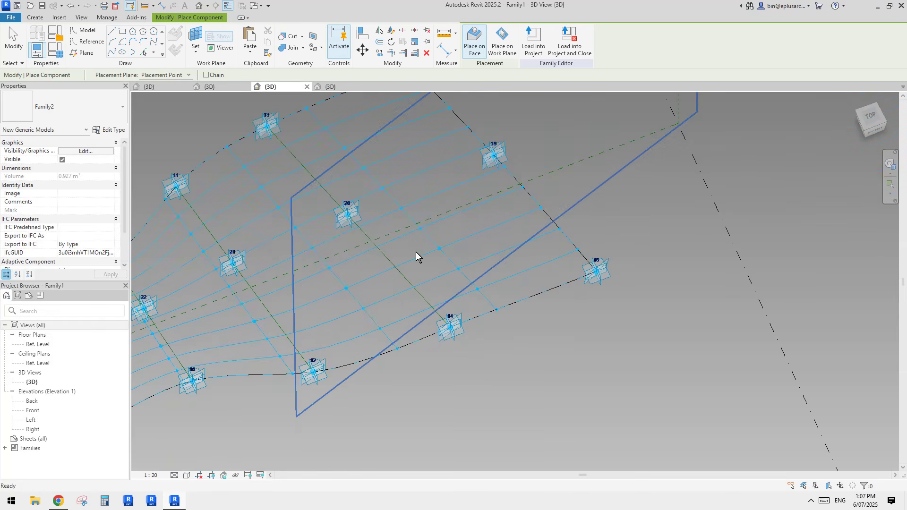
{"action": "left_click", "coordinate": [541, 208]}
{"action": "key", "text": "Escape"}
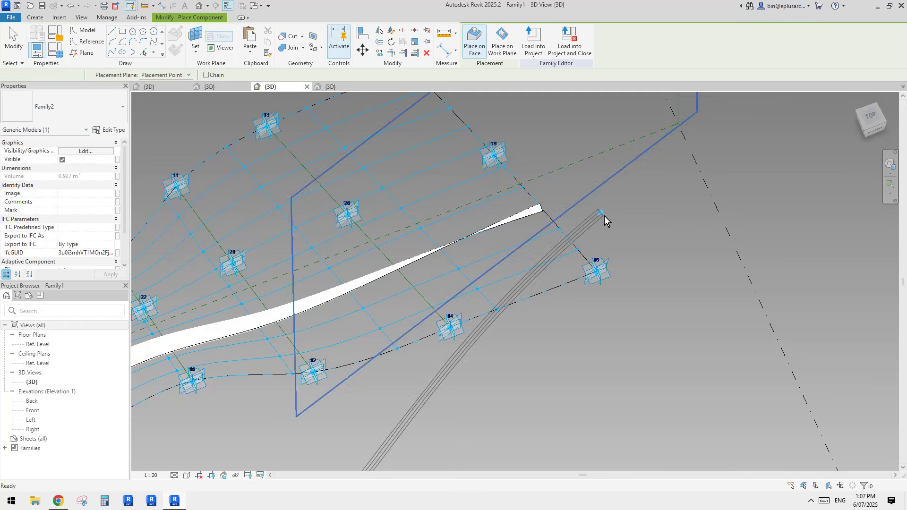
Open the placed tube's family for editing and delete its swept form.
{"action": "scroll", "coordinate": [289, 314], "scroll_direction": "down", "scroll_amount": 3}
{"action": "middle_click_drag", "start_coordinate": [284, 319], "coordinate": [591, 227]}
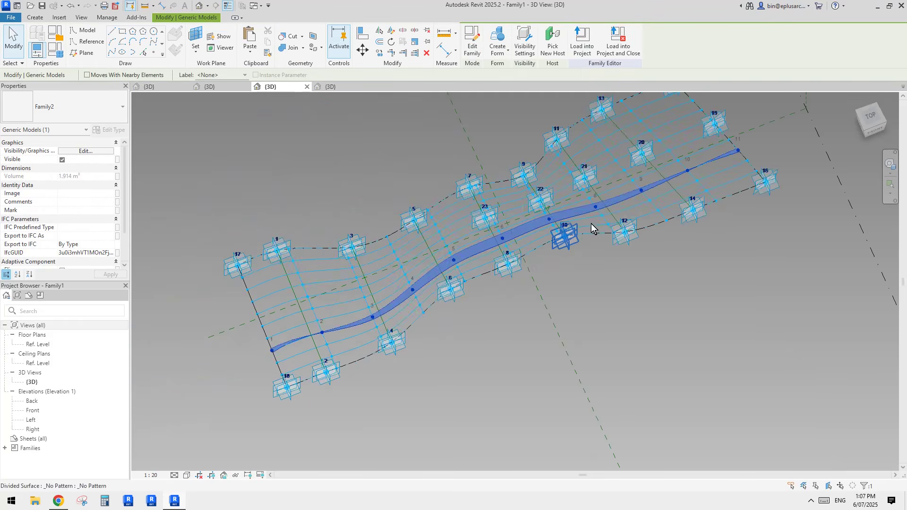
{"action": "middle_click_drag", "start_coordinate": [533, 277], "coordinate": [454, 254], "text": "shift"}
{"action": "key", "text": "Escape"}
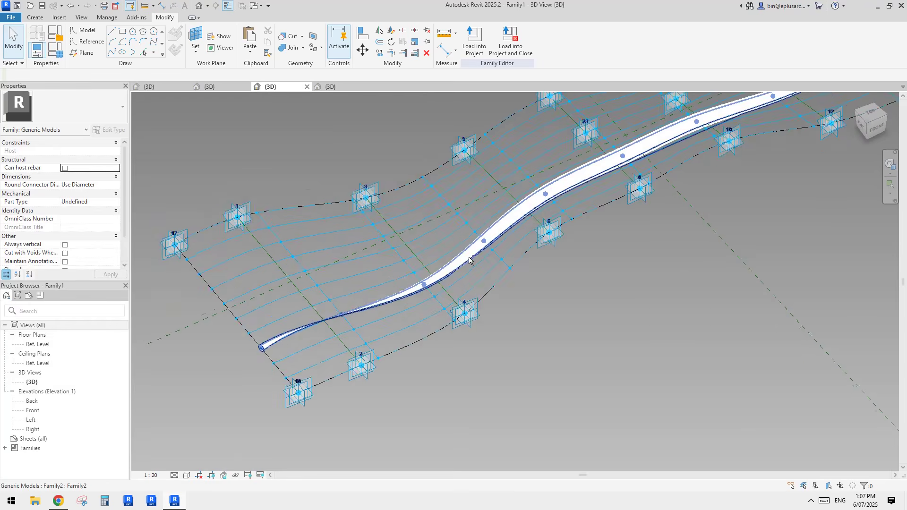
{"action": "scroll", "coordinate": [455, 254], "scroll_direction": "up", "scroll_amount": 3}
{"action": "left_click", "coordinate": [462, 285]}
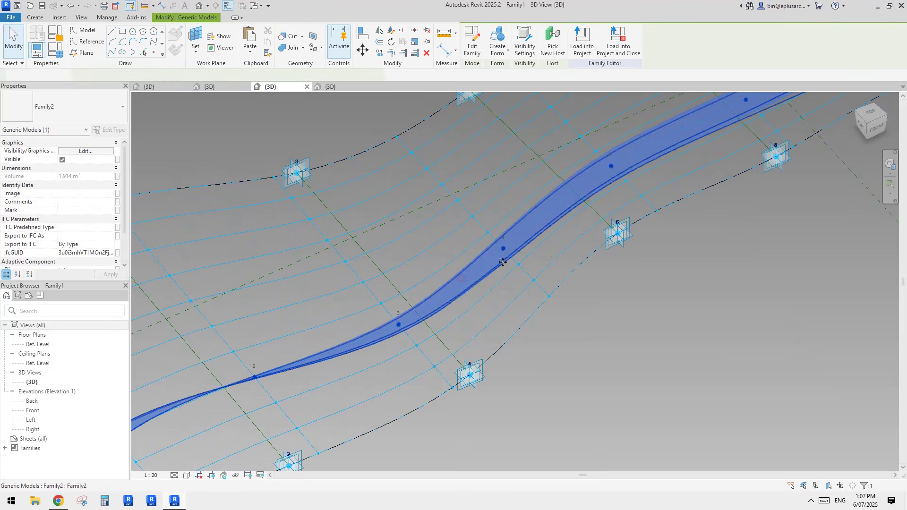
{"action": "left_click", "coordinate": [472, 45]}
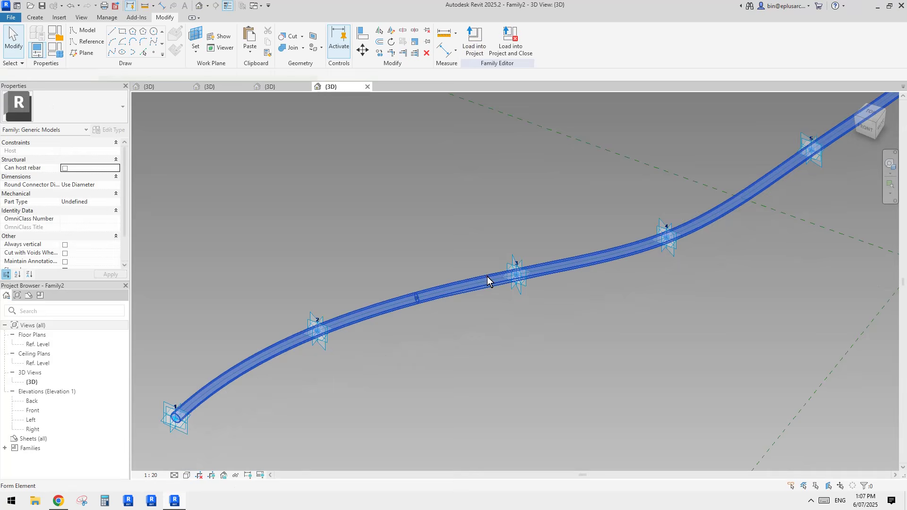
{"action": "left_click", "coordinate": [486, 276]}
{"action": "key", "text": "Delete"}
Copy the reference circle together with its hosted point to a spot beside the spline.
{"action": "left_click_drag", "start_coordinate": [401, 262], "coordinate": [426, 307]}
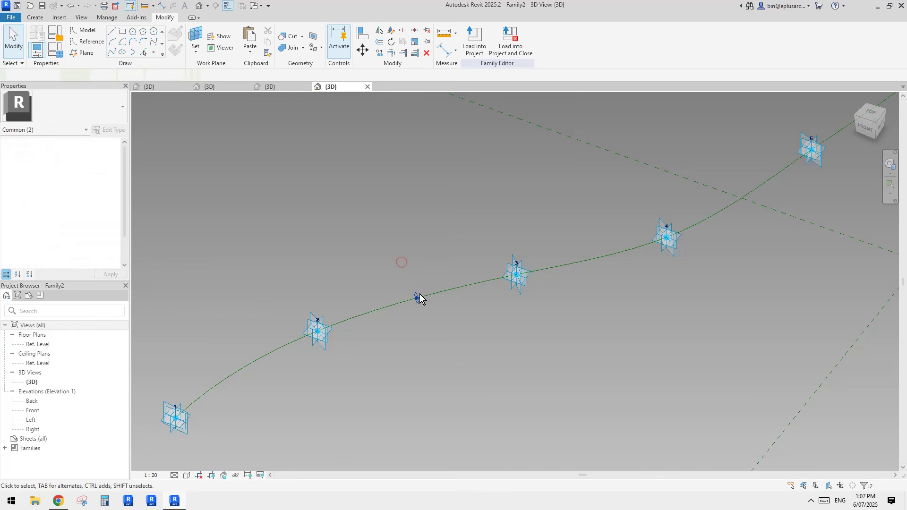
{"action": "key", "text": "c"}
{"action": "key", "text": "o"}
{"action": "left_click", "coordinate": [430, 310]}
{"action": "left_click", "coordinate": [455, 336]}
Rehost the copied circle's reference point onto the spline between the original circle and adaptive point 3.
{"action": "scroll", "coordinate": [437, 321], "scroll_direction": "up", "scroll_amount": 5}
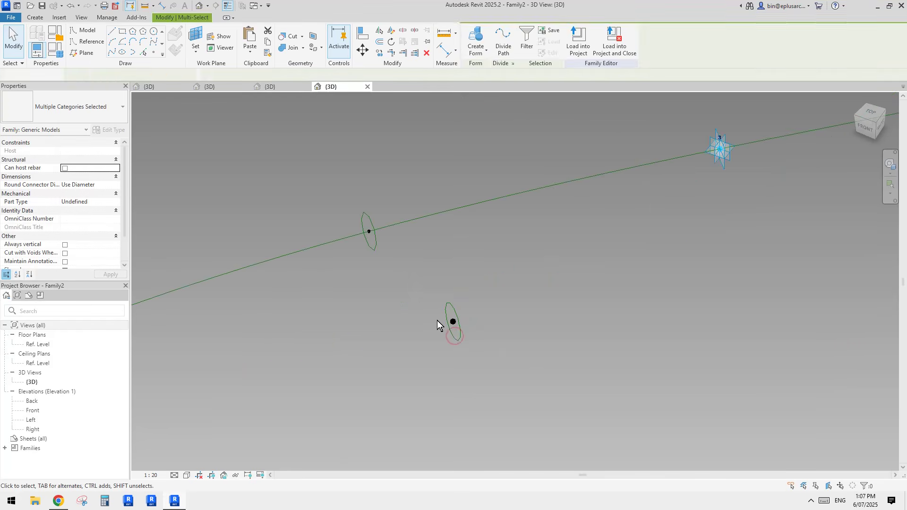
{"action": "left_click", "coordinate": [452, 323]}
{"action": "left_click", "coordinate": [560, 44]}
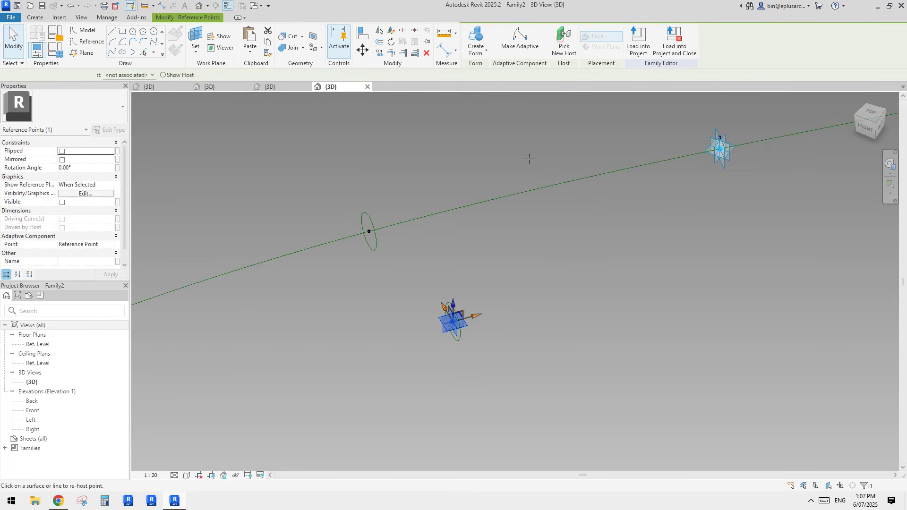
{"action": "left_click", "coordinate": [517, 195]}
{"action": "middle_click_drag", "start_coordinate": [505, 198], "coordinate": [551, 175], "text": "shift"}
Create a solid form from both reference circles and the spline path.
{"action": "left_click", "coordinate": [552, 174]}
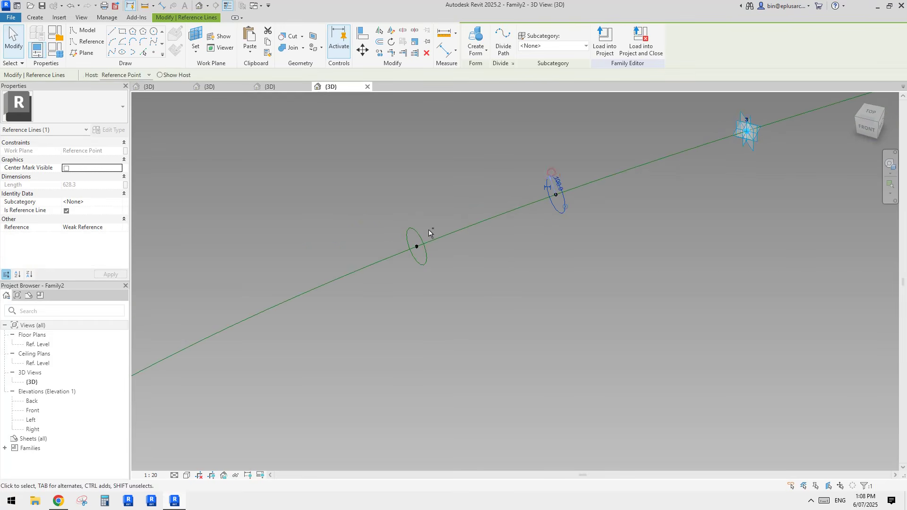
{"action": "left_click", "coordinate": [415, 231], "text": "ctrl"}
{"action": "left_click", "coordinate": [460, 229], "text": "ctrl"}
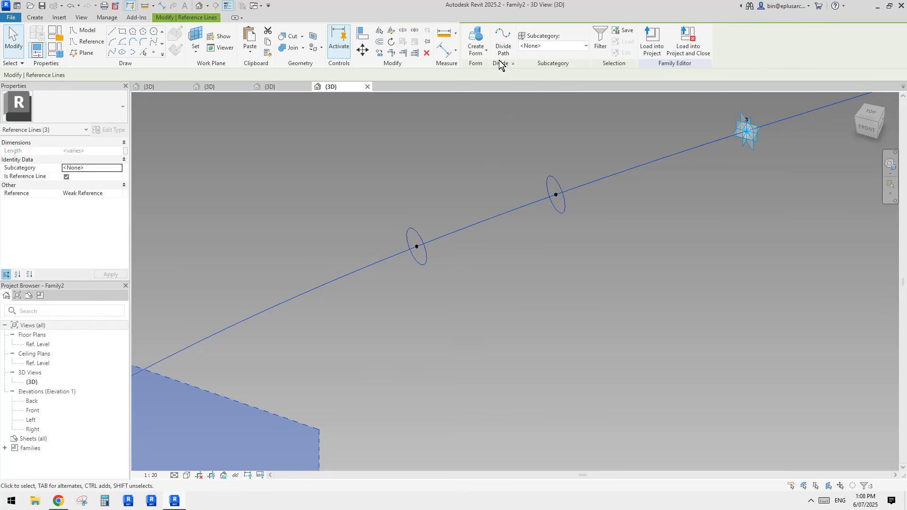
{"action": "left_click", "coordinate": [476, 40]}
Set the normalized curve parameter of the tube's start point to 0 and of its end point to 1.
{"action": "left_click_drag", "start_coordinate": [376, 226], "coordinate": [443, 258]}
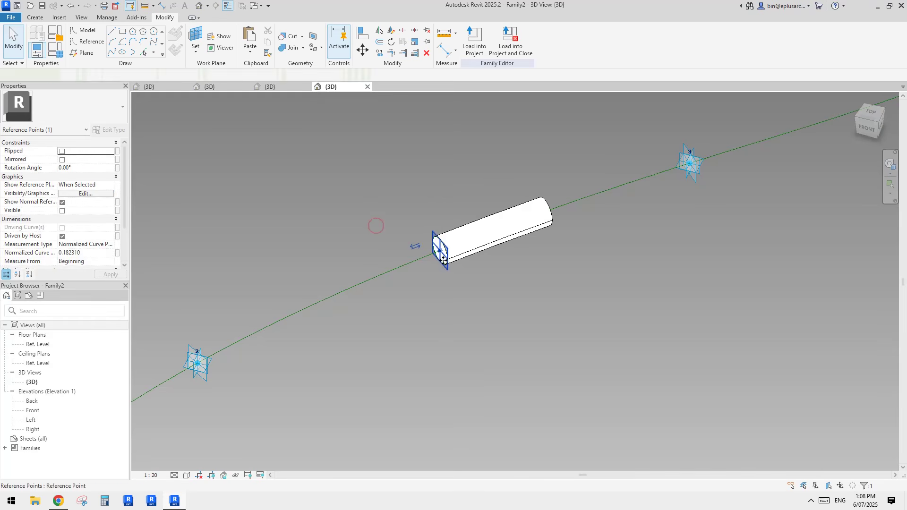
{"action": "left_click", "coordinate": [87, 255]}
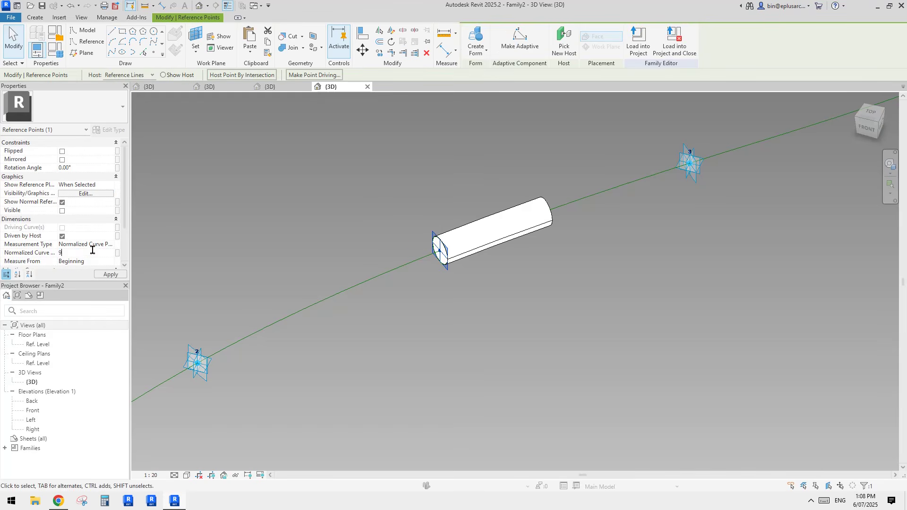
{"action": "type", "text": "0"}
{"action": "key", "text": "Return"}
{"action": "left_click_drag", "start_coordinate": [473, 166], "coordinate": [559, 214]}
{"action": "left_click", "coordinate": [105, 253]}
{"action": "type", "text": "1"}
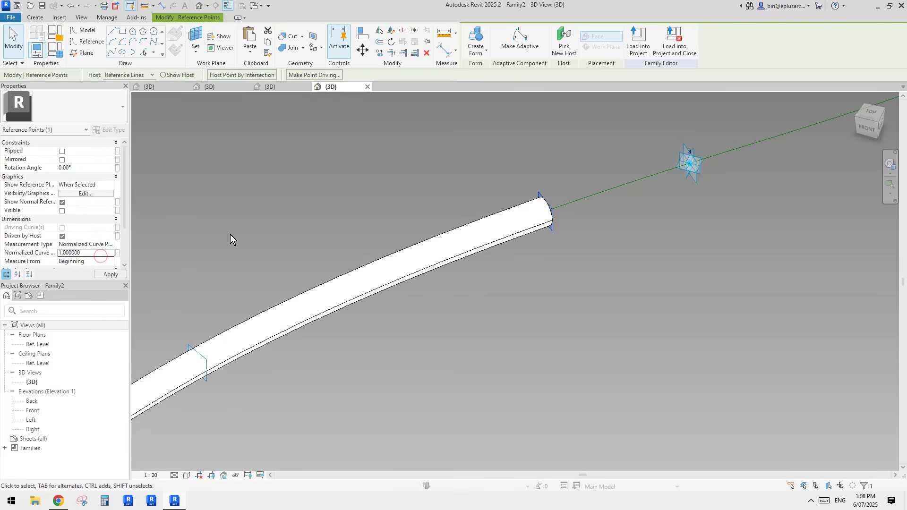
{"action": "key", "text": "Return"}
{"action": "scroll", "coordinate": [457, 208], "scroll_direction": "down", "scroll_amount": 5}
{"action": "key", "text": "Escape"}
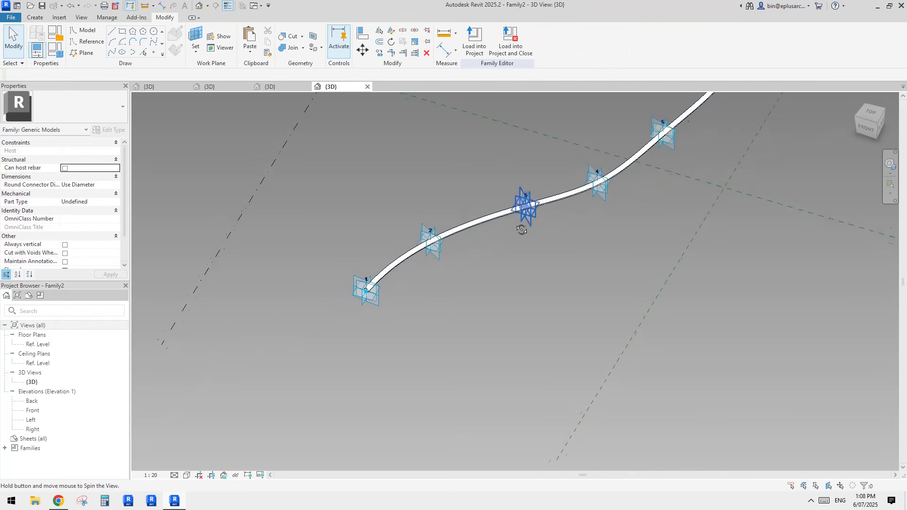
Reload the revised tube family into Family1, overwriting the existing version.
{"action": "middle_click_drag", "start_coordinate": [532, 220], "coordinate": [489, 296]}
{"action": "middle_click_drag", "start_coordinate": [365, 357], "coordinate": [454, 251], "text": "shift"}
{"action": "left_click", "coordinate": [476, 46]}
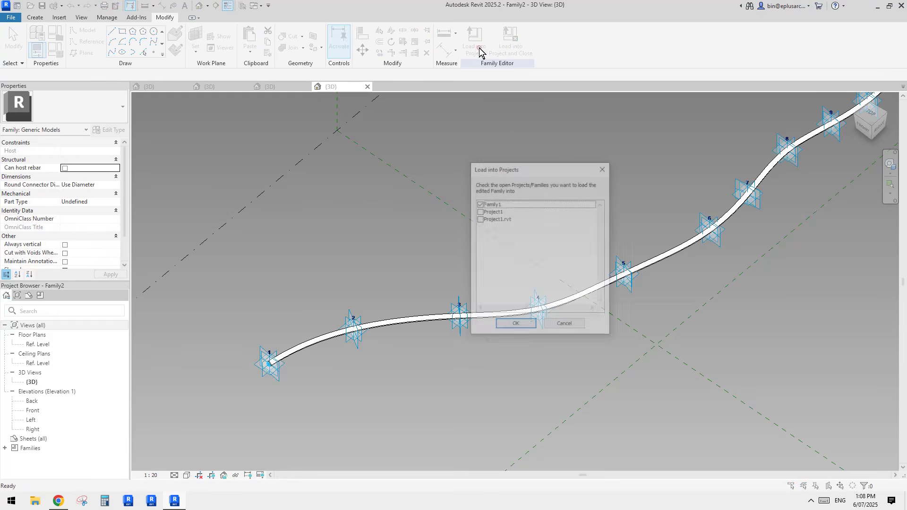
{"action": "left_click", "coordinate": [517, 325]}
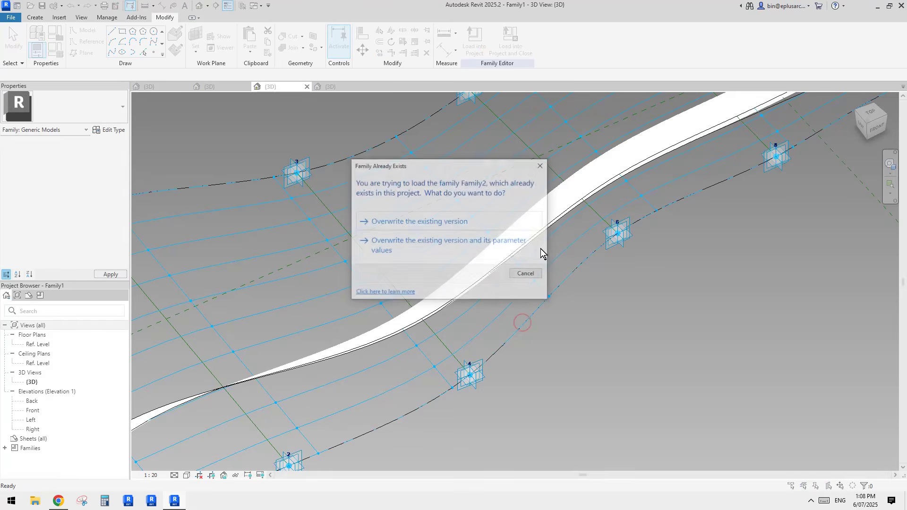
{"action": "left_click", "coordinate": [465, 223]}
Repeat the placed tube across all rows of the divided surface and check the array along its length.
{"action": "left_click", "coordinate": [560, 203]}
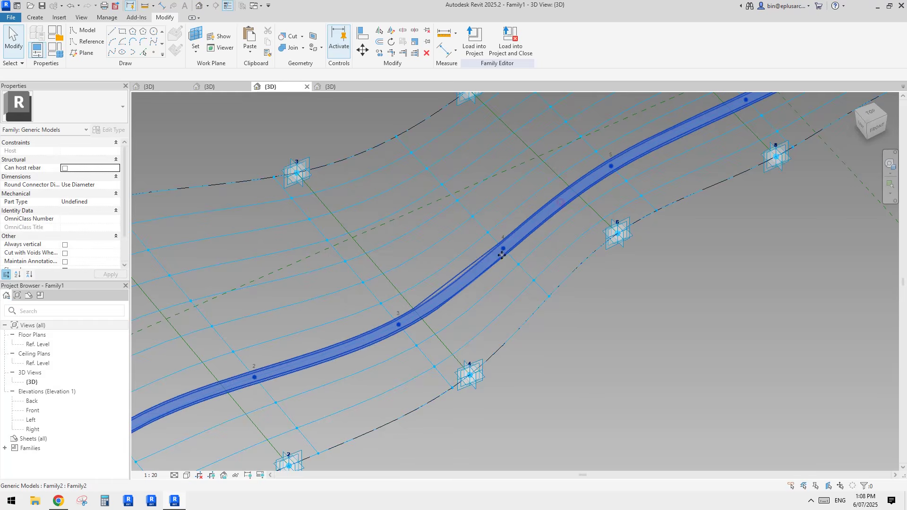
{"action": "scroll", "coordinate": [525, 256], "scroll_direction": "down", "scroll_amount": 4}
{"action": "scroll", "coordinate": [587, 254], "scroll_direction": "down", "scroll_amount": 1}
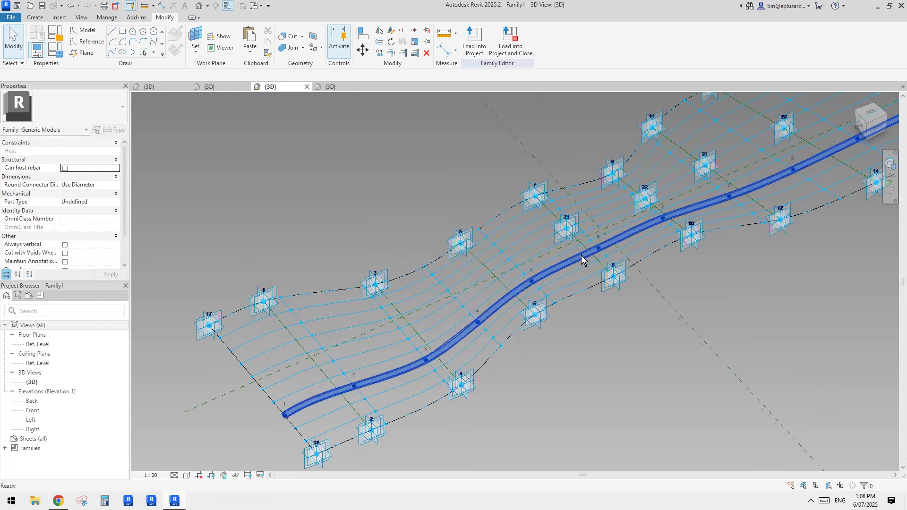
{"action": "left_click", "coordinate": [587, 255]}
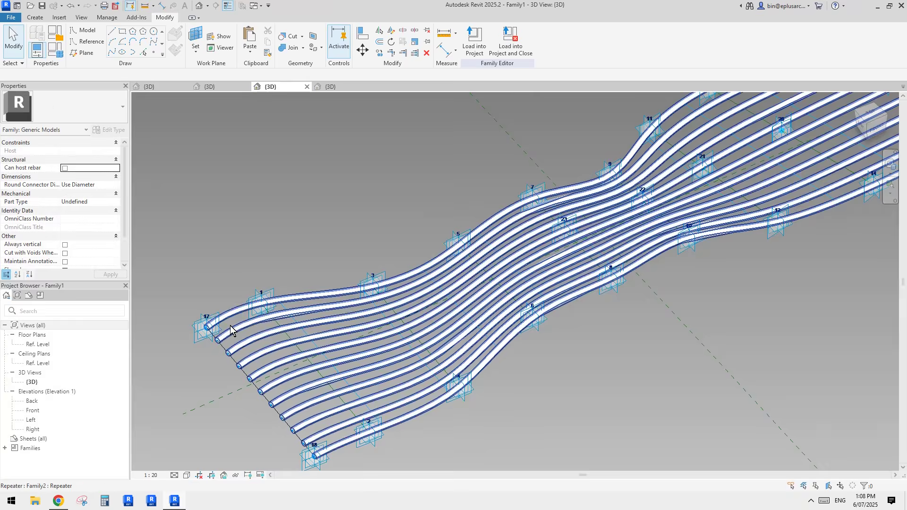
{"action": "scroll", "coordinate": [581, 209], "scroll_direction": "down", "scroll_amount": 1}
{"action": "middle_click_drag", "start_coordinate": [582, 208], "coordinate": [380, 336]}
{"action": "middle_click_drag", "start_coordinate": [503, 292], "coordinate": [506, 335], "text": "shift"}
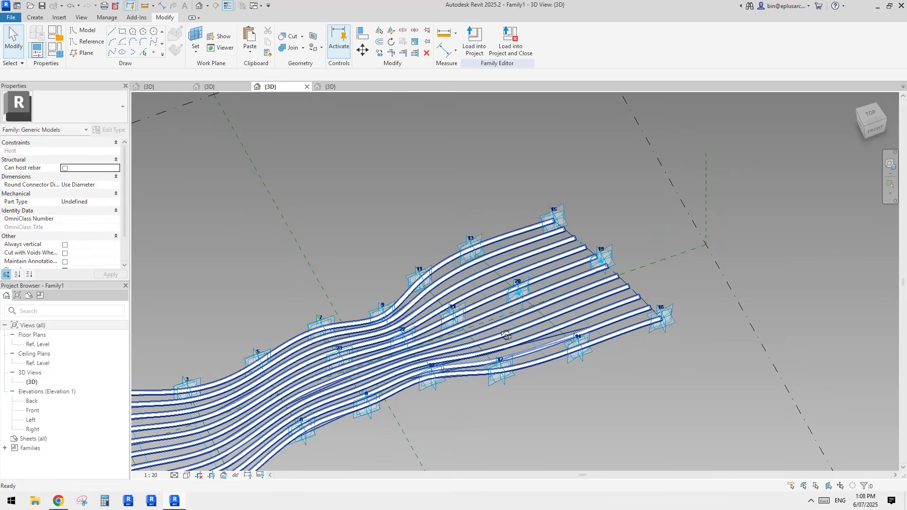
Review the divided surface's U and V grid settings in Family1 and compare them with the ribbon on the tower in Project1.
{"action": "left_click", "coordinate": [541, 283]}
{"action": "scroll", "coordinate": [541, 287], "scroll_direction": "up", "scroll_amount": 2}
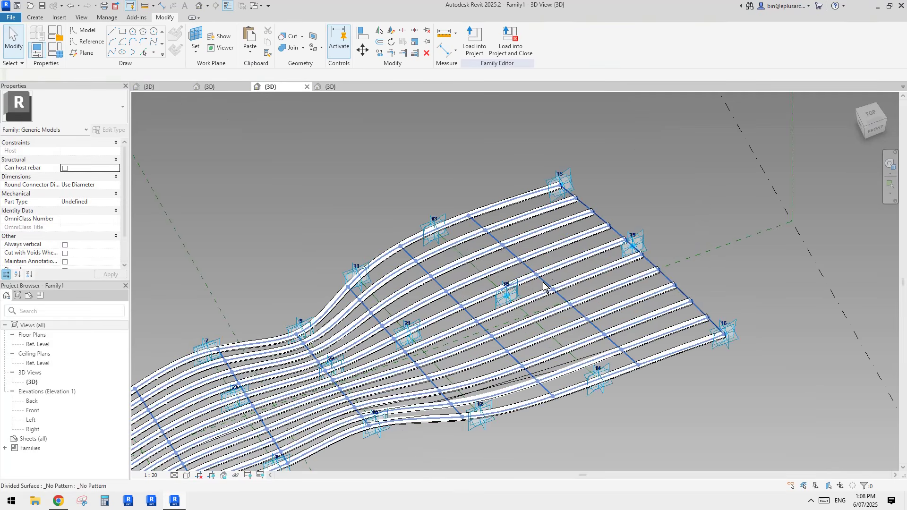
{"action": "scroll", "coordinate": [586, 267], "scroll_direction": "up", "scroll_amount": 3}
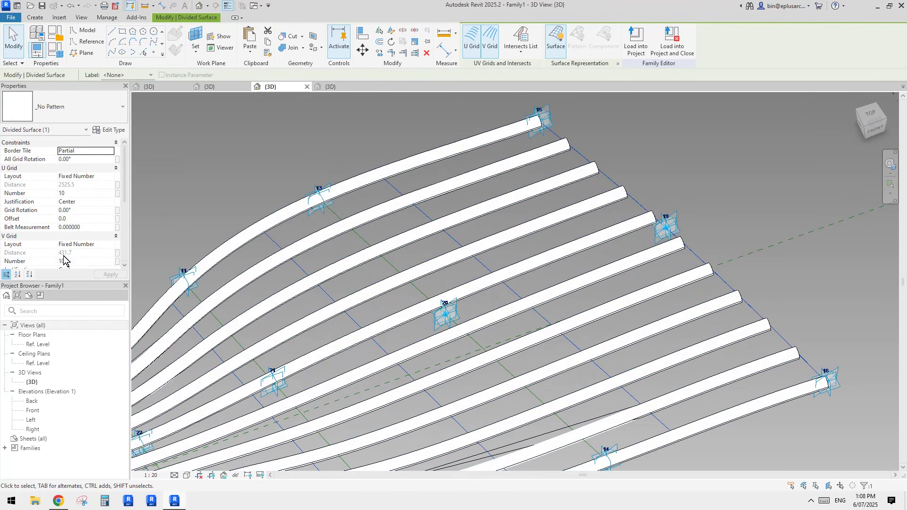
{"action": "left_click", "coordinate": [75, 193]}
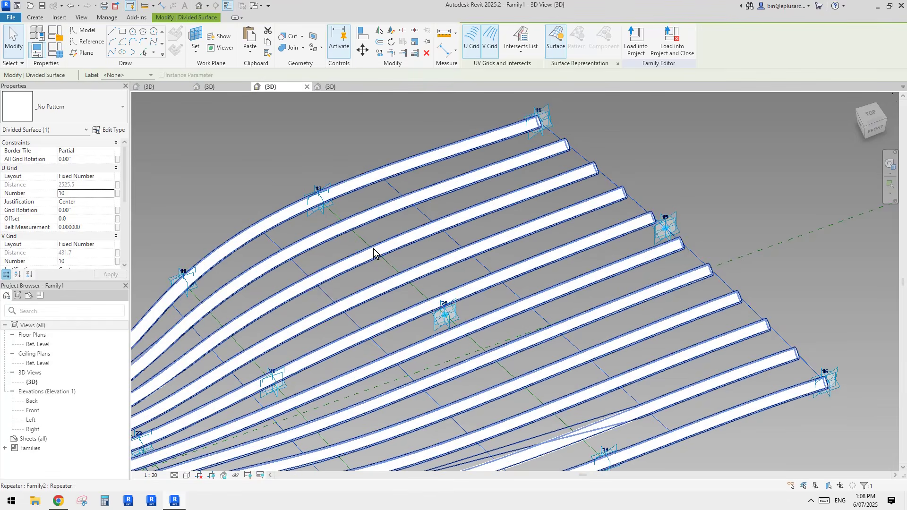
{"action": "scroll", "coordinate": [431, 277], "scroll_direction": "down", "scroll_amount": 5}
{"action": "middle_click_drag", "start_coordinate": [431, 277], "coordinate": [559, 242], "text": "shift"}
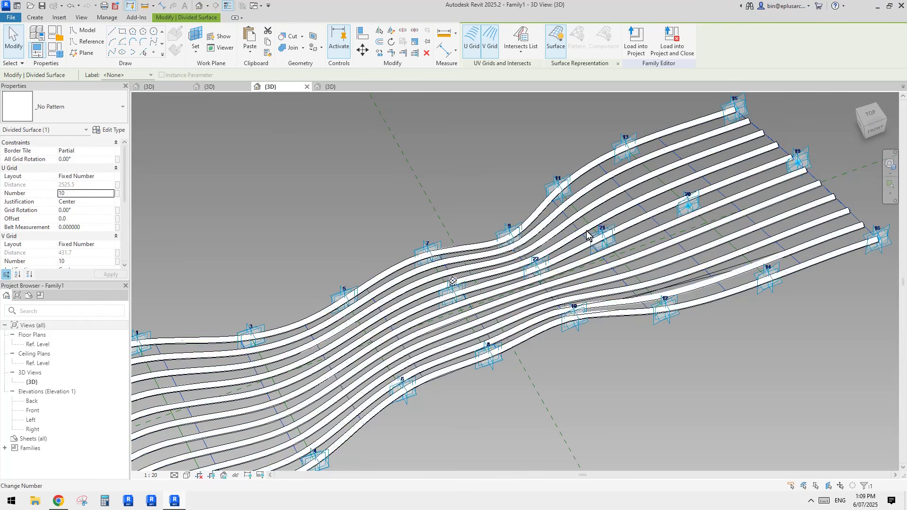
{"action": "left_click", "coordinate": [330, 87]}
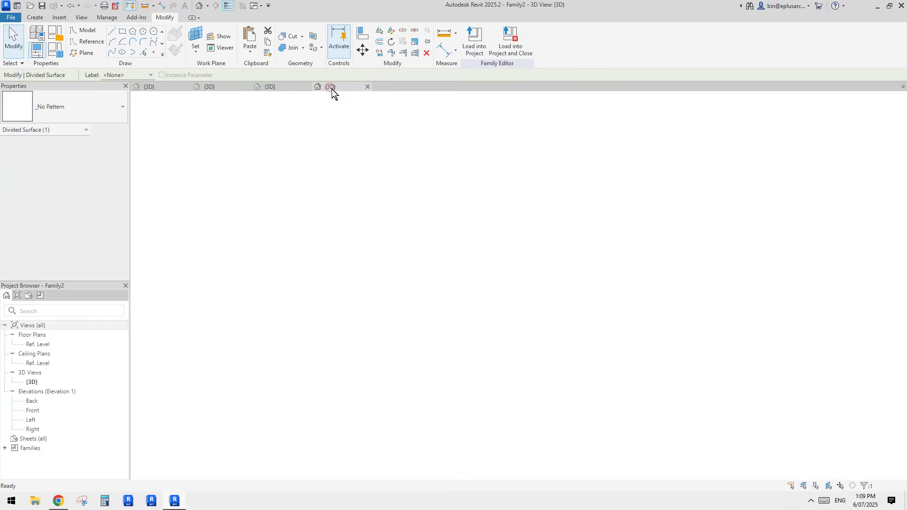
{"action": "left_click", "coordinate": [200, 89]}
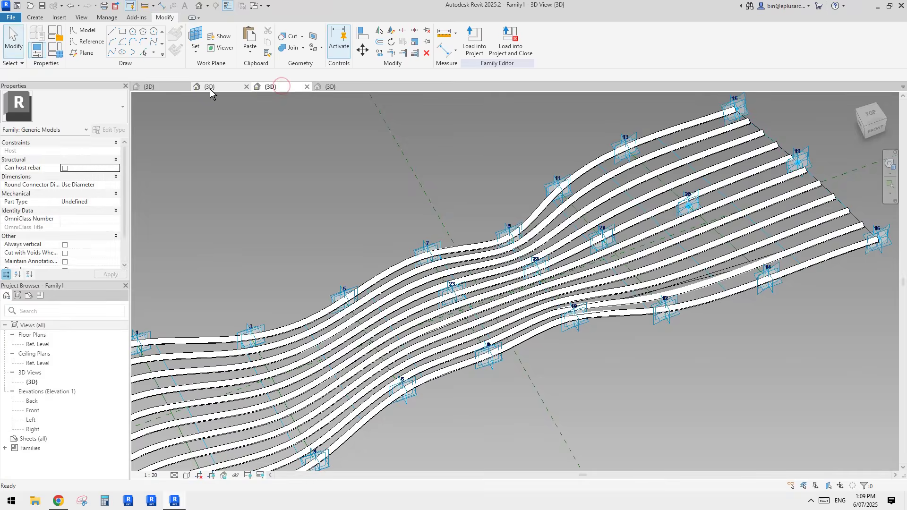
{"action": "scroll", "coordinate": [458, 354], "scroll_direction": "up", "scroll_amount": 5}
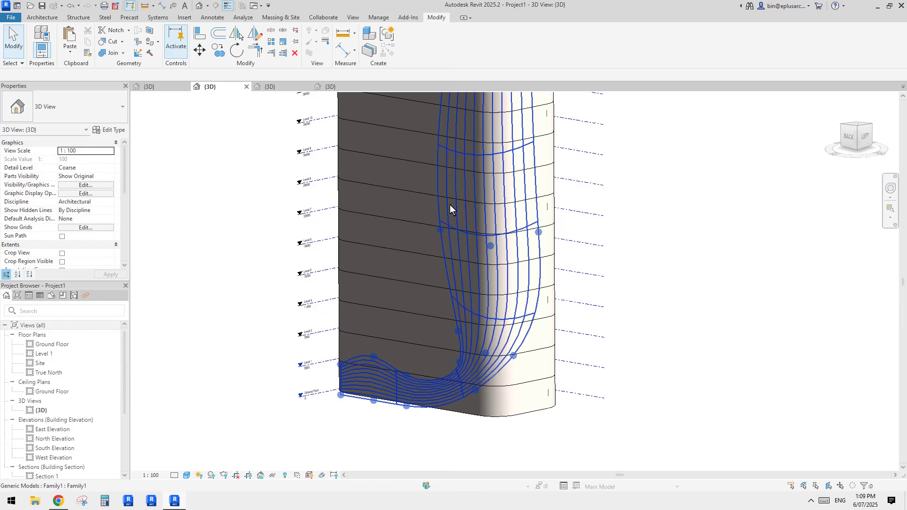
{"action": "left_click", "coordinate": [290, 89]}
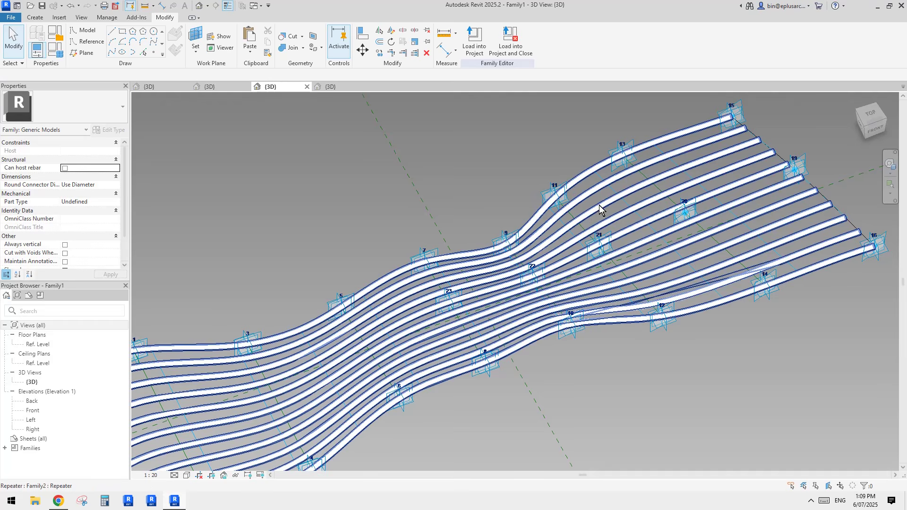
Set the V grid number of the divided surface under the tube array to 12.
{"action": "key", "text": "Tab"}
{"action": "left_click", "coordinate": [613, 212]}
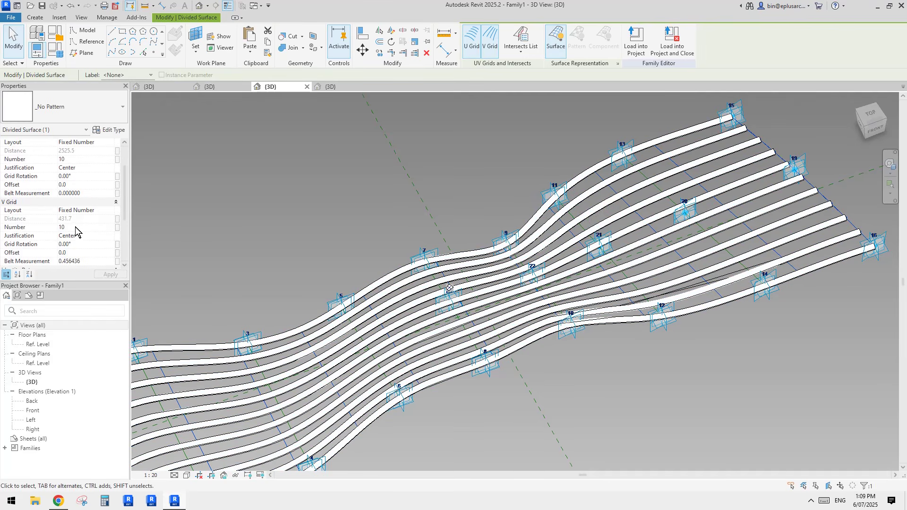
{"action": "left_click", "coordinate": [77, 228]}
{"action": "type", "text": "11"}
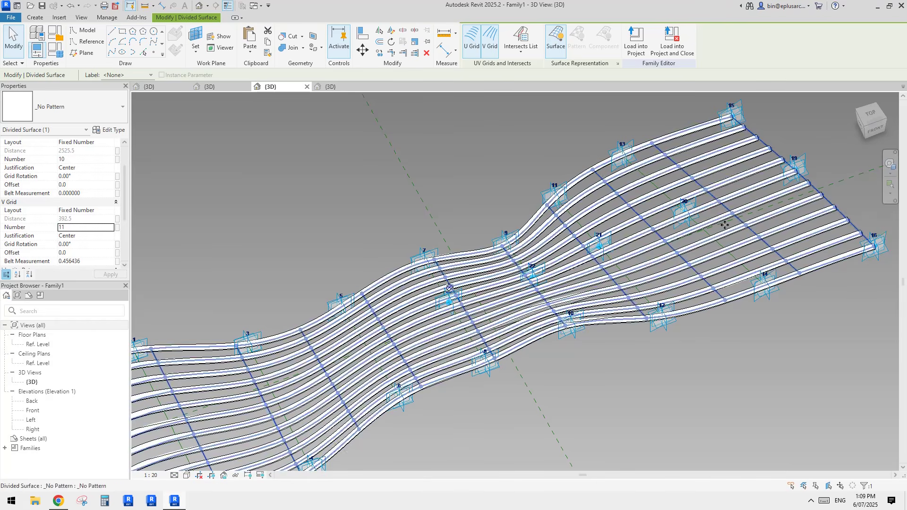
{"action": "left_click", "coordinate": [88, 228]}
{"action": "type", "text": "1"}
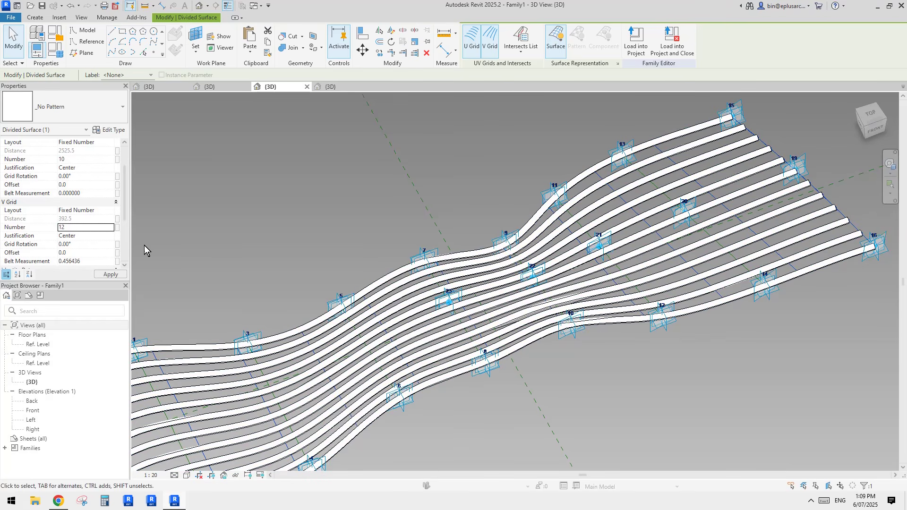
{"action": "type", "text": "2"}
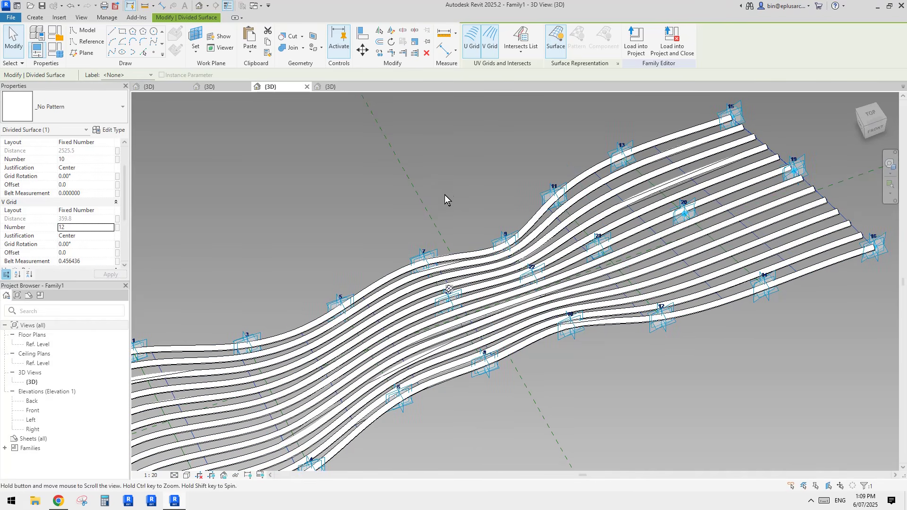
{"action": "scroll", "coordinate": [457, 203], "scroll_direction": "down", "scroll_amount": 2}
{"action": "middle_click_drag", "start_coordinate": [479, 203], "coordinate": [495, 232]}
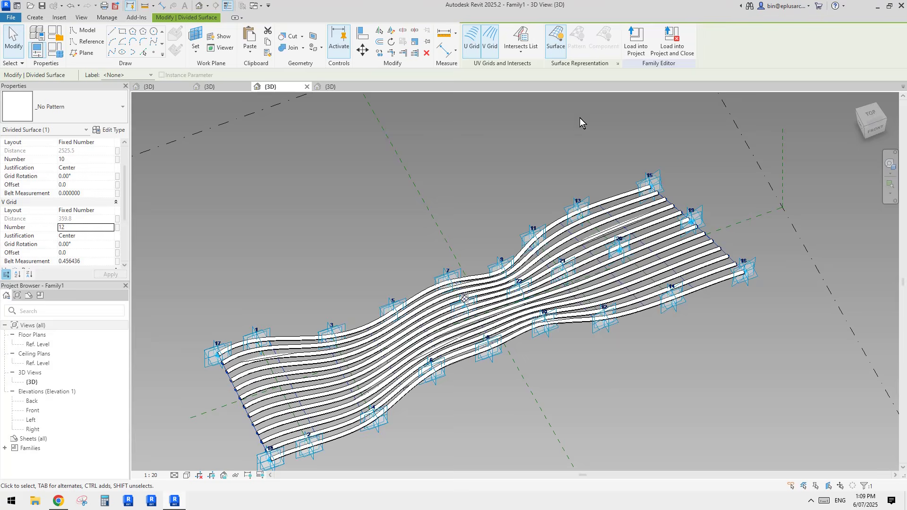
Load the updated ribbon family into Project1, overwriting the existing version.
{"action": "left_click", "coordinate": [641, 40]}
{"action": "left_click", "coordinate": [480, 212]}
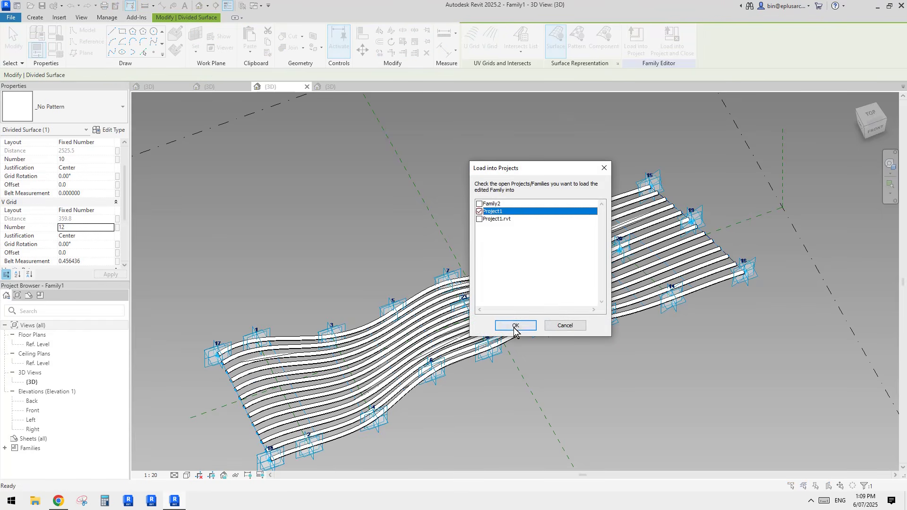
{"action": "left_click", "coordinate": [516, 325]}
{"action": "left_click", "coordinate": [463, 225]}
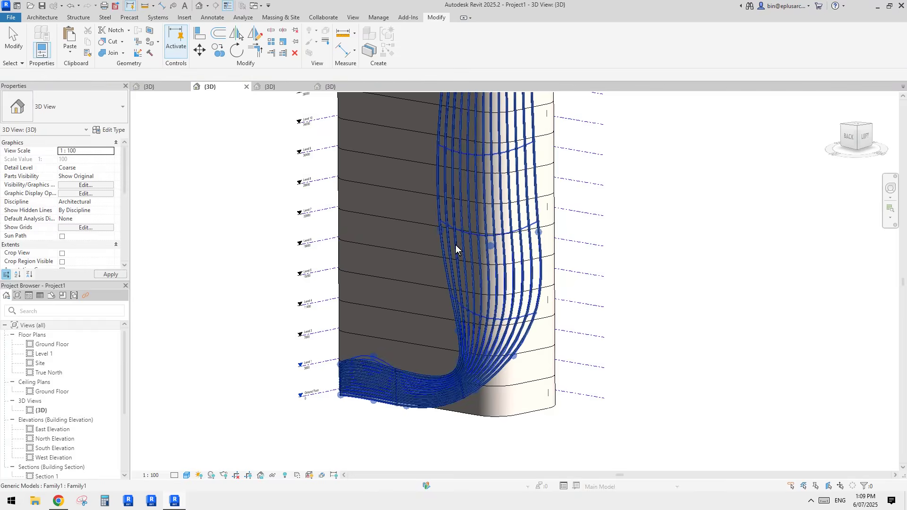
Compare the tubed ribbon on the tower with the building fins and louvers reference image in the web browser.
{"action": "middle_click_drag", "start_coordinate": [455, 245], "coordinate": [614, 344], "text": "shift"}
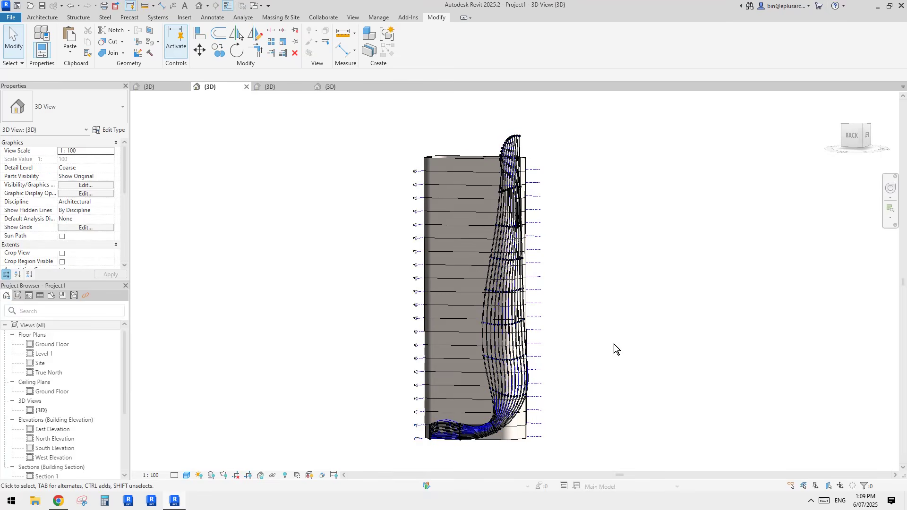
{"action": "left_click", "coordinate": [60, 501]}
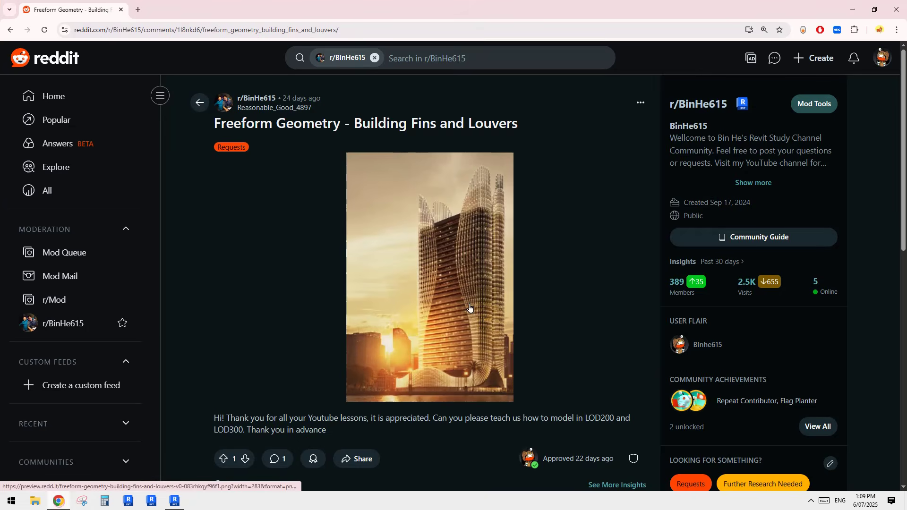
{"action": "left_click", "coordinate": [174, 500]}
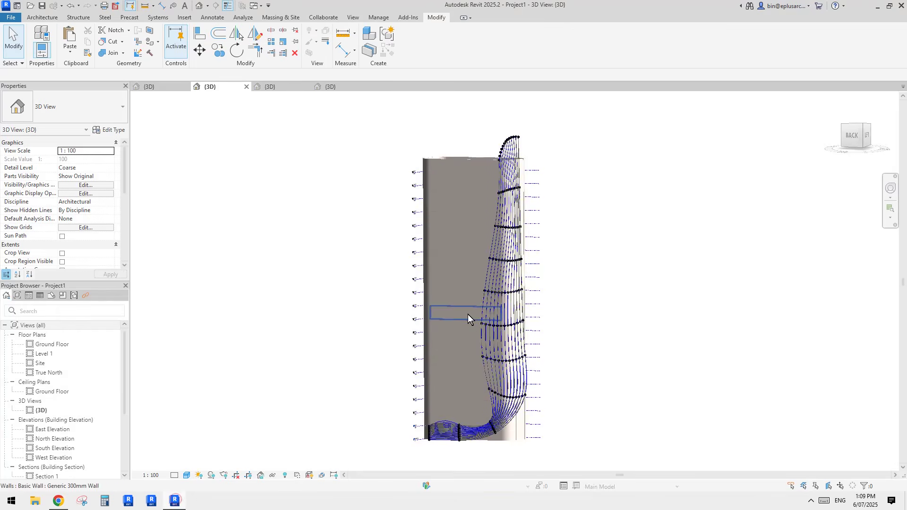
{"action": "scroll", "coordinate": [499, 281], "scroll_direction": "up", "scroll_amount": 1}
Move placement point 14 on the ribbon's upper side edge away from the building corner, widening the ribbon across the back wall.
{"action": "left_click", "coordinate": [496, 203]}
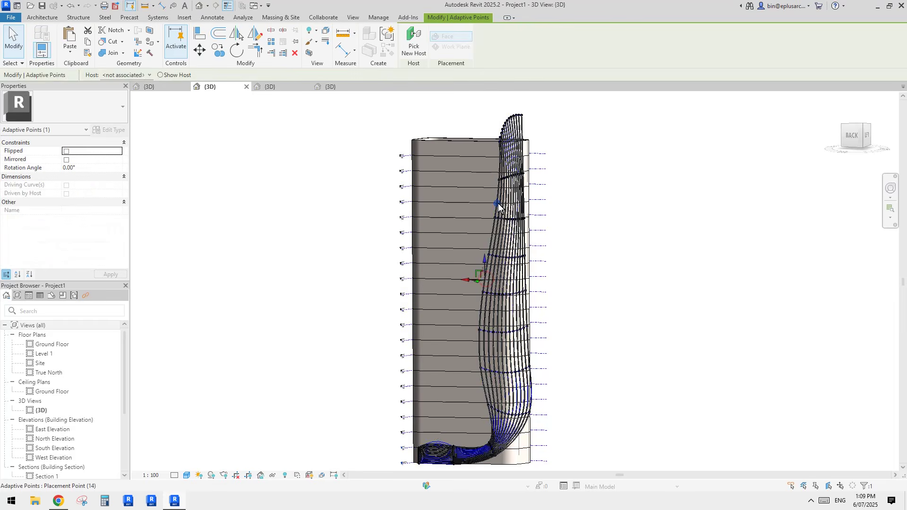
{"action": "left_click", "coordinate": [485, 202]}
{"action": "left_click", "coordinate": [497, 204]}
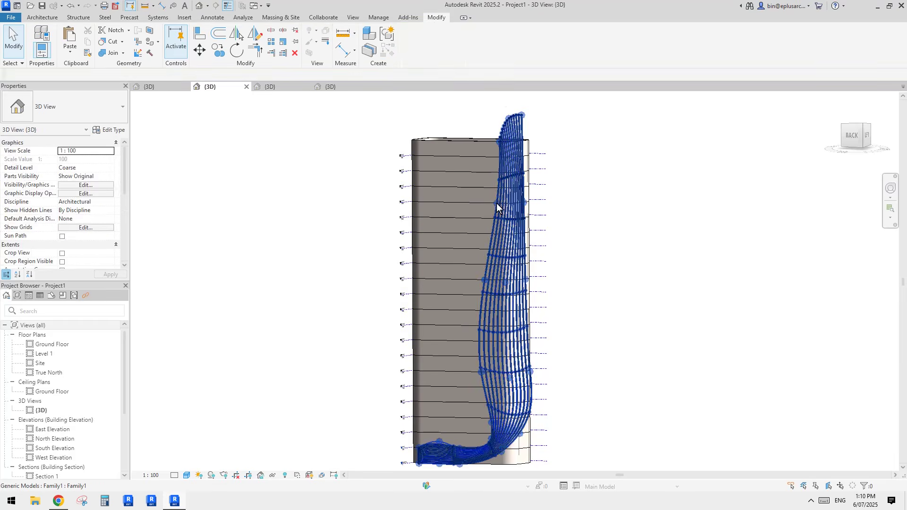
{"action": "left_click", "coordinate": [497, 207]}
{"action": "middle_click_drag", "start_coordinate": [497, 207], "coordinate": [493, 211], "text": "shift"}
{"action": "key", "text": "Escape"}
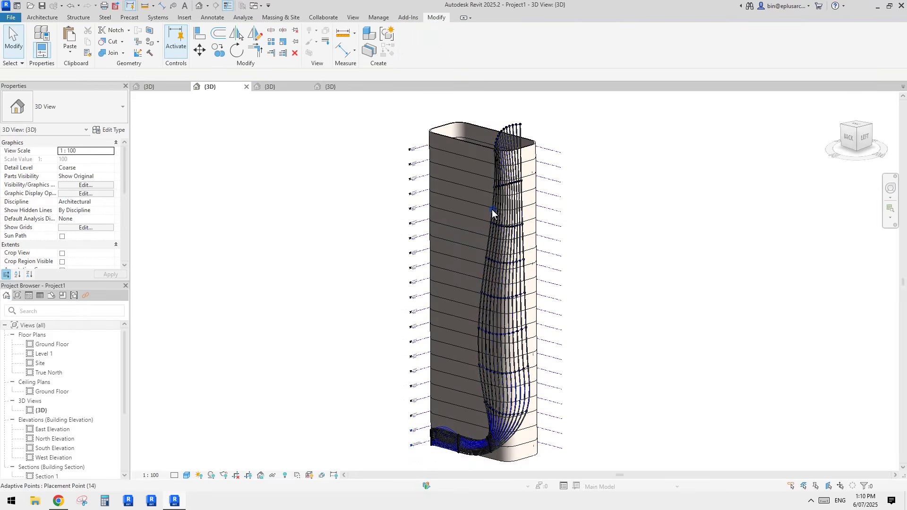
{"action": "left_click", "coordinate": [493, 213]}
{"action": "scroll", "coordinate": [488, 207], "scroll_direction": "up", "scroll_amount": 3}
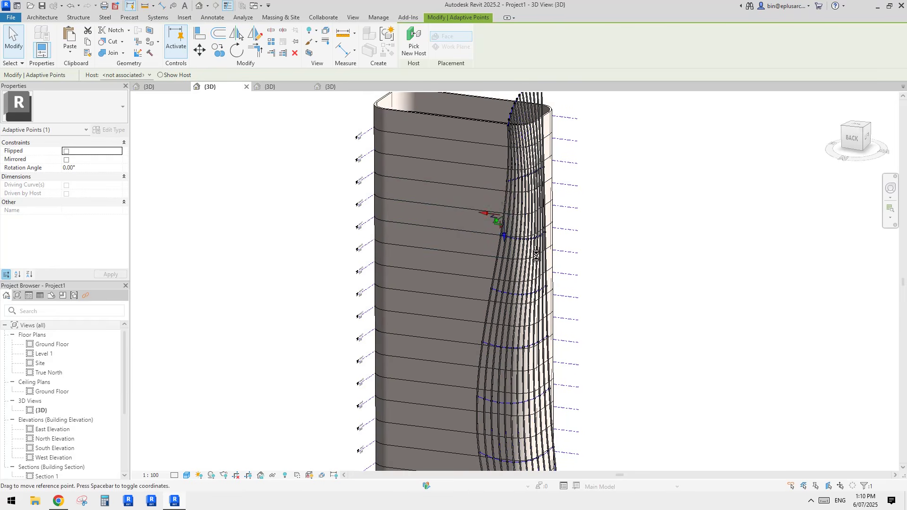
{"action": "left_click_drag", "start_coordinate": [536, 256], "coordinate": [534, 251]}
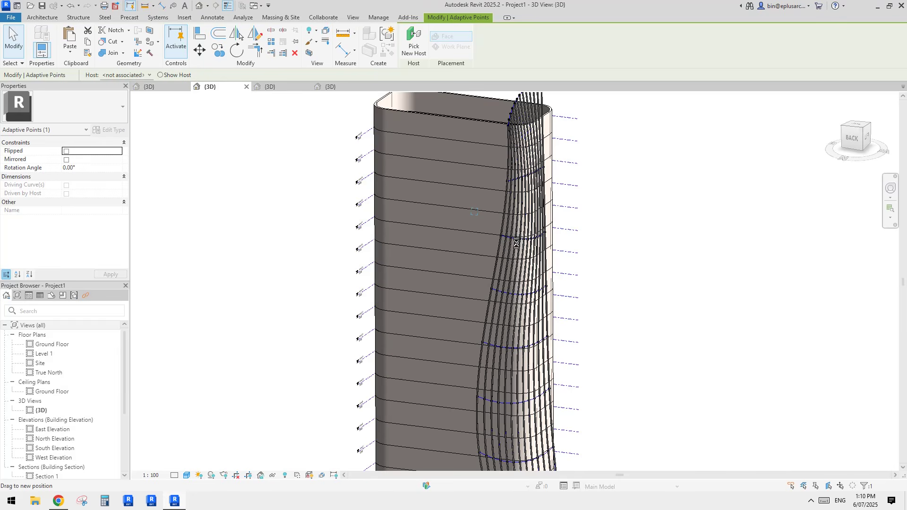
{"action": "left_click_drag", "start_coordinate": [516, 243], "coordinate": [517, 238]}
Move placement point 16 at the ribbon's top end farther from the building corner along the back wall.
{"action": "middle_click_drag", "start_coordinate": [503, 211], "coordinate": [508, 207], "text": "shift"}
{"action": "left_click", "coordinate": [508, 206]}
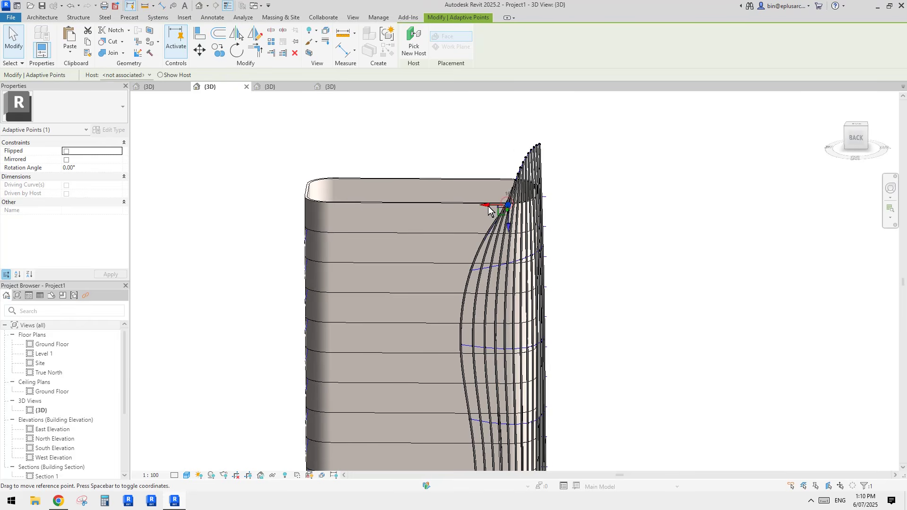
{"action": "left_click_drag", "start_coordinate": [483, 208], "coordinate": [500, 213]}
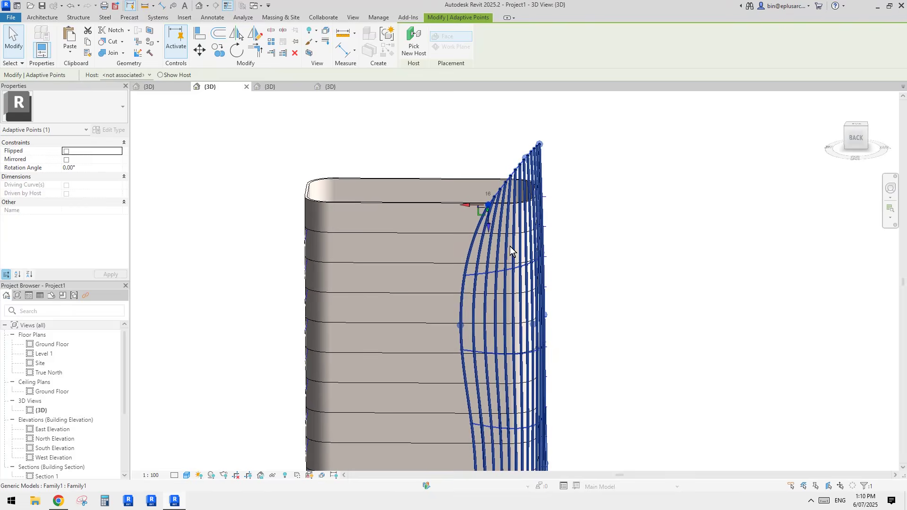
{"action": "key", "text": "Escape"}
Move the lower of the ribbon's mid-height edge points on the back wall toward the building corner to narrow the ribbon there.
{"action": "scroll", "coordinate": [510, 246], "scroll_direction": "down", "scroll_amount": 1}
{"action": "middle_click_drag", "start_coordinate": [554, 395], "coordinate": [537, 251]}
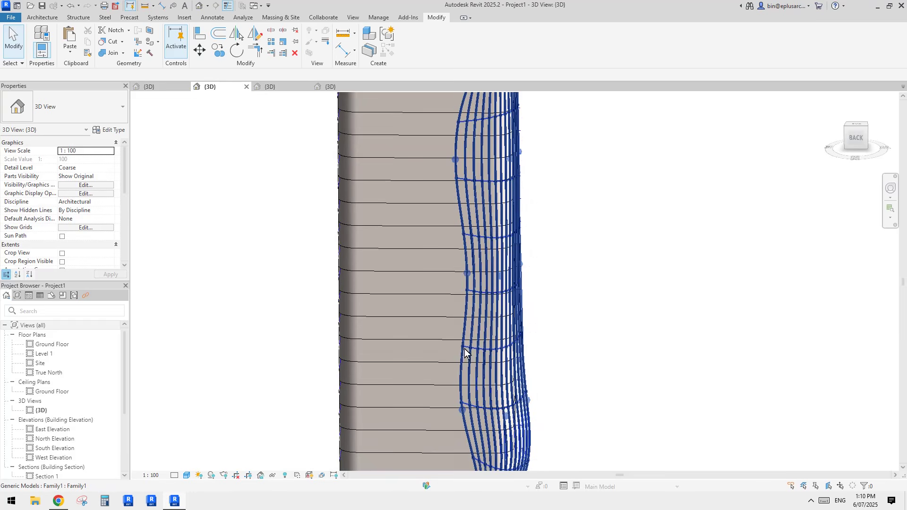
{"action": "left_click", "coordinate": [463, 412]}
{"action": "key", "text": "Escape"}
{"action": "left_click", "coordinate": [462, 411]}
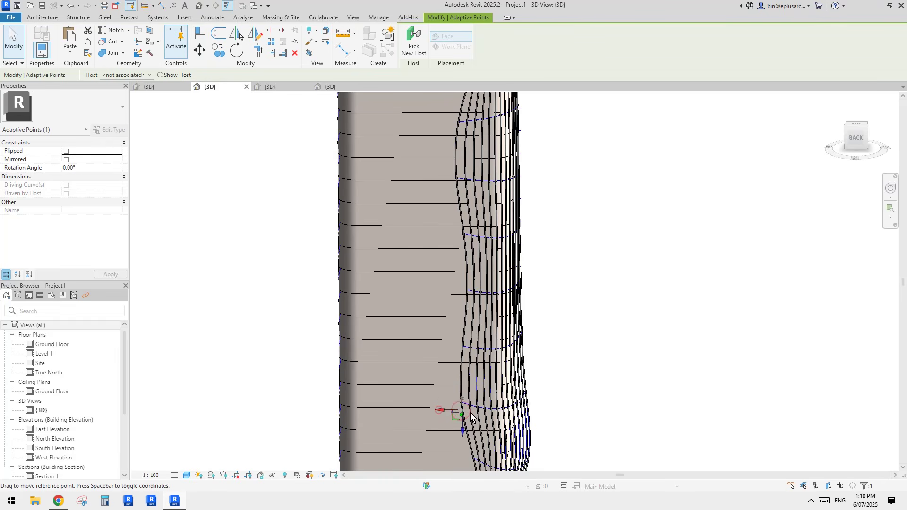
{"action": "mouse_move", "coordinate": [551, 333]}
{"action": "left_mouse_down"}
{"action": "mouse_move", "coordinate": [561, 333]}
{"action": "mouse_move", "coordinate": [546, 314]}
{"action": "mouse_move", "coordinate": [567, 328]}
{"action": "left_mouse_up"}
{"action": "middle_click_drag", "start_coordinate": [556, 310], "coordinate": [467, 406], "text": "shift"}
{"action": "key", "text": "Escape"}
{"action": "scroll", "coordinate": [578, 367], "scroll_direction": "up", "scroll_amount": 3}
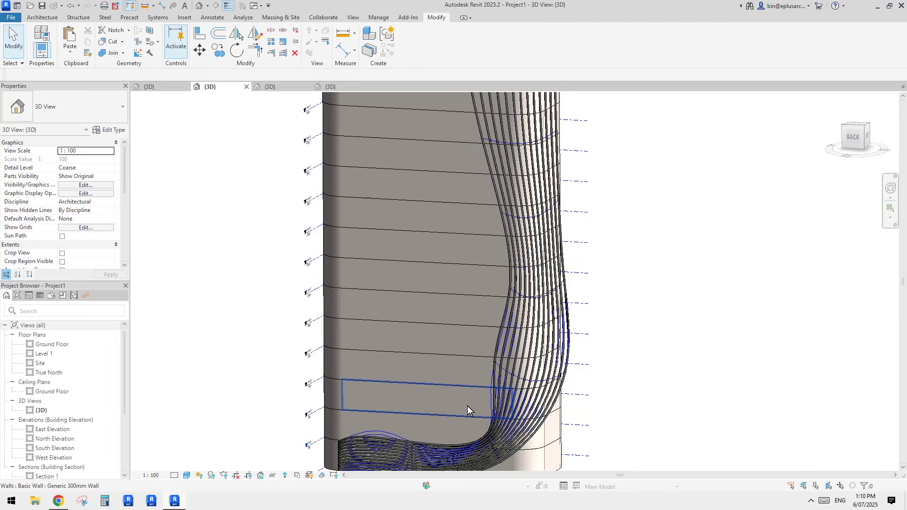
Move the edge point just above the ribbon's bottom bend toward the building corner to smooth the curve.
{"action": "left_click", "coordinate": [491, 399]}
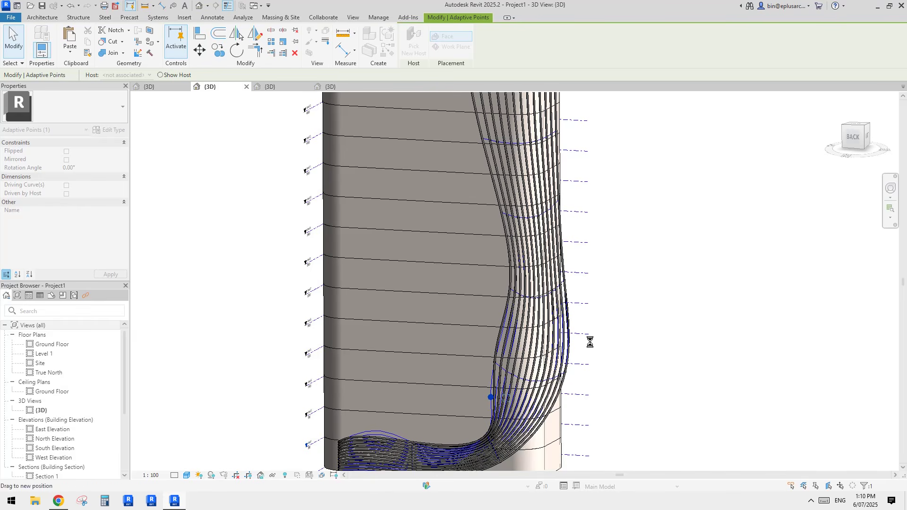
{"action": "middle_click_drag", "start_coordinate": [590, 356], "coordinate": [650, 294], "text": "shift"}
{"action": "key", "text": "Escape"}
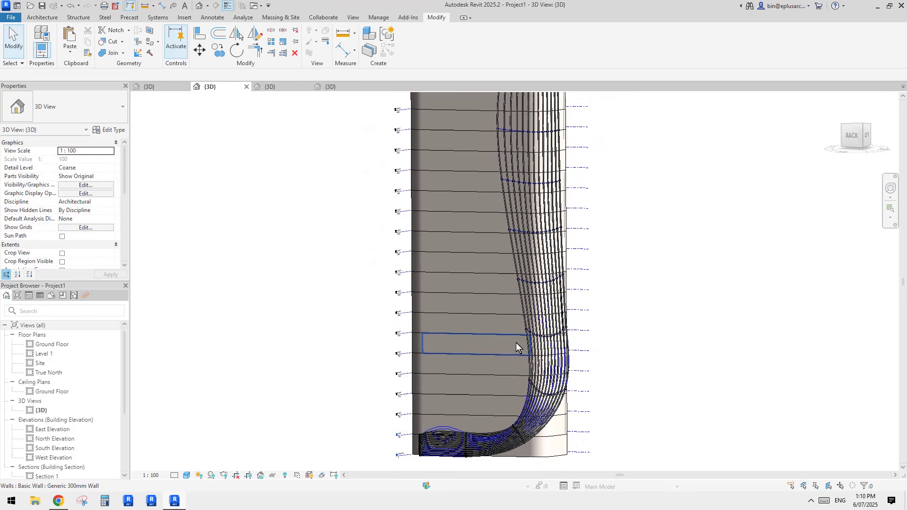
Shift the edge point about six levels above the ground floor slightly away from the building corner.
{"action": "left_click", "coordinate": [526, 335]}
{"action": "middle_click_drag", "start_coordinate": [586, 358], "coordinate": [510, 340], "text": "shift"}
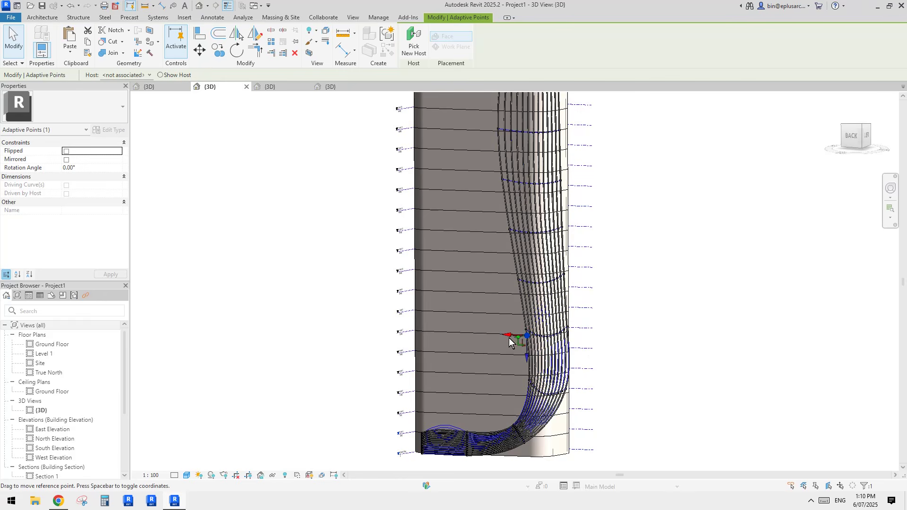
{"action": "left_click_drag", "start_coordinate": [502, 336], "coordinate": [567, 342]}
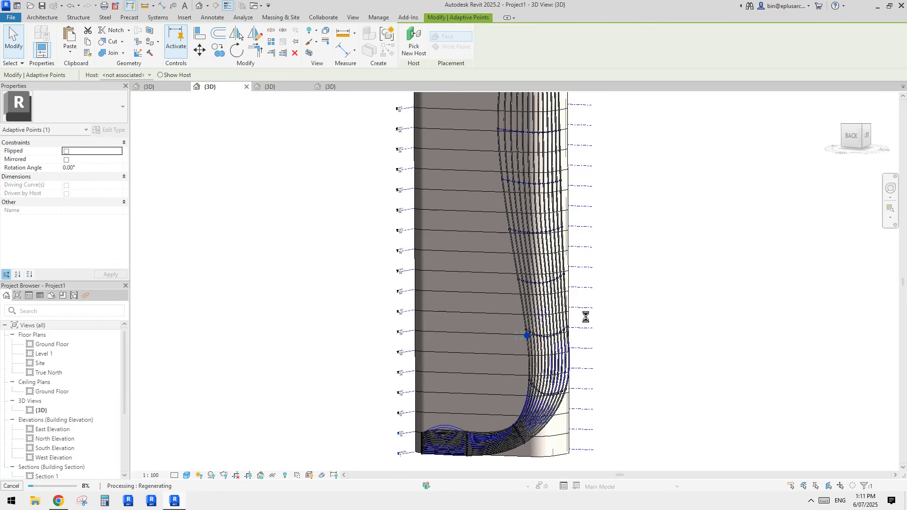
{"action": "key", "text": "Escape"}
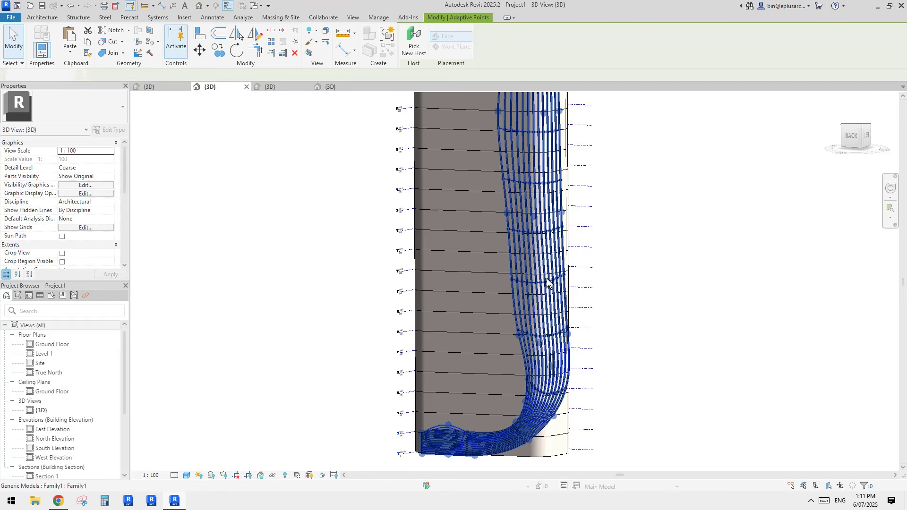
Move the ribbon's edge point about twelve levels above the ground floor slightly farther from the building corner along the back wall.
{"action": "middle_click_drag", "start_coordinate": [521, 274], "coordinate": [517, 316]}
{"action": "left_click", "coordinate": [504, 254]}
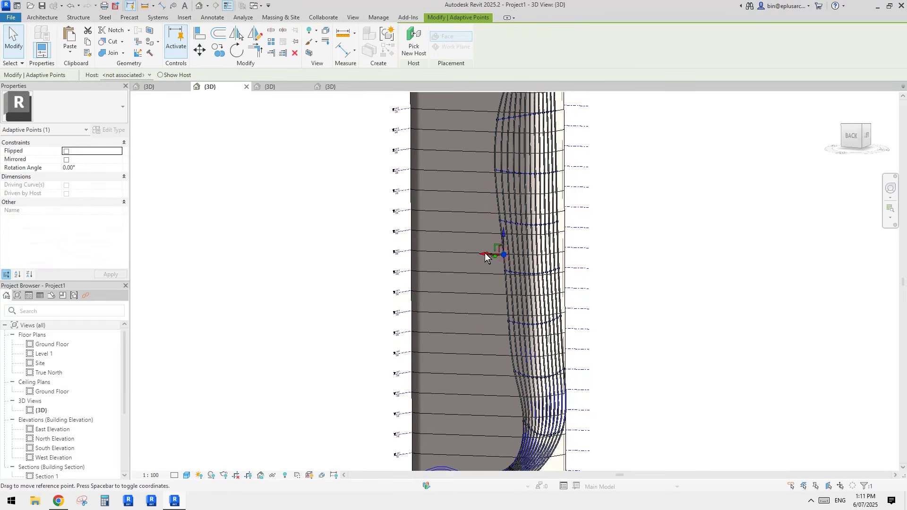
{"action": "left_click_drag", "start_coordinate": [504, 254], "coordinate": [521, 317]}
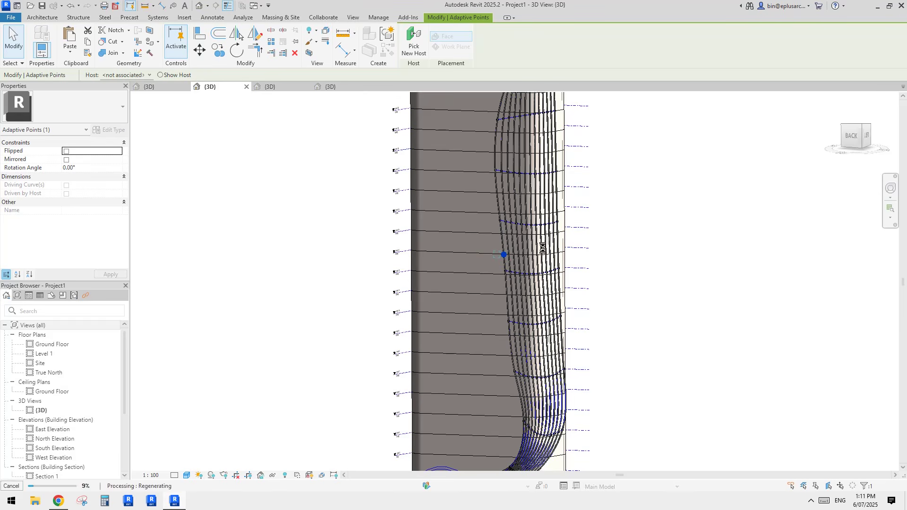
{"action": "scroll", "coordinate": [462, 415], "scroll_direction": "down", "scroll_amount": 2}
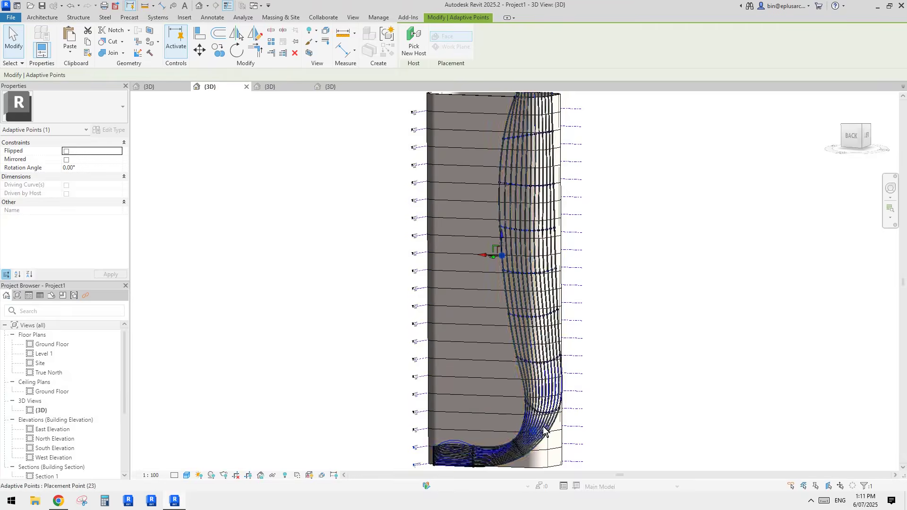
{"action": "key", "text": "Escape"}
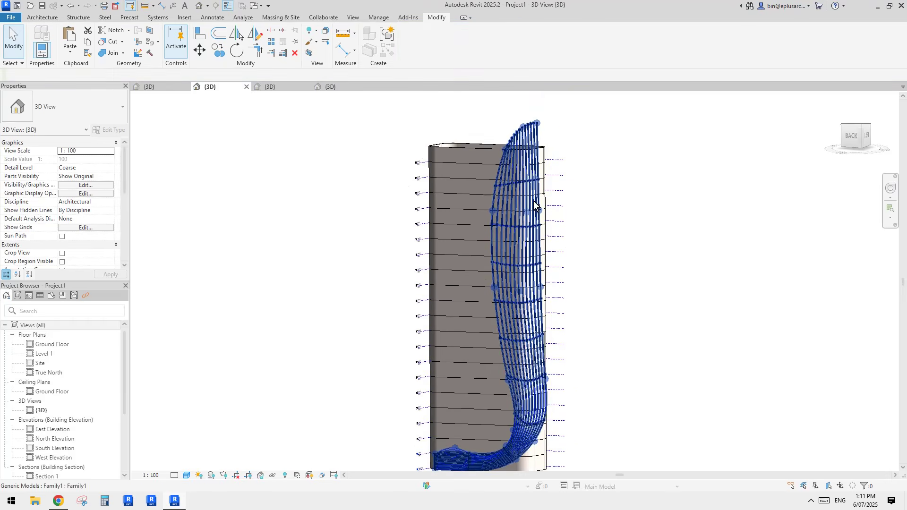
Examine the ribbon's curve around the building corner and how its tubes follow the surface at the base of the back wall.
{"action": "middle_click_drag", "start_coordinate": [529, 227], "coordinate": [507, 281], "text": "shift"}
{"action": "scroll", "coordinate": [520, 286], "scroll_direction": "up", "scroll_amount": 2}
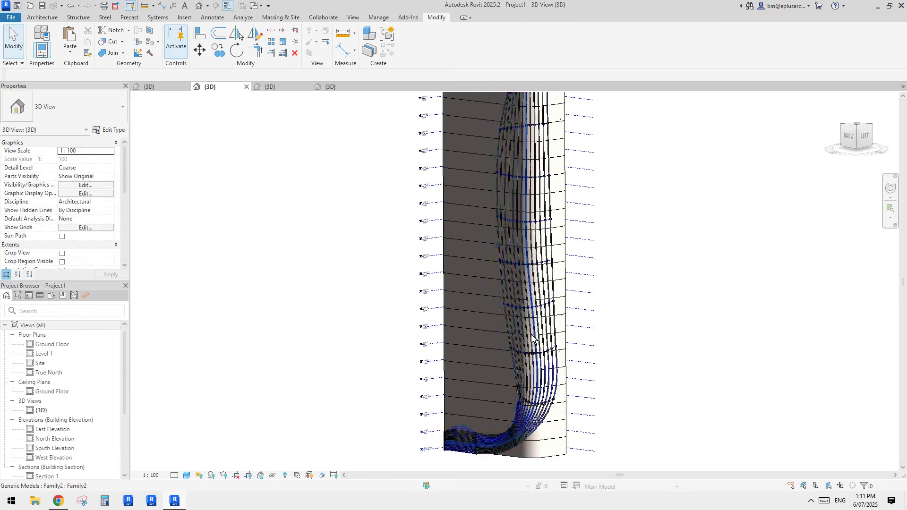
{"action": "middle_click_drag", "start_coordinate": [560, 331], "coordinate": [586, 344], "text": "shift"}
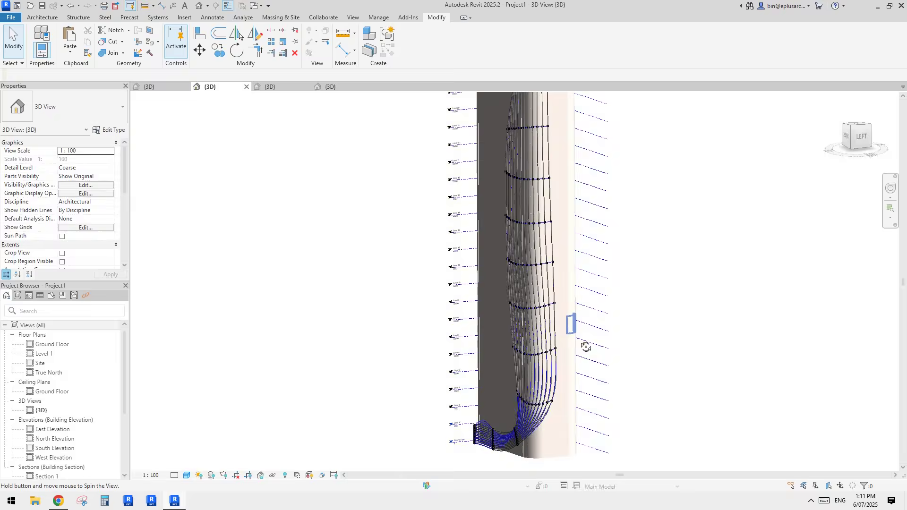
{"action": "scroll", "coordinate": [519, 378], "scroll_direction": "up", "scroll_amount": 4}
{"action": "middle_click_drag", "start_coordinate": [487, 423], "coordinate": [556, 323]}
{"action": "scroll", "coordinate": [495, 314], "scroll_direction": "up", "scroll_amount": 3}
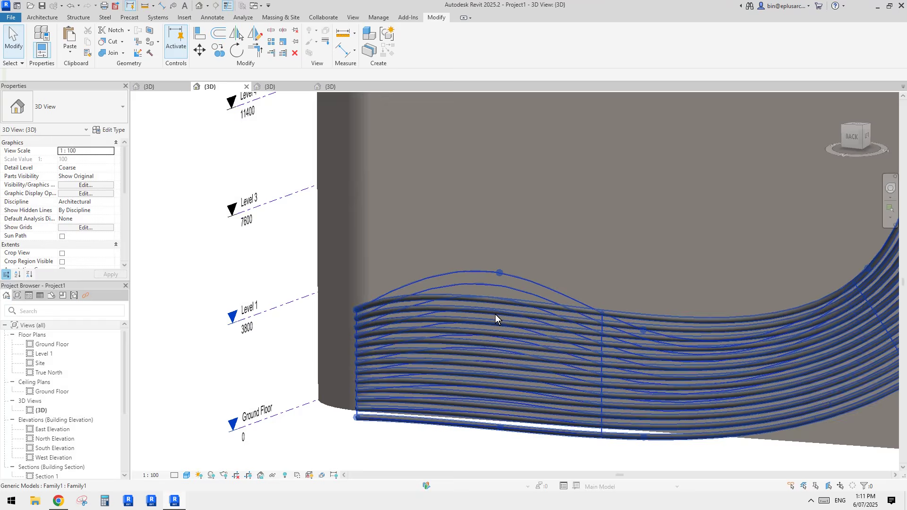
{"action": "left_click", "coordinate": [474, 297]}
{"action": "key", "text": "Escape"}
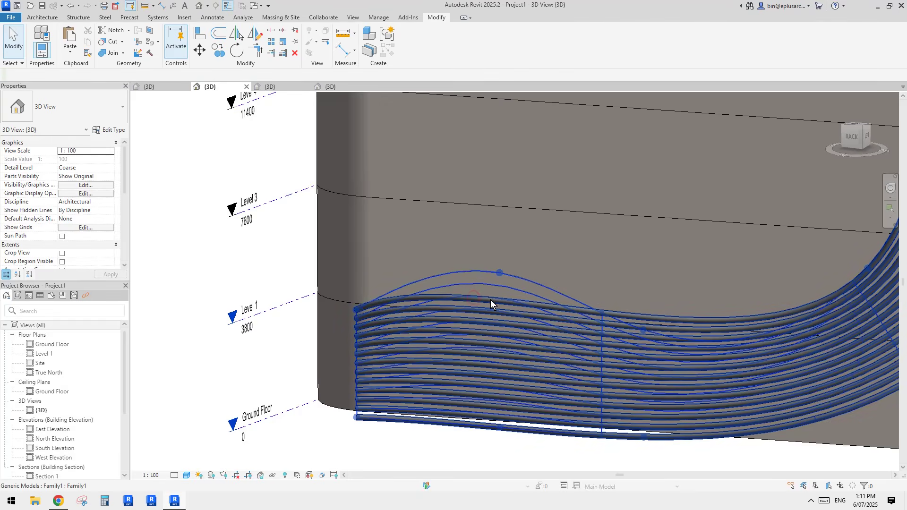
{"action": "scroll", "coordinate": [496, 303], "scroll_direction": "down", "scroll_amount": 3}
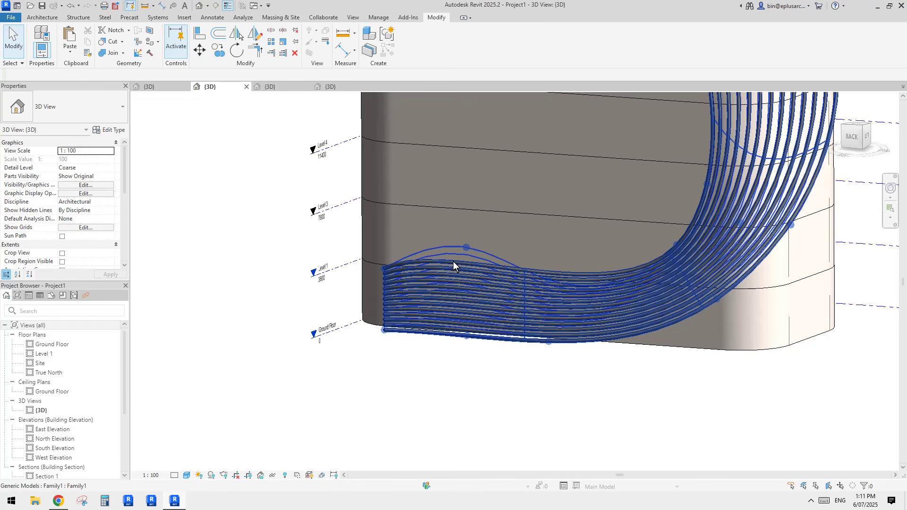
{"action": "middle_click_drag", "start_coordinate": [502, 302], "coordinate": [500, 342]}
Open the ribbon family for editing from the ribbon placed on the building.
{"action": "left_click", "coordinate": [496, 323]}
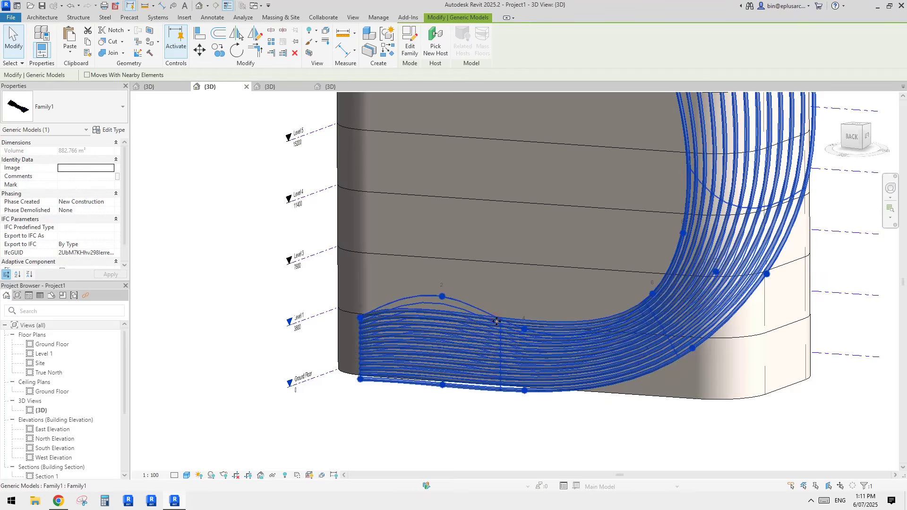
{"action": "double_click", "coordinate": [519, 322]}
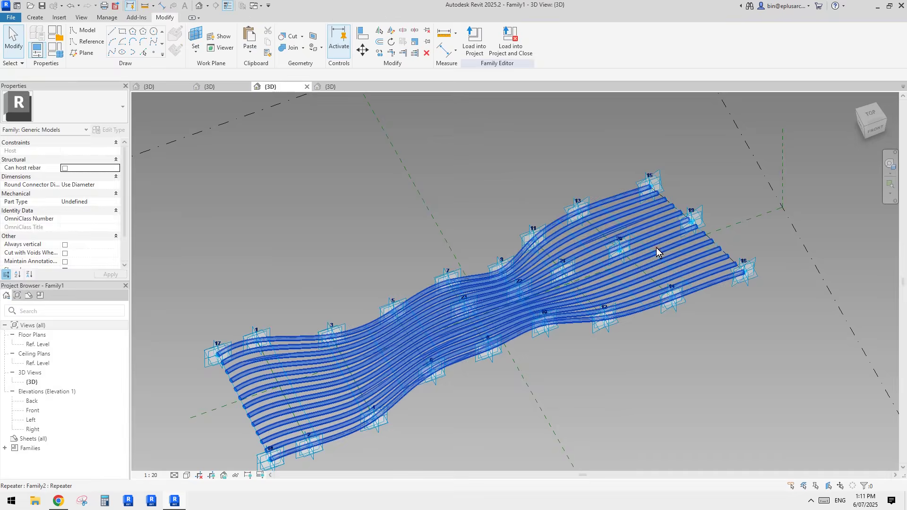
{"action": "left_click", "coordinate": [657, 247]}
{"action": "scroll", "coordinate": [656, 247], "scroll_direction": "up", "scroll_amount": 3}
{"action": "scroll", "coordinate": [645, 263], "scroll_direction": "up", "scroll_amount": 2}
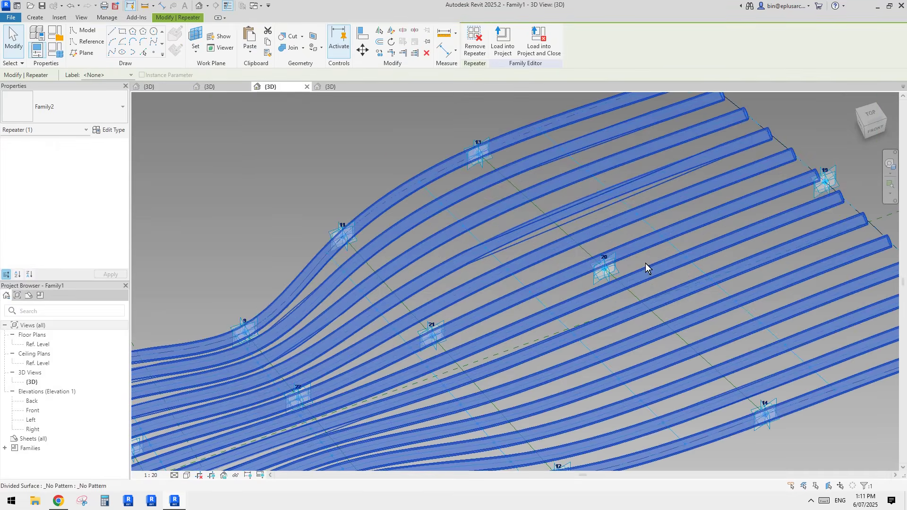
Set the U grid number of the ribbon's divided surface to 15.
{"action": "left_click", "coordinate": [668, 282]}
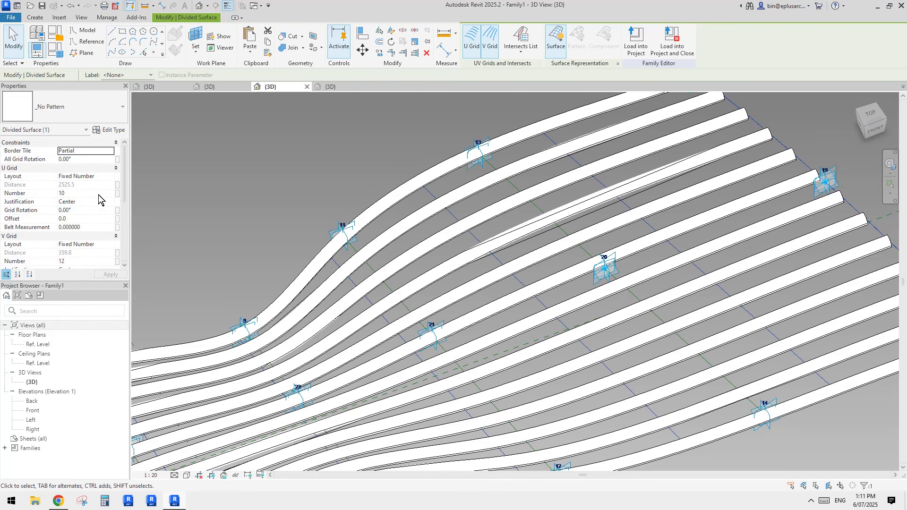
{"action": "scroll", "coordinate": [649, 258], "scroll_direction": "down", "scroll_amount": 3}
{"action": "scroll", "coordinate": [649, 259], "scroll_direction": "up", "scroll_amount": 2}
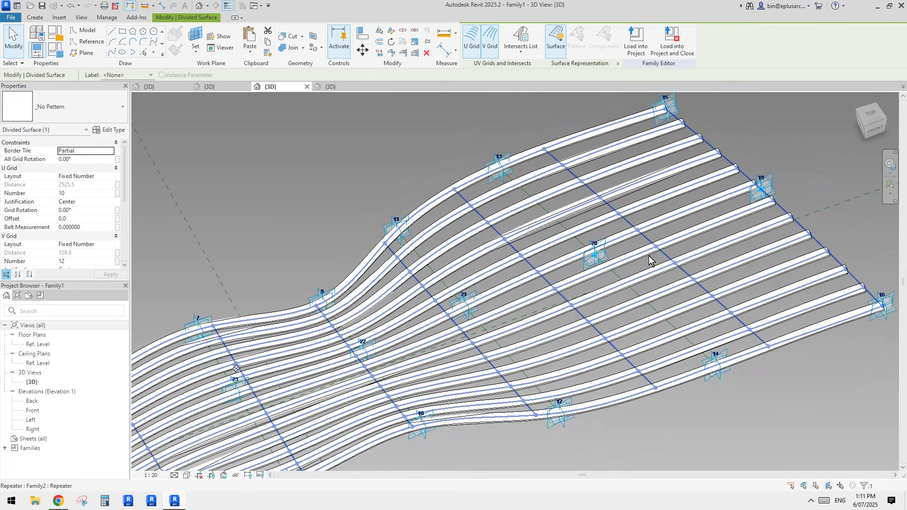
{"action": "key", "text": "Escape"}
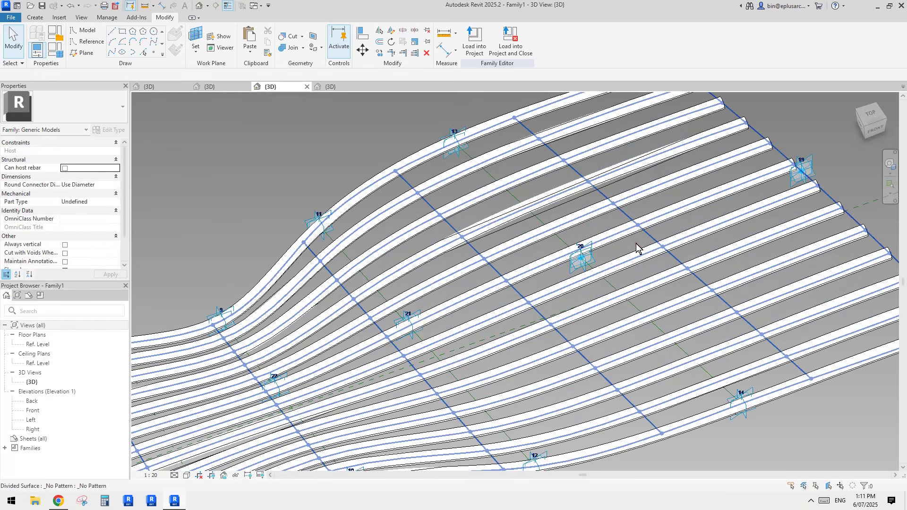
{"action": "left_click", "coordinate": [636, 243]}
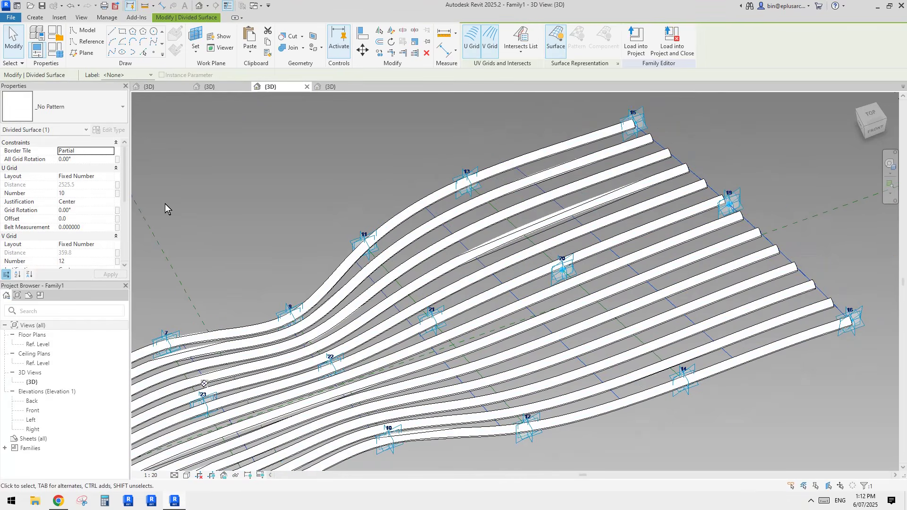
{"action": "left_click", "coordinate": [85, 193]}
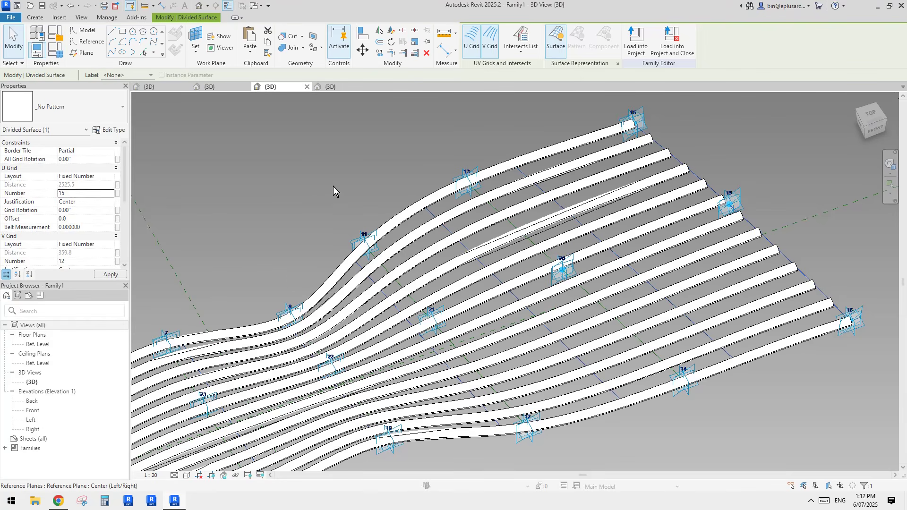
{"action": "scroll", "coordinate": [430, 192], "scroll_direction": "down", "scroll_amount": 3}
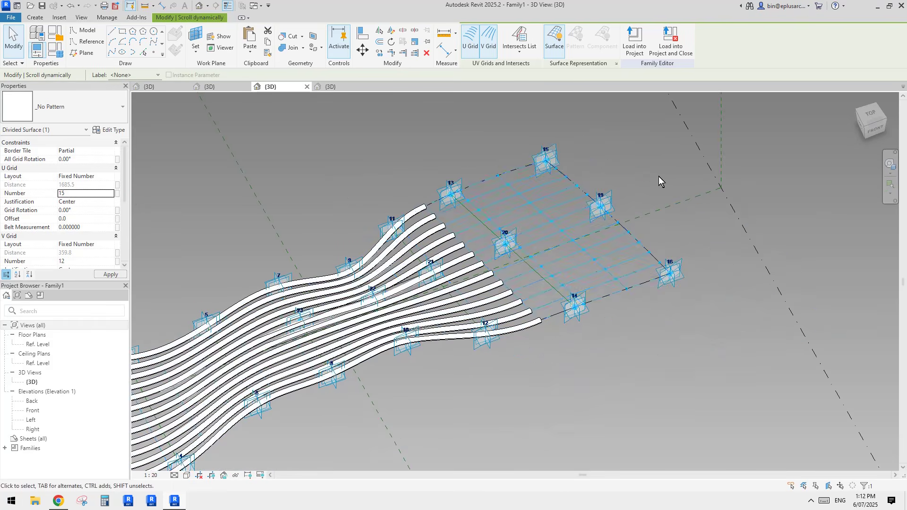
{"action": "key", "text": "Escape"}
{"action": "scroll", "coordinate": [472, 251], "scroll_direction": "up", "scroll_amount": 3}
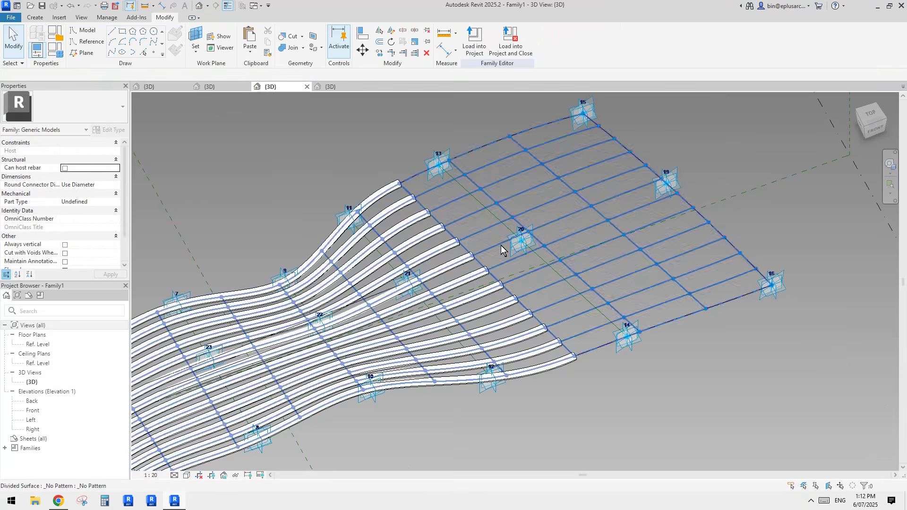
Compare the tube family's placement points with the denser divided surface in the ribbon family, ending in the tube family.
{"action": "left_click", "coordinate": [341, 88]}
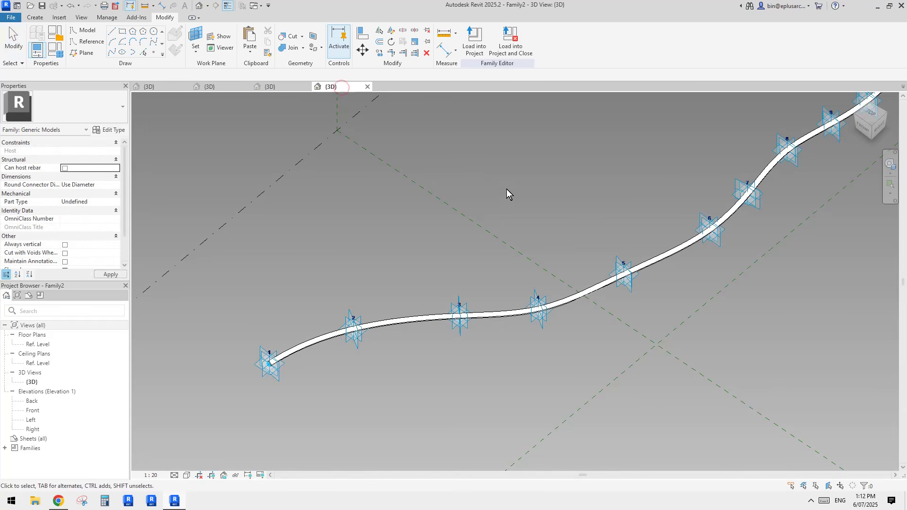
{"action": "scroll", "coordinate": [609, 251], "scroll_direction": "down", "scroll_amount": 1}
{"action": "middle_click_drag", "start_coordinate": [773, 170], "coordinate": [525, 289]}
{"action": "scroll", "coordinate": [525, 289], "scroll_direction": "up", "scroll_amount": 3}
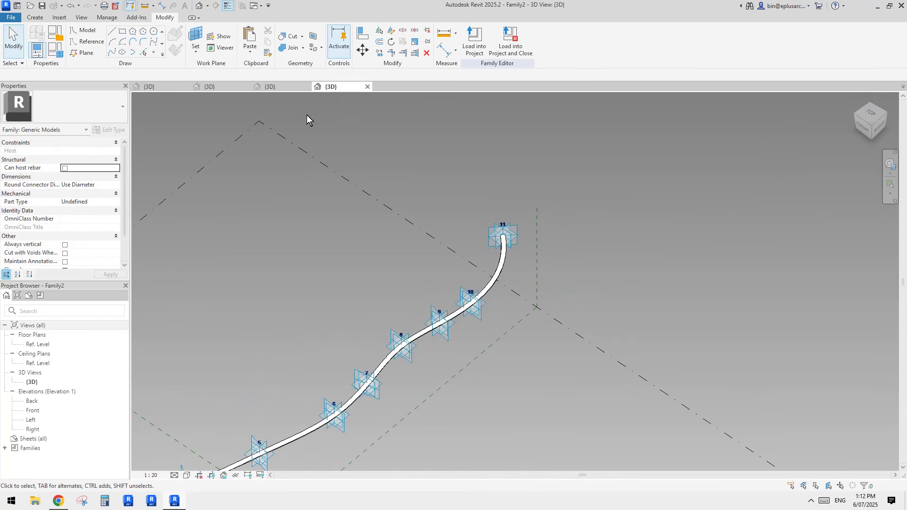
{"action": "left_click", "coordinate": [270, 88]}
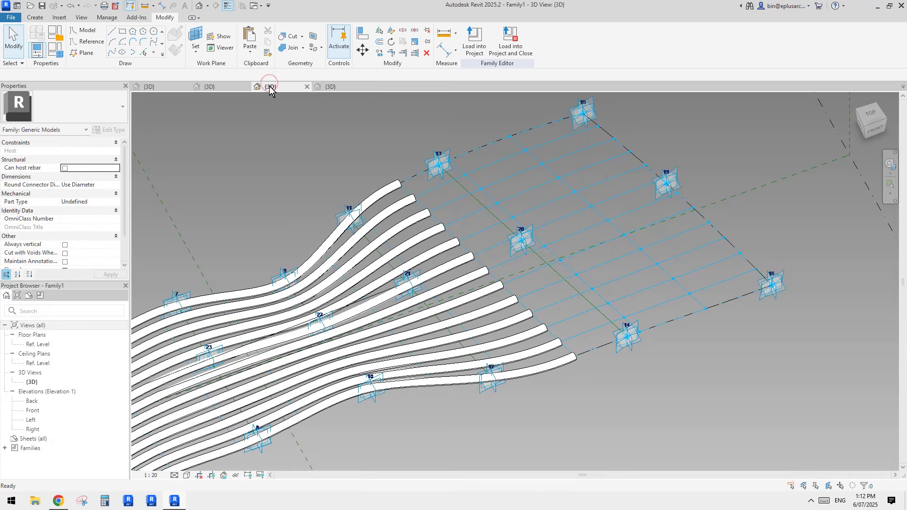
{"action": "middle_click_drag", "start_coordinate": [401, 247], "coordinate": [634, 189]}
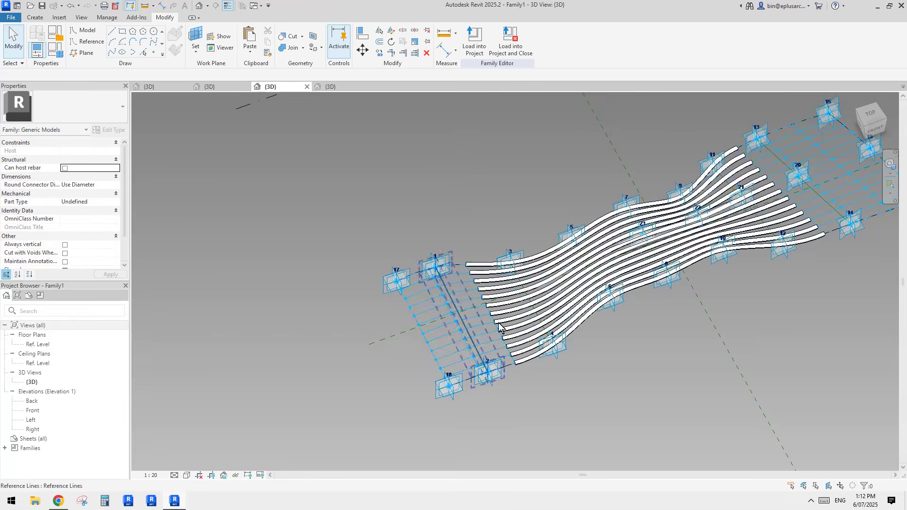
{"action": "left_click", "coordinate": [524, 307]}
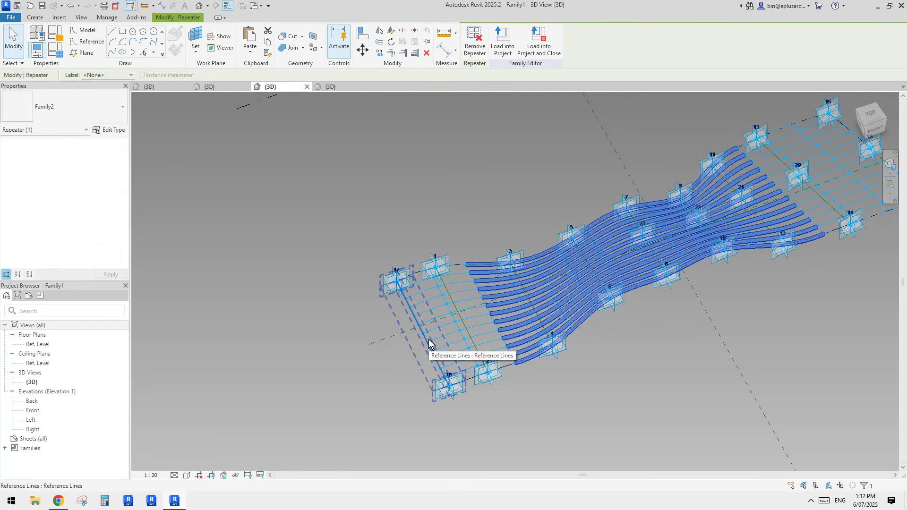
{"action": "double_click", "coordinate": [512, 292]}
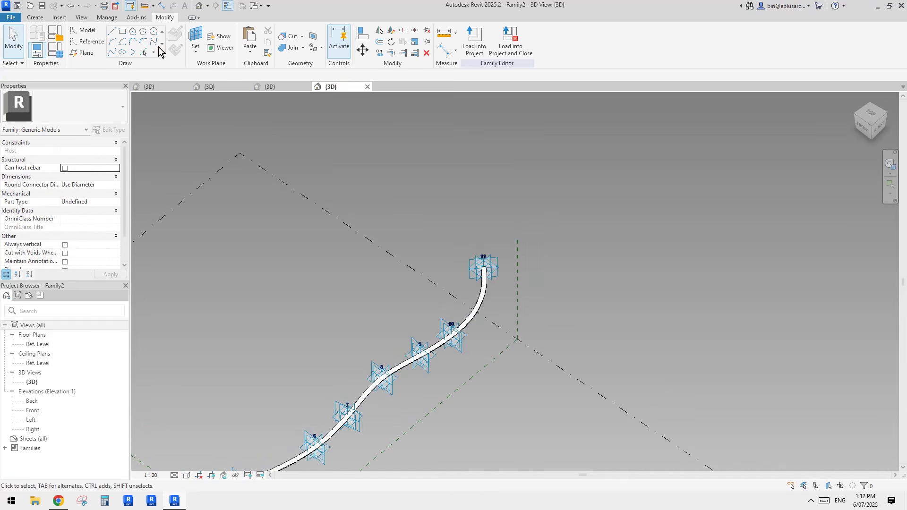
{"action": "left_click", "coordinate": [154, 52]}
{"action": "middle_click_drag", "start_coordinate": [464, 225], "coordinate": [462, 243]}
{"action": "key", "text": "Escape"}
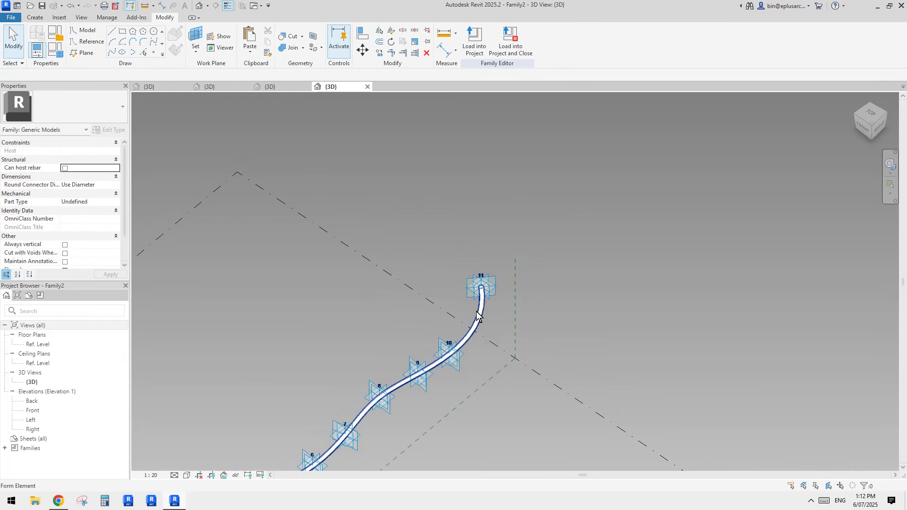
Temporarily hide the solid tube form in the tube family.
{"action": "left_click", "coordinate": [478, 316]}
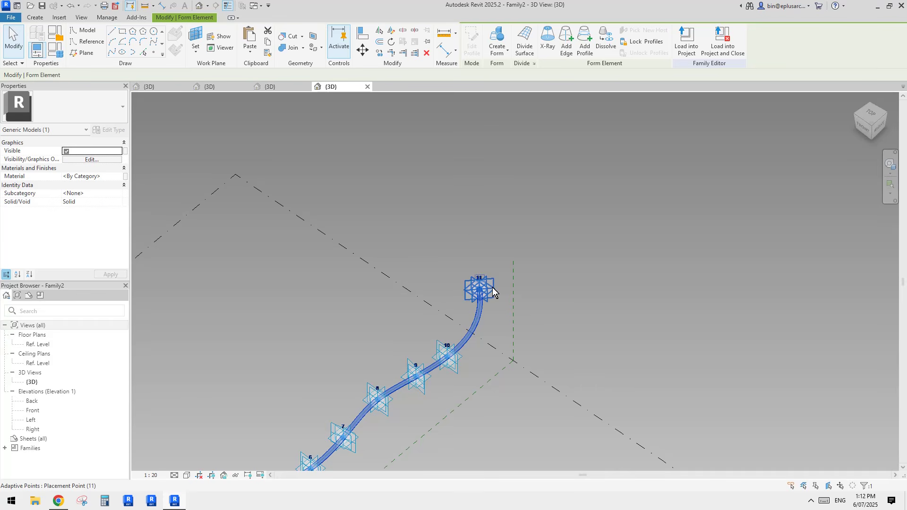
{"action": "middle_click_drag", "start_coordinate": [493, 292], "coordinate": [490, 296]}
{"action": "key", "text": "h"}
{"action": "key", "text": "h"}
{"action": "key", "text": "Escape"}
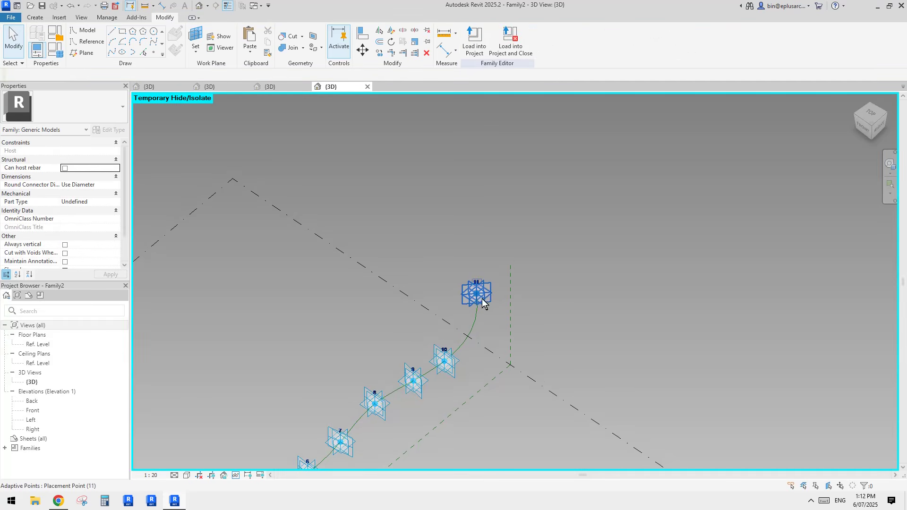
Try placing extra reference points beyond placement point 11 on a reference point's plane, and delete them.
{"action": "left_click", "coordinate": [153, 53]}
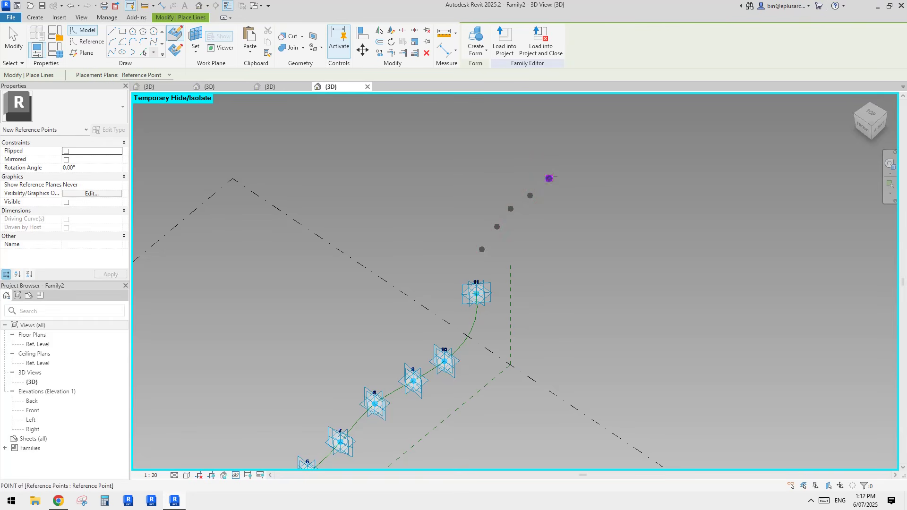
{"action": "key", "text": "Escape"}
{"action": "key", "text": "Escape"}
{"action": "left_click", "coordinate": [474, 311]}
{"action": "middle_click_drag", "start_coordinate": [474, 312], "coordinate": [267, 201], "text": "shift"}
{"action": "key", "text": "Escape"}
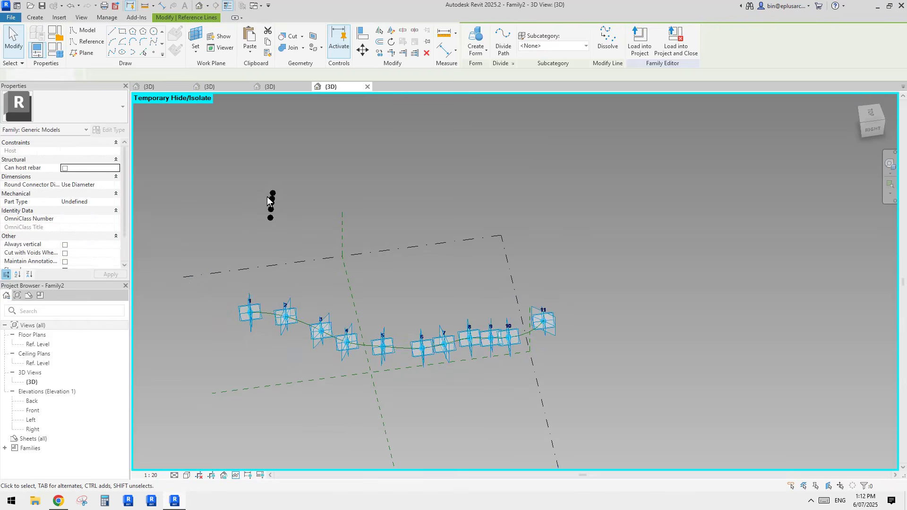
{"action": "left_click", "coordinate": [267, 200]}
{"action": "key", "text": "Delete"}
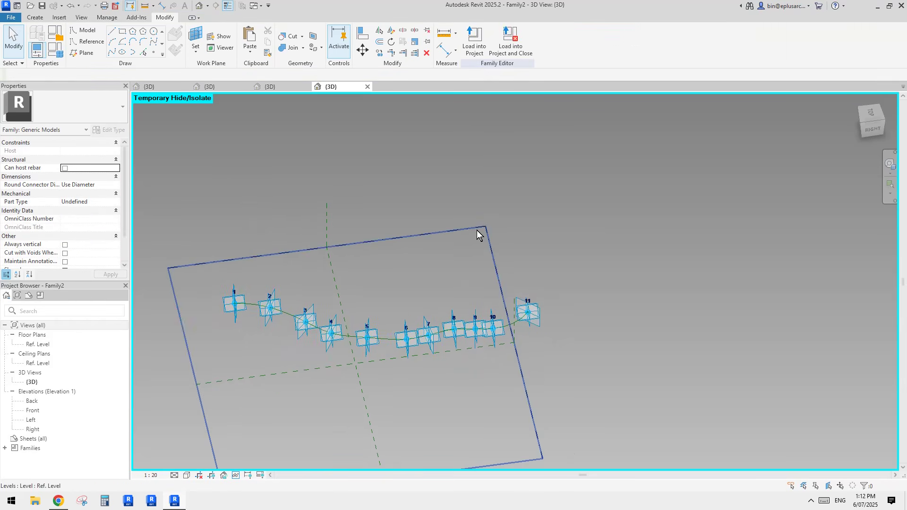
Place five reference points on the reference level, continuing the line of placement points beyond placement point 11.
{"action": "middle_click_drag", "start_coordinate": [478, 229], "coordinate": [513, 175]}
{"action": "left_click", "coordinate": [464, 189]}
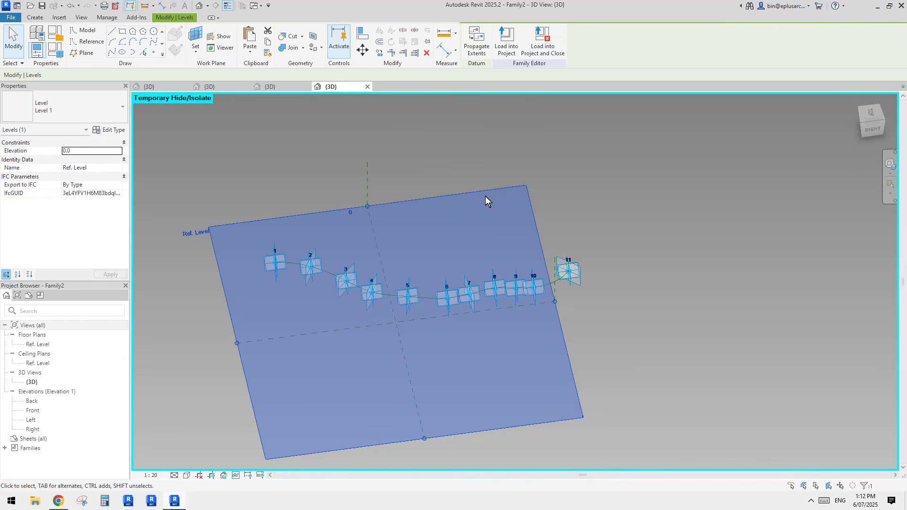
{"action": "middle_click_drag", "start_coordinate": [488, 197], "coordinate": [331, 141], "text": "shift"}
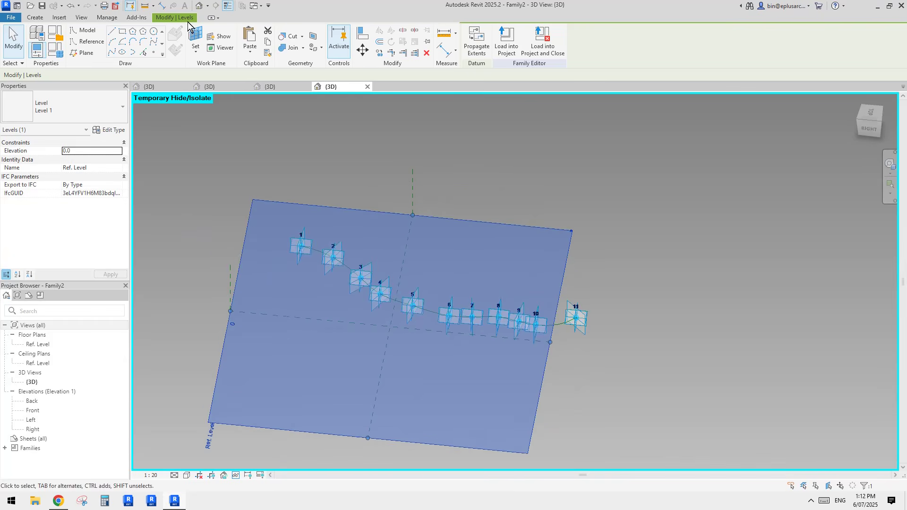
{"action": "left_click", "coordinate": [155, 52]}
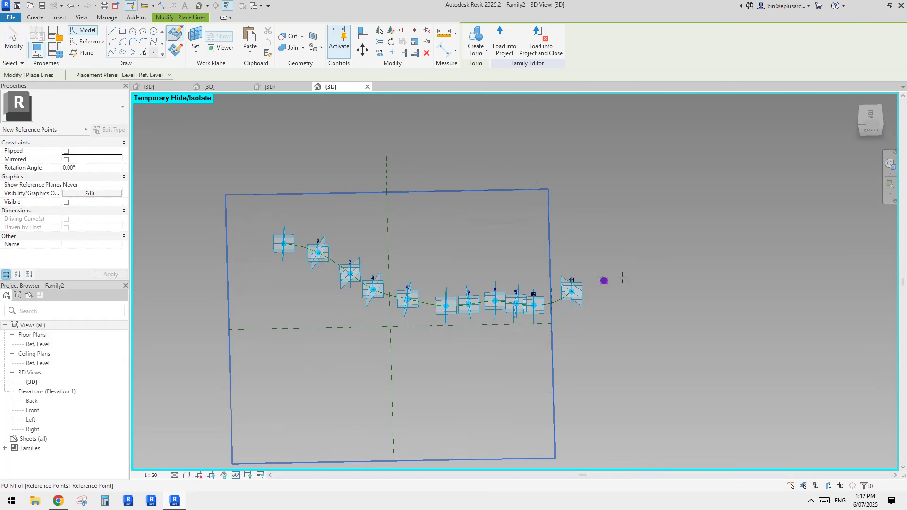
{"action": "left_click", "coordinate": [656, 264]}
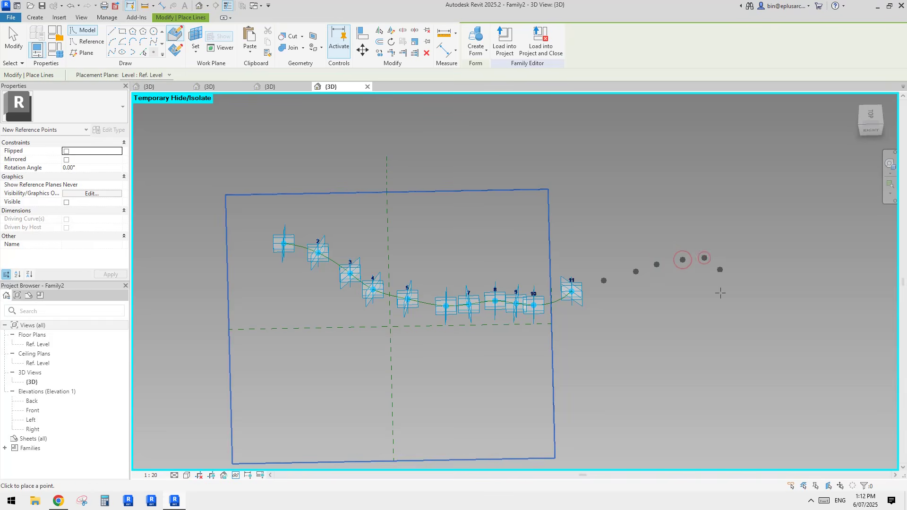
{"action": "key", "text": "Escape"}
{"action": "middle_click_drag", "start_coordinate": [574, 285], "coordinate": [556, 262], "text": "shift"}
{"action": "scroll", "coordinate": [556, 263], "scroll_direction": "up", "scroll_amount": 2}
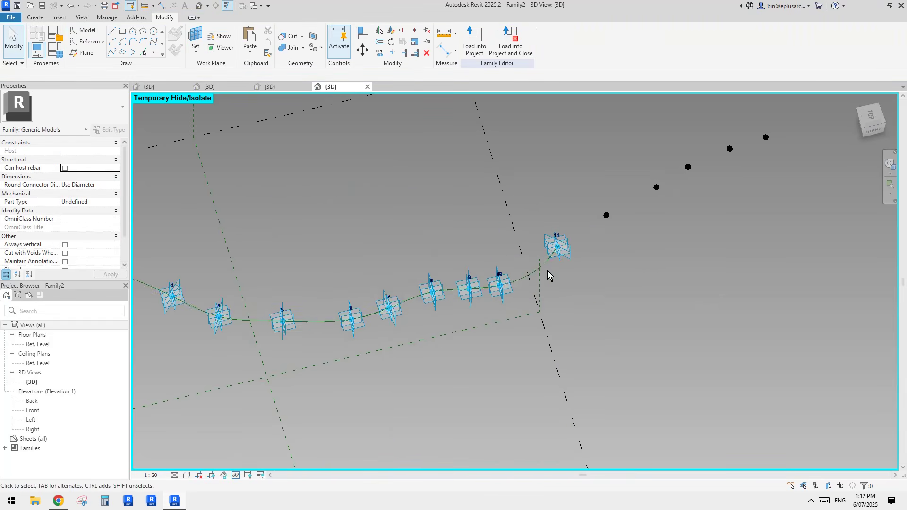
Extend the tube's reference spline through the five new reference points and restore the temporarily hidden tube form.
{"action": "left_click", "coordinate": [534, 273]}
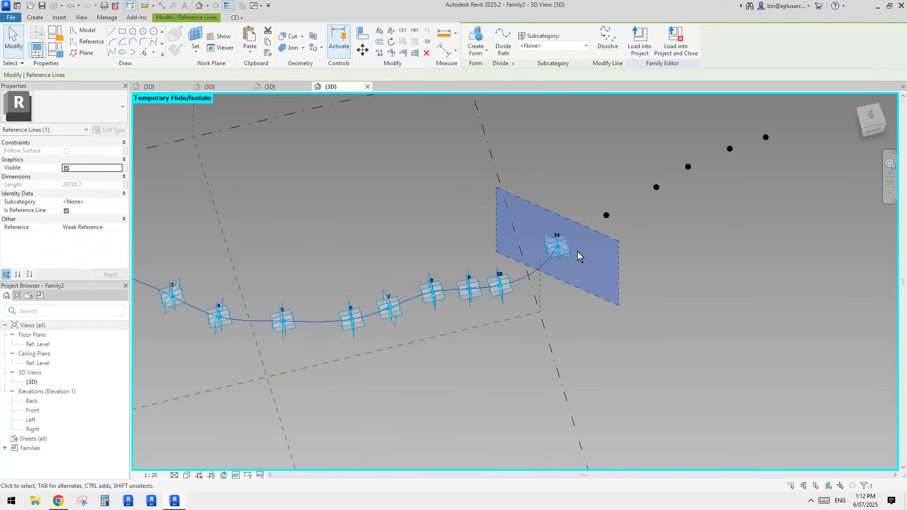
{"action": "scroll", "coordinate": [601, 176], "scroll_direction": "down", "scroll_amount": 1}
{"action": "middle_click_drag", "start_coordinate": [601, 176], "coordinate": [551, 208]}
{"action": "left_click_drag", "start_coordinate": [543, 172], "coordinate": [751, 306]}
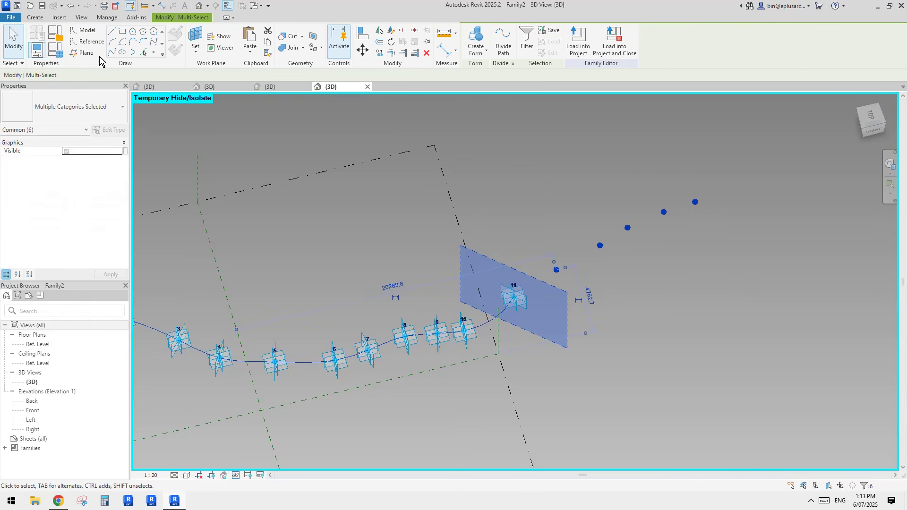
{"action": "left_click", "coordinate": [112, 53]}
{"action": "middle_click_drag", "start_coordinate": [566, 222], "coordinate": [559, 211]}
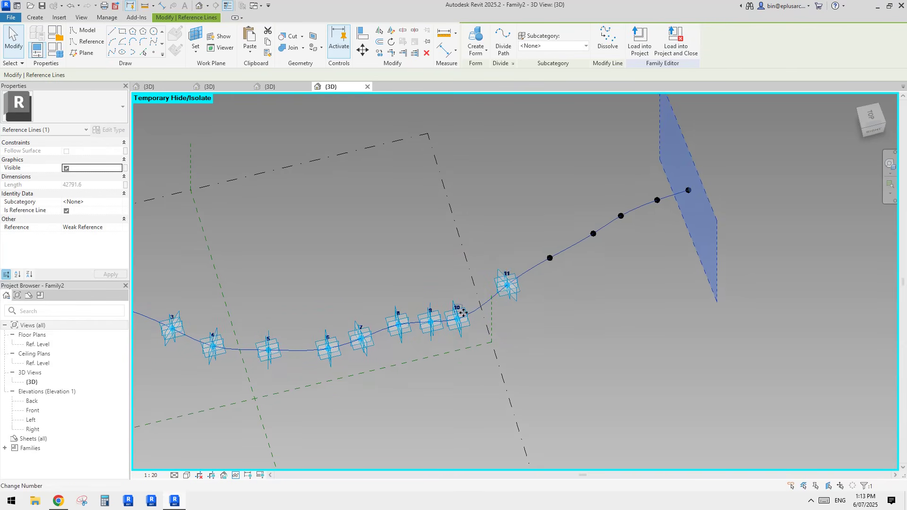
{"action": "left_click", "coordinate": [703, 194]}
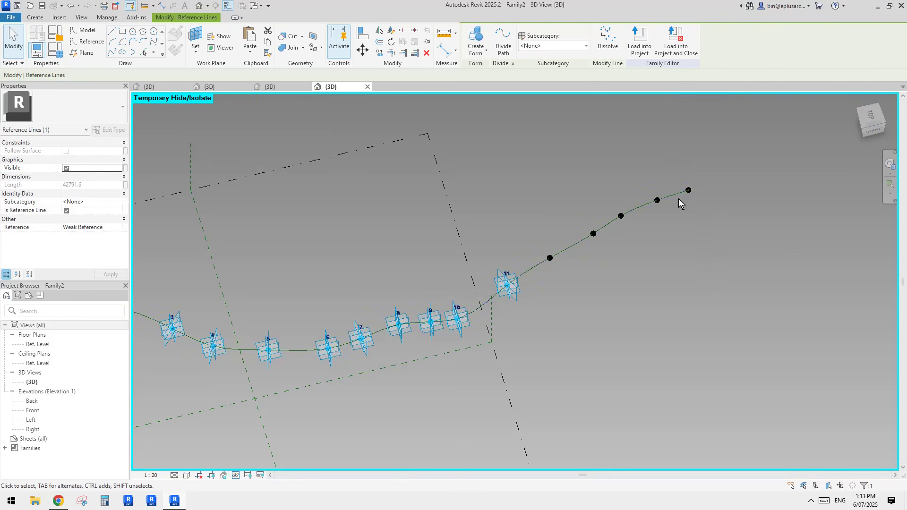
{"action": "middle_click_drag", "start_coordinate": [625, 218], "coordinate": [621, 225]}
{"action": "key", "text": "h"}
{"action": "key", "text": "r"}
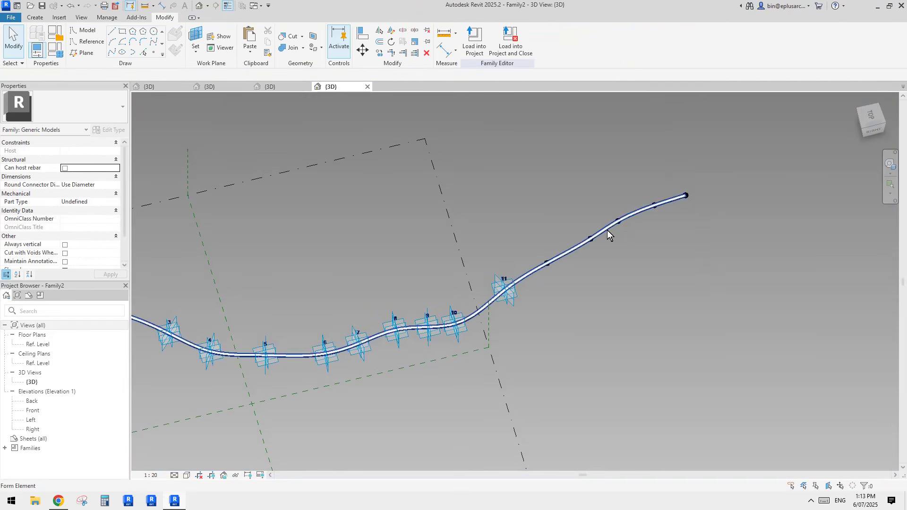
{"action": "left_click", "coordinate": [529, 272]}
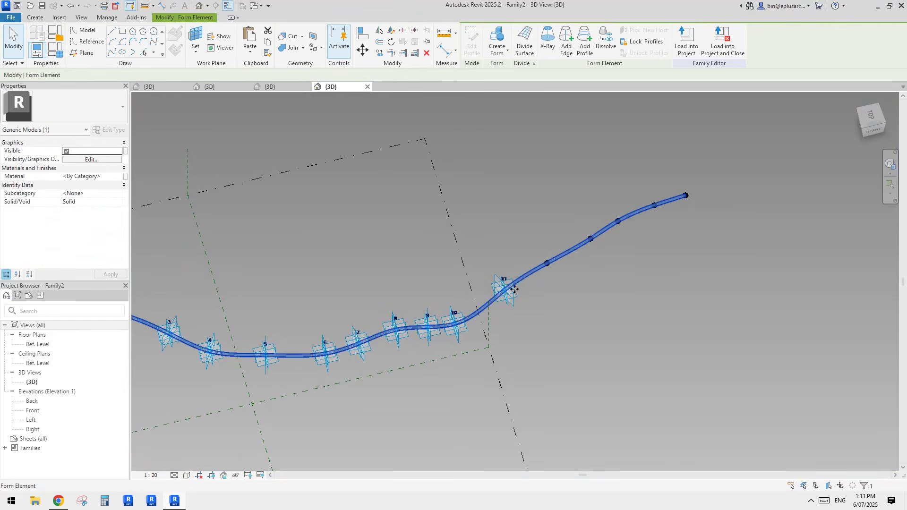
{"action": "left_click", "coordinate": [684, 188]}
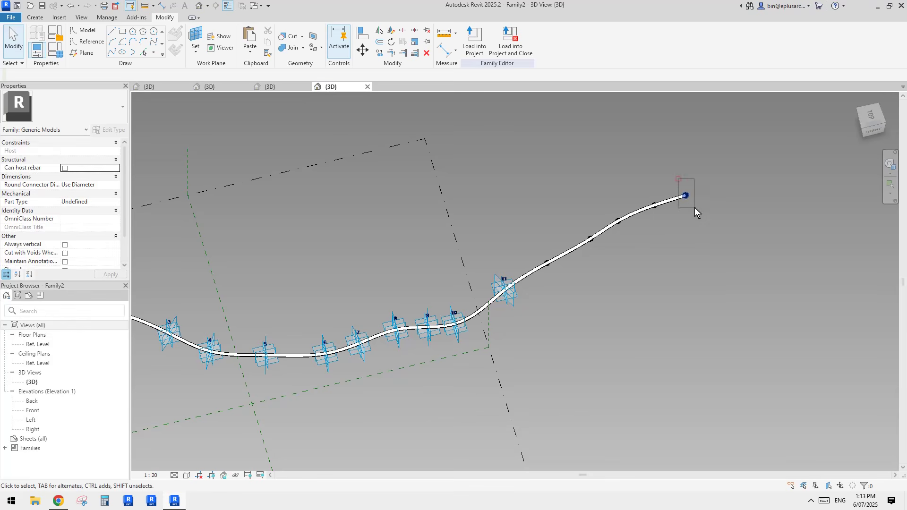
{"action": "left_click_drag", "start_coordinate": [694, 208], "coordinate": [687, 194]}
{"action": "key", "text": "Escape"}
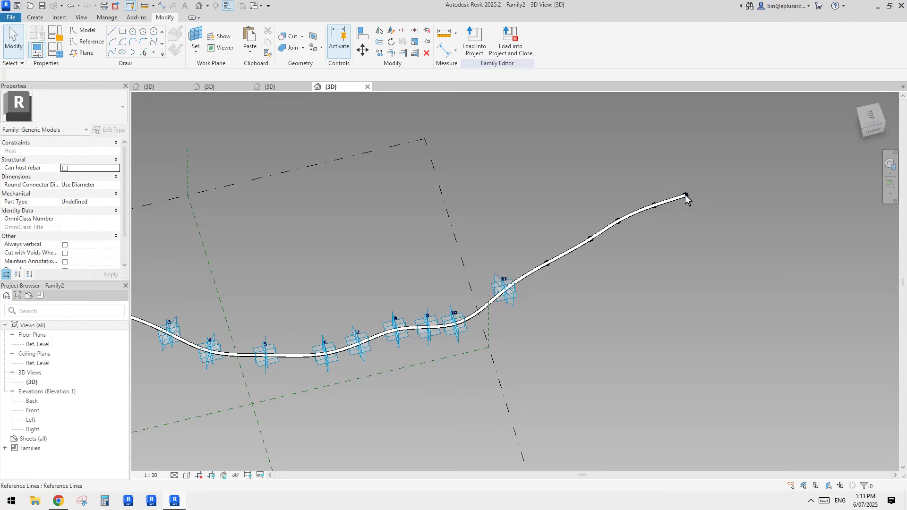
{"action": "scroll", "coordinate": [673, 204], "scroll_direction": "up", "scroll_amount": 3}
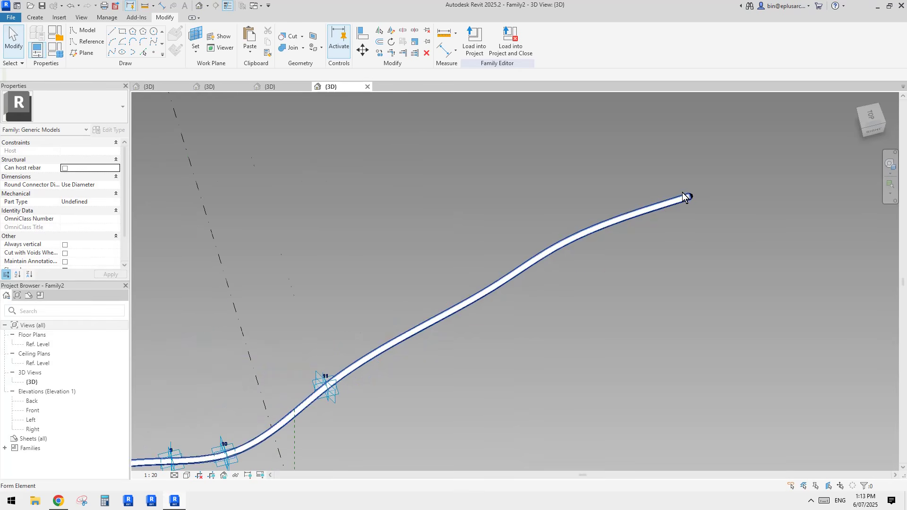
{"action": "left_click", "coordinate": [690, 200]}
{"action": "scroll", "coordinate": [691, 200], "scroll_direction": "up", "scroll_amount": 4}
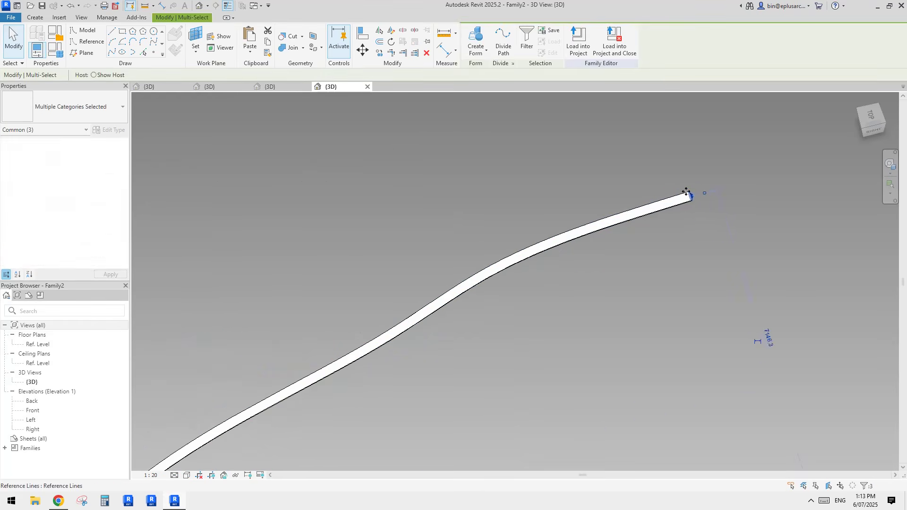
{"action": "key", "text": "Escape"}
{"action": "left_click_drag", "start_coordinate": [711, 214], "coordinate": [707, 212]}
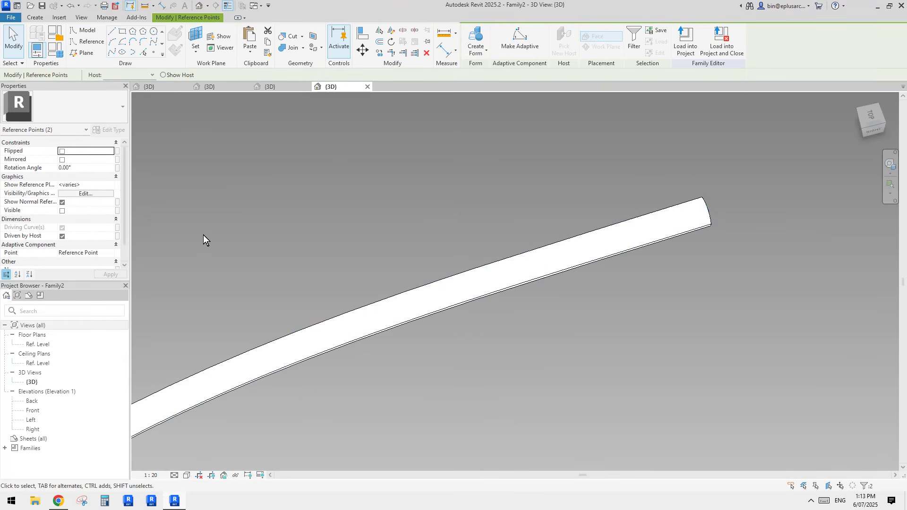
Make the reference point at the tube's far end adaptive, along with the four reference points between it and placement point 11.
{"action": "scroll", "coordinate": [71, 232], "scroll_direction": "down", "scroll_amount": 1}
{"action": "middle_click_drag", "start_coordinate": [685, 265], "coordinate": [577, 204], "text": "shift"}
{"action": "left_click", "coordinate": [698, 217]}
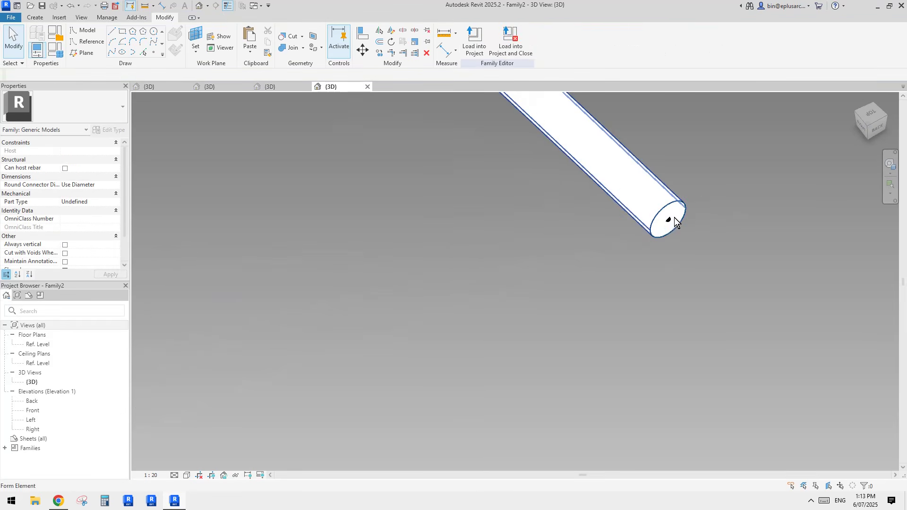
{"action": "middle_click_drag", "start_coordinate": [673, 217], "coordinate": [670, 222], "text": "shift"}
{"action": "left_click", "coordinate": [670, 222]}
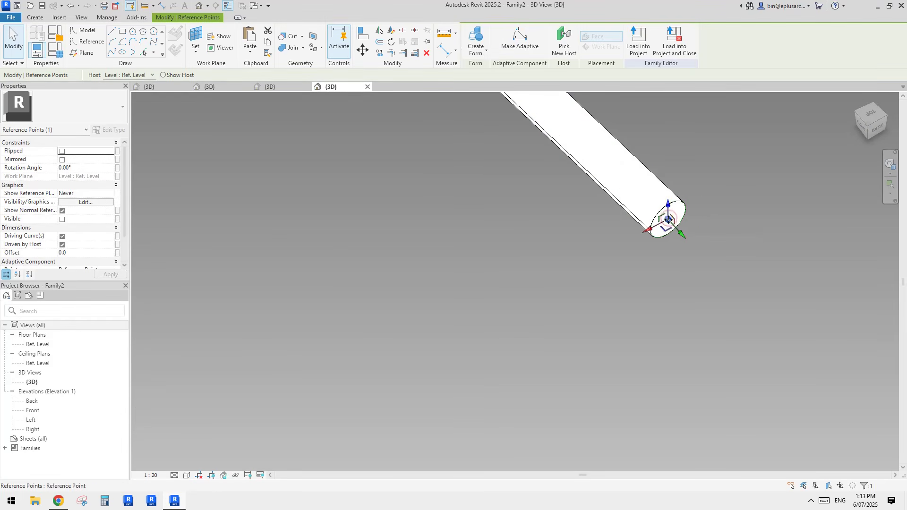
{"action": "left_click_drag", "start_coordinate": [665, 235], "coordinate": [711, 359]}
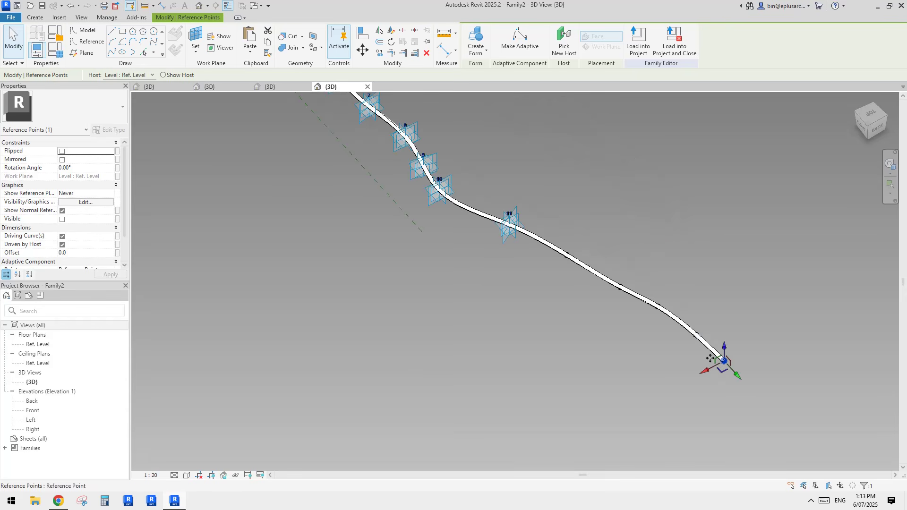
{"action": "middle_click_drag", "start_coordinate": [578, 104], "coordinate": [658, 101], "text": "shift"}
{"action": "middle_click_drag", "start_coordinate": [659, 101], "coordinate": [570, 98]}
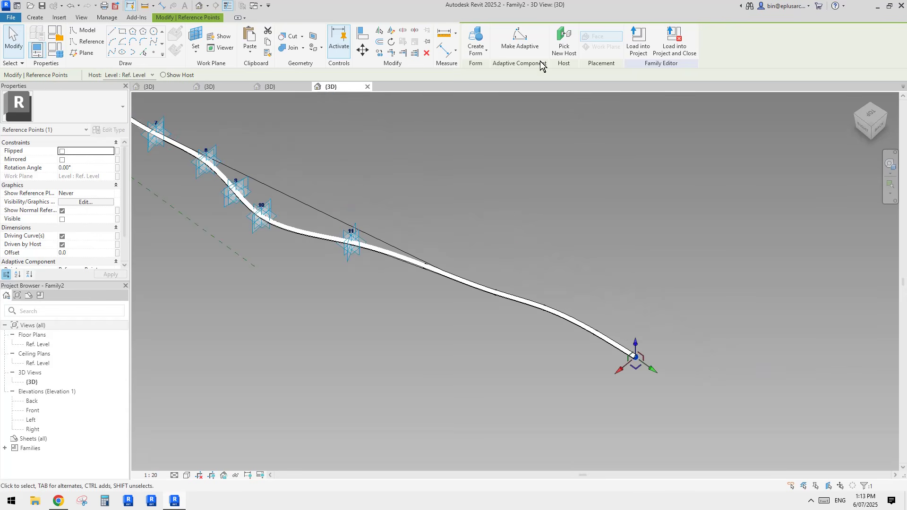
{"action": "left_click", "coordinate": [519, 41]}
{"action": "left_click_drag", "start_coordinate": [399, 214], "coordinate": [602, 349]}
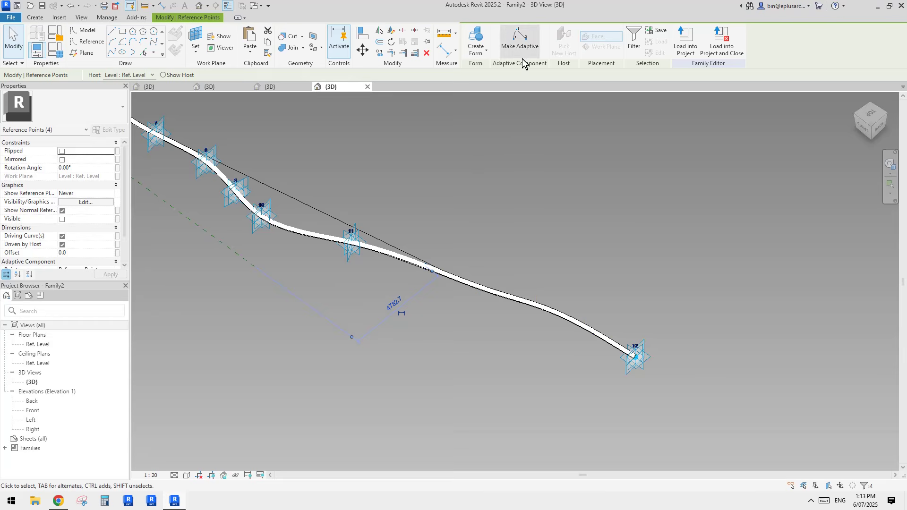
{"action": "left_click", "coordinate": [520, 44]}
Renumber the new placement points from the tube's far end back toward point 11 as 16, 15, 14 and 13.
{"action": "left_click", "coordinate": [635, 347]}
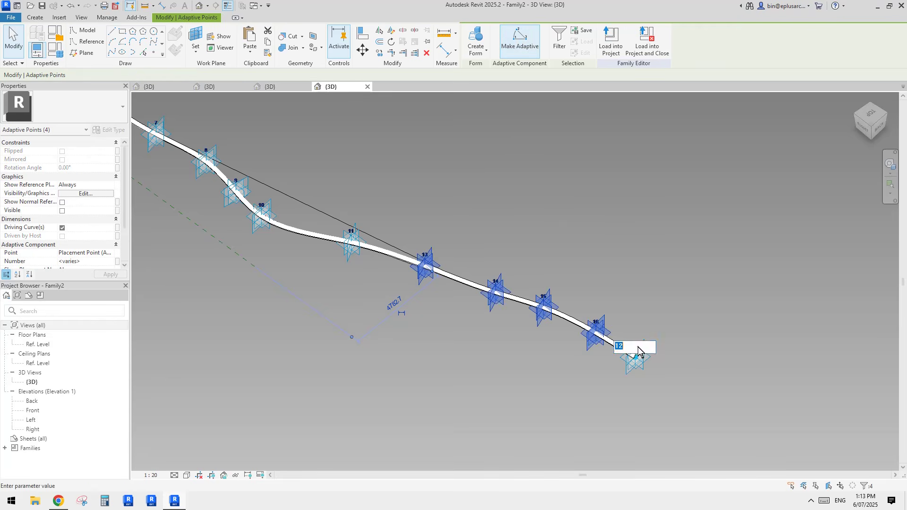
{"action": "type", "text": "16"}
{"action": "key", "text": "Return"}
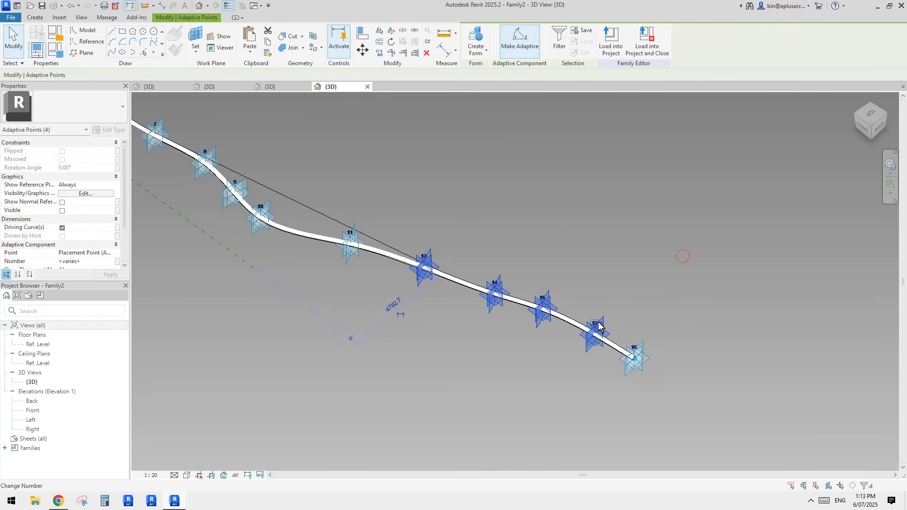
{"action": "left_click", "coordinate": [595, 323]}
{"action": "type", "text": "15"}
{"action": "key", "text": "Return"}
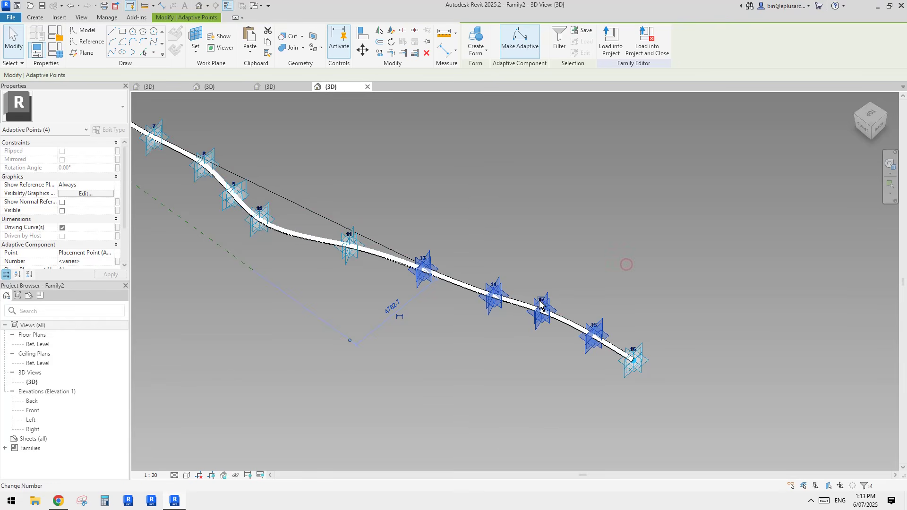
{"action": "left_click", "coordinate": [541, 300]}
{"action": "type", "text": "14"}
{"action": "key", "text": "Return"}
{"action": "left_click", "coordinate": [497, 286]}
{"action": "type", "text": "13"}
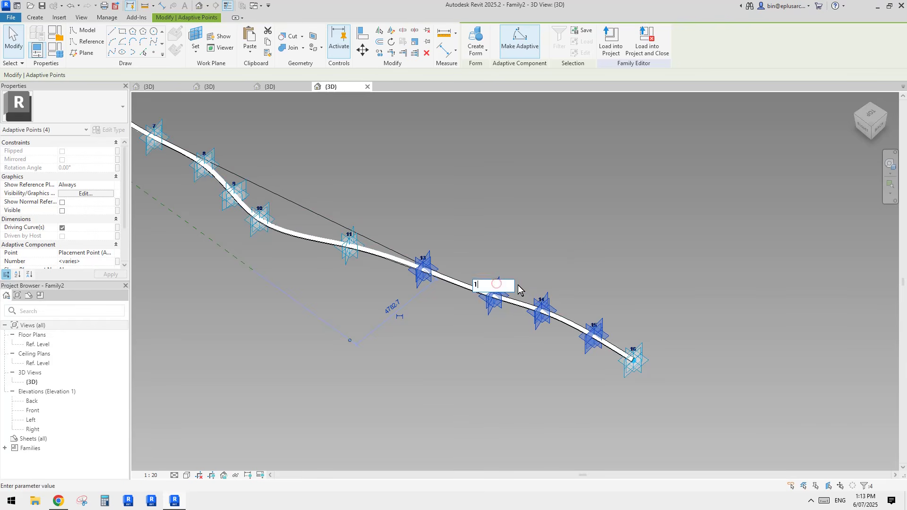
{"action": "key", "text": "Return"}
{"action": "left_click", "coordinate": [515, 245]}
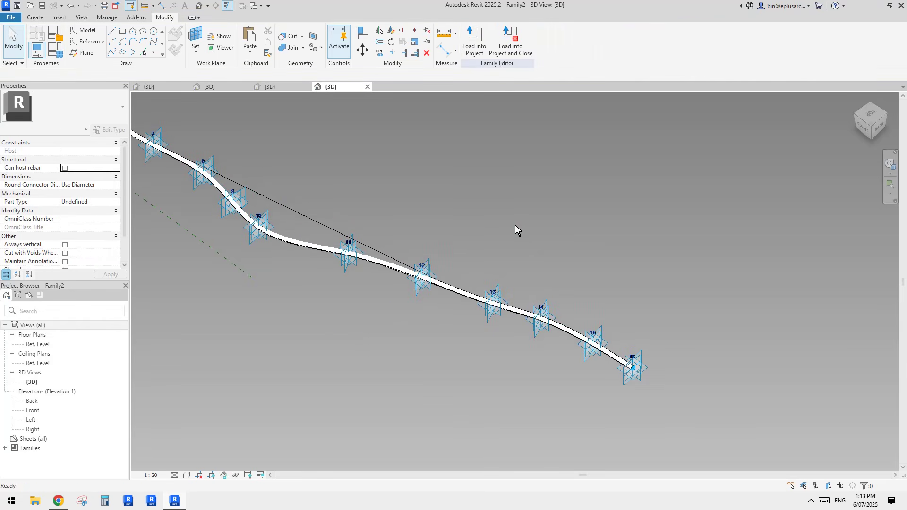
{"action": "left_click", "coordinate": [475, 42]}
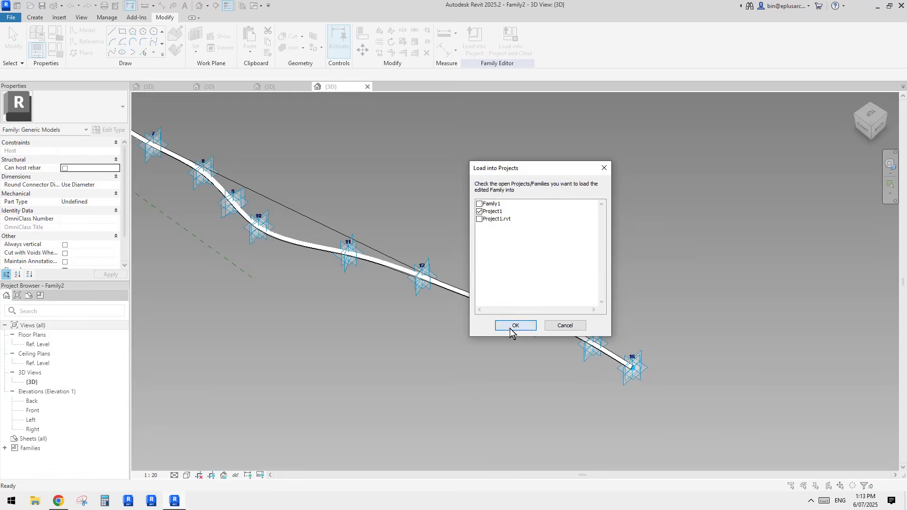
{"action": "left_click", "coordinate": [510, 326]}
{"action": "left_click", "coordinate": [522, 272]}
{"action": "left_click", "coordinate": [511, 260]}
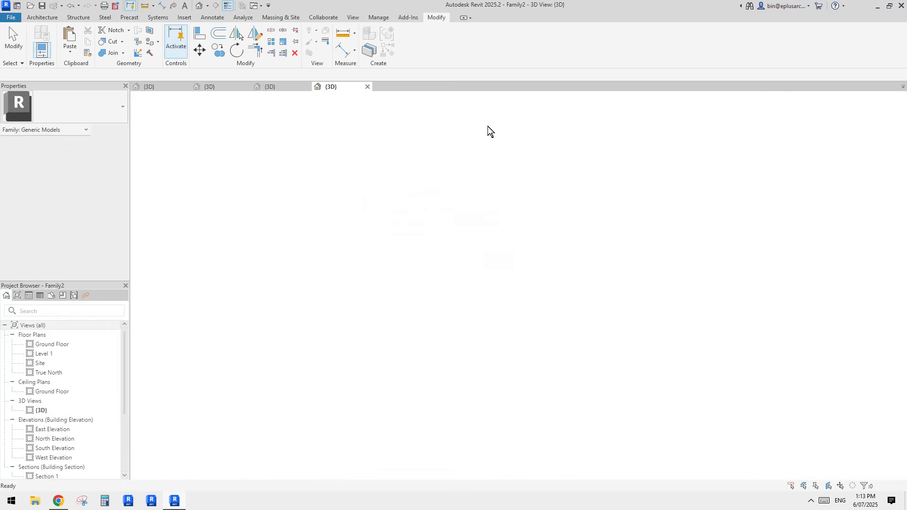
Load the tube family into Family1, overwriting the existing version and deleting the repeater instances with mismatched placement points.
{"action": "left_click", "coordinate": [475, 45]}
{"action": "left_click", "coordinate": [479, 203]}
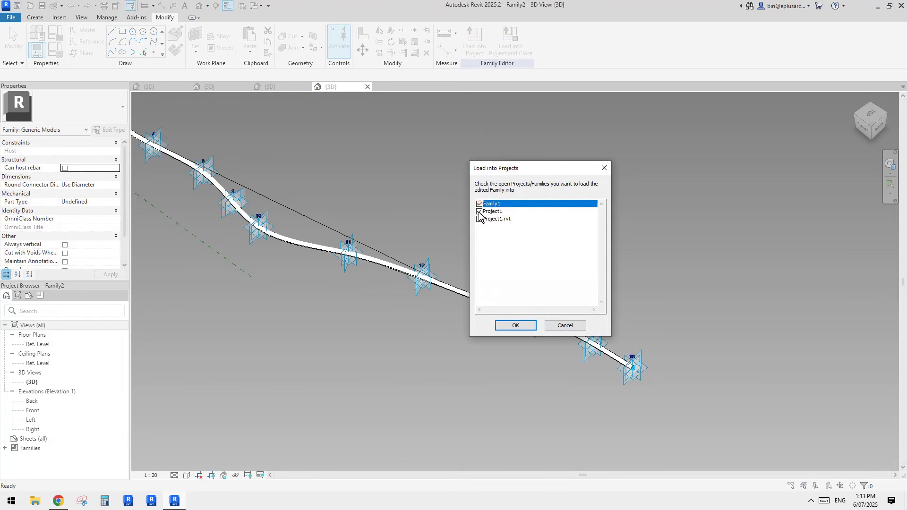
{"action": "left_click", "coordinate": [515, 326]}
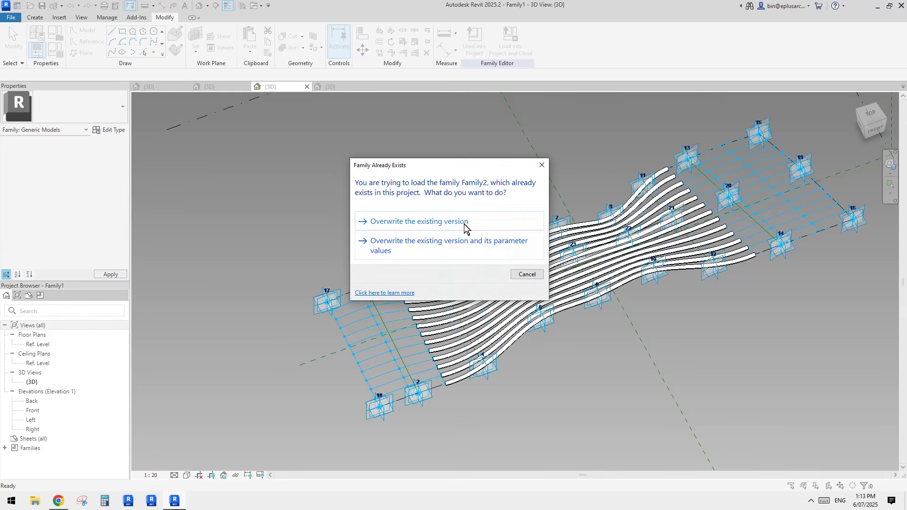
{"action": "left_click", "coordinate": [464, 225]}
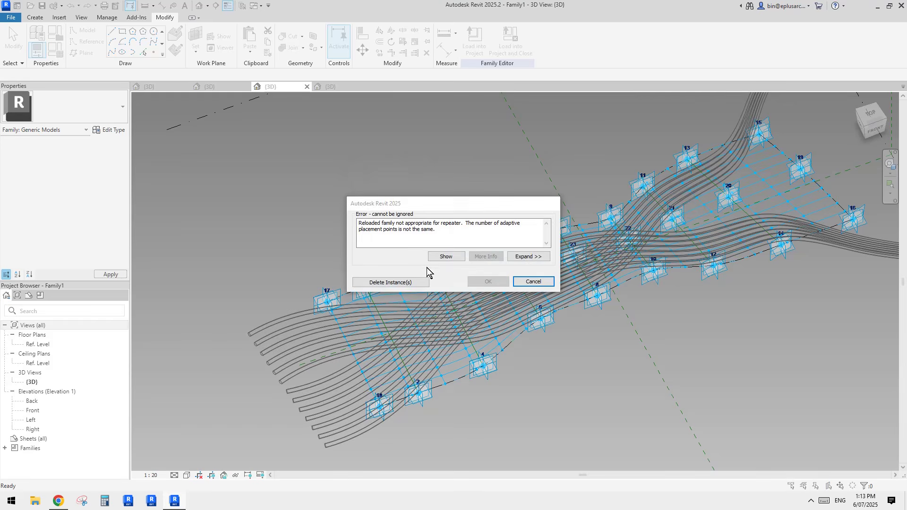
{"action": "left_click", "coordinate": [402, 282]}
{"action": "scroll", "coordinate": [502, 203], "scroll_direction": "down", "scroll_amount": 2}
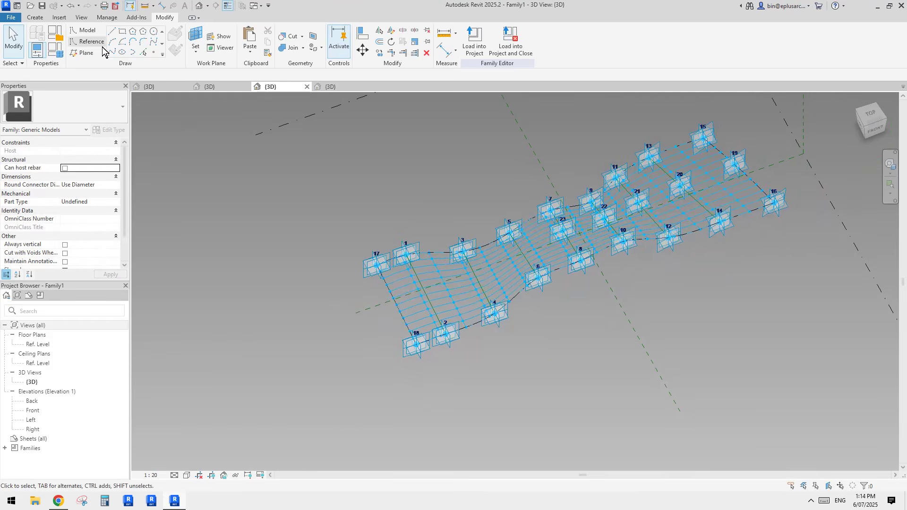
Place a Family2 tube component along one row of divided-surface nodes, snapping its 16 placement points from one end to the other.
{"action": "left_click", "coordinate": [35, 17]}
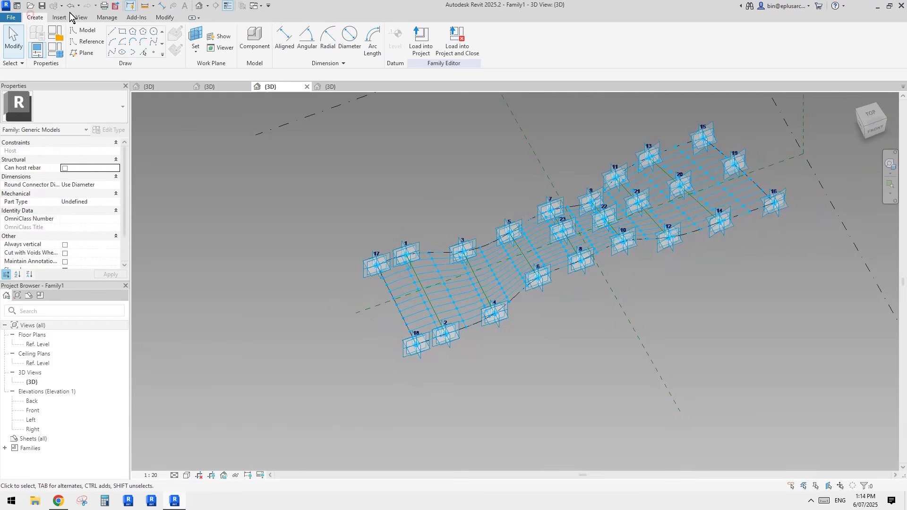
{"action": "left_click", "coordinate": [254, 38]}
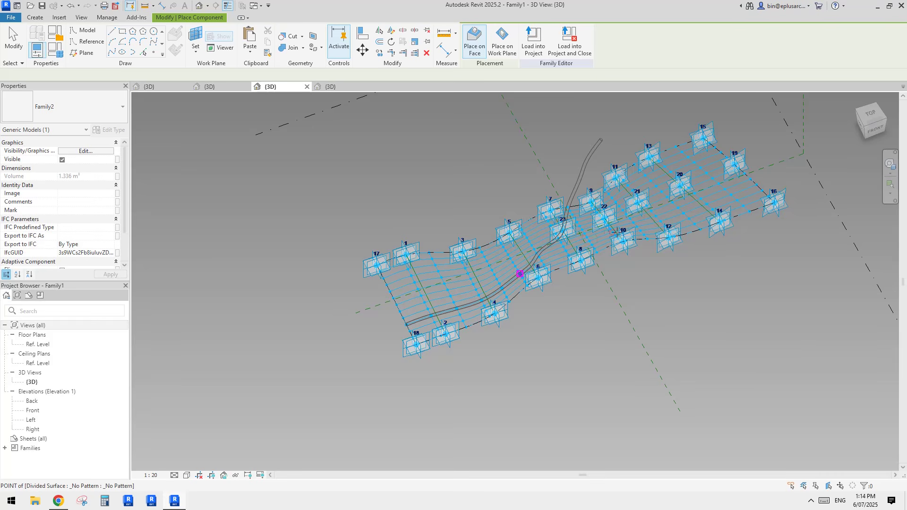
{"action": "left_click", "coordinate": [637, 226]}
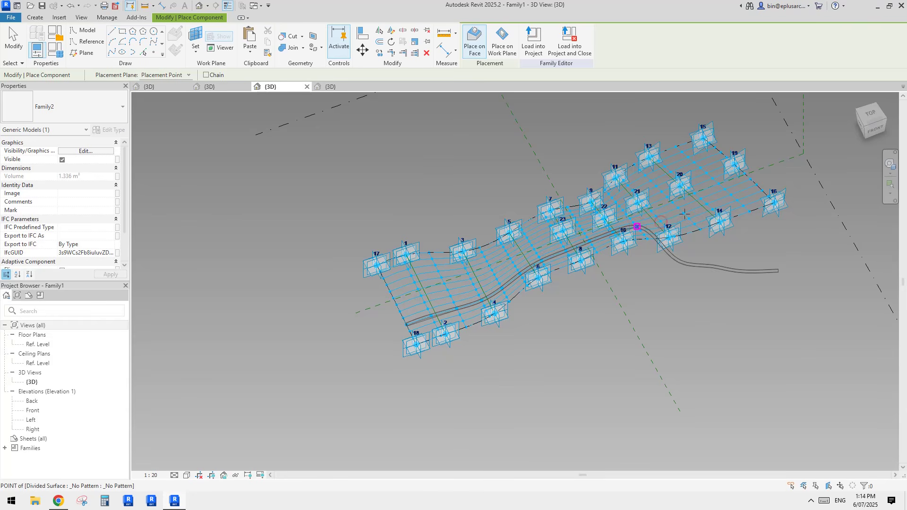
{"action": "left_click", "coordinate": [756, 184]}
{"action": "key", "text": "Escape"}
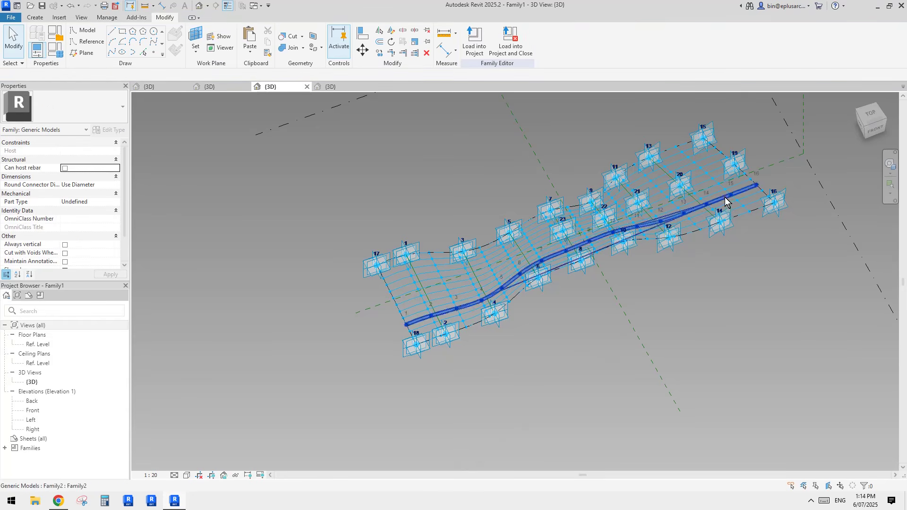
Select the placed tube together with the divided surface and repeat the tube across all of its rows.
{"action": "middle_click_drag", "start_coordinate": [726, 203], "coordinate": [668, 310], "text": "shift"}
{"action": "left_click", "coordinate": [524, 274]}
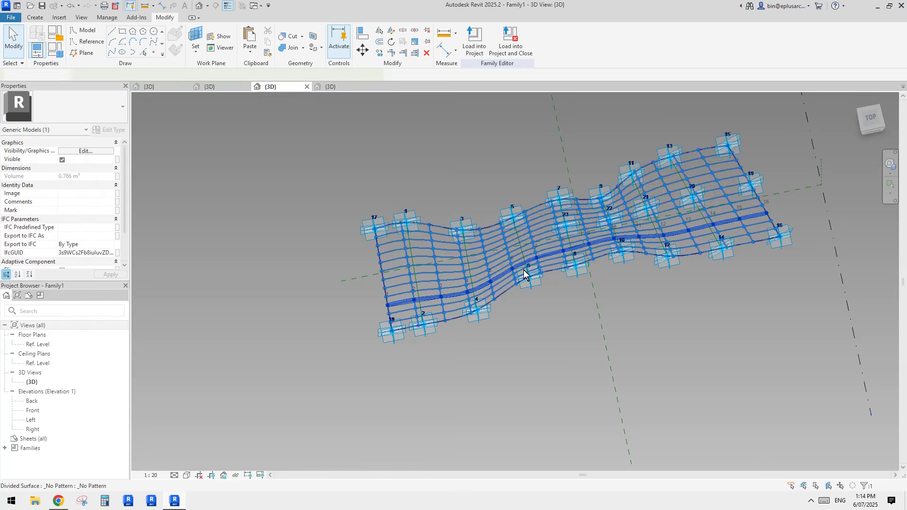
{"action": "left_click", "coordinate": [524, 274]}
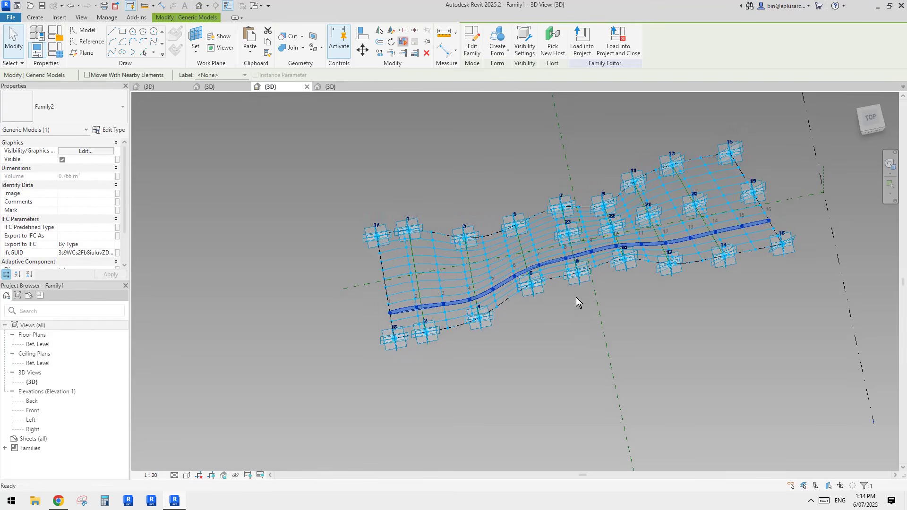
Load Family1 into Project1, overwriting the existing version and the shared Family2 sub-component with the Family1 version.
{"action": "left_click", "coordinate": [475, 44]}
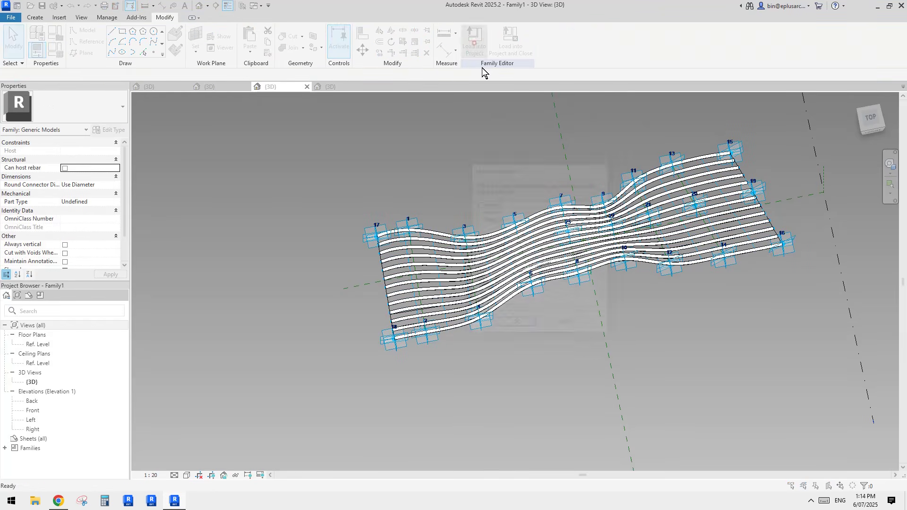
{"action": "left_click", "coordinate": [479, 219]}
{"action": "left_click", "coordinate": [515, 326]}
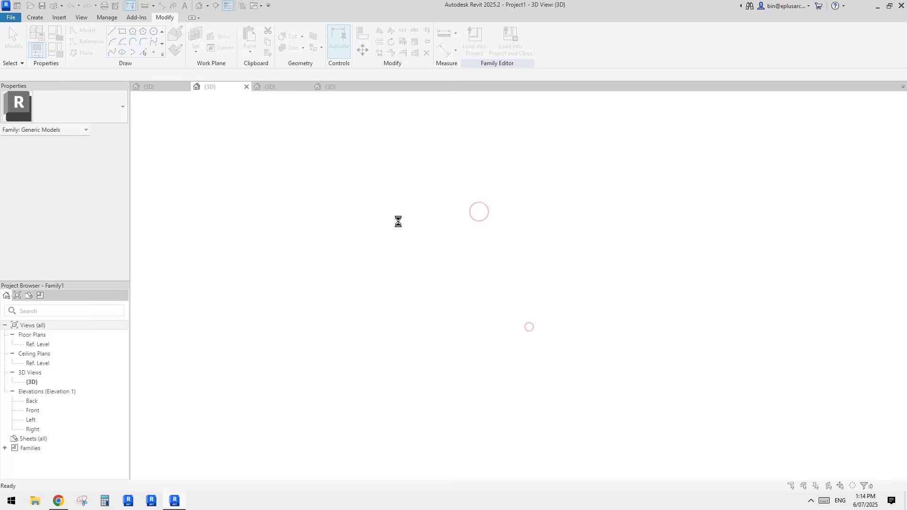
{"action": "left_click", "coordinate": [479, 220]}
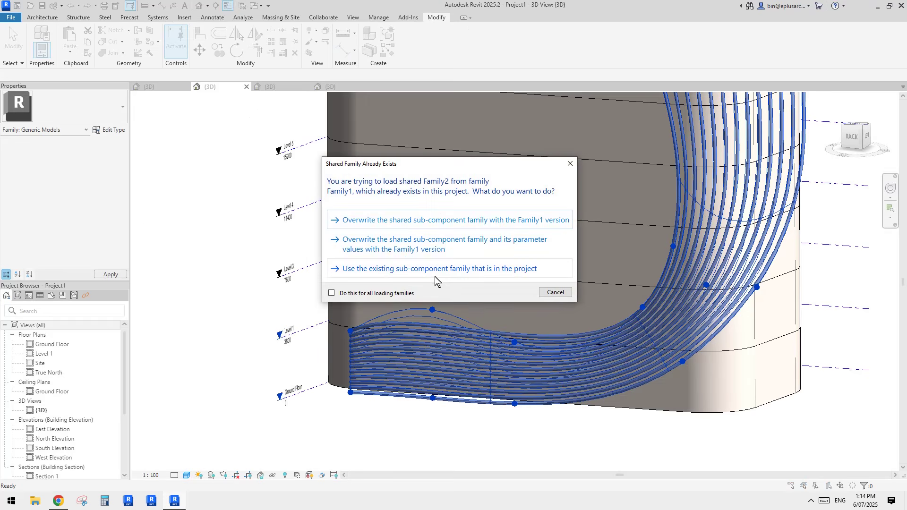
{"action": "left_click", "coordinate": [407, 219]}
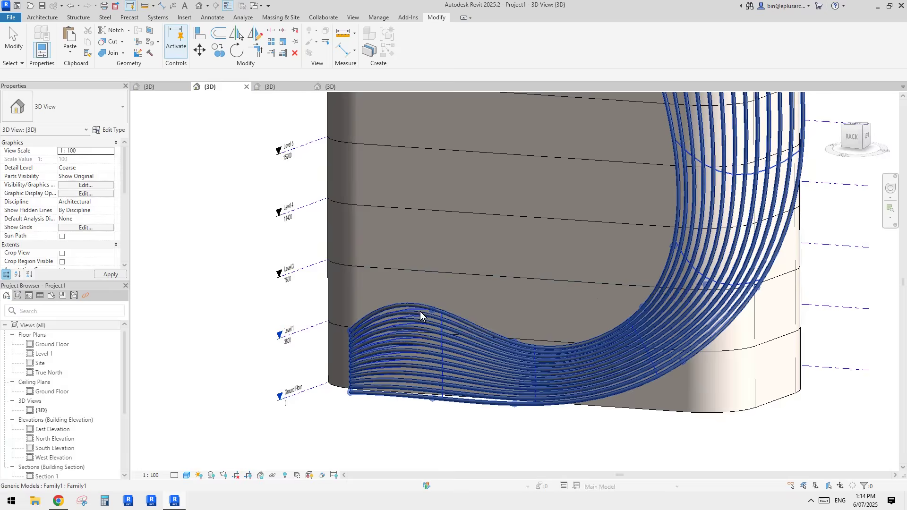
Lower the ribbon's placement point 2 slightly to soften the hump in the tubes near the tower's base.
{"action": "scroll", "coordinate": [450, 311], "scroll_direction": "up", "scroll_amount": 5}
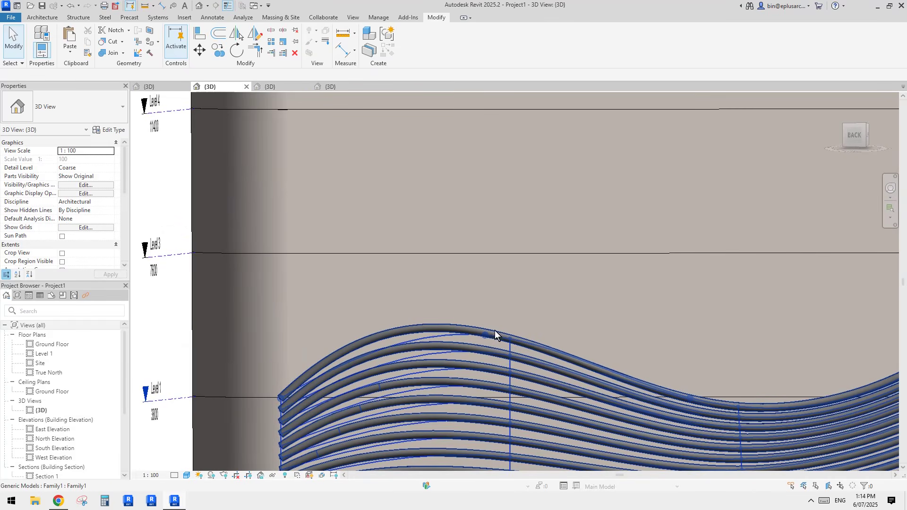
{"action": "scroll", "coordinate": [494, 331], "scroll_direction": "down", "scroll_amount": 4}
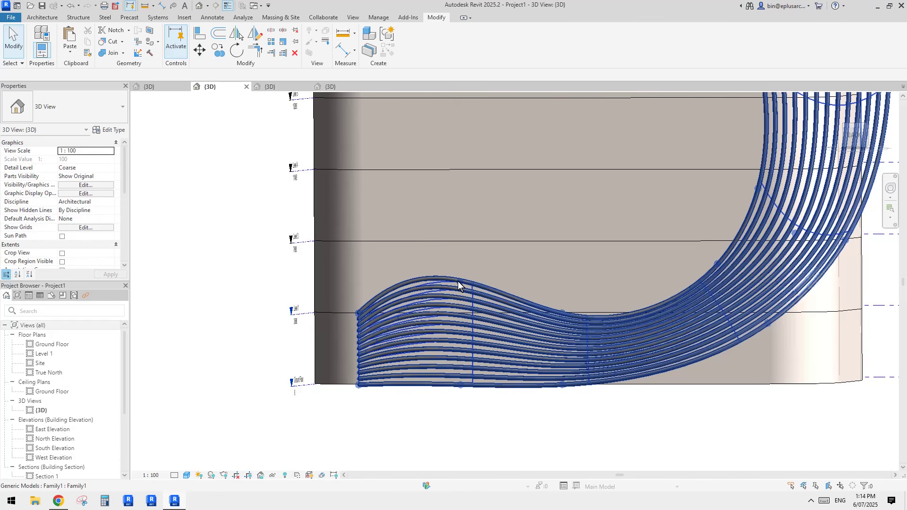
{"action": "left_click", "coordinate": [458, 282]}
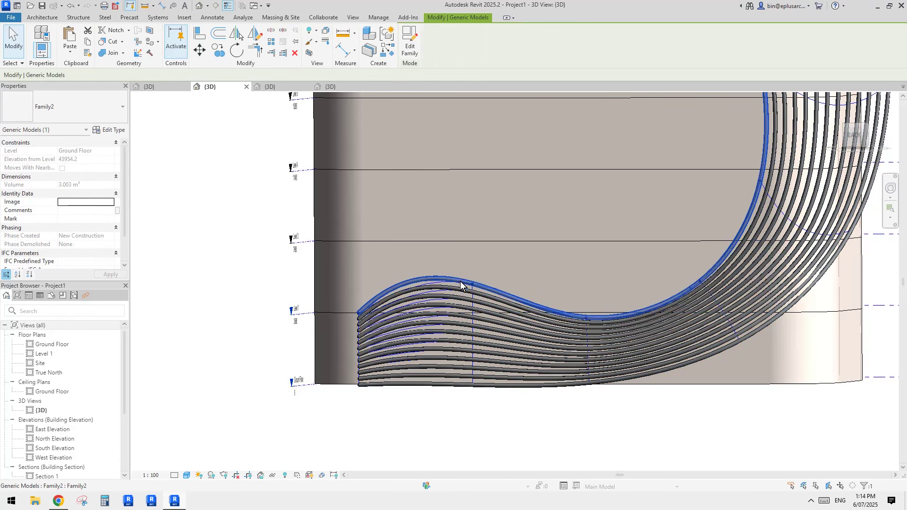
{"action": "key", "text": "Escape"}
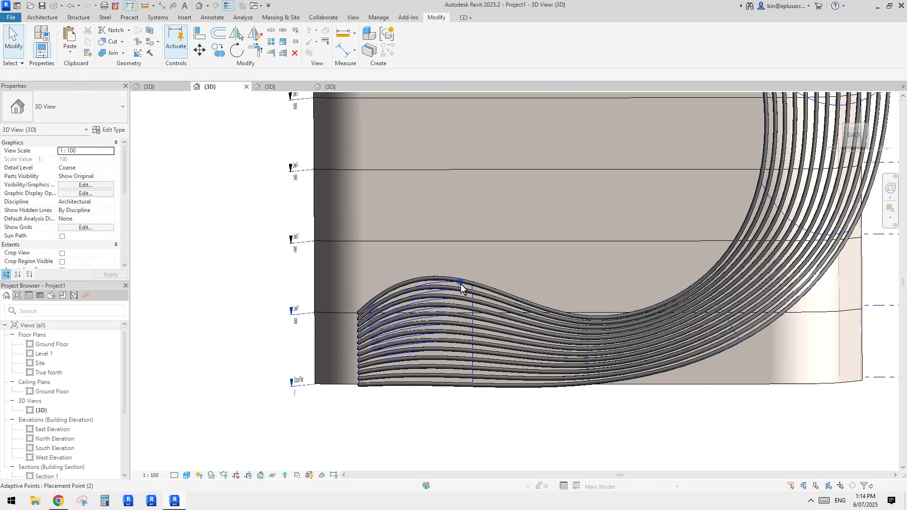
{"action": "left_click", "coordinate": [460, 284]}
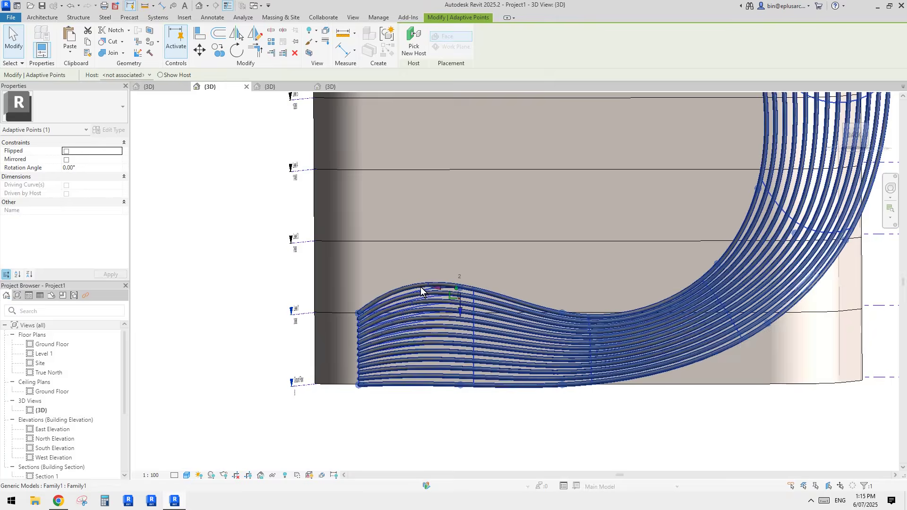
{"action": "key", "text": "Escape"}
Examine the curvature of the tubes at the ribbon's lower end and their fit against the tower from several angles.
{"action": "middle_click_drag", "start_coordinate": [569, 310], "coordinate": [496, 373], "text": "shift"}
{"action": "scroll", "coordinate": [523, 350], "scroll_direction": "up", "scroll_amount": 5}
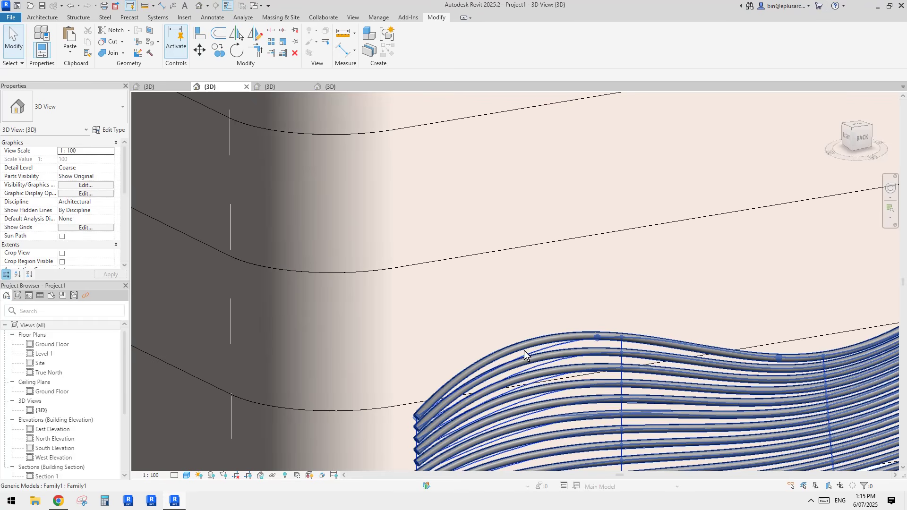
{"action": "middle_click_drag", "start_coordinate": [560, 345], "coordinate": [525, 343]}
{"action": "scroll", "coordinate": [585, 344], "scroll_direction": "down", "scroll_amount": 2}
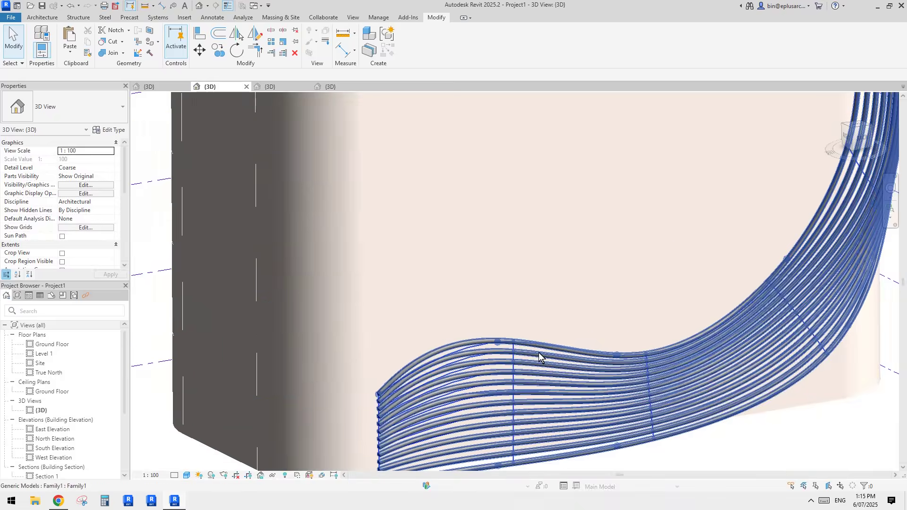
{"action": "middle_click_drag", "start_coordinate": [602, 362], "coordinate": [582, 368]}
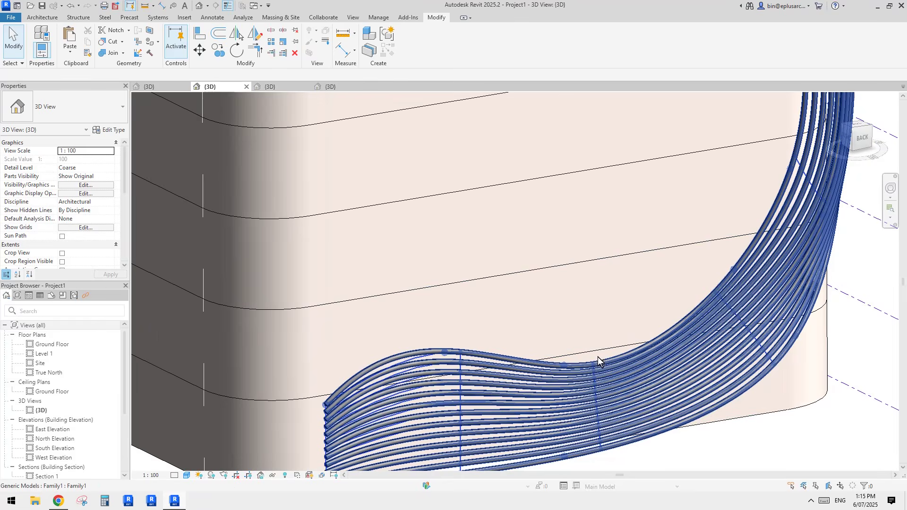
{"action": "left_click", "coordinate": [406, 360]}
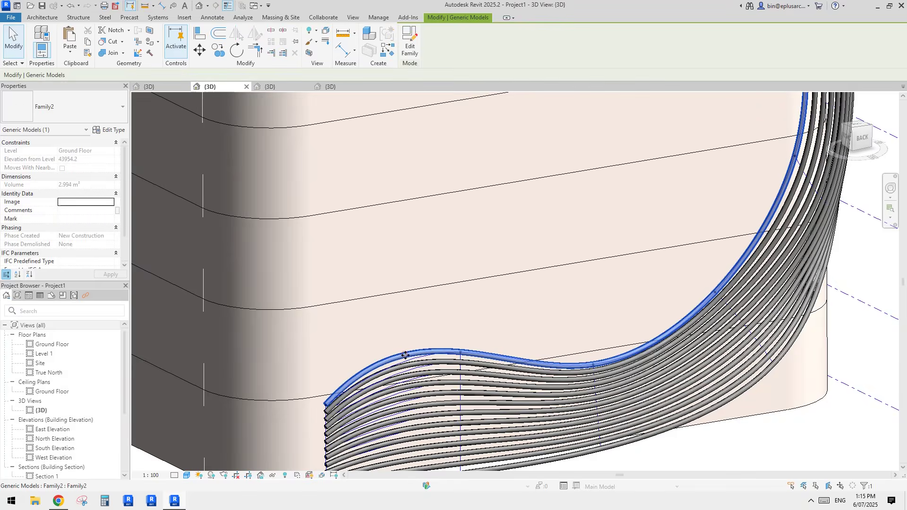
{"action": "middle_click_drag", "start_coordinate": [405, 359], "coordinate": [437, 362], "text": "shift"}
{"action": "key", "text": "Escape"}
{"action": "middle_click_drag", "start_coordinate": [534, 313], "coordinate": [574, 332], "text": "shift"}
{"action": "scroll", "coordinate": [582, 311], "scroll_direction": "down", "scroll_amount": 10}
{"action": "scroll", "coordinate": [555, 336], "scroll_direction": "up", "scroll_amount": 6}
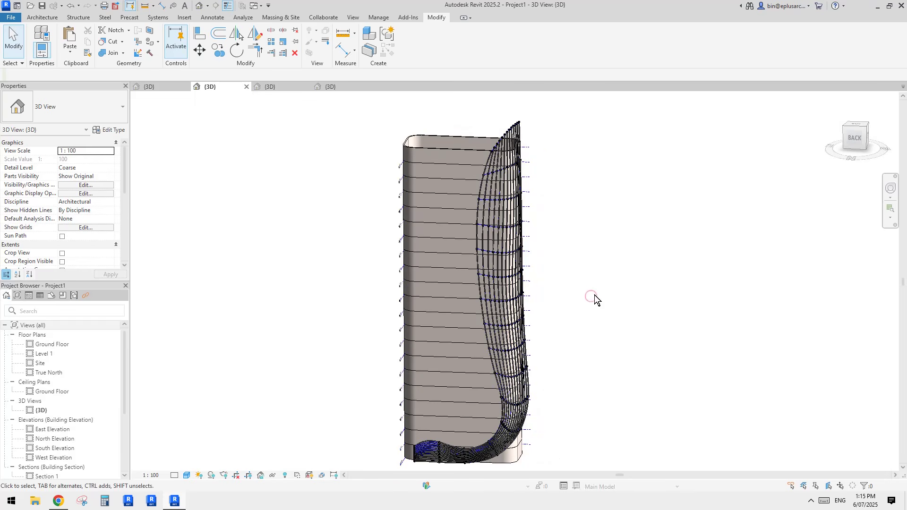
Move the ribbon's placement points 11 and 9 slightly inward along the tower's side to adjust the ribbon's edge curve.
{"action": "middle_click_drag", "start_coordinate": [598, 301], "coordinate": [484, 293], "text": "shift"}
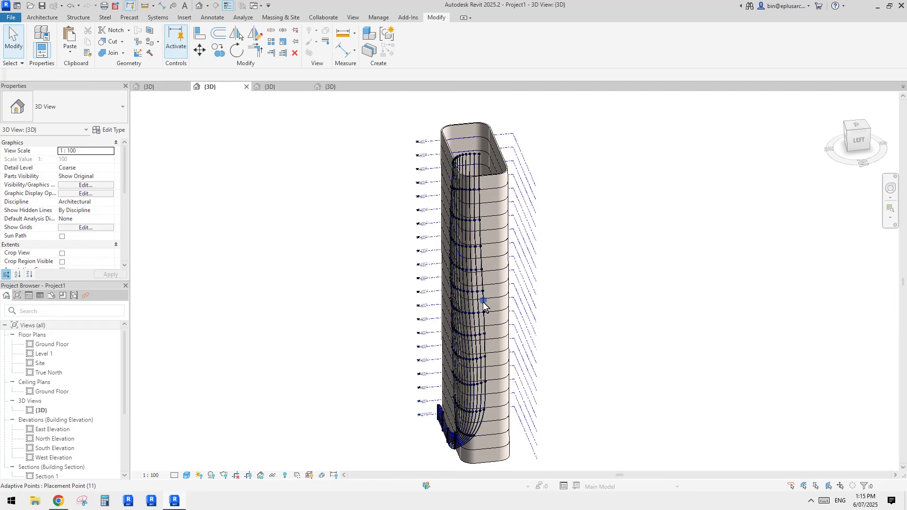
{"action": "left_click", "coordinate": [483, 302]}
{"action": "scroll", "coordinate": [483, 302], "scroll_direction": "up", "scroll_amount": 2}
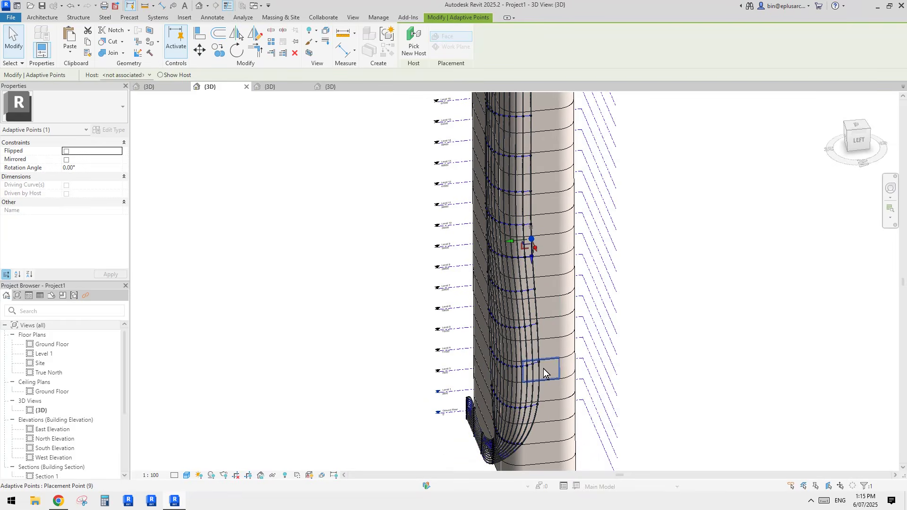
{"action": "left_click", "coordinate": [540, 366]}
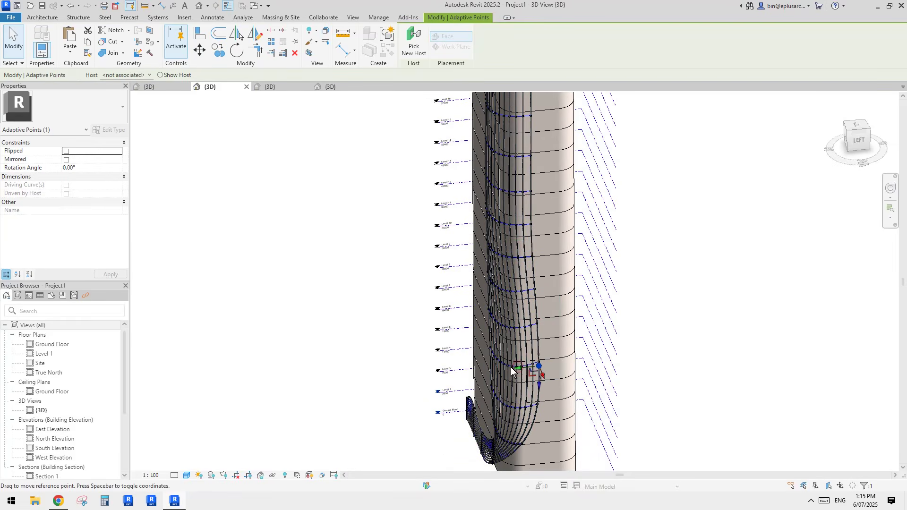
{"action": "left_click_drag", "start_coordinate": [512, 368], "coordinate": [628, 340]}
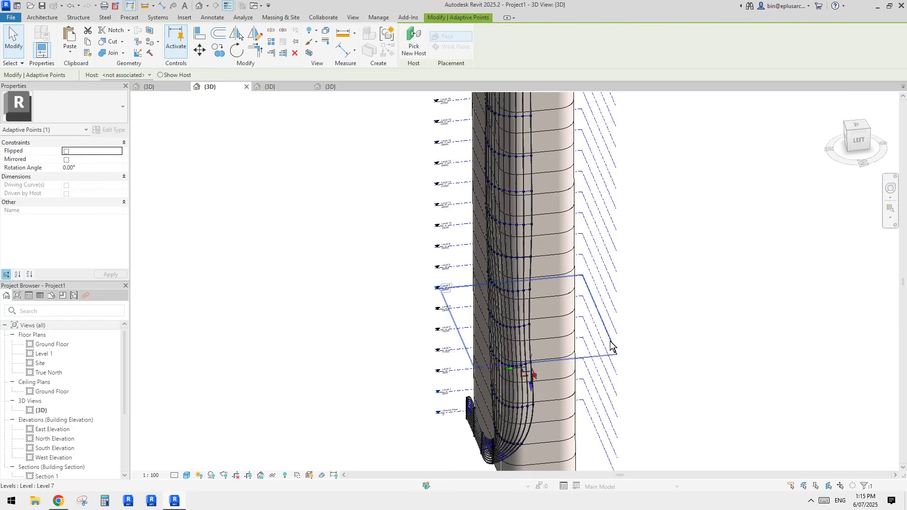
{"action": "middle_click_drag", "start_coordinate": [612, 346], "coordinate": [603, 330], "text": "shift"}
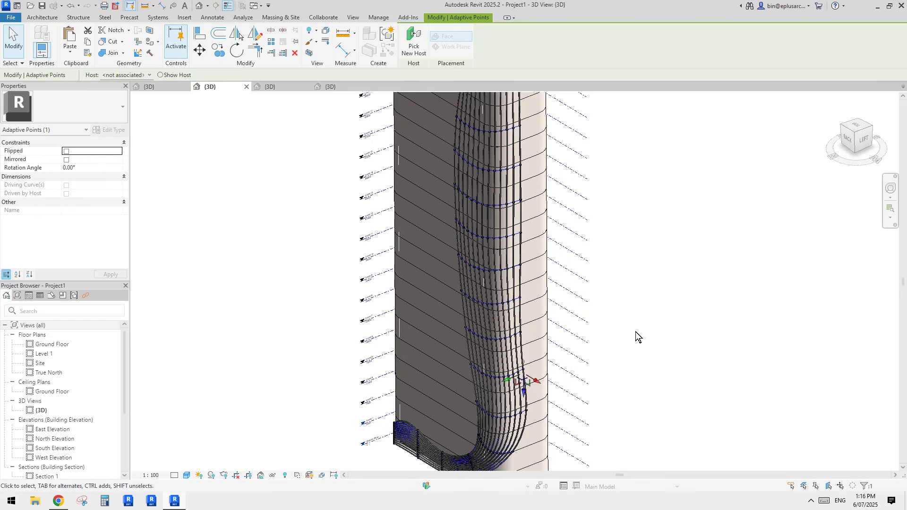